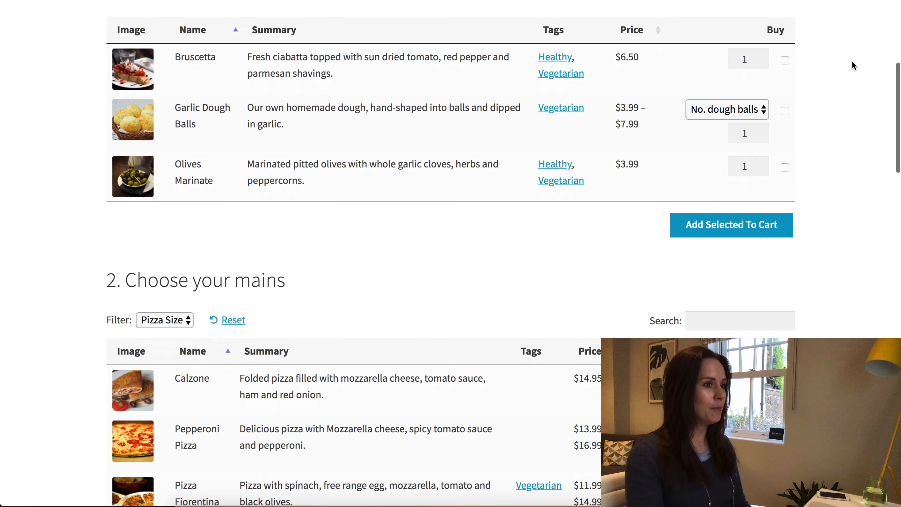
Add 2 Bruscetta and 3 dough balls to the cart as selected items.
{"action": "left_click", "coordinate": [764, 57]}
{"action": "left_click", "coordinate": [763, 106]}
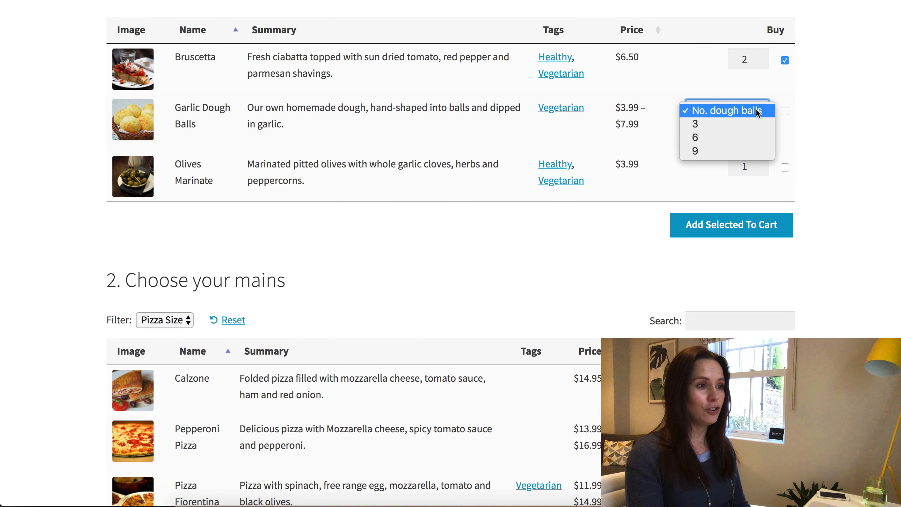
{"action": "left_click", "coordinate": [745, 123]}
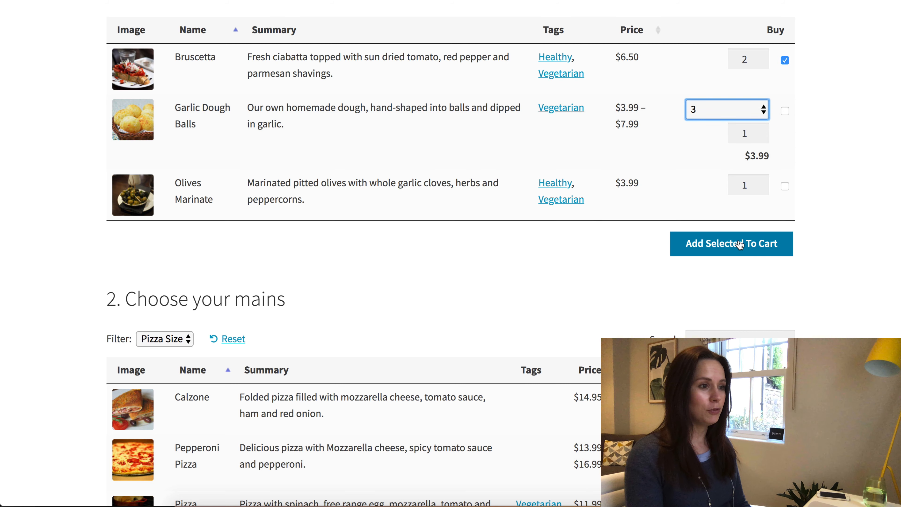
{"action": "left_click", "coordinate": [759, 238]}
Add a Calzone and a 9-inch Pizza Fiorentina to the cart.
{"action": "scroll", "coordinate": [765, 234], "scroll_direction": "down", "scroll_amount": 8}
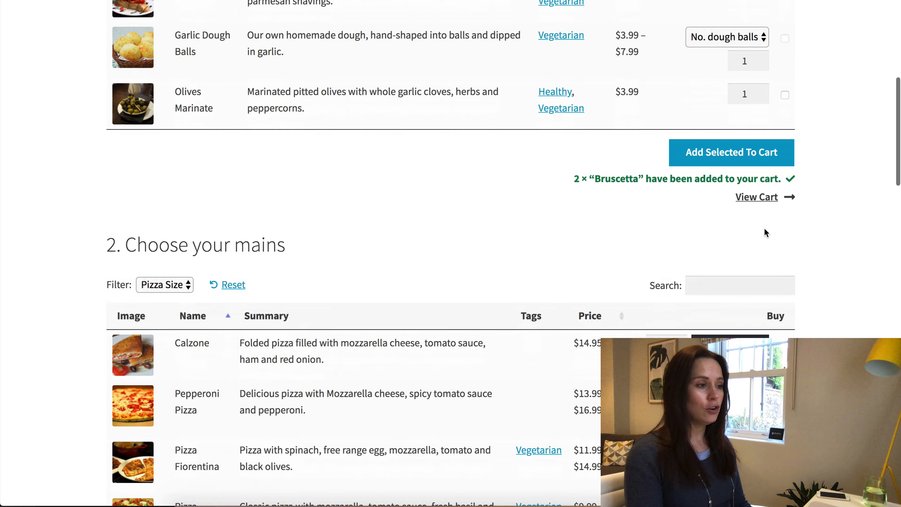
{"action": "left_click", "coordinate": [724, 144]}
{"action": "left_click", "coordinate": [744, 251]}
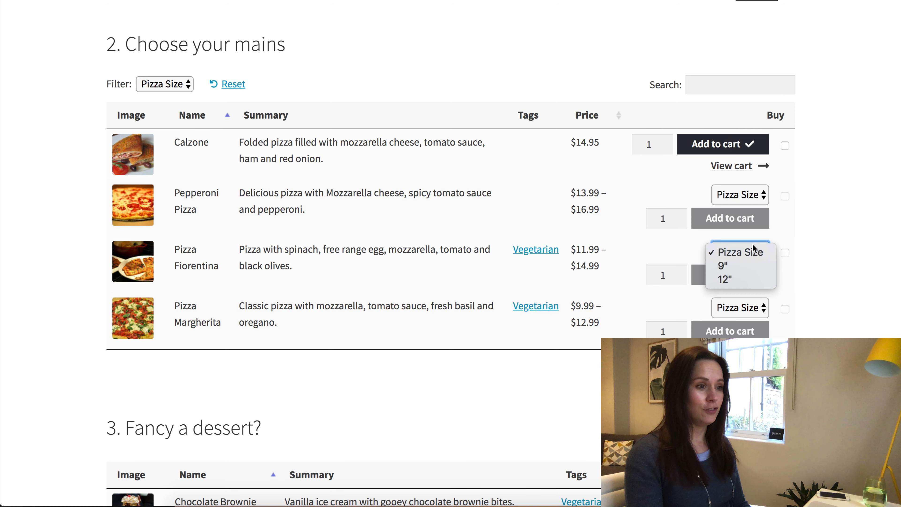
{"action": "left_click", "coordinate": [743, 266]}
{"action": "left_click", "coordinate": [738, 281]}
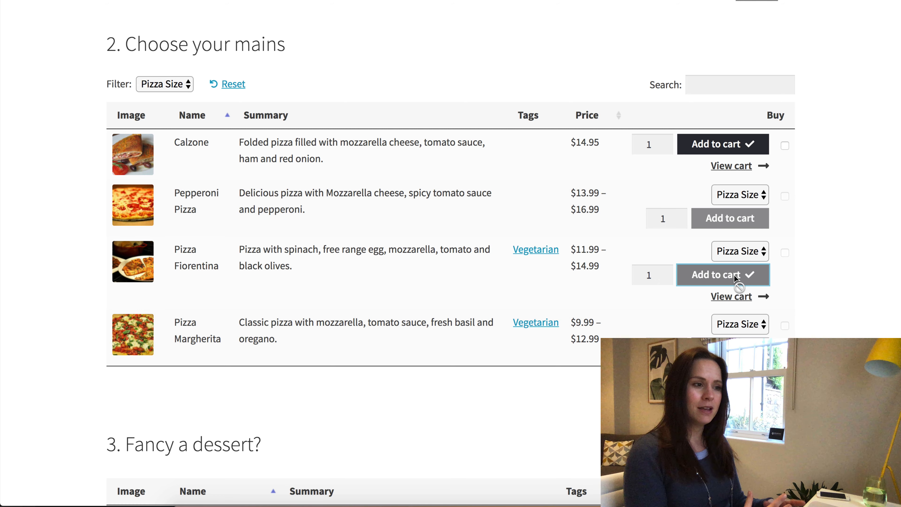
{"action": "scroll", "coordinate": [737, 274], "scroll_direction": "down", "scroll_amount": 3}
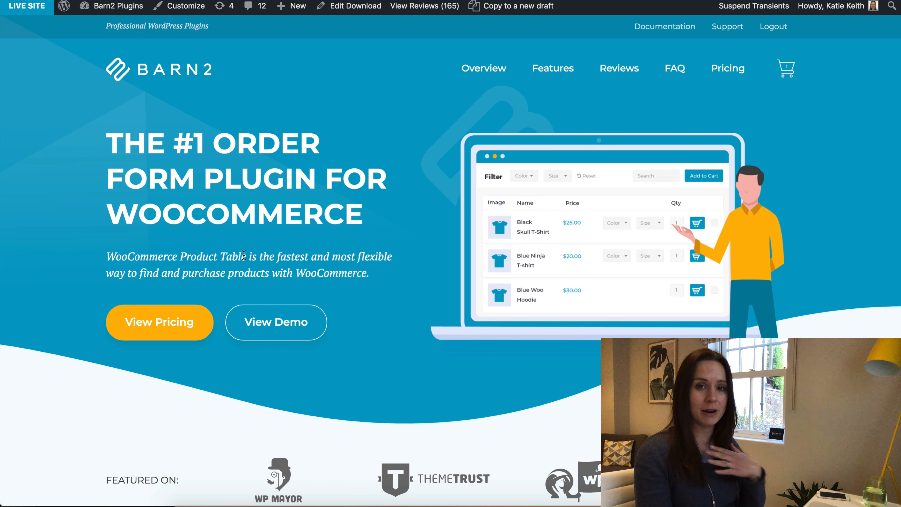
Scroll down the Barn2 Product Table plugin homepage.
{"action": "scroll", "coordinate": [244, 255], "scroll_direction": "down", "scroll_amount": 3}
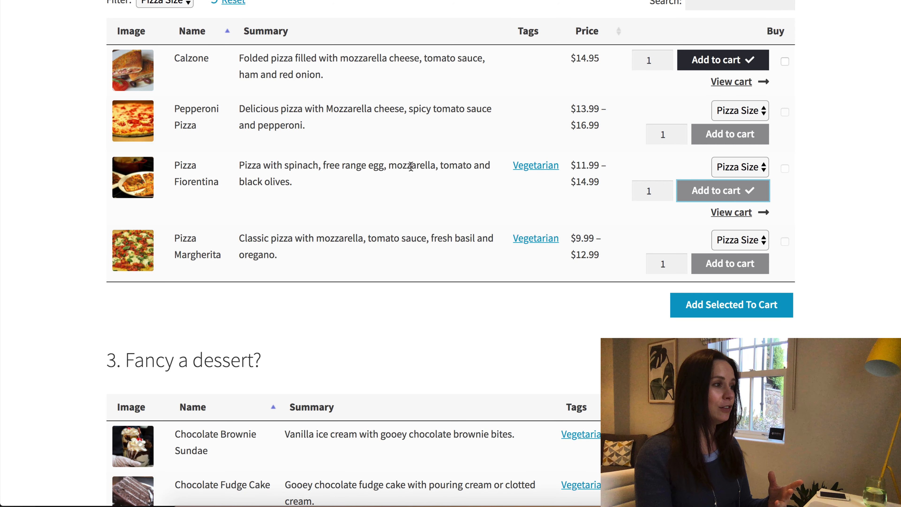
Scroll down and back up through the restaurant demo's product tables.
{"action": "scroll", "coordinate": [429, 196], "scroll_direction": "down", "scroll_amount": 6}
{"action": "scroll", "coordinate": [428, 195], "scroll_direction": "up", "scroll_amount": 5}
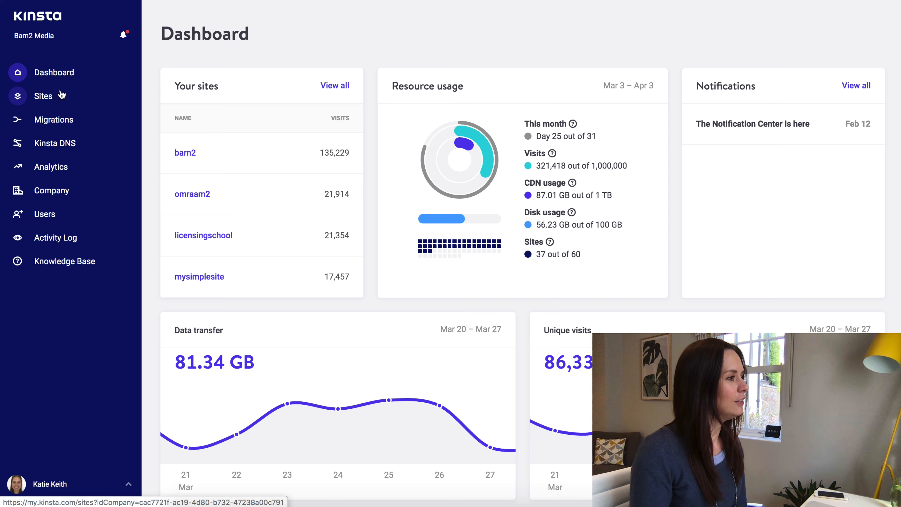
From the Sites list, start Add site and focus the optional domain name field.
{"action": "left_click", "coordinate": [43, 98]}
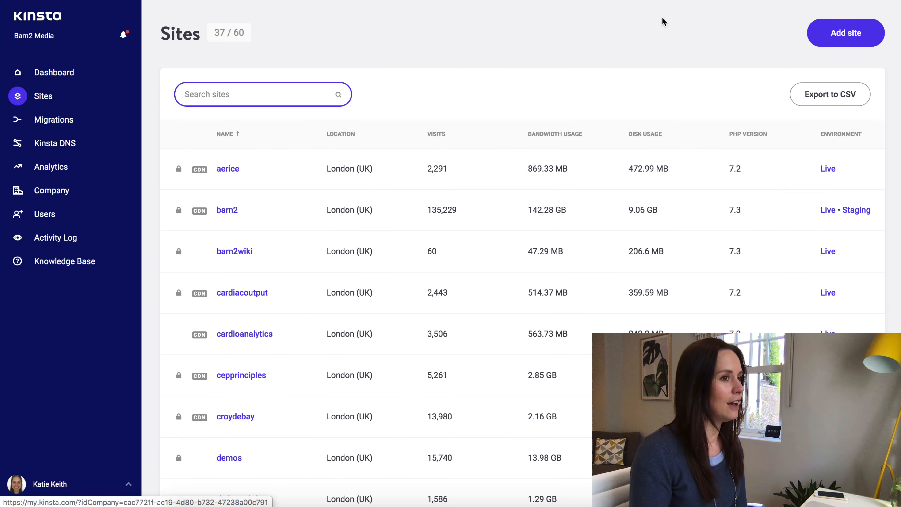
{"action": "left_click", "coordinate": [838, 35]}
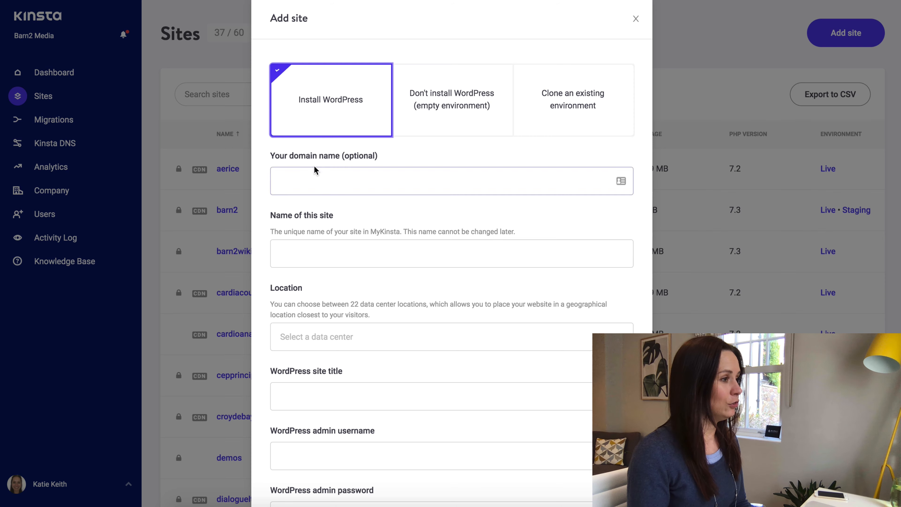
{"action": "left_click", "coordinate": [319, 186]}
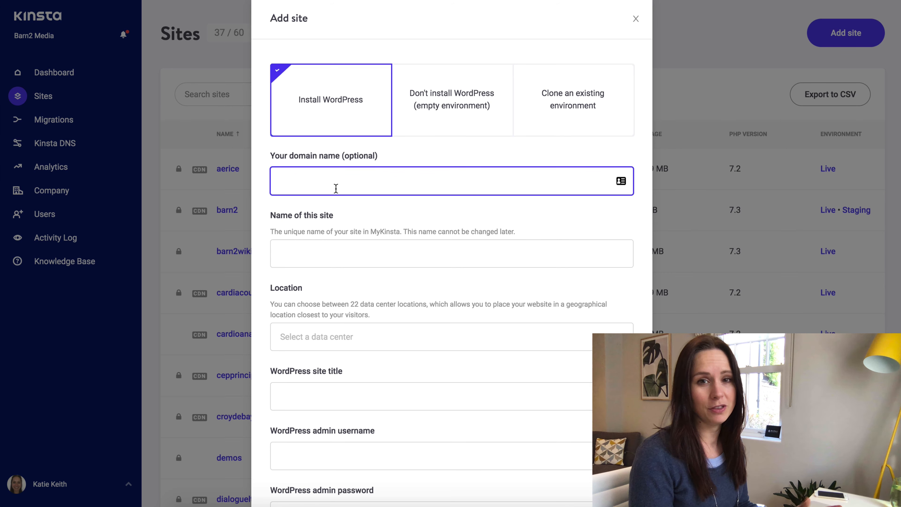
Enter 'My Restaurant' as the site name and choose the London (UK) data center.
{"action": "left_click", "coordinate": [311, 256]}
{"action": "type", "text": "My Re"}
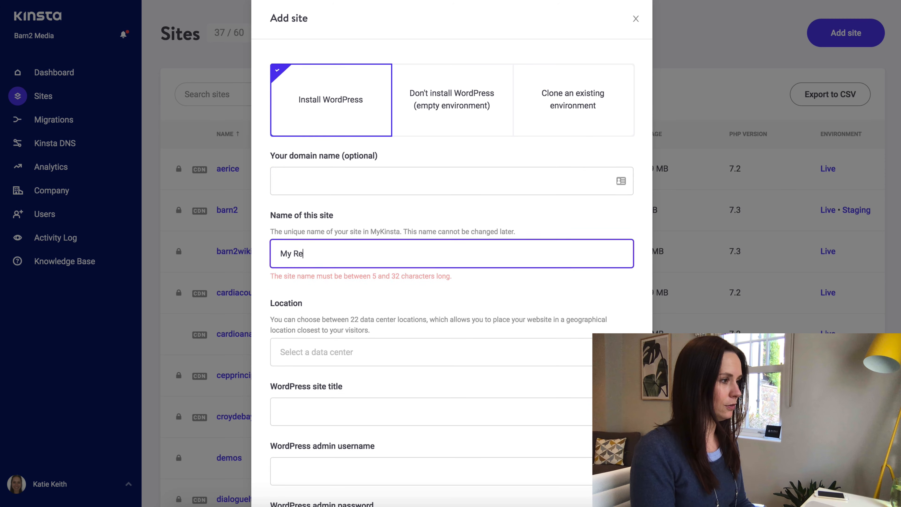
{"action": "type", "text": "staurant"}
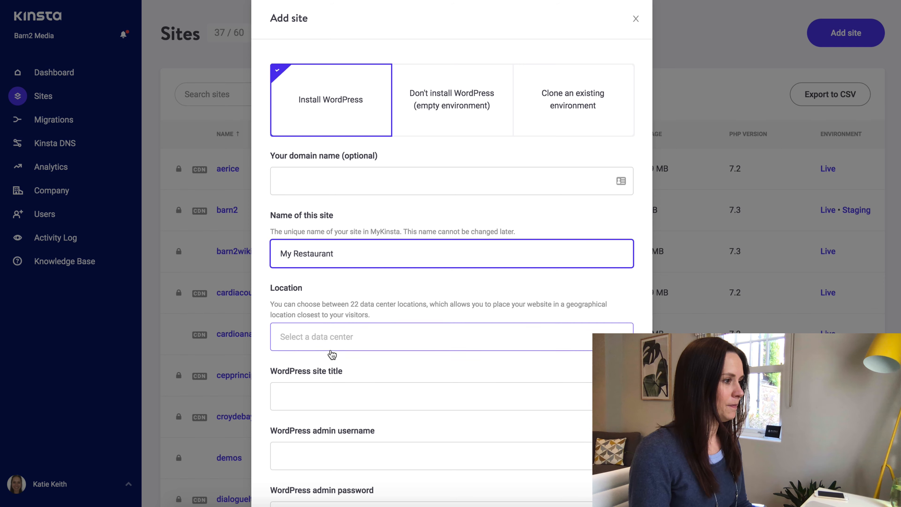
{"action": "left_click", "coordinate": [333, 341]}
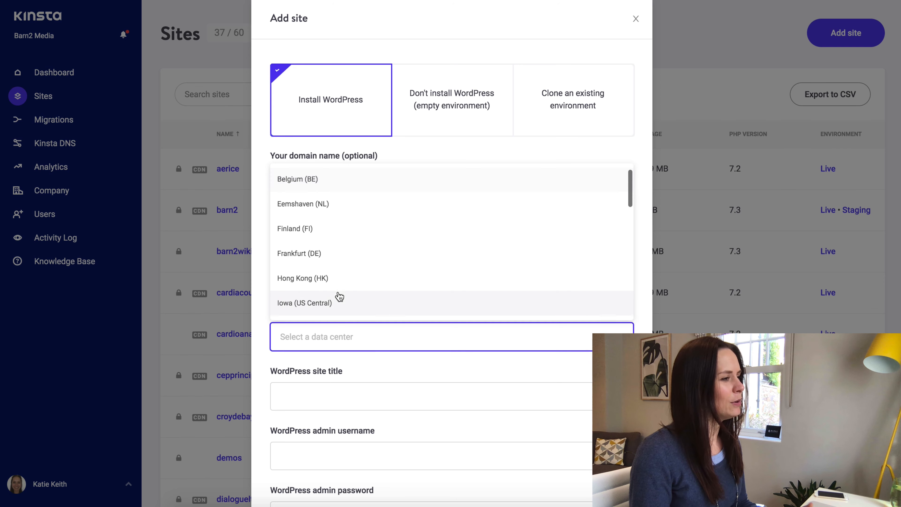
{"action": "scroll", "coordinate": [337, 288], "scroll_direction": "down", "scroll_amount": 15}
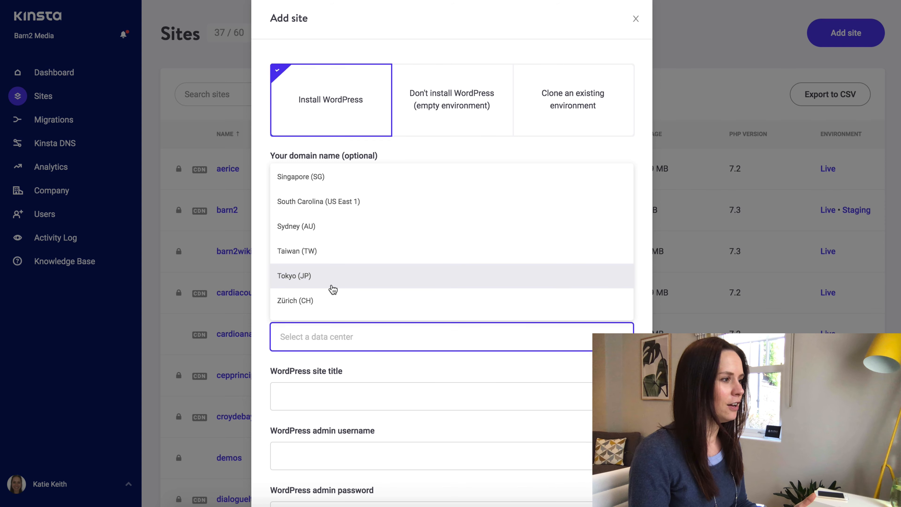
{"action": "scroll", "coordinate": [333, 289], "scroll_direction": "up", "scroll_amount": 3}
{"action": "scroll", "coordinate": [333, 289], "scroll_direction": "up", "scroll_amount": 7}
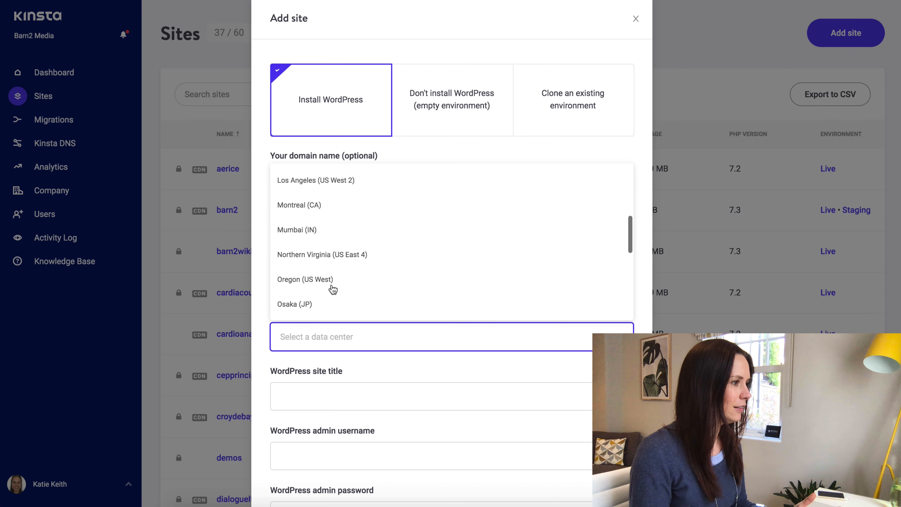
{"action": "left_click", "coordinate": [333, 271]}
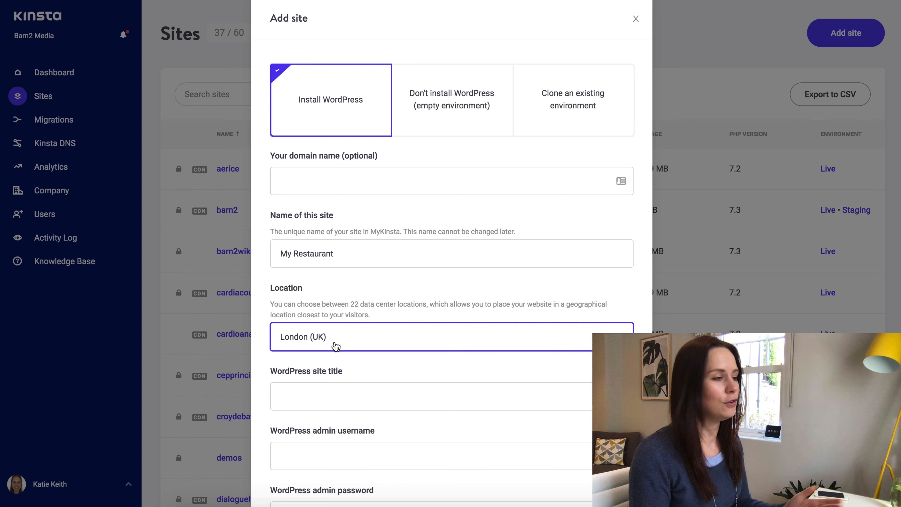
{"action": "left_click", "coordinate": [326, 347]}
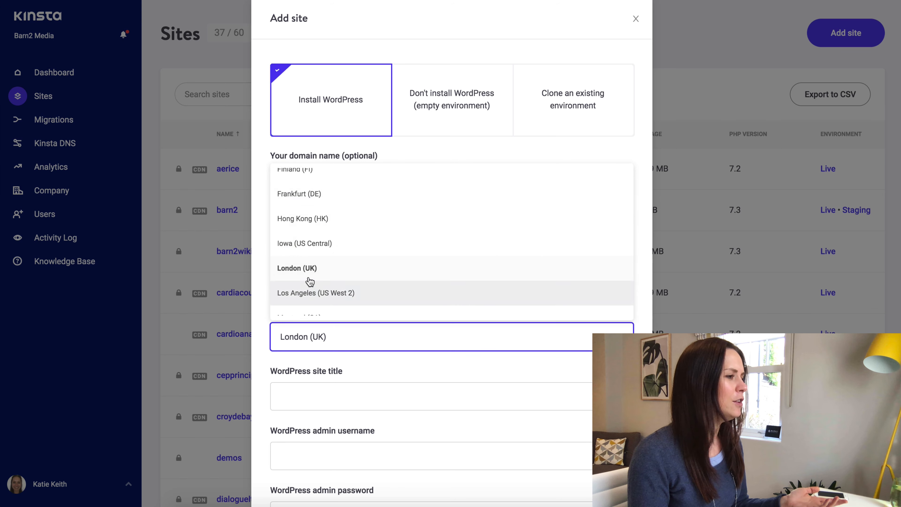
{"action": "left_click", "coordinate": [342, 396]}
{"action": "scroll", "coordinate": [412, 364], "scroll_direction": "down", "scroll_amount": 3}
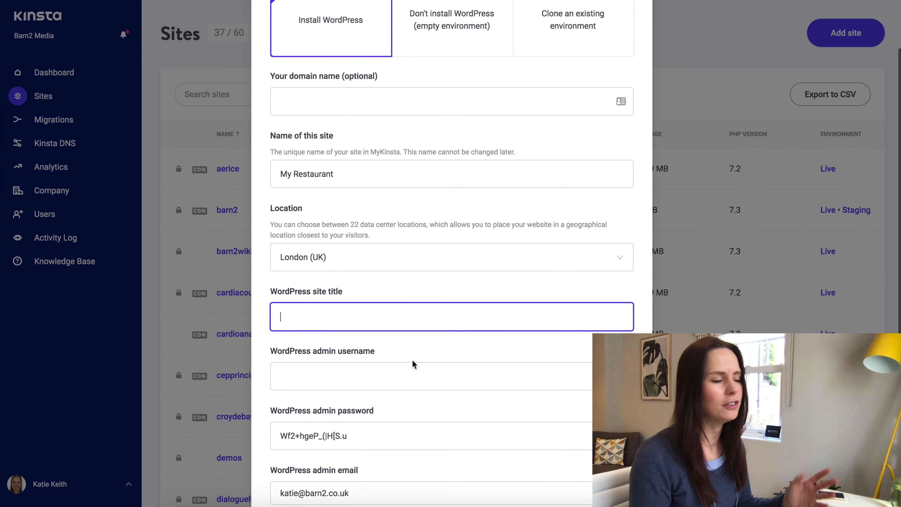
Enter the WordPress site title My Restaurant and the admin username, keeping the generated password.
{"action": "scroll", "coordinate": [412, 364], "scroll_direction": "down", "scroll_amount": 3}
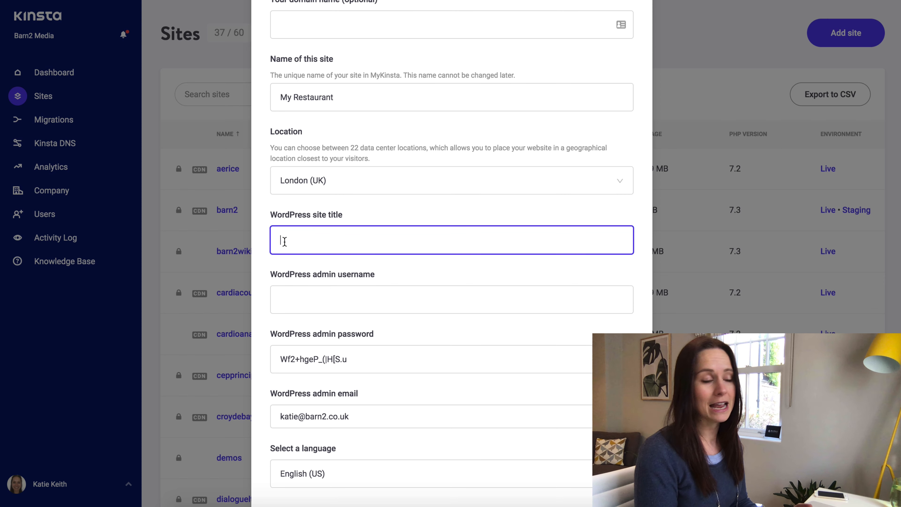
{"action": "type", "text": "My Restaurant"}
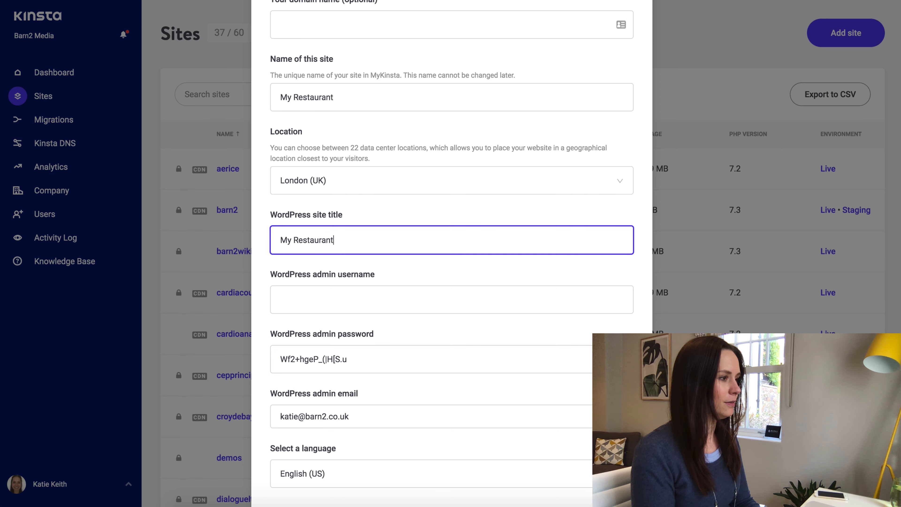
{"action": "left_click", "coordinate": [326, 306]}
{"action": "scroll", "coordinate": [394, 326], "scroll_direction": "down", "scroll_amount": 2}
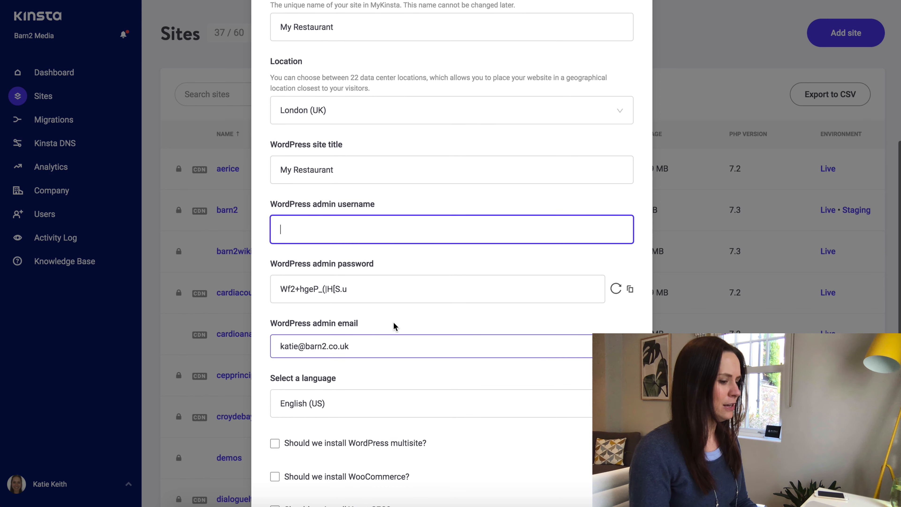
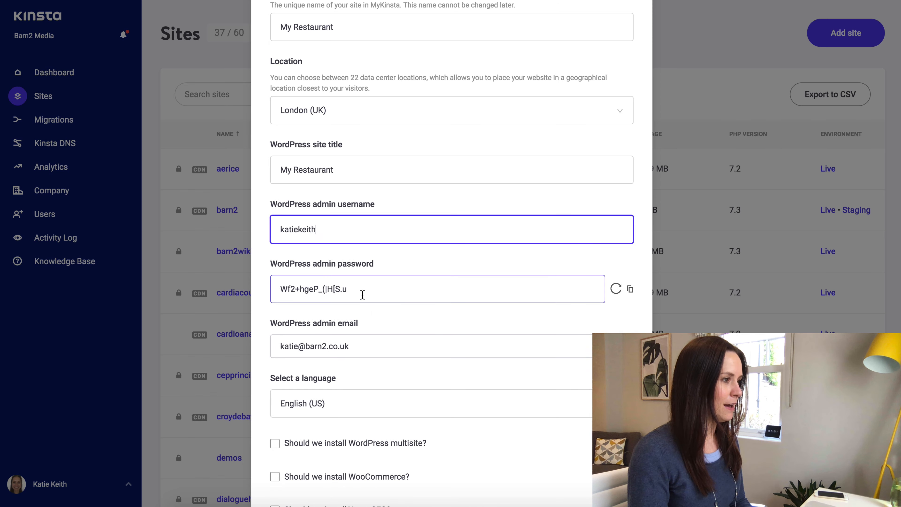
{"action": "left_click_drag", "start_coordinate": [364, 295], "coordinate": [266, 291]}
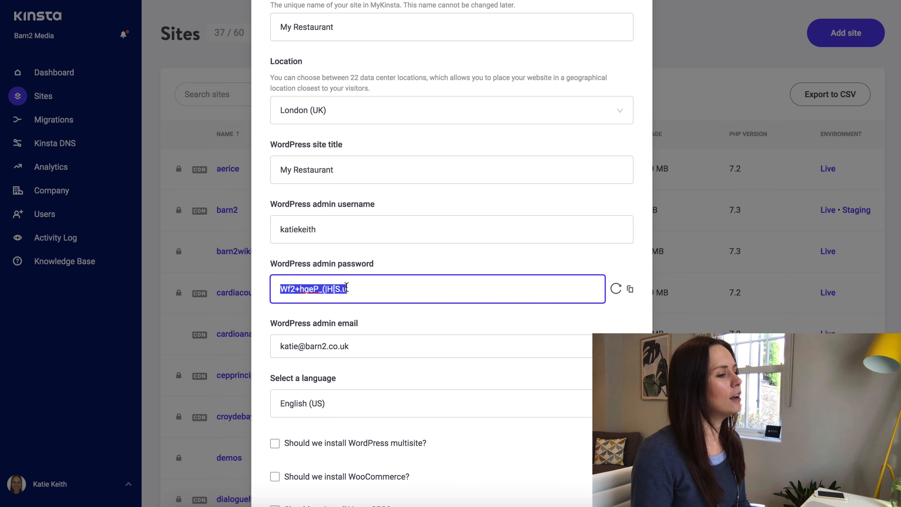
{"action": "left_click", "coordinate": [357, 291]}
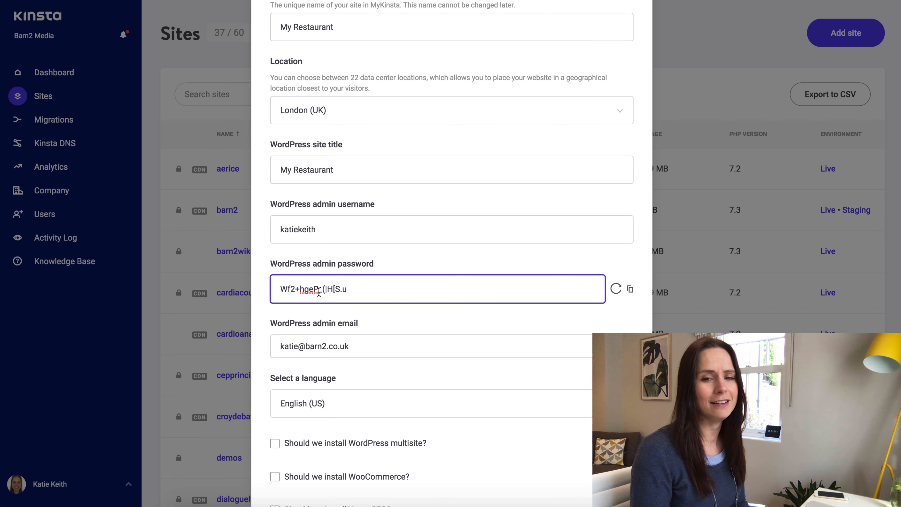
{"action": "scroll", "coordinate": [316, 289], "scroll_direction": "down", "scroll_amount": 2}
Choose English (UK) as the site language and opt to install WooCommerce.
{"action": "key", "text": "Tab"}
{"action": "left_click", "coordinate": [343, 343]}
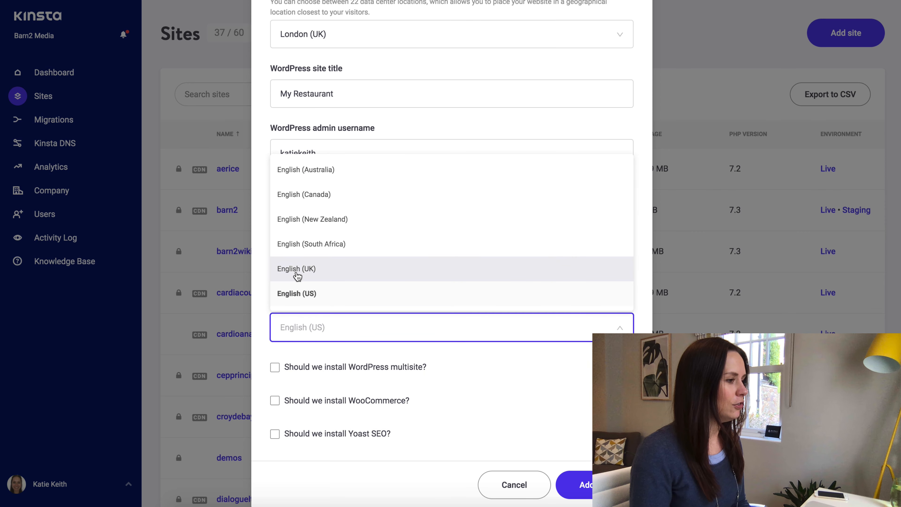
{"action": "left_click", "coordinate": [297, 269]}
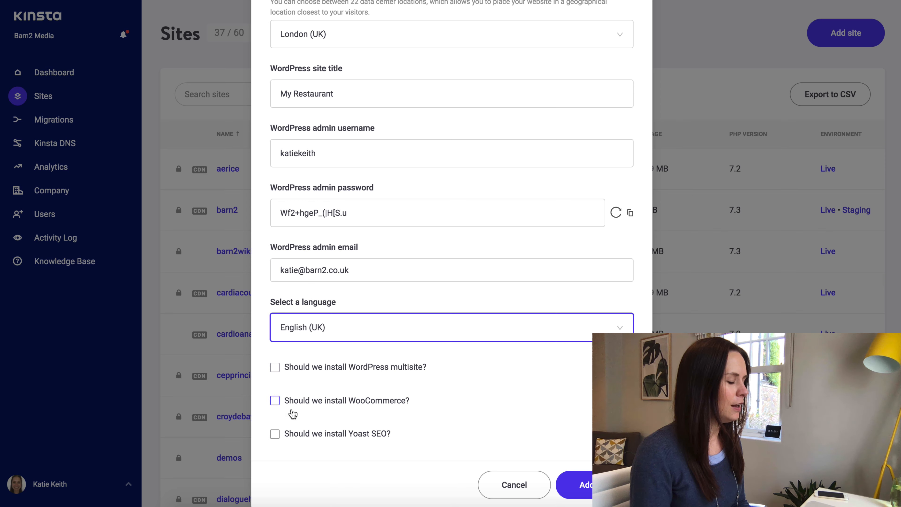
{"action": "left_click", "coordinate": [275, 401]}
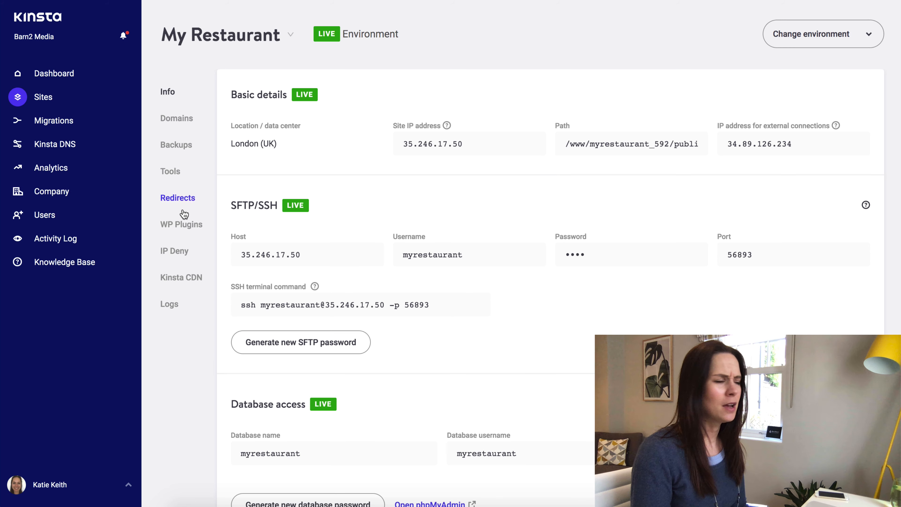
Show the Domains page for the My Restaurant site.
{"action": "left_click", "coordinate": [175, 121]}
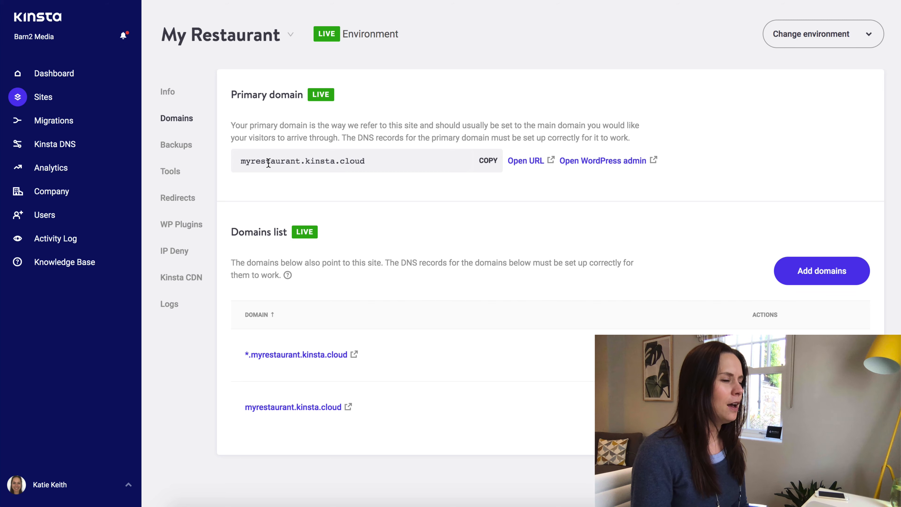
{"action": "left_click_drag", "start_coordinate": [242, 160], "coordinate": [366, 161]}
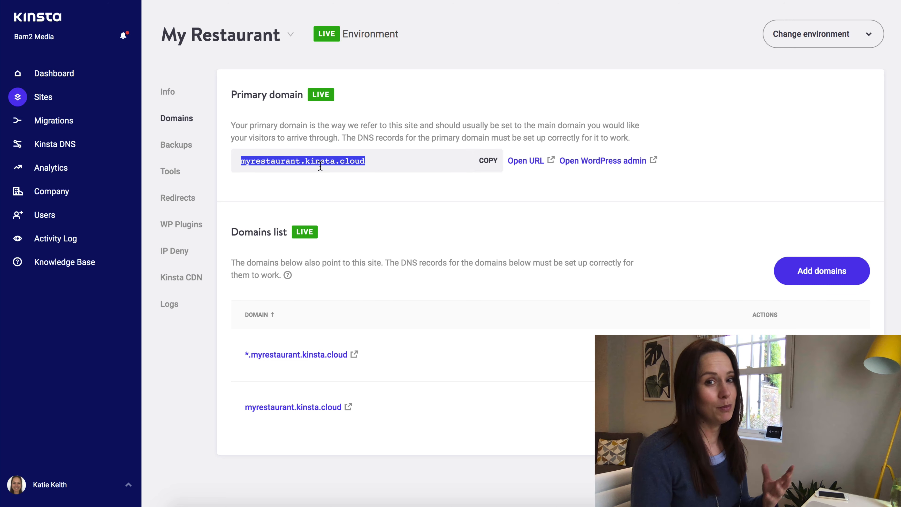
{"action": "double_click", "coordinate": [301, 163]}
{"action": "left_click", "coordinate": [358, 162]}
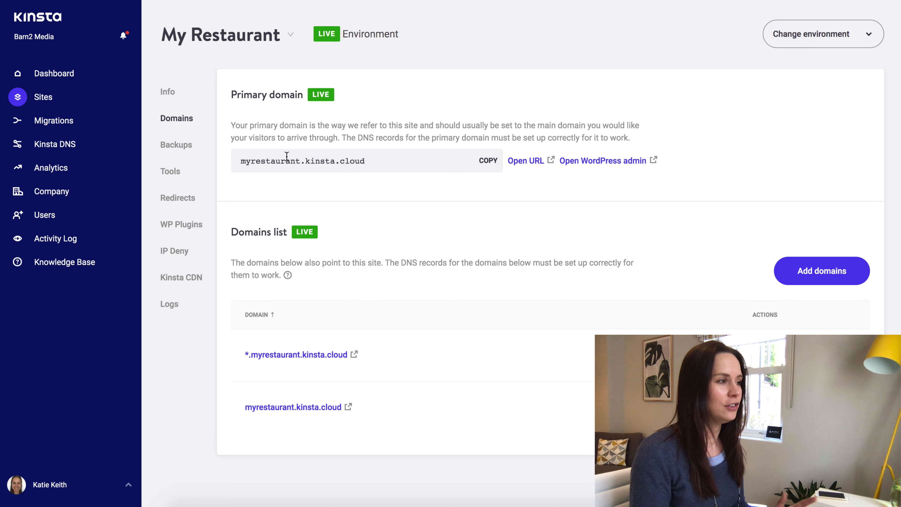
{"action": "left_click_drag", "start_coordinate": [280, 161], "coordinate": [359, 158]}
{"action": "left_click", "coordinate": [362, 157]}
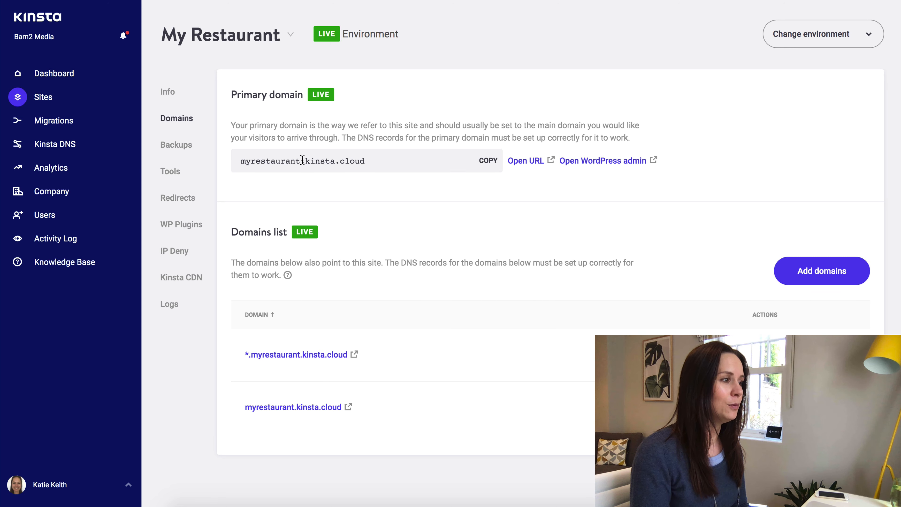
Launch the WordPress admin for myrestaurant.kinsta.cloud.
{"action": "left_click", "coordinate": [589, 161]}
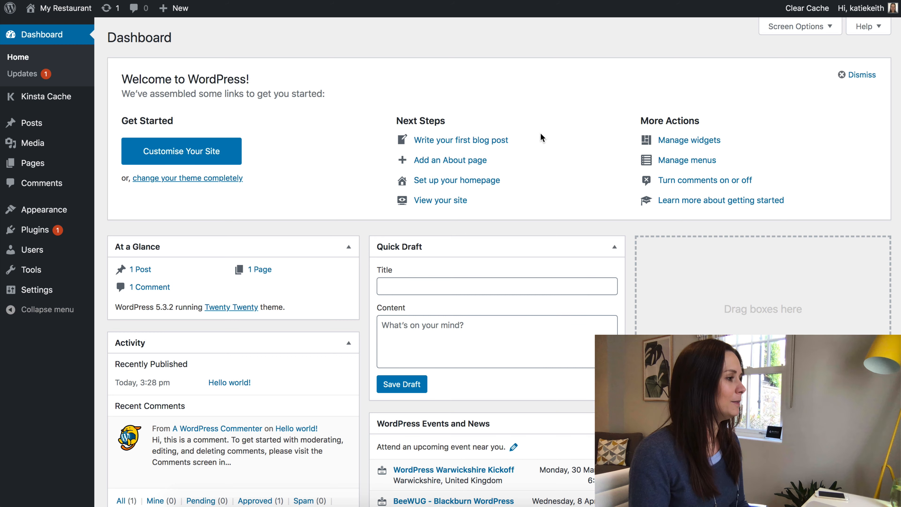
Go to the Installed Plugins page in the WordPress admin.
{"action": "left_click", "coordinate": [32, 233]}
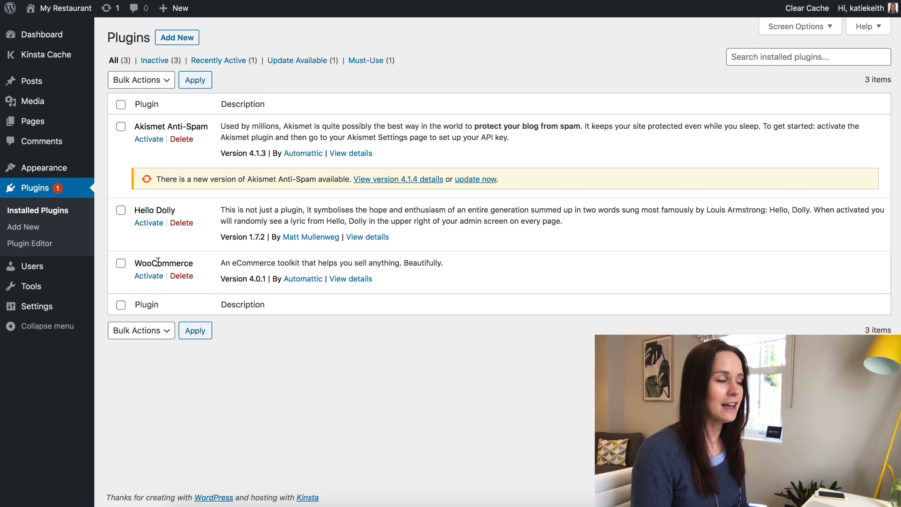
Activate WooCommerce and fill in the store address, city and postcode.
{"action": "left_click", "coordinate": [149, 277]}
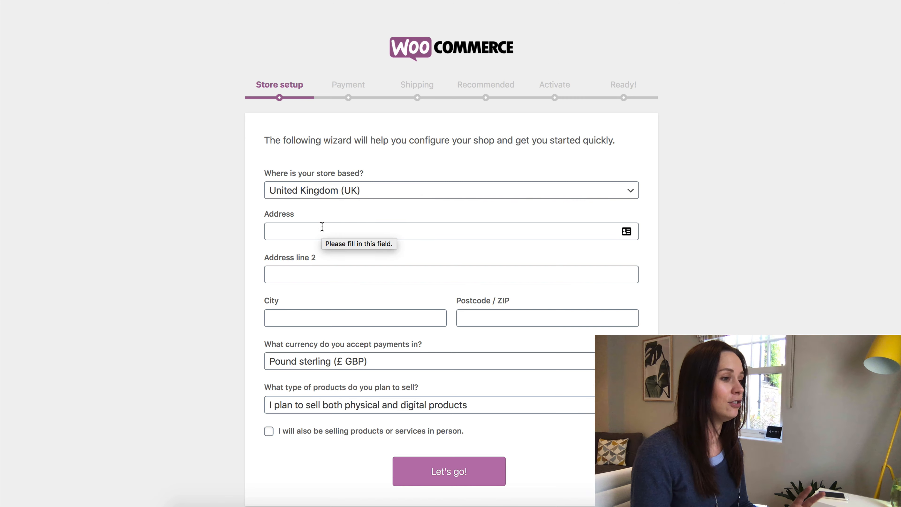
{"action": "left_click", "coordinate": [322, 227]}
{"action": "scroll", "coordinate": [507, 265], "scroll_direction": "down", "scroll_amount": 2}
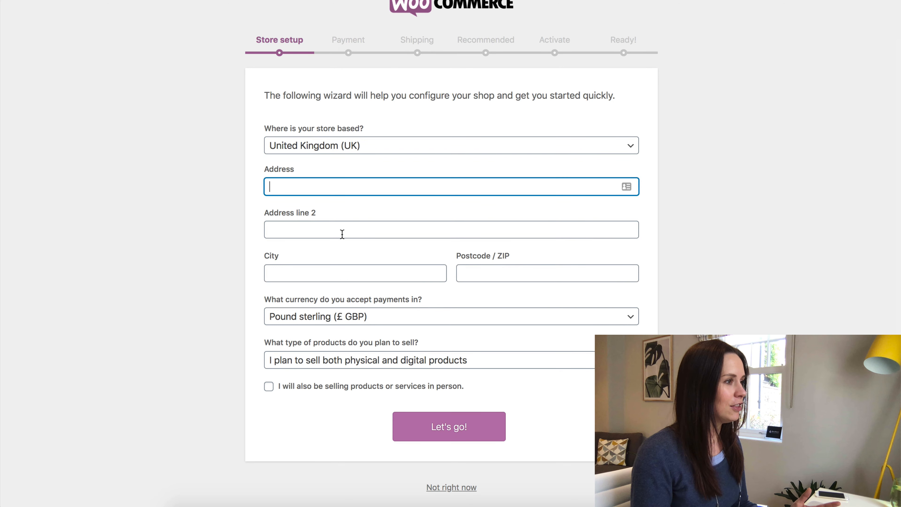
{"action": "left_click", "coordinate": [341, 234]}
{"action": "left_click", "coordinate": [313, 273]}
{"action": "left_click", "coordinate": [468, 273]}
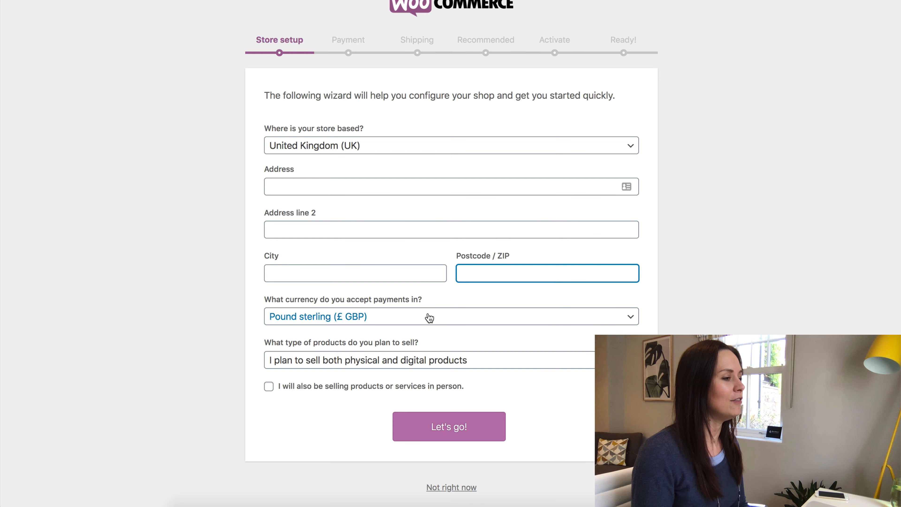
Set the store to sell physical products, also sold in person.
{"action": "scroll", "coordinate": [426, 318], "scroll_direction": "down", "scroll_amount": 1}
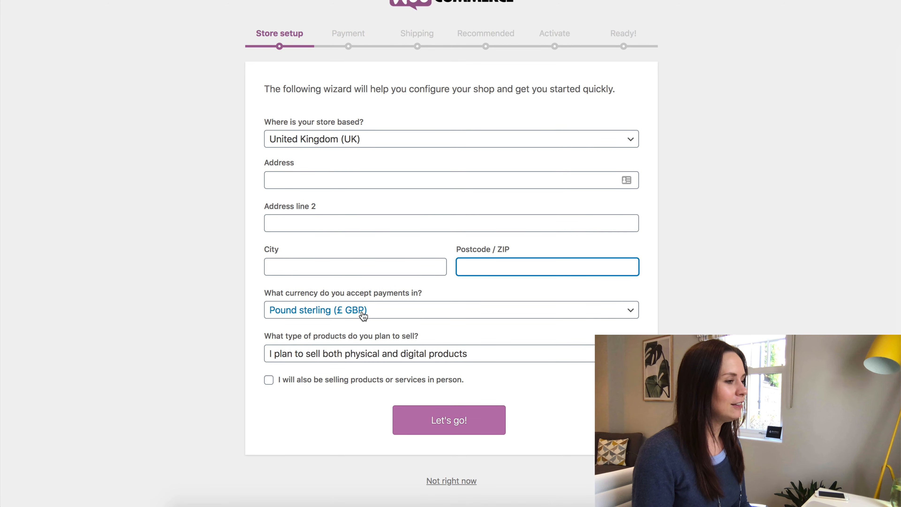
{"action": "left_click", "coordinate": [416, 356]}
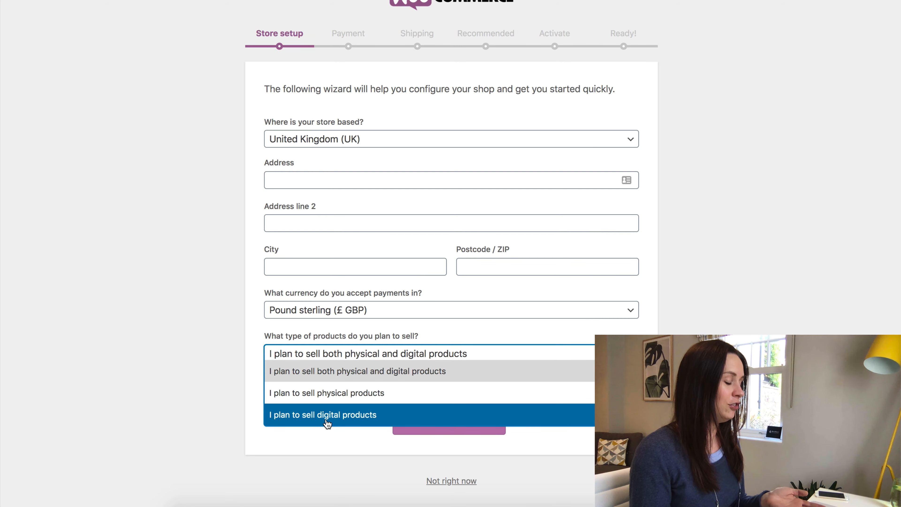
{"action": "left_click", "coordinate": [335, 400]}
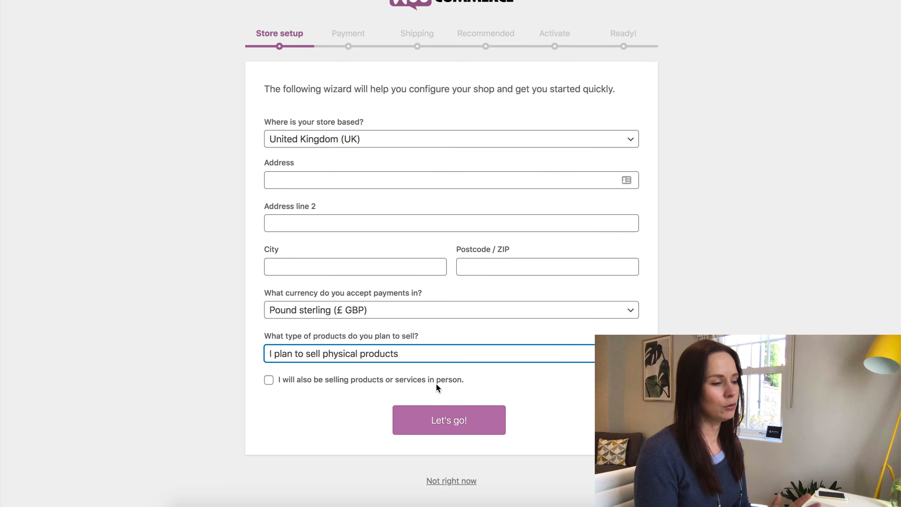
{"action": "left_click", "coordinate": [270, 384]}
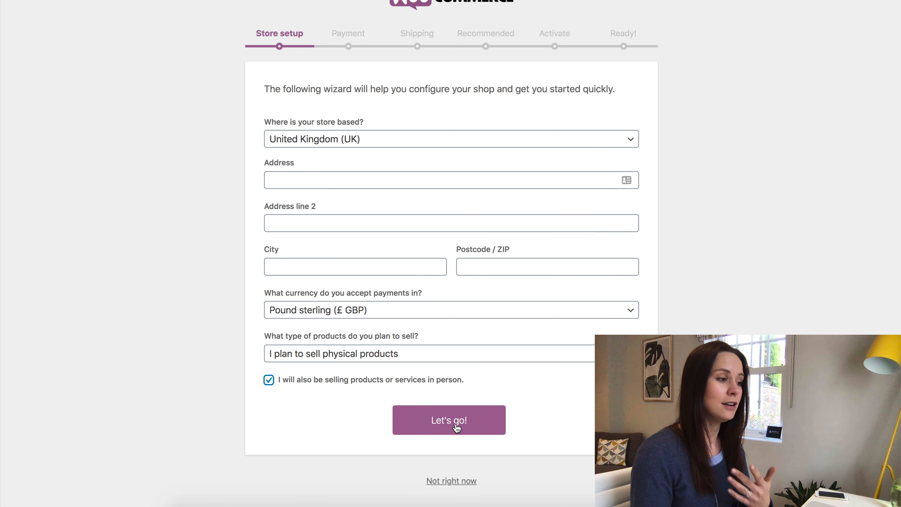
Fill in the store's street address, second address line and city, submit, and decline usage tracking.
{"action": "left_click", "coordinate": [466, 426]}
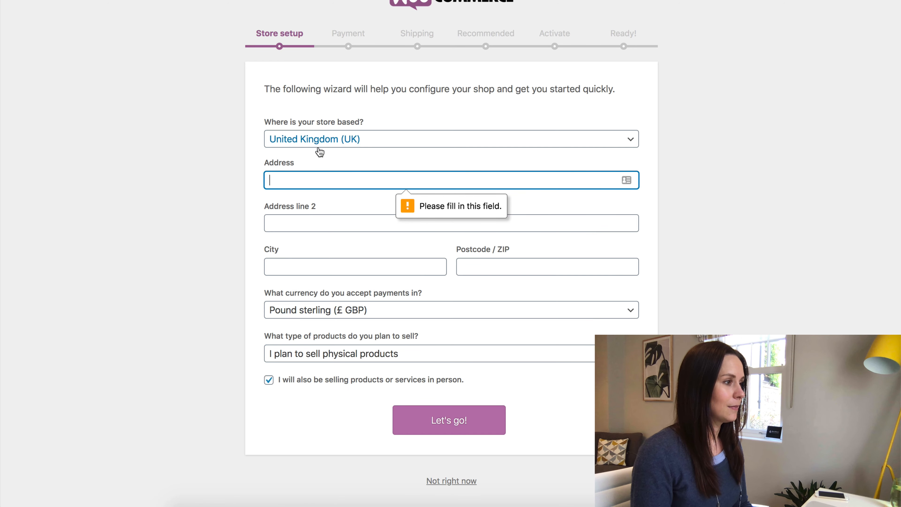
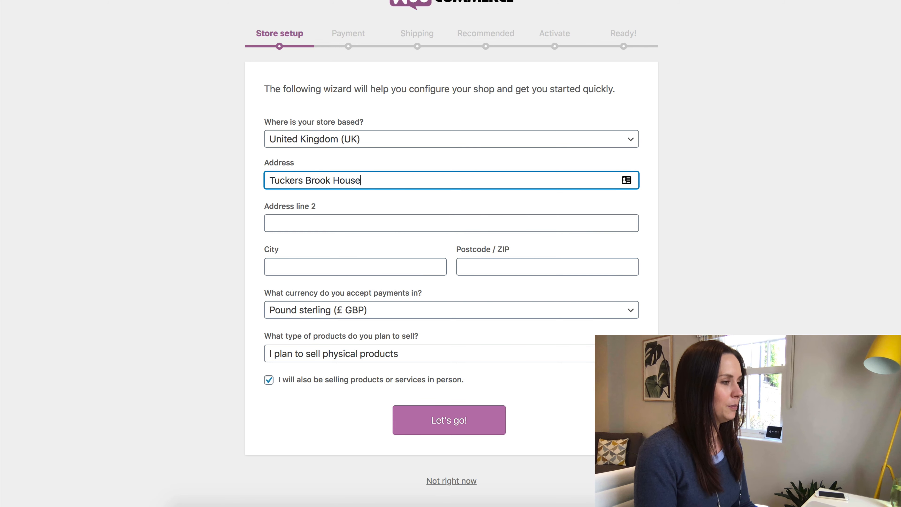
{"action": "key", "text": "Tab"}
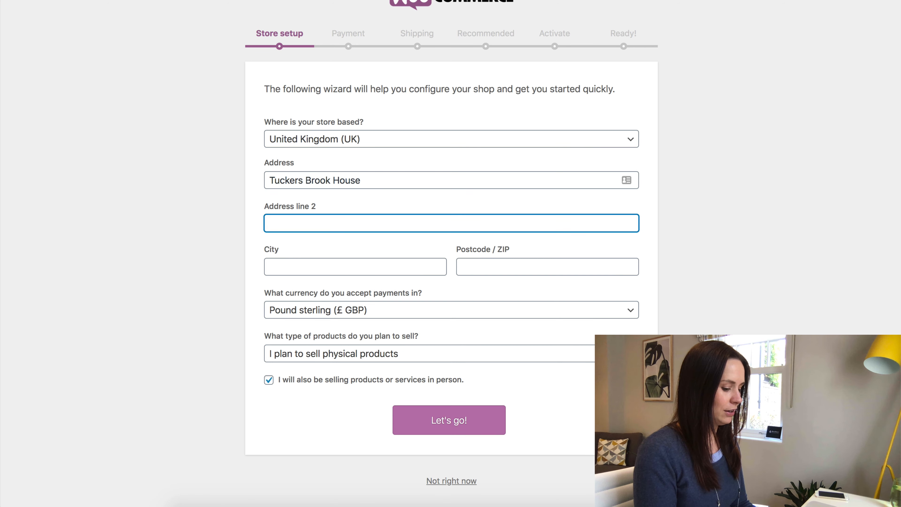
{"action": "type", "text": "I"}
{"action": "key", "text": "Tab"}
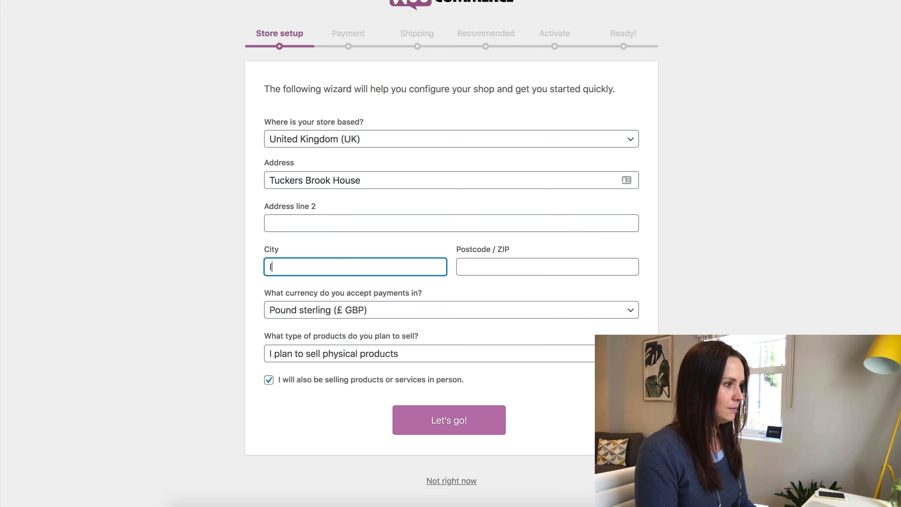
{"action": "type", "text": "Ivybridge"}
{"action": "key", "text": "Tab"}
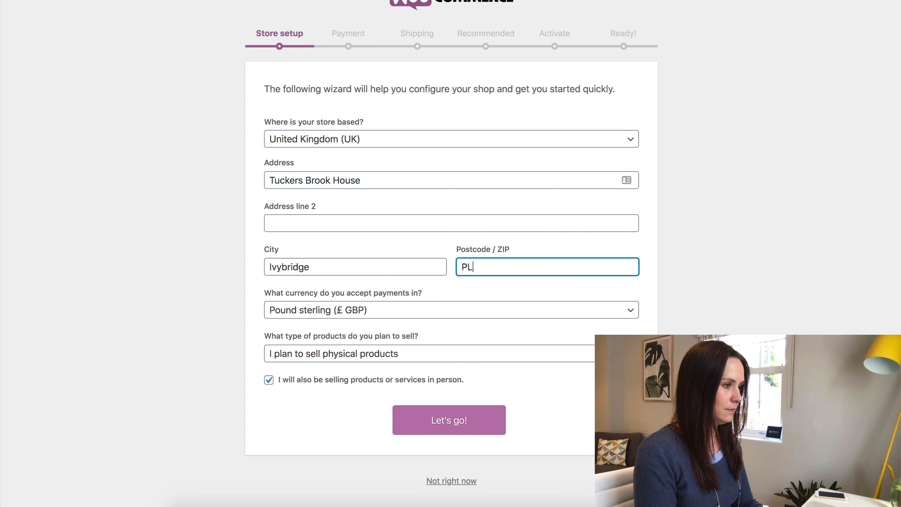
{"action": "left_click", "coordinate": [460, 421]}
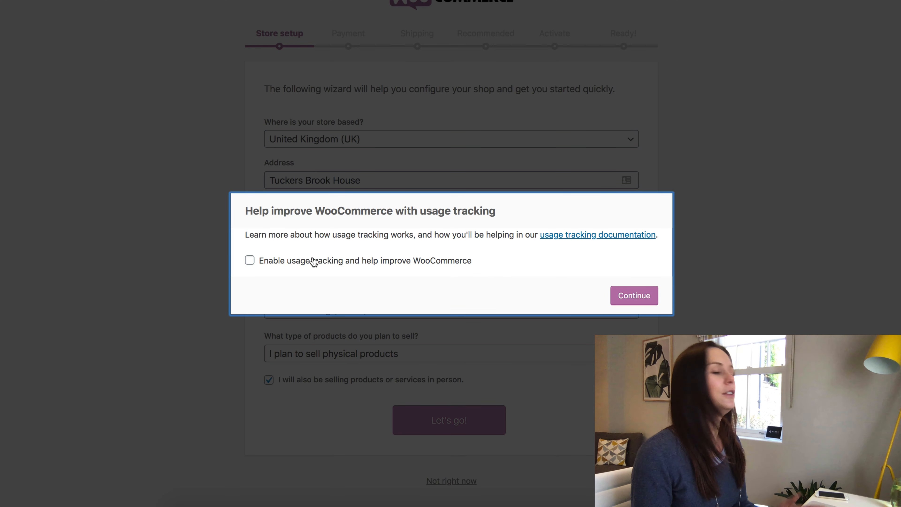
{"action": "left_click", "coordinate": [633, 298]}
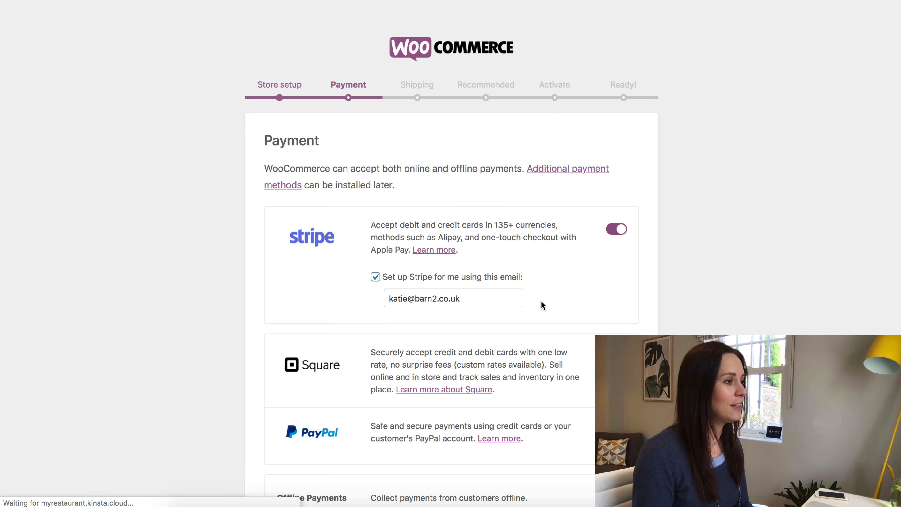
Expand the Offline Payments options on the Payment step and review the listed gateways.
{"action": "scroll", "coordinate": [545, 302], "scroll_direction": "down", "scroll_amount": 3}
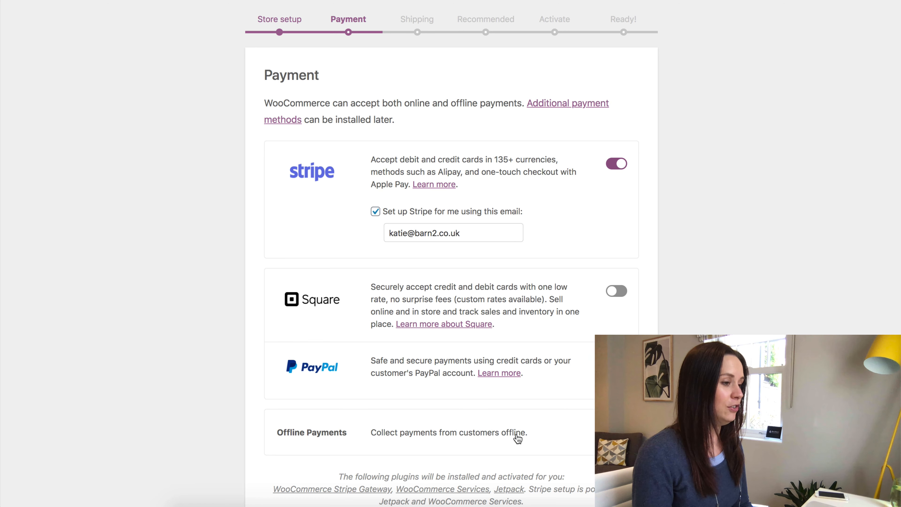
{"action": "left_click", "coordinate": [531, 439]}
{"action": "scroll", "coordinate": [511, 397], "scroll_direction": "down", "scroll_amount": 4}
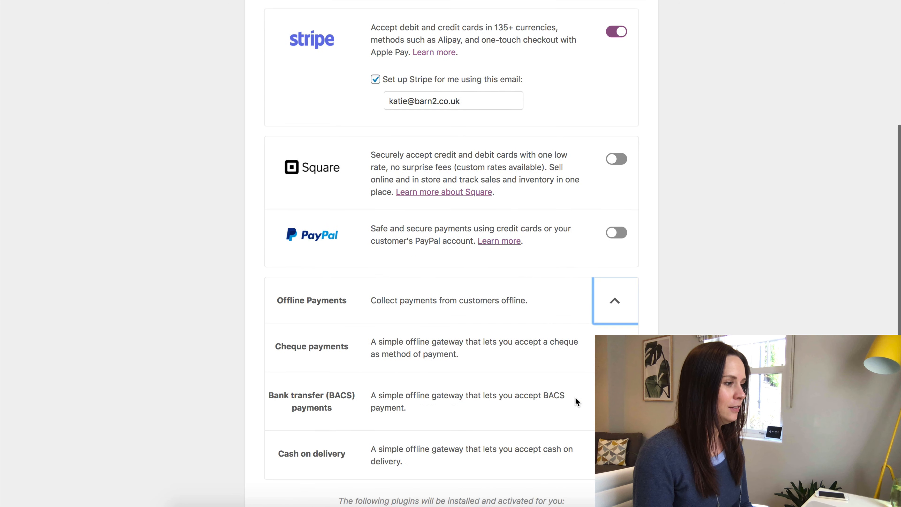
{"action": "scroll", "coordinate": [494, 360], "scroll_direction": "down", "scroll_amount": 1}
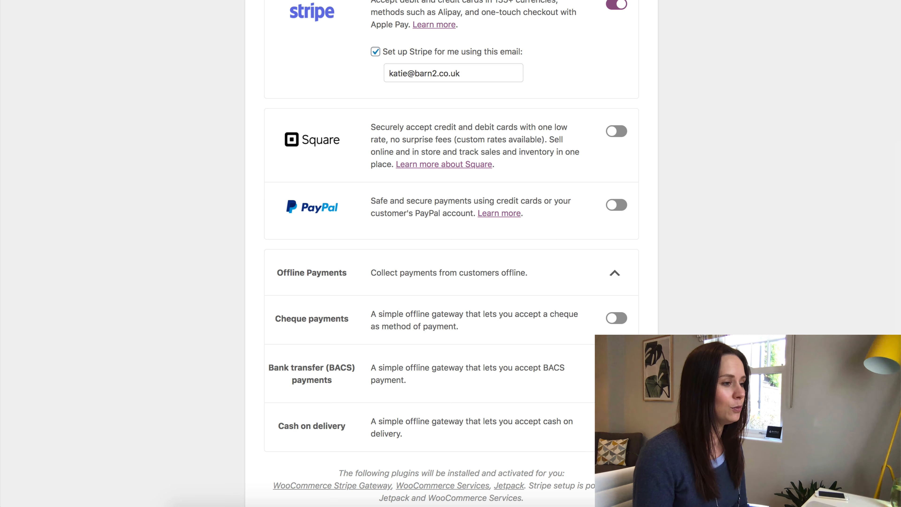
{"action": "scroll", "coordinate": [451, 249], "scroll_direction": "up", "scroll_amount": 5}
{"action": "scroll", "coordinate": [552, 387], "scroll_direction": "up", "scroll_amount": 1}
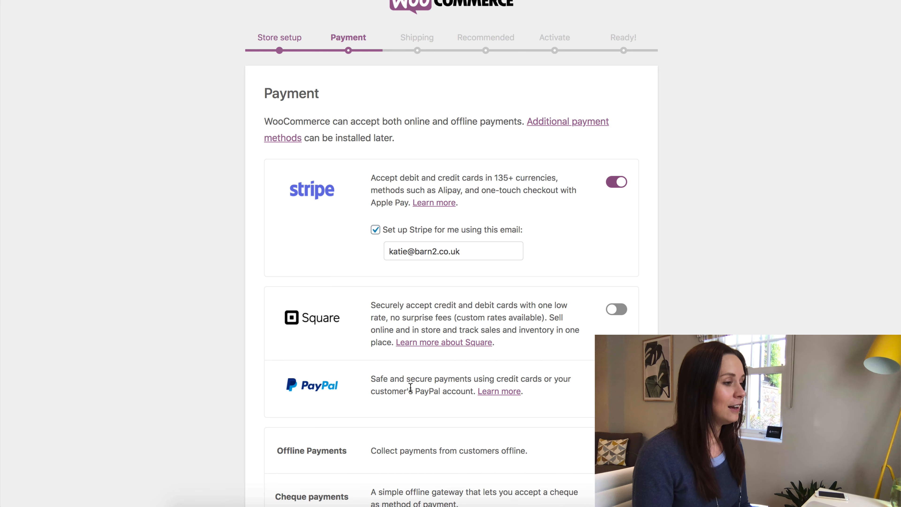
Tick PayPal for automatic setup and change its e-mail to the store's billing address.
{"action": "left_click", "coordinate": [616, 383]}
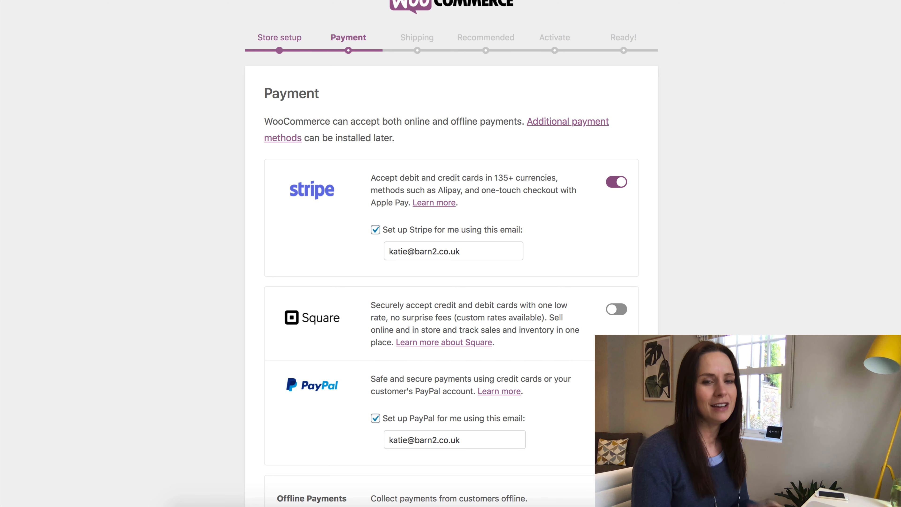
{"action": "scroll", "coordinate": [449, 417], "scroll_direction": "down", "scroll_amount": 2}
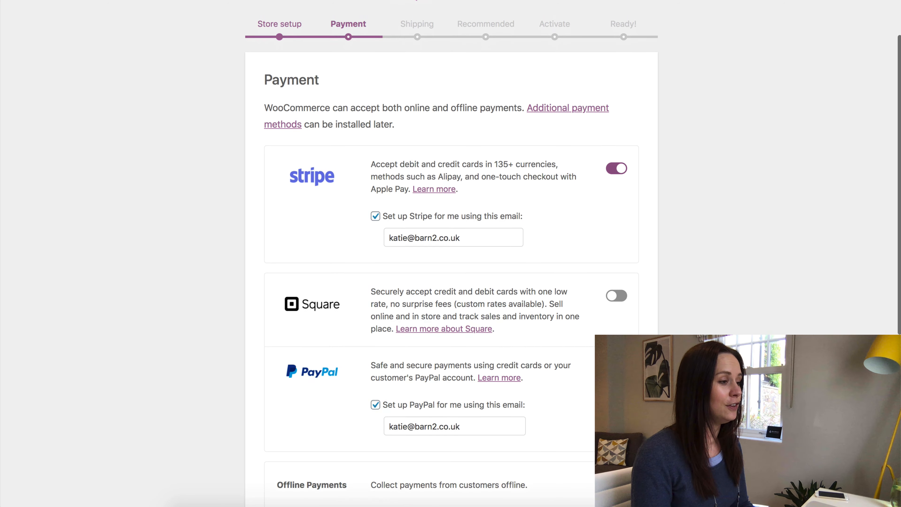
{"action": "left_click_drag", "start_coordinate": [409, 409], "coordinate": [352, 411]}
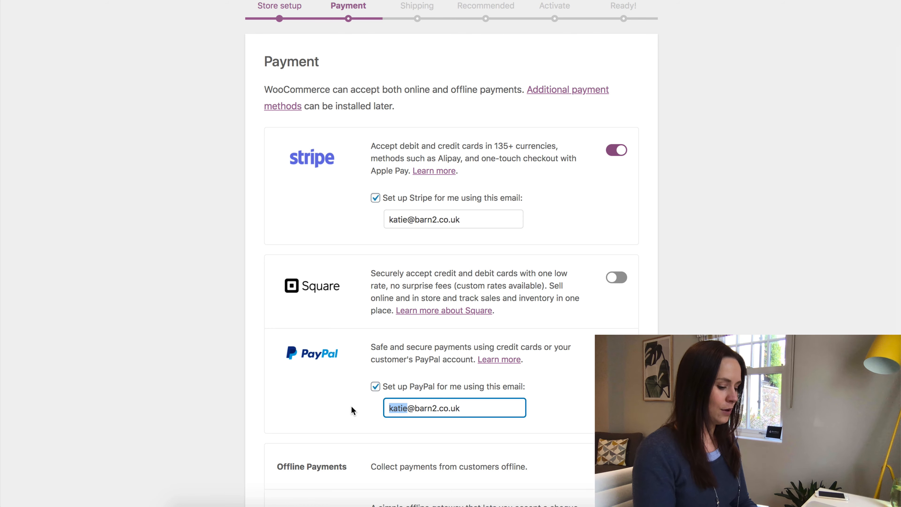
{"action": "type", "text": "billing"}
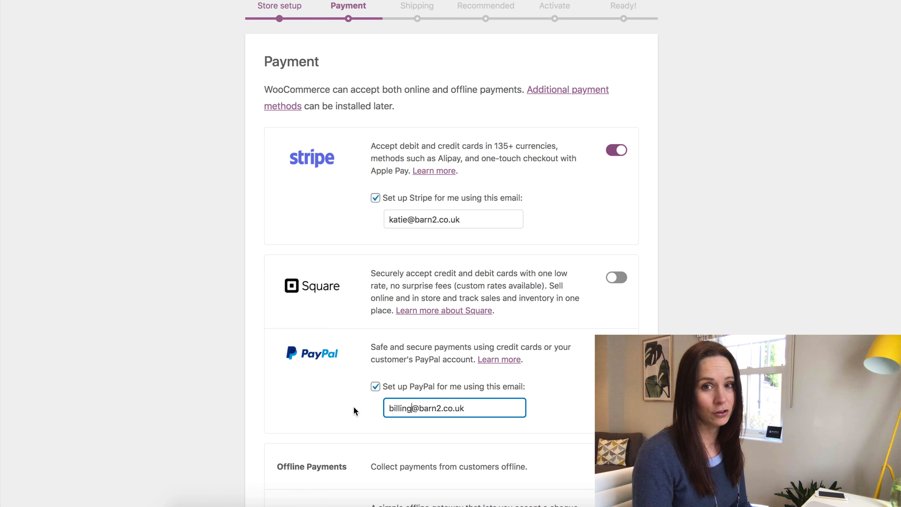
{"action": "left_click_drag", "start_coordinate": [389, 409], "coordinate": [476, 410]}
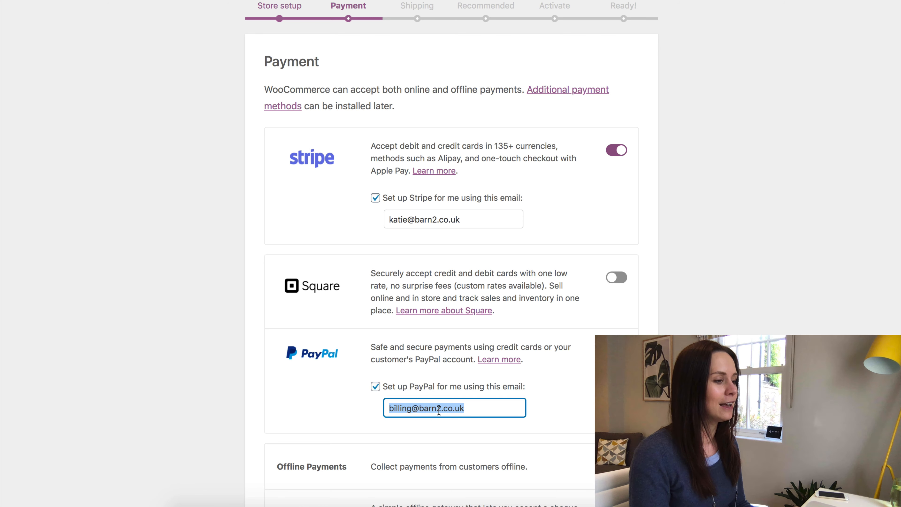
{"action": "left_click", "coordinate": [436, 409]}
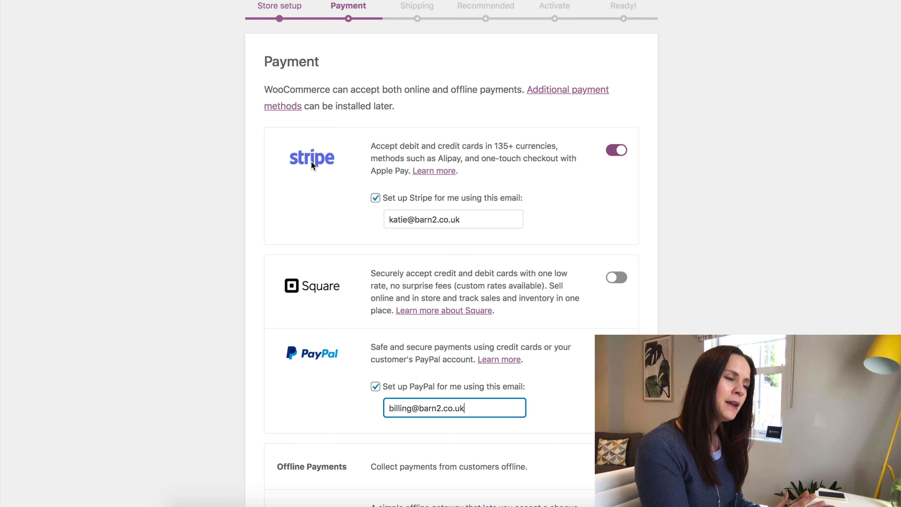
{"action": "scroll", "coordinate": [311, 162], "scroll_direction": "down", "scroll_amount": 1}
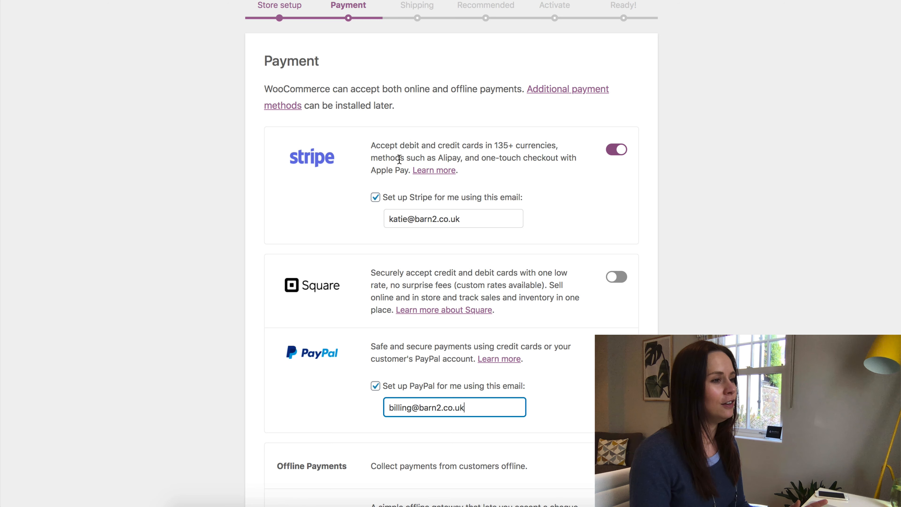
Switch Stripe off, leaving only PayPal, and save the payment choices.
{"action": "left_click", "coordinate": [617, 151]}
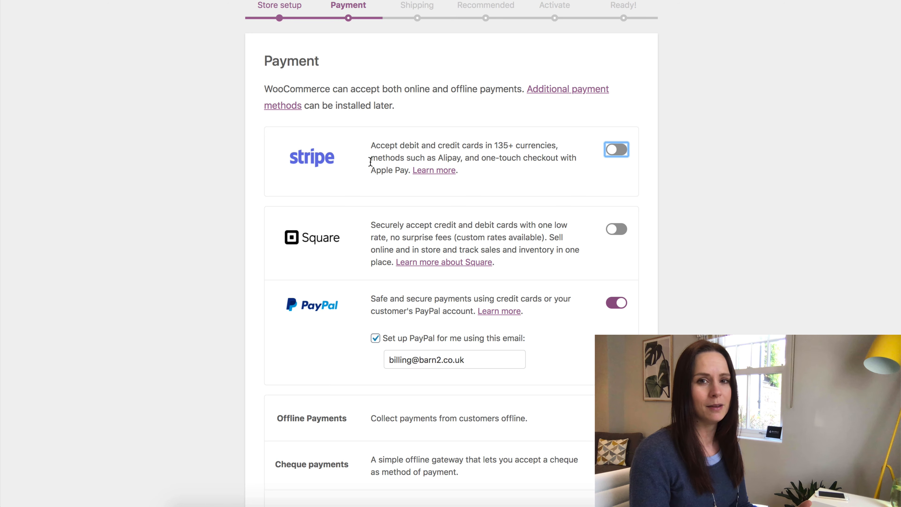
{"action": "left_click", "coordinate": [623, 152]}
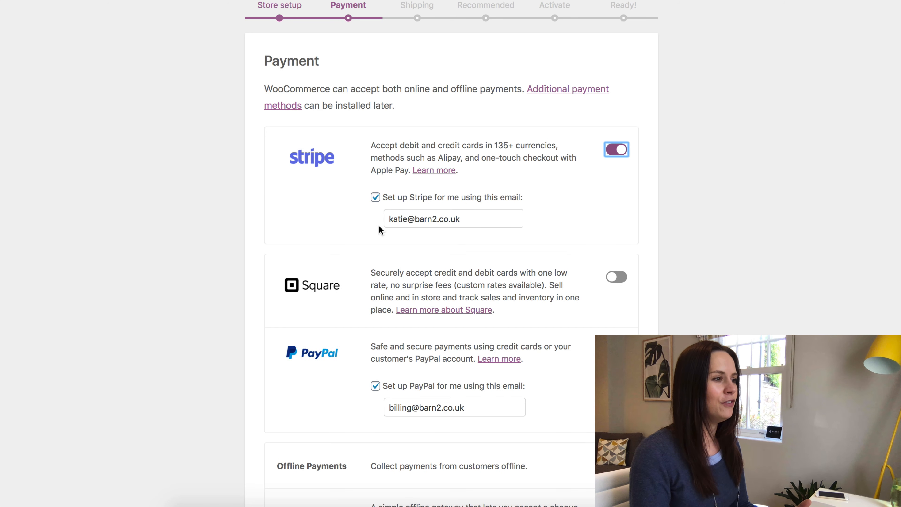
{"action": "left_click", "coordinate": [616, 149]}
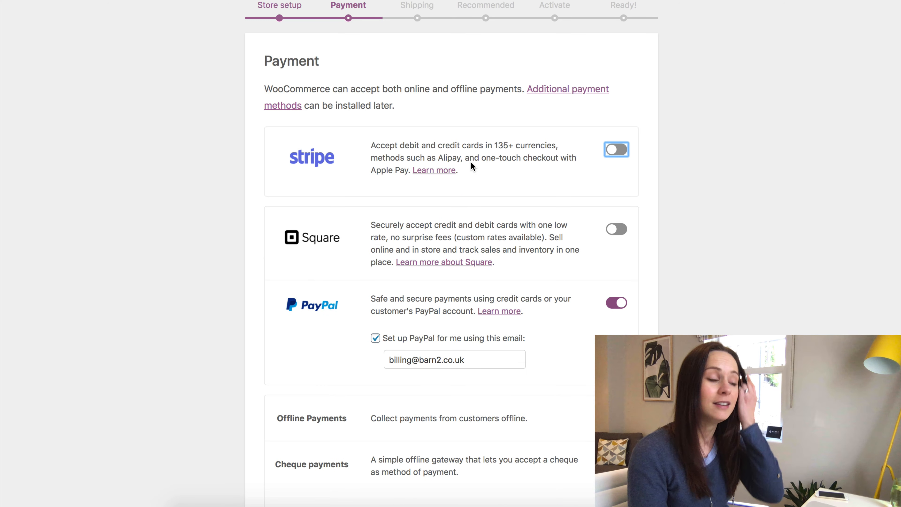
{"action": "scroll", "coordinate": [471, 166], "scroll_direction": "down", "scroll_amount": 5}
{"action": "scroll", "coordinate": [471, 162], "scroll_direction": "up", "scroll_amount": 1}
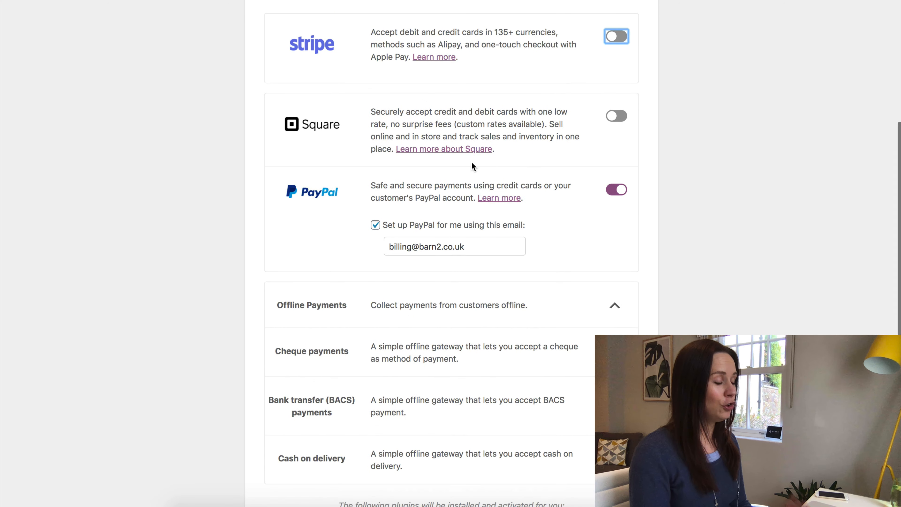
{"action": "scroll", "coordinate": [472, 162], "scroll_direction": "up", "scroll_amount": 2}
{"action": "scroll", "coordinate": [472, 164], "scroll_direction": "down", "scroll_amount": 4}
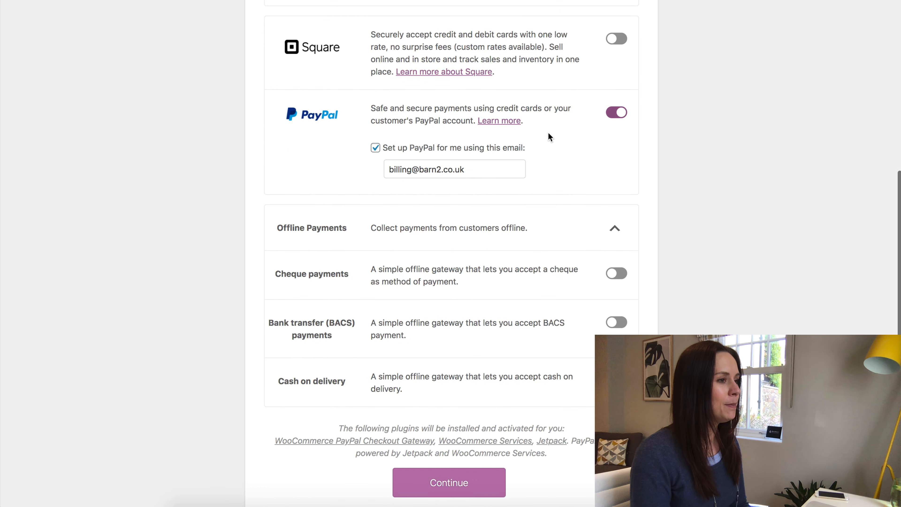
{"action": "left_click", "coordinate": [446, 490]}
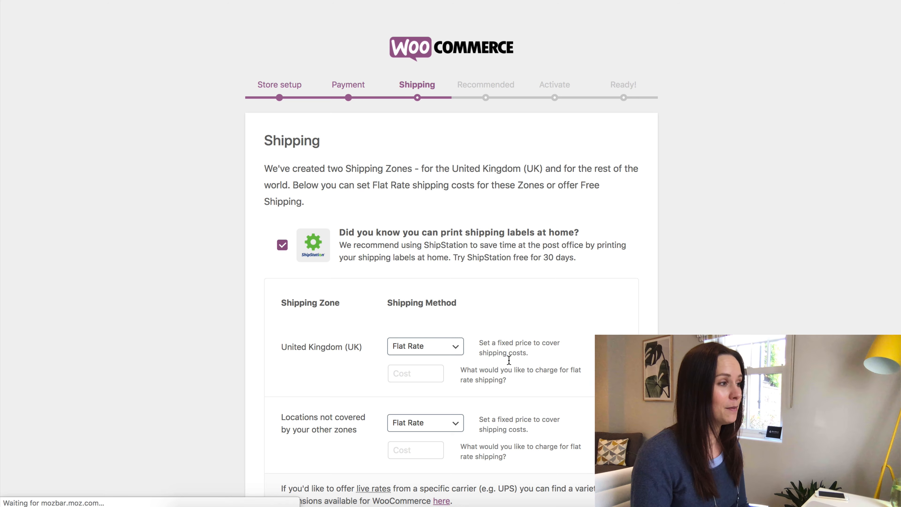
Enter a 5.00 flat rate cost for the United Kingdom shipping zone.
{"action": "scroll", "coordinate": [508, 341], "scroll_direction": "down", "scroll_amount": 3}
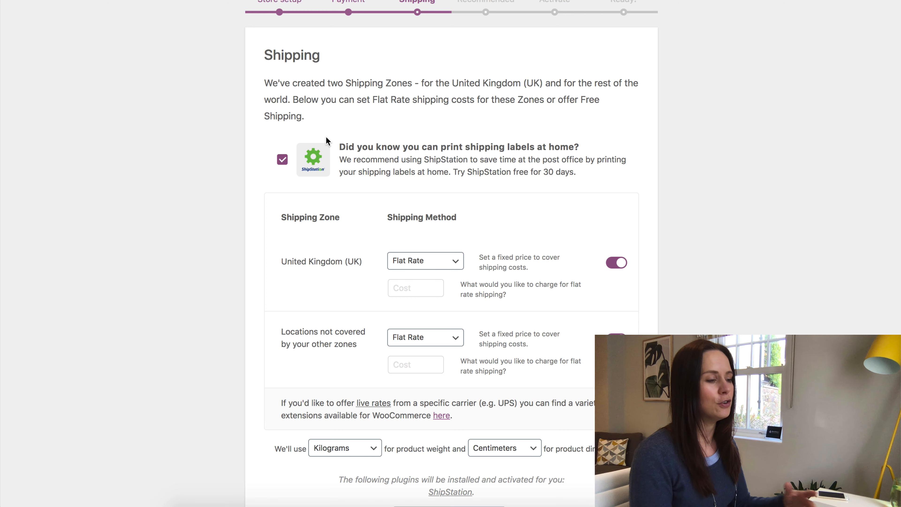
{"action": "scroll", "coordinate": [381, 186], "scroll_direction": "down", "scroll_amount": 3}
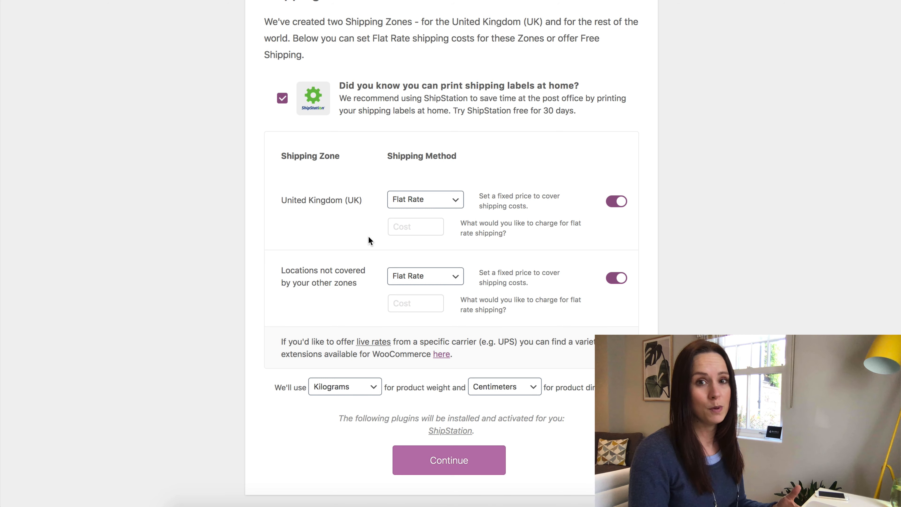
{"action": "left_click", "coordinate": [403, 232]}
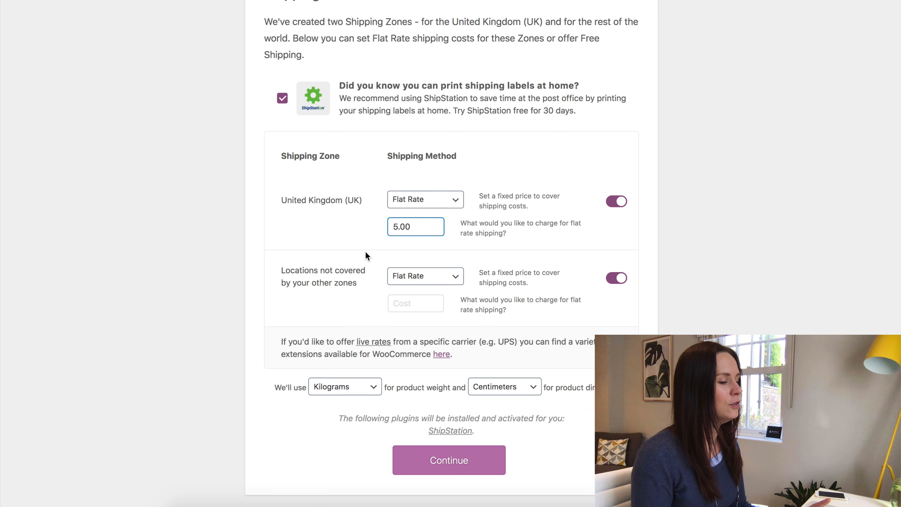
Check the weight and dimension unit options on the Shipping step.
{"action": "scroll", "coordinate": [365, 255], "scroll_direction": "down", "scroll_amount": 1}
{"action": "scroll", "coordinate": [533, 381], "scroll_direction": "up", "scroll_amount": 1}
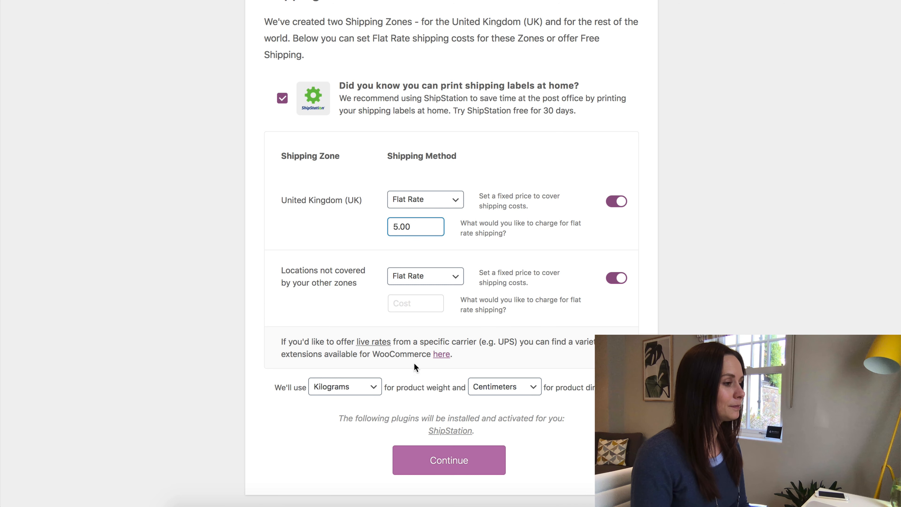
{"action": "left_click", "coordinate": [375, 389]}
{"action": "left_click", "coordinate": [376, 391]}
{"action": "left_click", "coordinate": [516, 389]}
{"action": "left_click", "coordinate": [521, 392]}
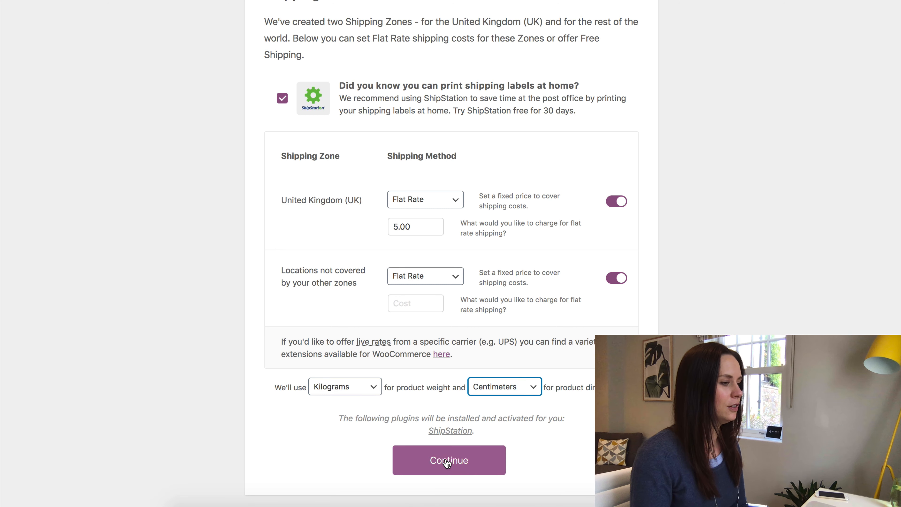
{"action": "left_click", "coordinate": [448, 463]}
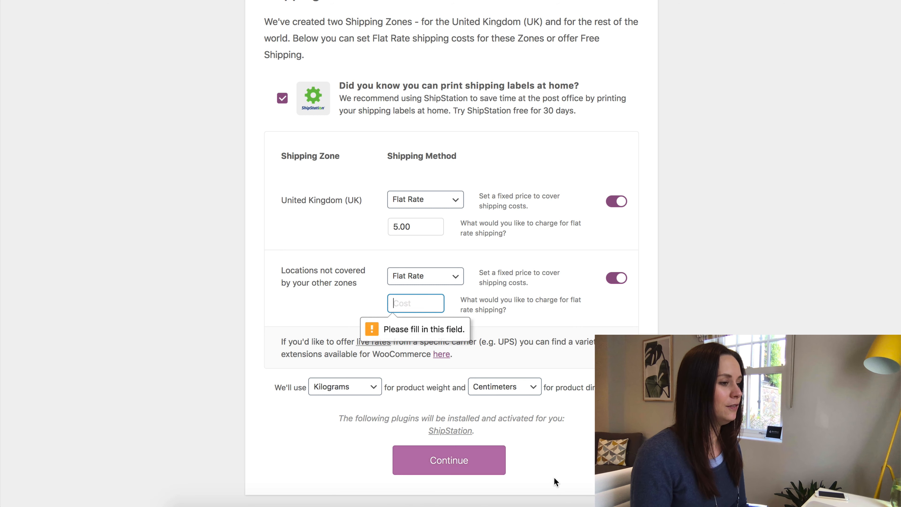
Disable shipping to locations outside the UK, keeping Flat Rate, and save the shipping settings.
{"action": "left_click", "coordinate": [418, 280]}
{"action": "left_click", "coordinate": [416, 300]}
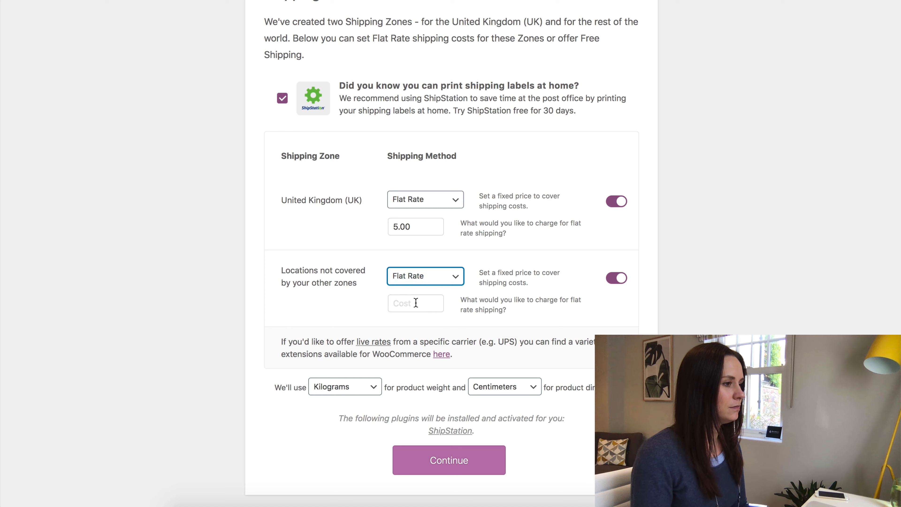
{"action": "left_click", "coordinate": [616, 281]}
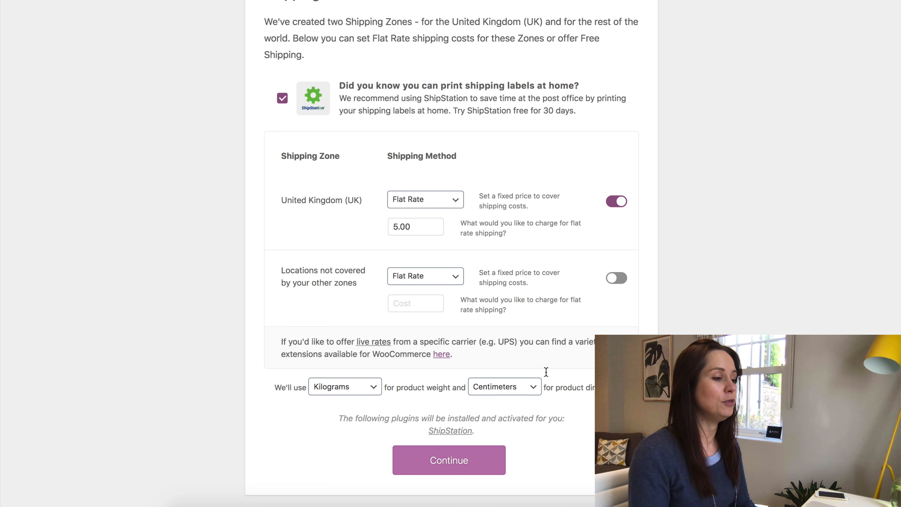
{"action": "left_click", "coordinate": [461, 462]}
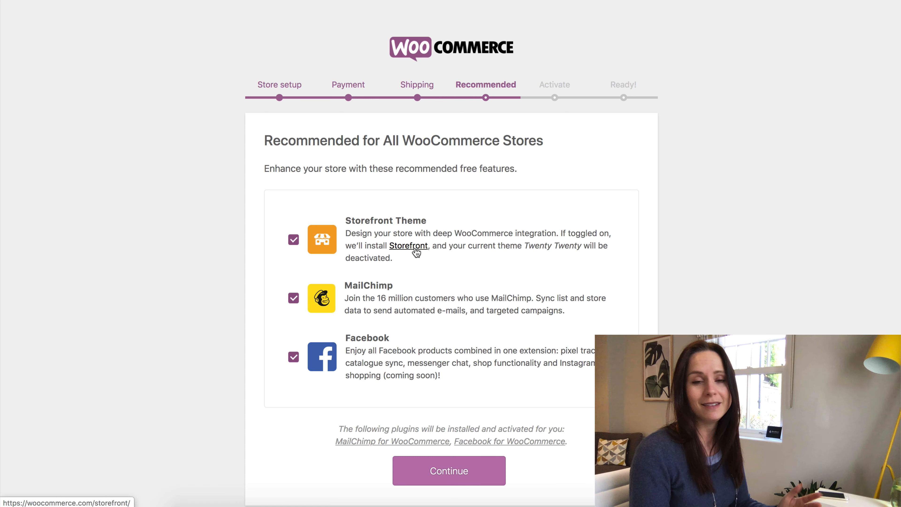
Untick MailChimp and Facebook on the Recommended step and continue.
{"action": "left_click", "coordinate": [293, 298]}
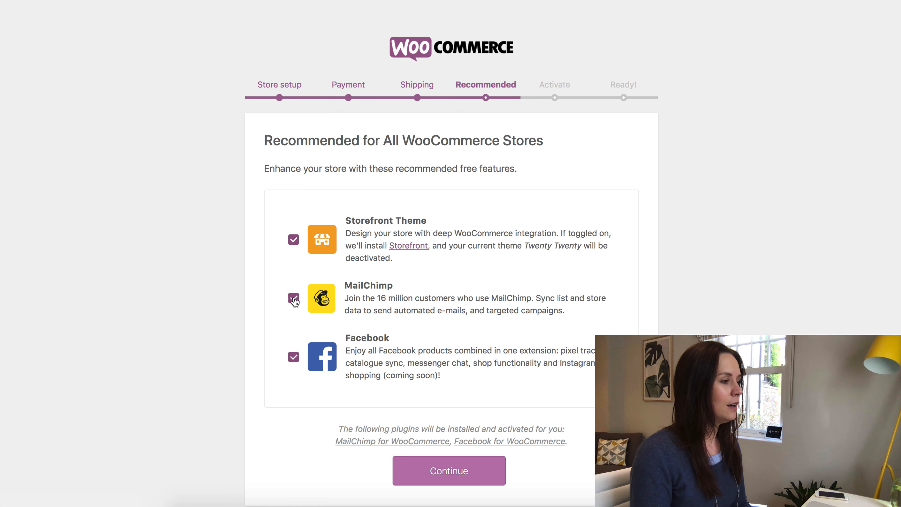
{"action": "left_click", "coordinate": [293, 356]}
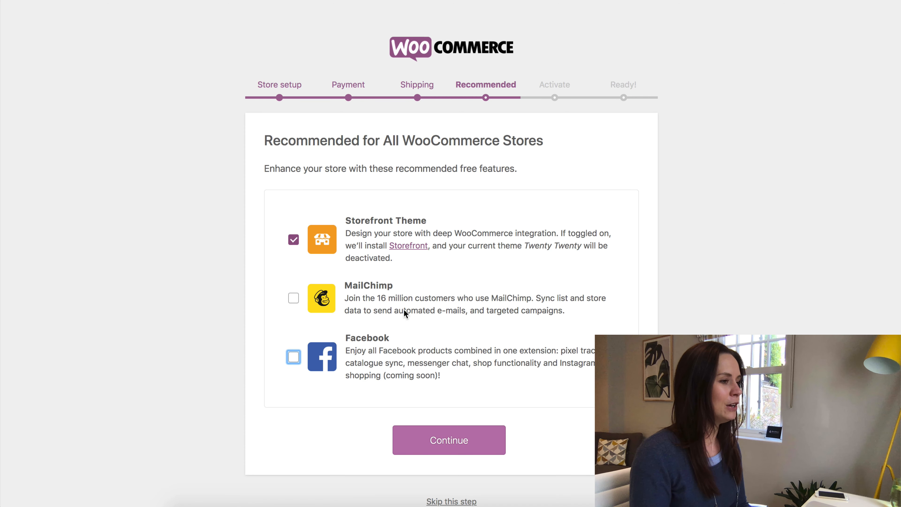
{"action": "left_click", "coordinate": [453, 446]}
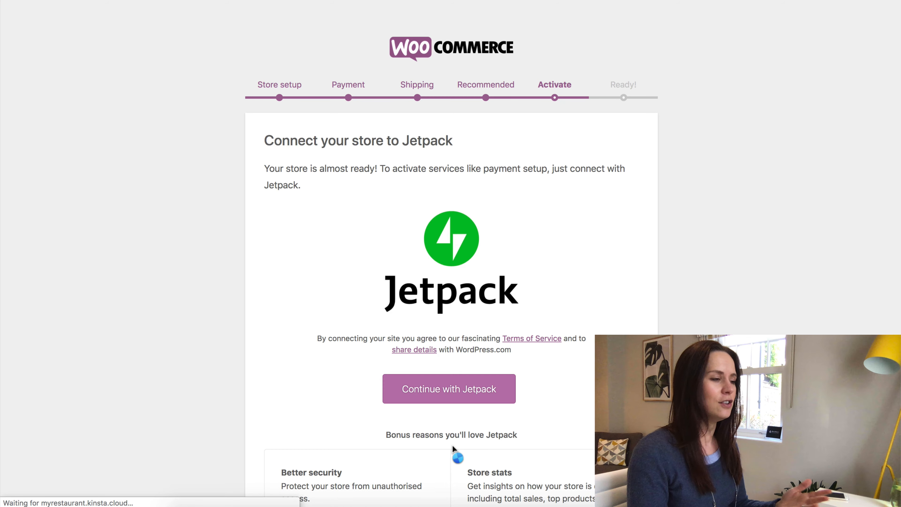
Skip the Jetpack connection and go to the WordPress dashboard.
{"action": "scroll", "coordinate": [550, 342], "scroll_direction": "down", "scroll_amount": 3}
{"action": "scroll", "coordinate": [550, 347], "scroll_direction": "down", "scroll_amount": 2}
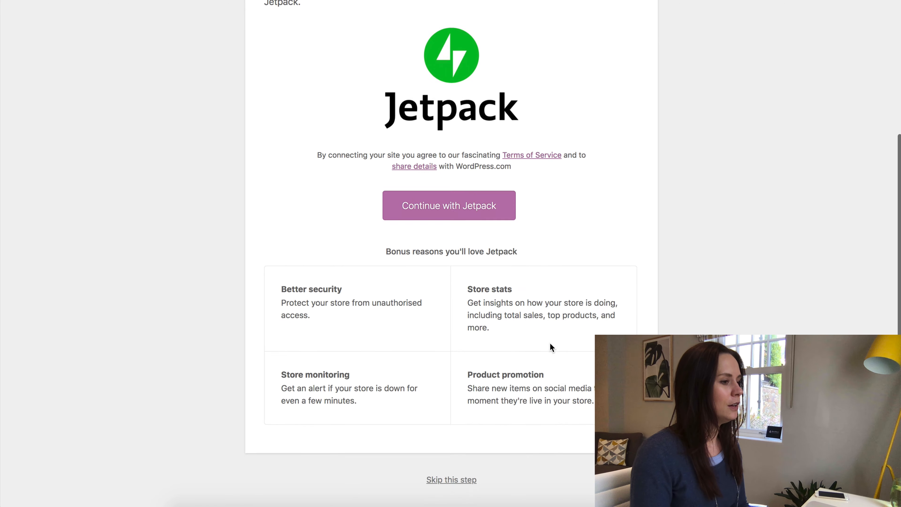
{"action": "left_click", "coordinate": [455, 492]}
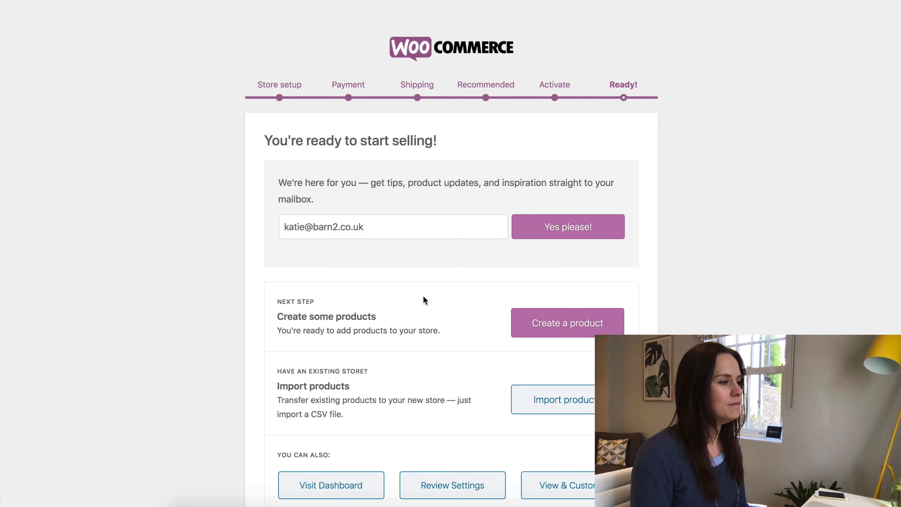
{"action": "scroll", "coordinate": [424, 298], "scroll_direction": "down", "scroll_amount": 3}
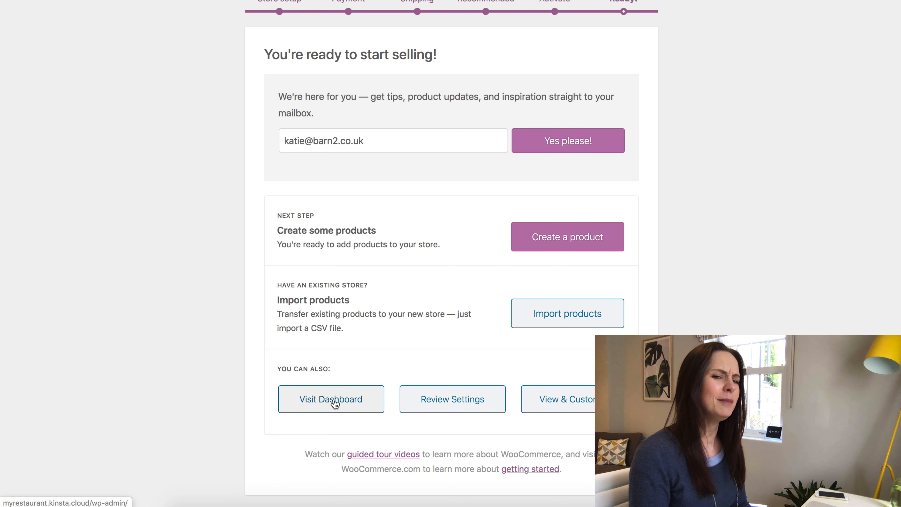
{"action": "left_click", "coordinate": [320, 405]}
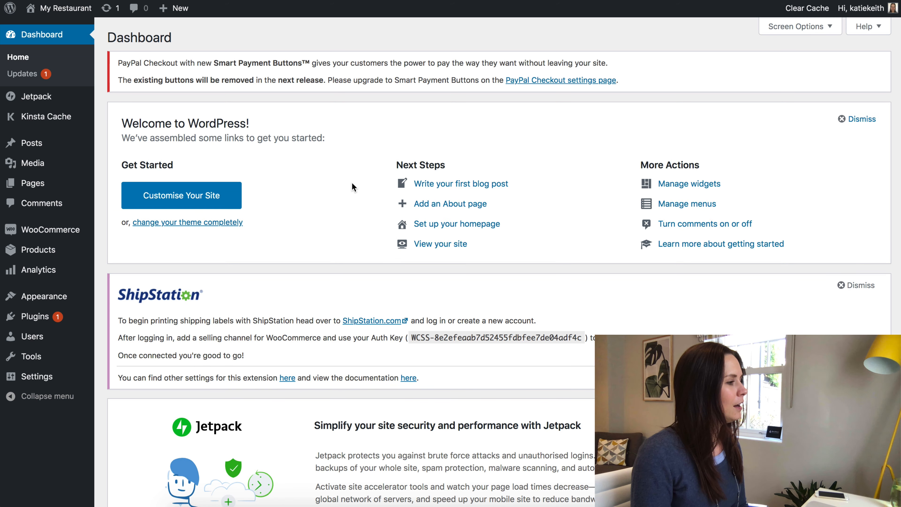
Open Products > Categories and dismiss the HTTPS warning and ShipStation notice.
{"action": "mouse_move", "coordinate": [54, 252]}
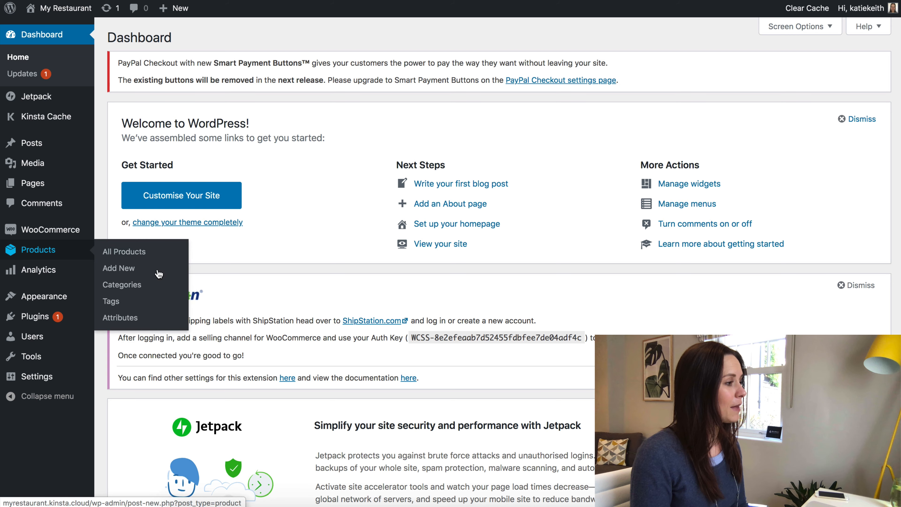
{"action": "left_click", "coordinate": [123, 285]}
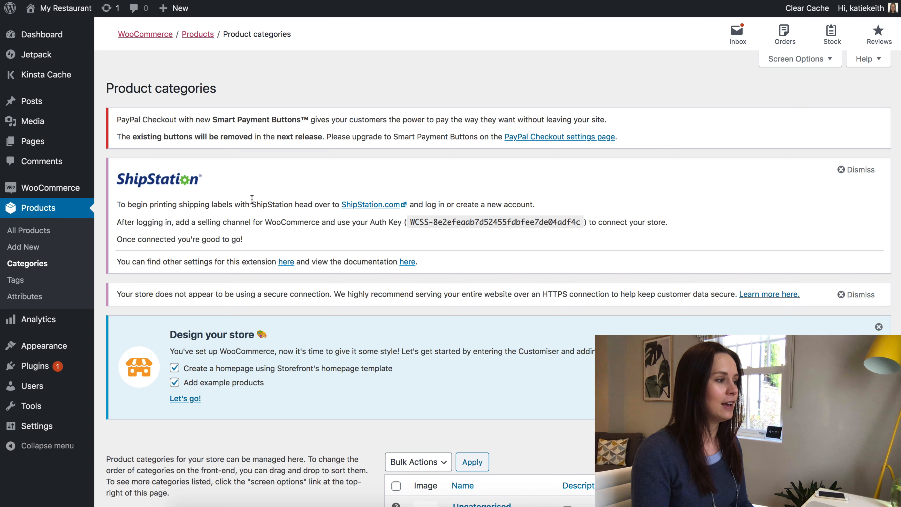
{"action": "left_click", "coordinate": [857, 294]}
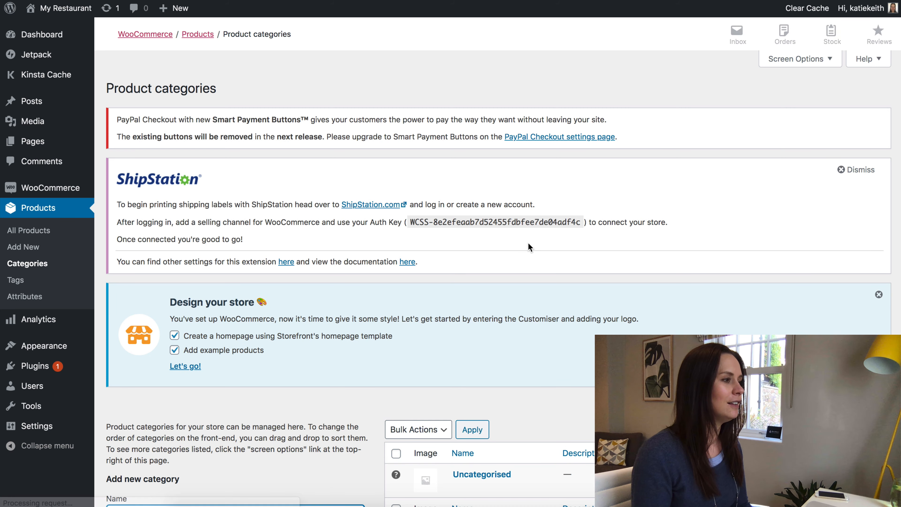
{"action": "left_click", "coordinate": [859, 170]}
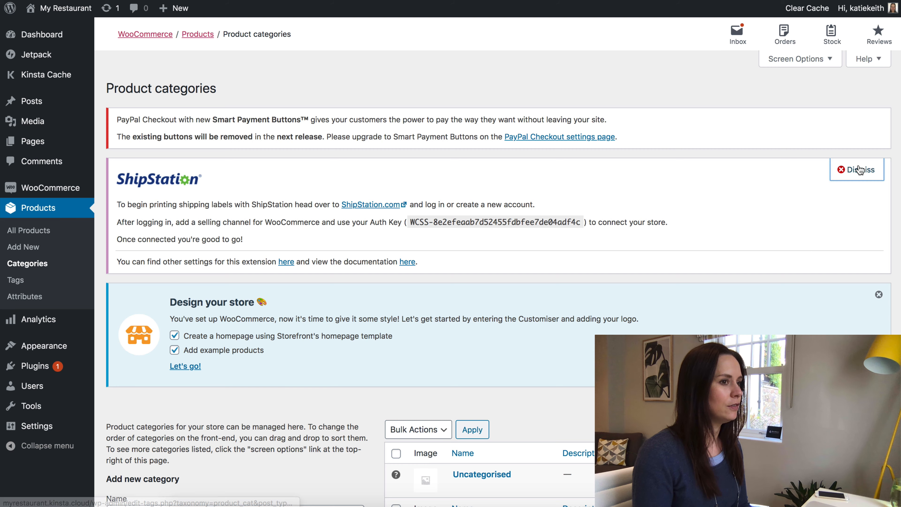
{"action": "scroll", "coordinate": [383, 214], "scroll_direction": "down", "scroll_amount": 1}
Close the Design your store prompt and add the Starter category.
{"action": "scroll", "coordinate": [383, 213], "scroll_direction": "down", "scroll_amount": 3}
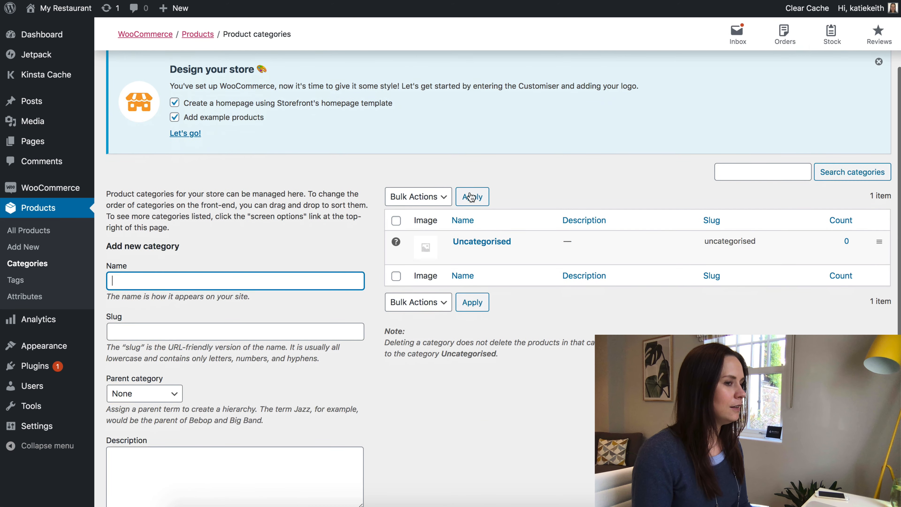
{"action": "left_click", "coordinate": [878, 64]}
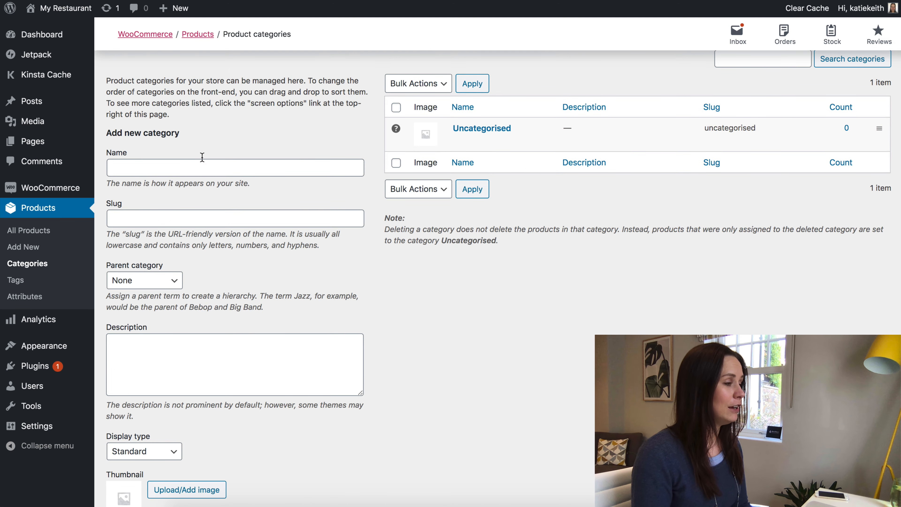
{"action": "left_click", "coordinate": [180, 166]}
{"action": "key", "text": "Tab"}
{"action": "type", "text": "s"}
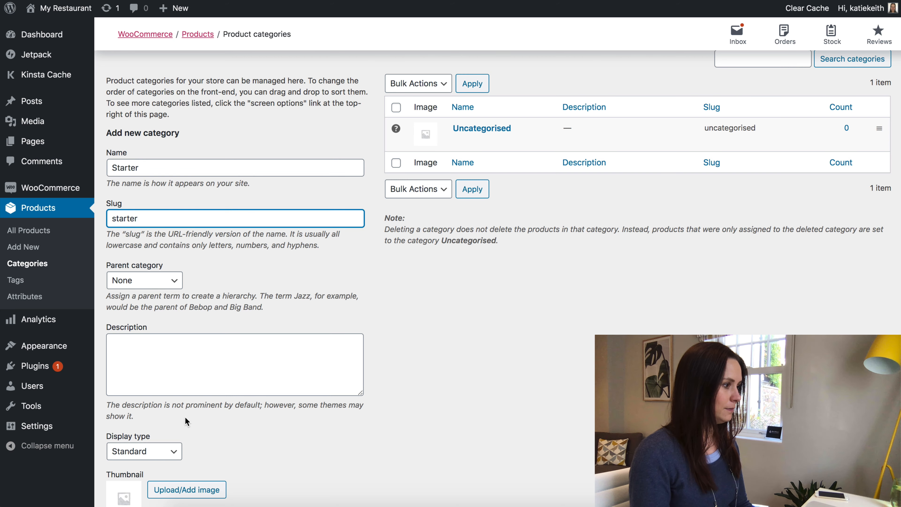
{"action": "scroll", "coordinate": [182, 426], "scroll_direction": "down", "scroll_amount": 3}
{"action": "left_click", "coordinate": [149, 471]}
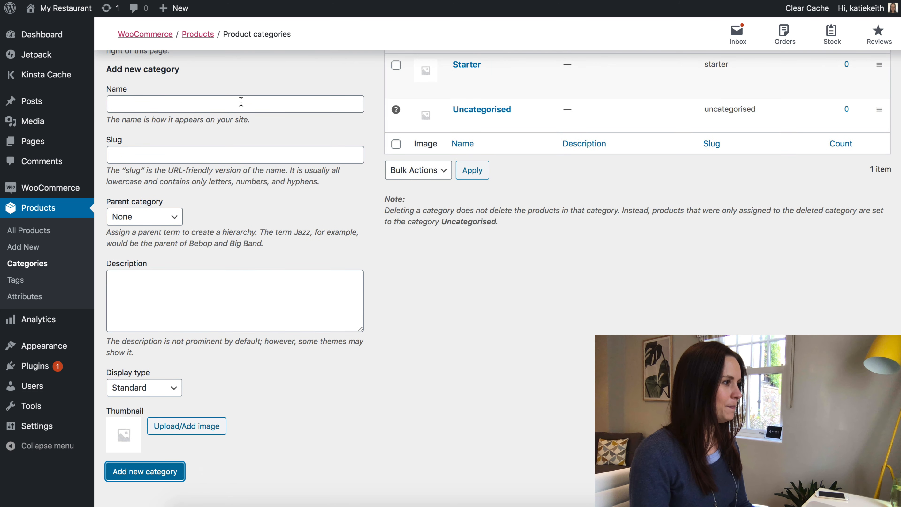
Add the Mains product category.
{"action": "left_click", "coordinate": [244, 107]}
{"action": "scroll", "coordinate": [244, 107], "scroll_direction": "up", "scroll_amount": 5}
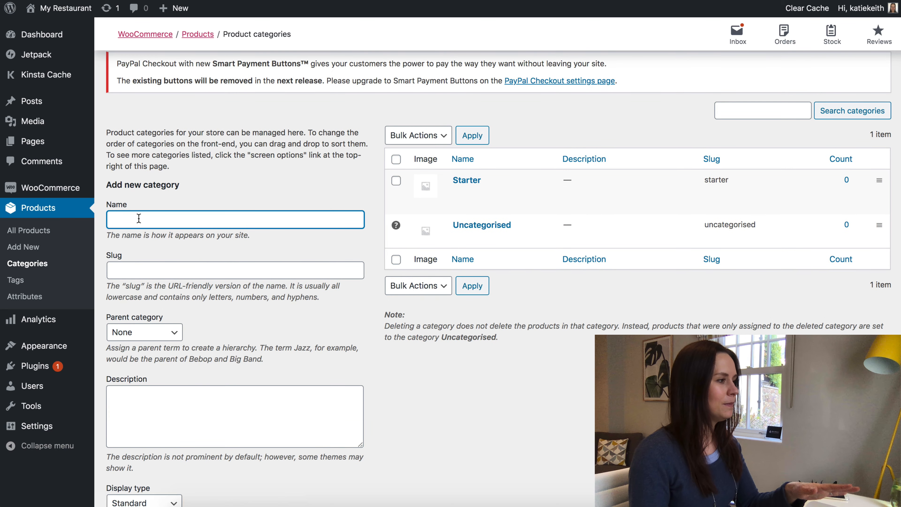
{"action": "type", "text": "Main"}
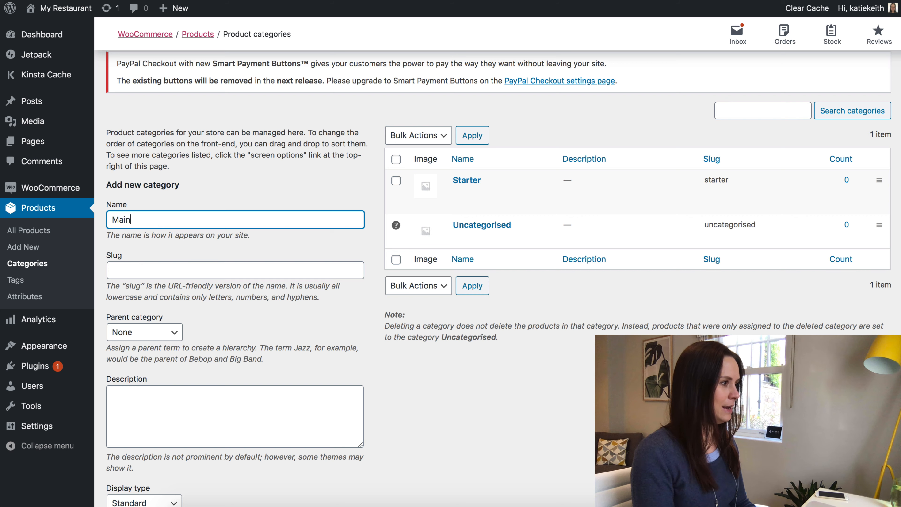
{"action": "type", "text": "s"}
{"action": "left_click", "coordinate": [160, 267]}
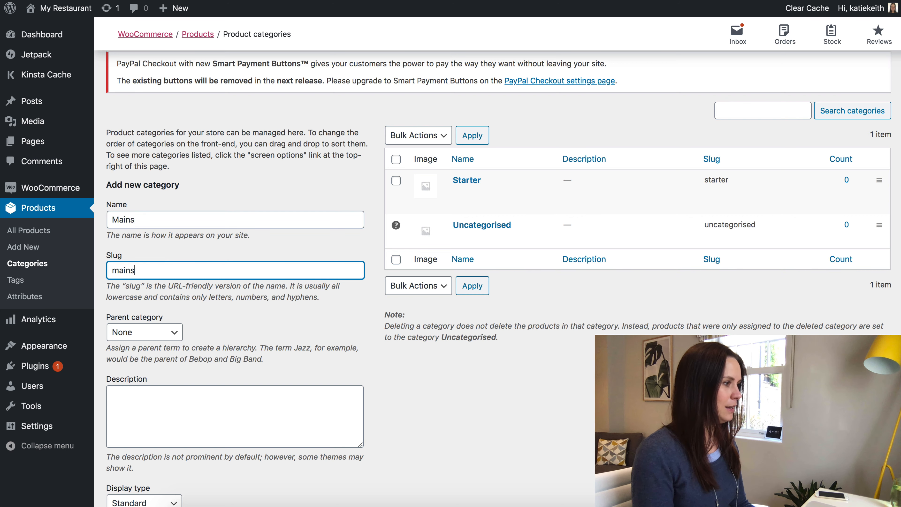
{"action": "scroll", "coordinate": [225, 449], "scroll_direction": "down", "scroll_amount": 3}
{"action": "left_click", "coordinate": [155, 482]}
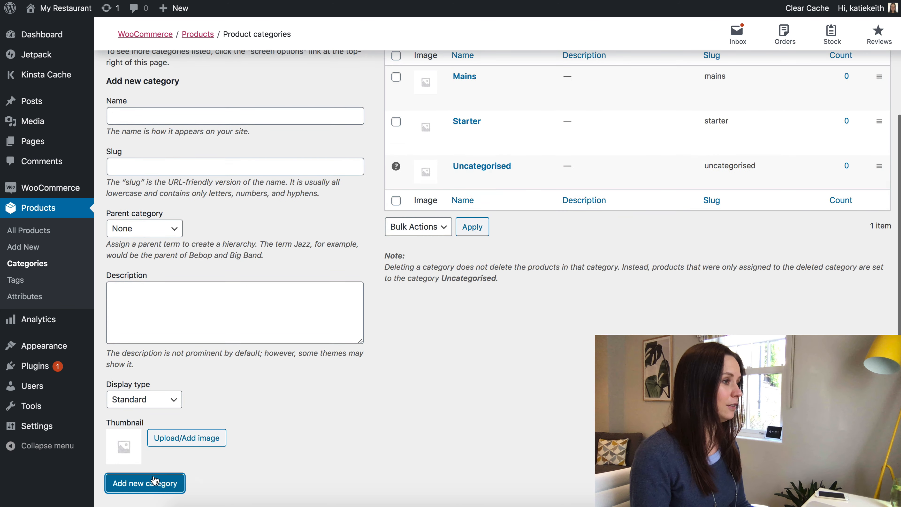
Add the Dessert product category.
{"action": "scroll", "coordinate": [181, 440], "scroll_direction": "up", "scroll_amount": 3}
{"action": "left_click", "coordinate": [123, 209]}
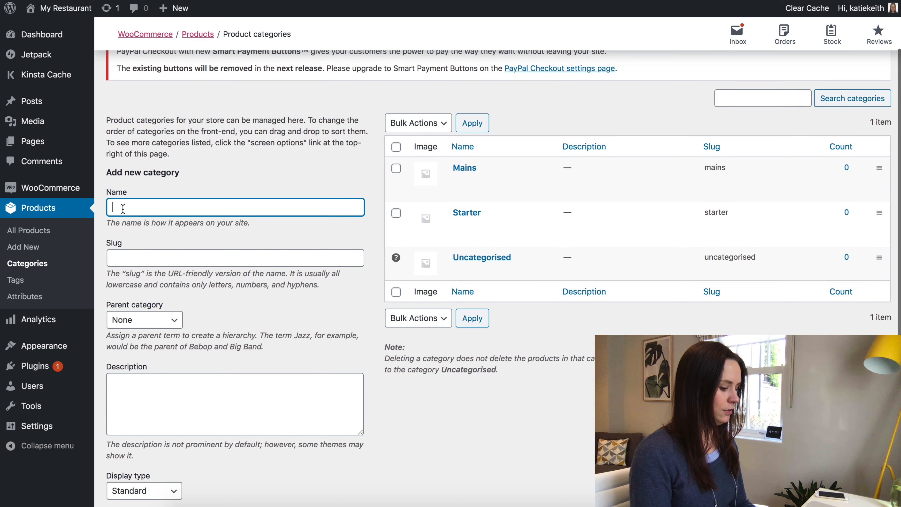
{"action": "type", "text": "Dessert"}
{"action": "left_click", "coordinate": [137, 252]}
{"action": "type", "text": "dessert"}
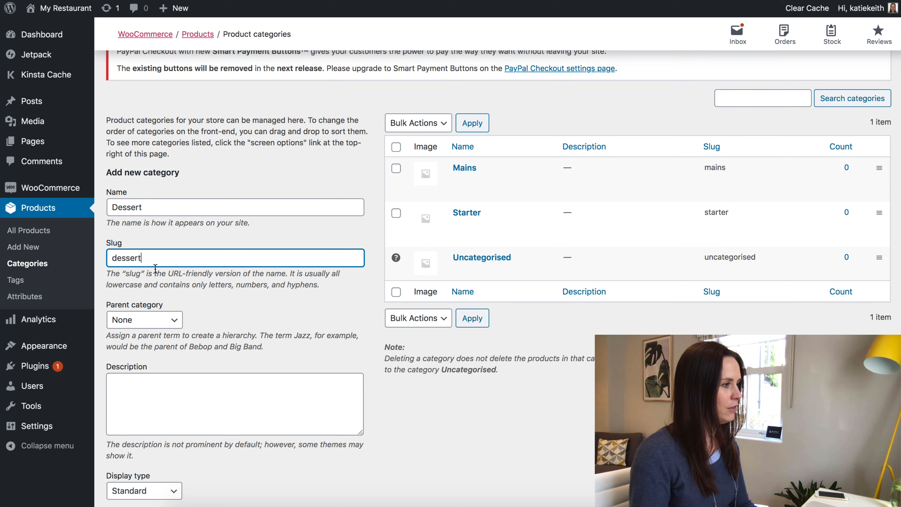
{"action": "scroll", "coordinate": [155, 269], "scroll_direction": "down", "scroll_amount": 3}
{"action": "left_click", "coordinate": [155, 481]}
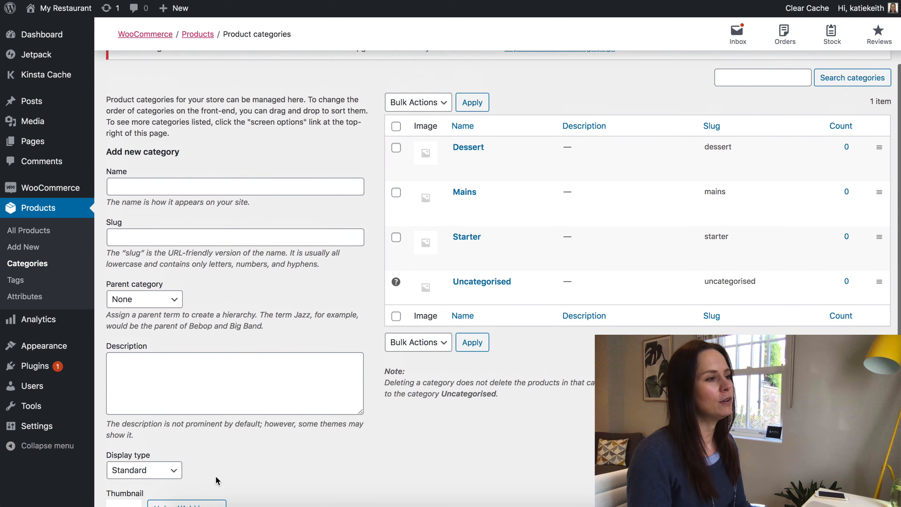
Start a new product from the Products menu.
{"action": "mouse_move", "coordinate": [528, 164]}
{"action": "mouse_move", "coordinate": [483, 263]}
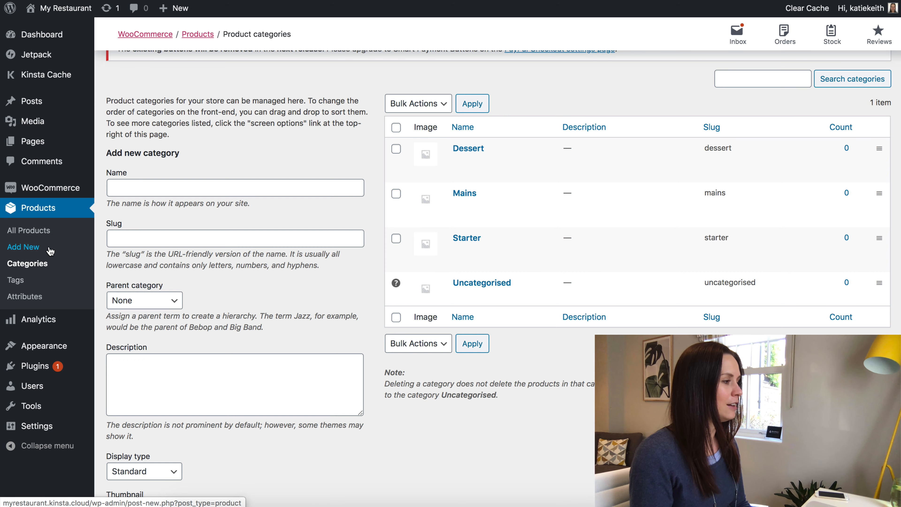
{"action": "left_click", "coordinate": [31, 251]}
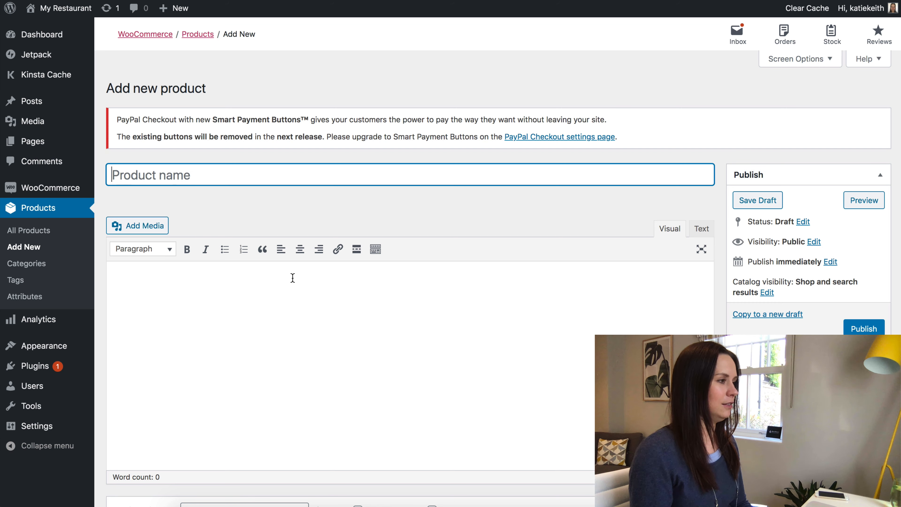
Name the product Bruschetta, described as 'Delicious bruschetta with garlic and sun dried tomato'.
{"action": "type", "text": "B"}
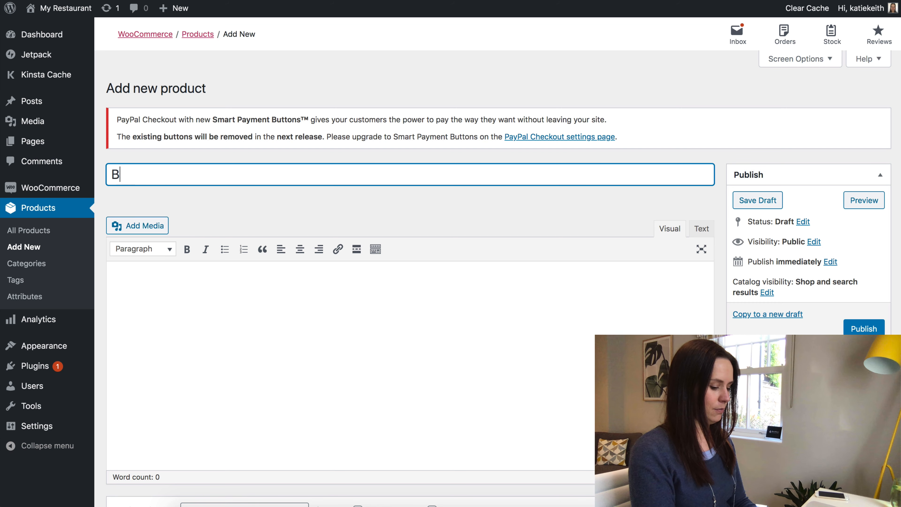
{"action": "type", "text": "rusch"}
{"action": "key", "text": "BackSpace"}
{"action": "key", "text": "BackSpace"}
{"action": "key", "text": "BackSpace"}
{"action": "key", "text": "BackSpace"}
{"action": "type", "text": "ru"}
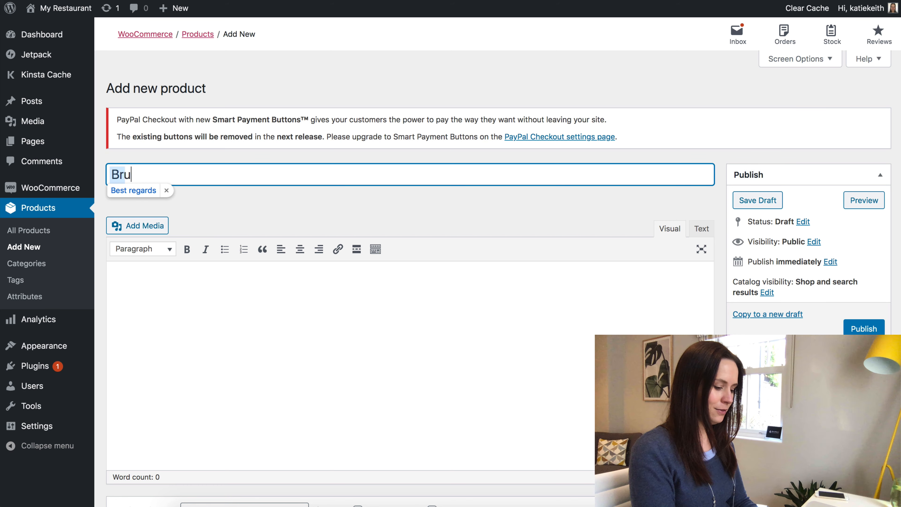
{"action": "type", "text": "schette"}
{"action": "key", "text": "BackSpace"}
{"action": "type", "text": "a"}
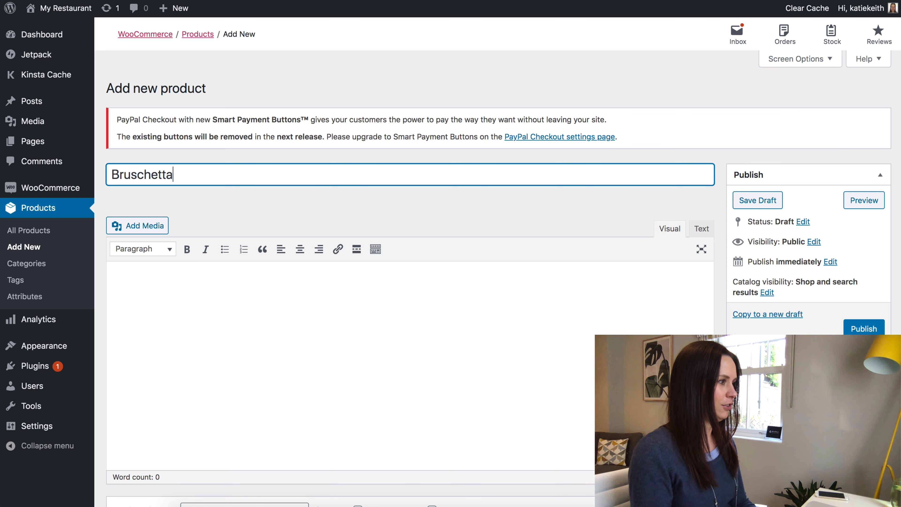
{"action": "scroll", "coordinate": [440, 349], "scroll_direction": "down", "scroll_amount": 3}
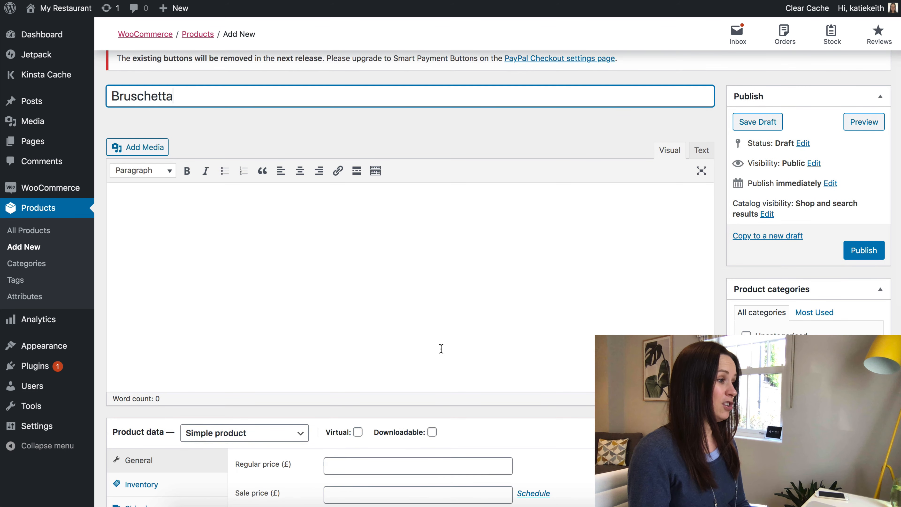
{"action": "left_click", "coordinate": [314, 283]}
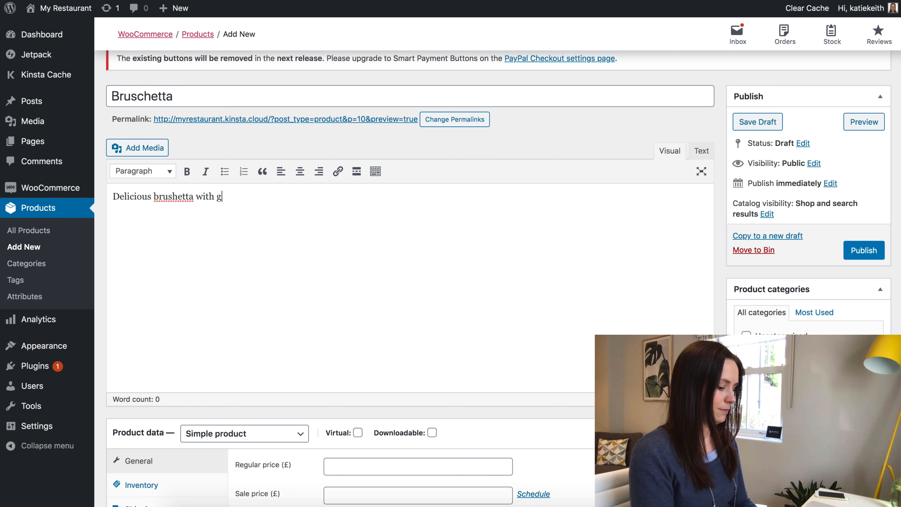
{"action": "type", "text": "Delicious brushetta with garlic and sun dried to"}
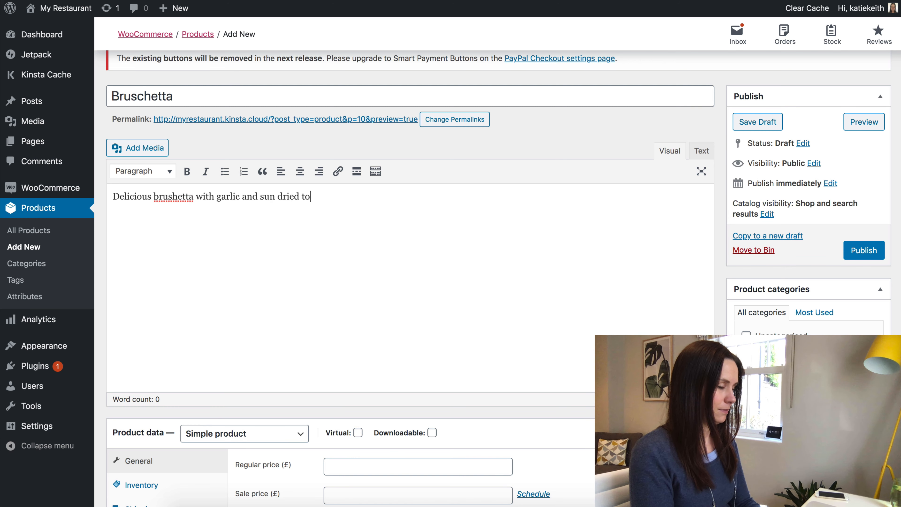
{"action": "type", "text": "mato"}
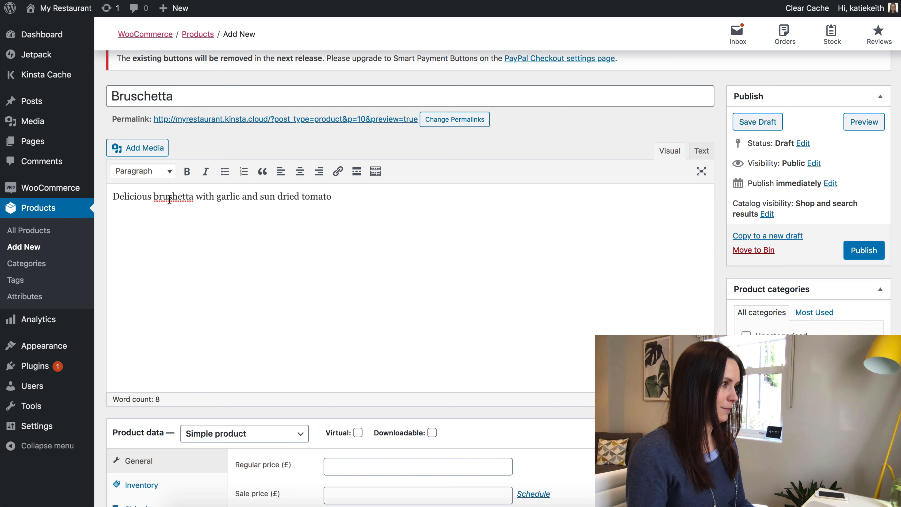
{"action": "left_click", "coordinate": [172, 196]}
{"action": "type", "text": "c"}
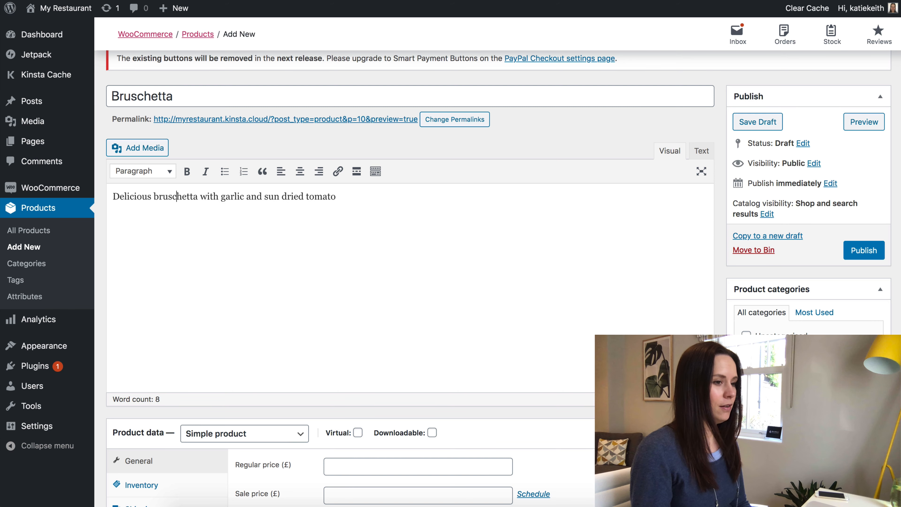
Set the regular price to 6.95 and publish the Starter product.
{"action": "scroll", "coordinate": [516, 277], "scroll_direction": "down", "scroll_amount": 10}
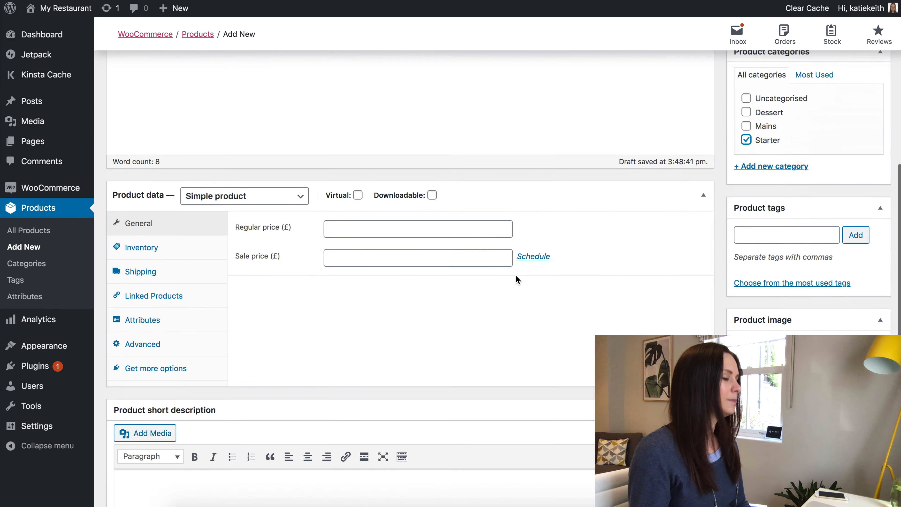
{"action": "scroll", "coordinate": [318, 236], "scroll_direction": "up", "scroll_amount": 8}
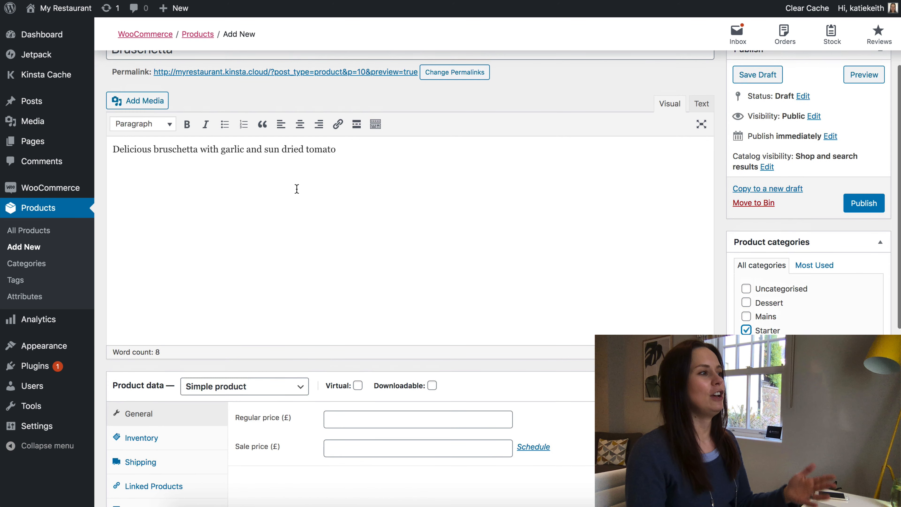
{"action": "scroll", "coordinate": [281, 197], "scroll_direction": "down", "scroll_amount": 5}
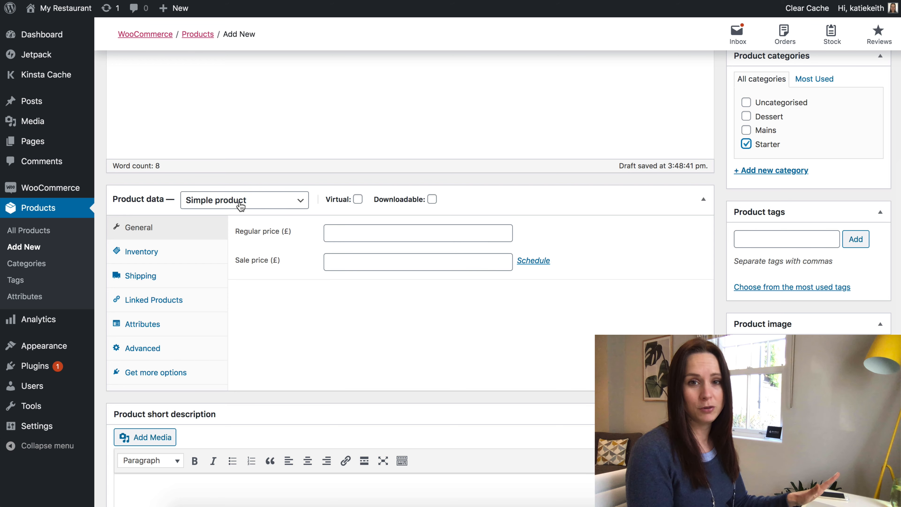
{"action": "left_click", "coordinate": [355, 235]}
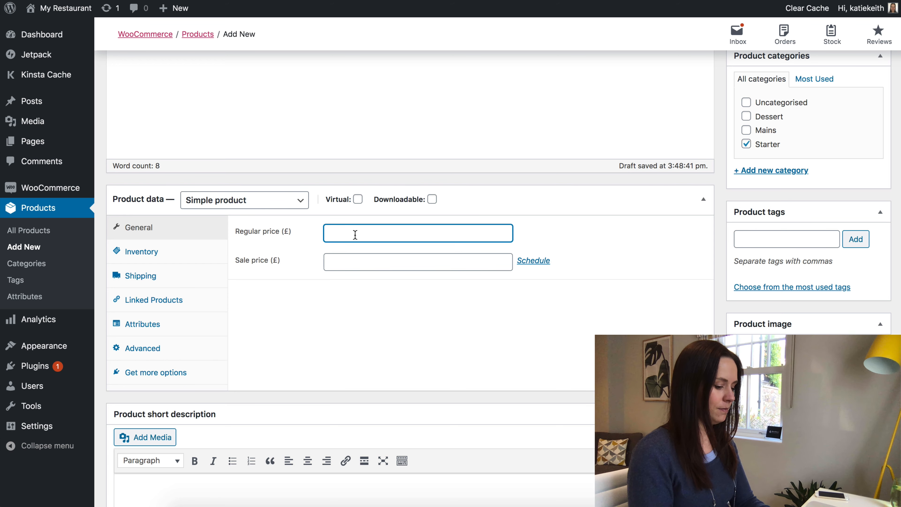
{"action": "type", "text": "6.95"}
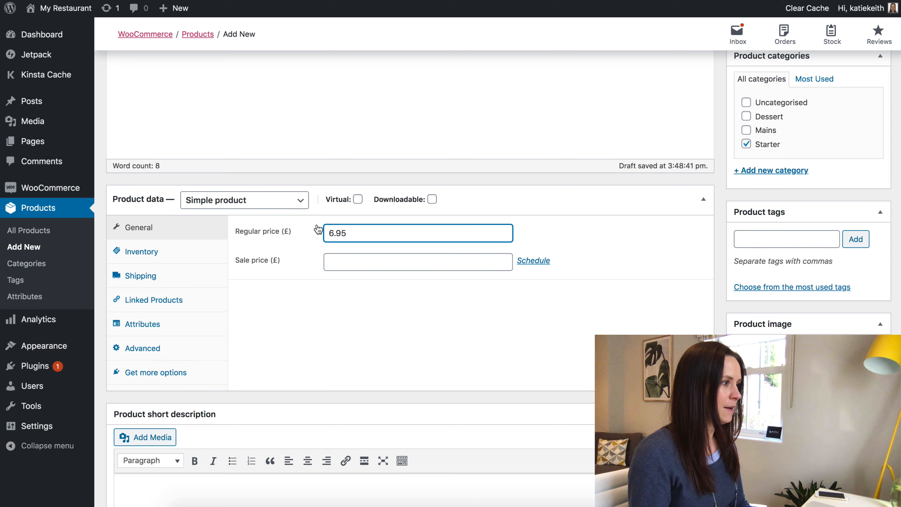
{"action": "scroll", "coordinate": [290, 217], "scroll_direction": "up", "scroll_amount": 5}
{"action": "scroll", "coordinate": [289, 218], "scroll_direction": "up", "scroll_amount": 2}
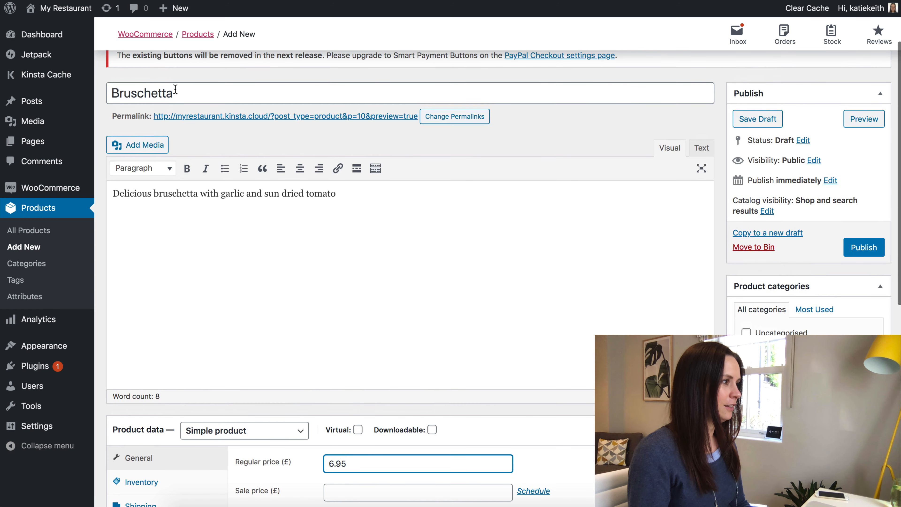
{"action": "scroll", "coordinate": [349, 203], "scroll_direction": "down", "scroll_amount": 3}
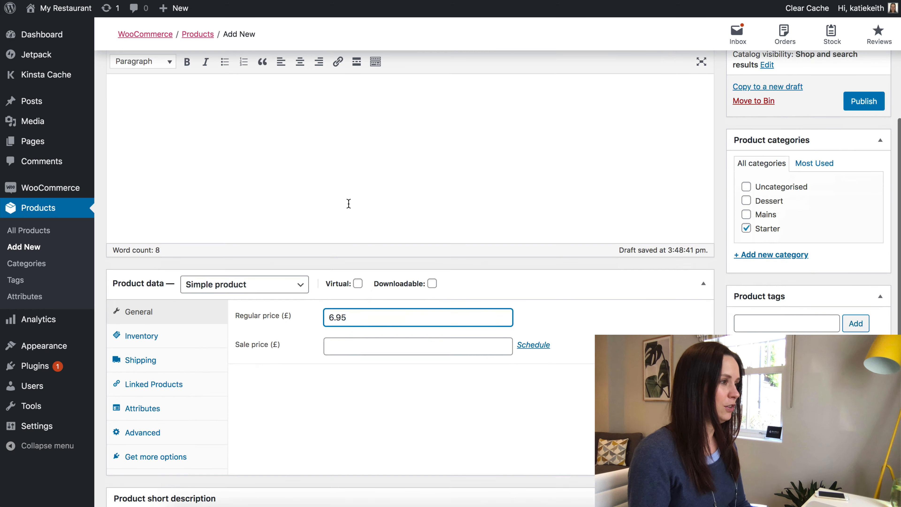
{"action": "scroll", "coordinate": [249, 142], "scroll_direction": "up", "scroll_amount": 1}
{"action": "scroll", "coordinate": [433, 320], "scroll_direction": "down", "scroll_amount": 4}
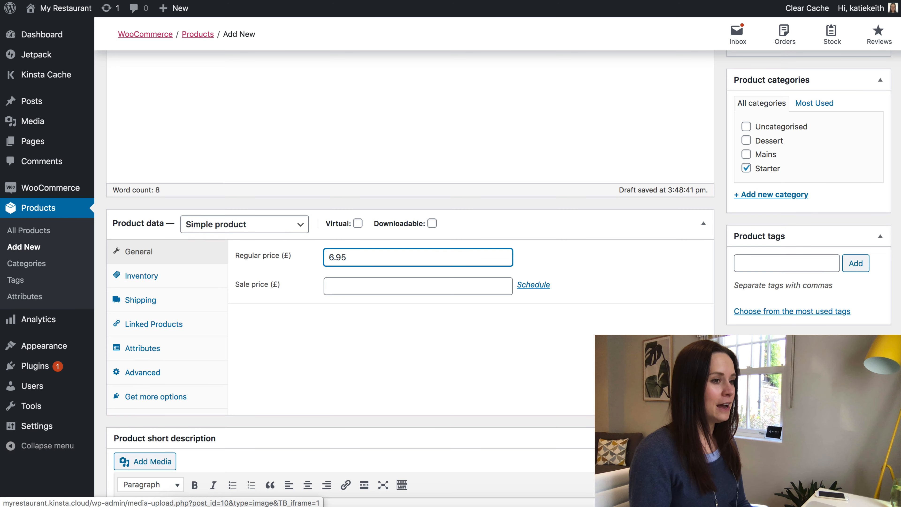
{"action": "scroll", "coordinate": [408, 249], "scroll_direction": "up", "scroll_amount": 15}
{"action": "left_click", "coordinate": [862, 328]}
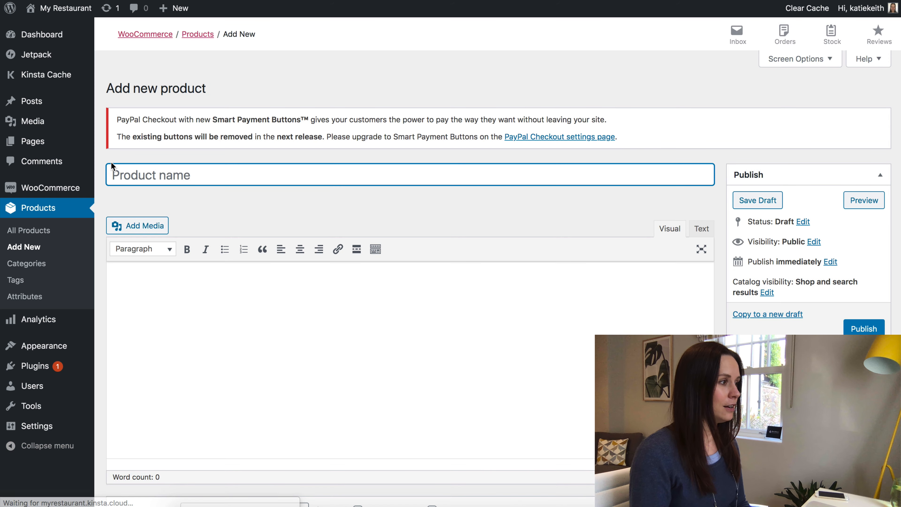
Title the new product Pizza Marguerita, described as 'Our bestselling cheese and tomato pizza'.
{"action": "type", "text": "Pi"}
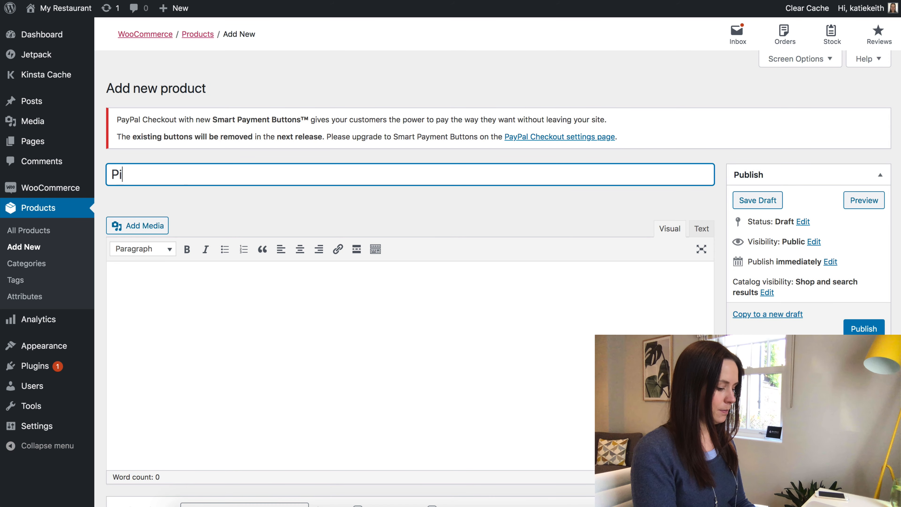
{"action": "type", "text": "zza Marguerita"}
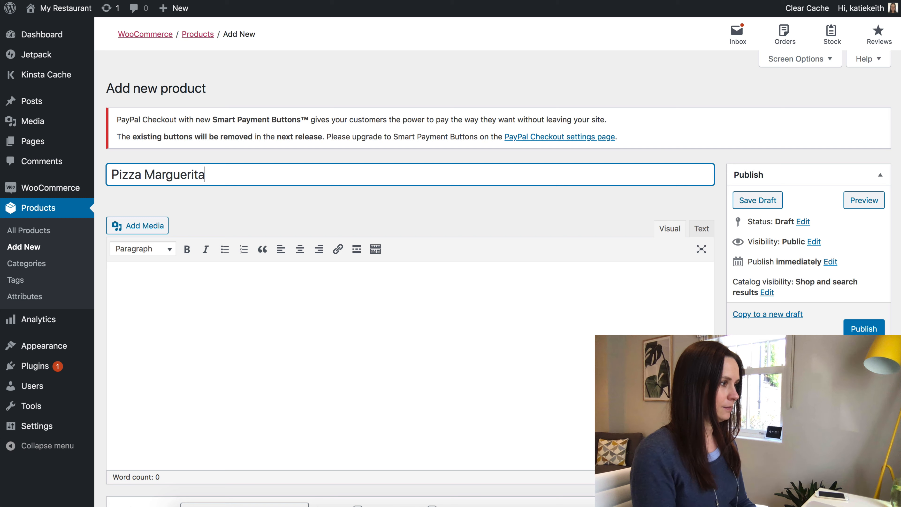
{"action": "left_click", "coordinate": [176, 294]}
{"action": "type", "text": "Our"}
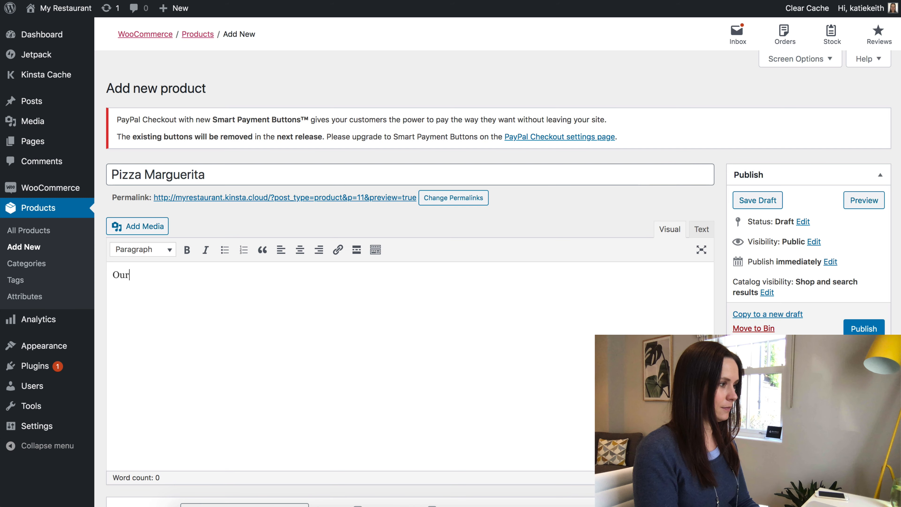
{"action": "type", "text": " bestselling chee"}
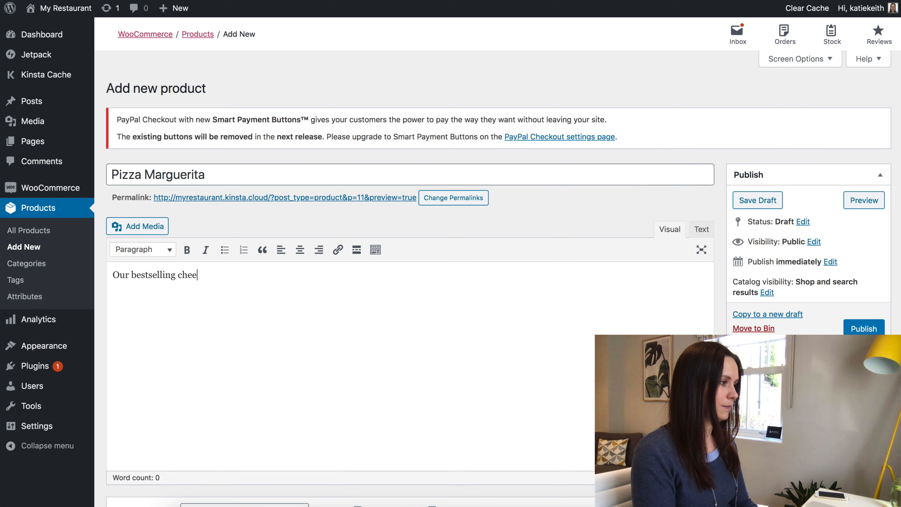
{"action": "type", "text": "se and tomato pizza"}
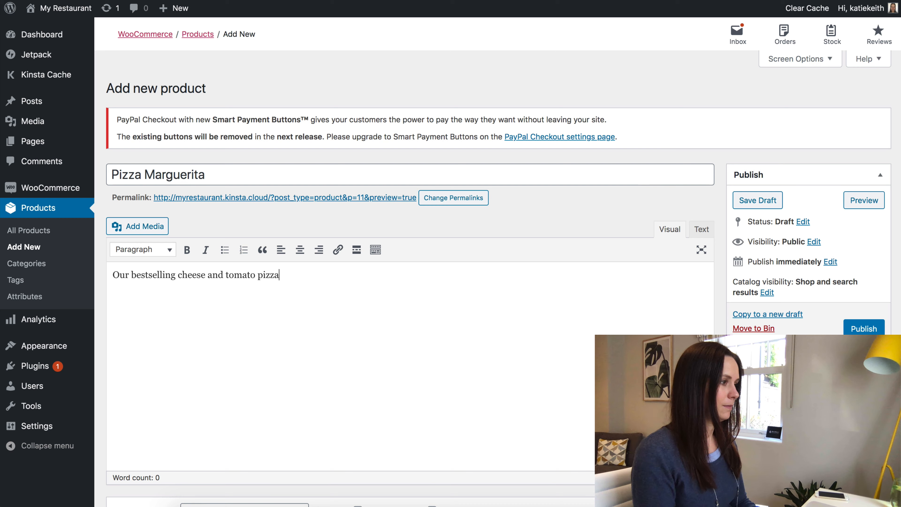
{"action": "scroll", "coordinate": [442, 241], "scroll_direction": "down", "scroll_amount": 9}
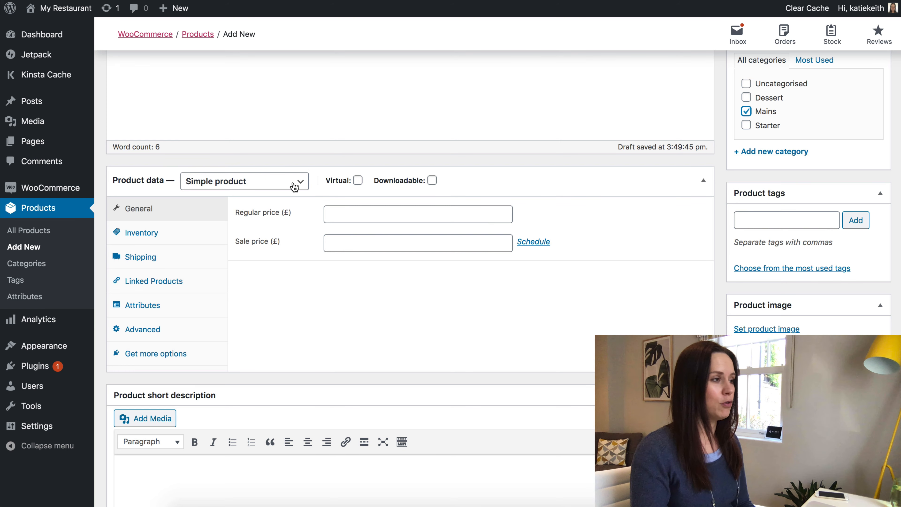
Change Pizza Marguerita's product type from Simple product to Variable product.
{"action": "left_click", "coordinate": [294, 187]}
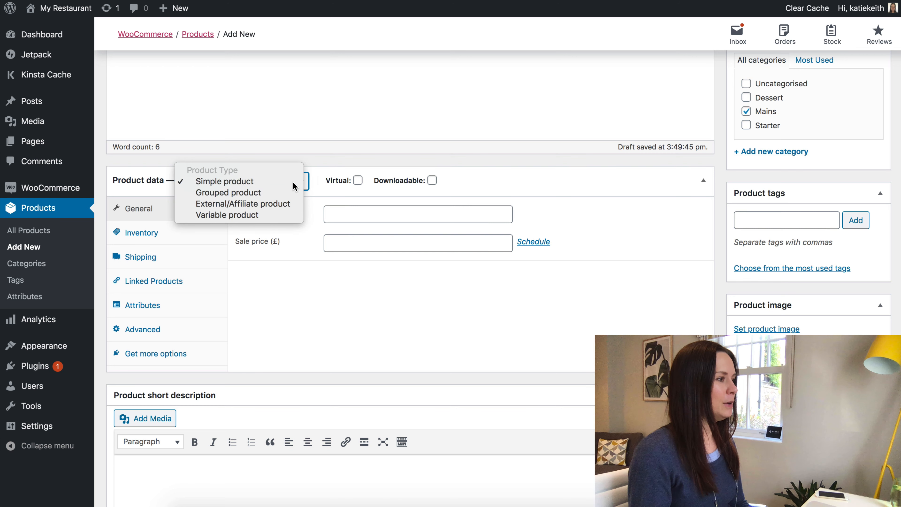
{"action": "left_click", "coordinate": [294, 185]}
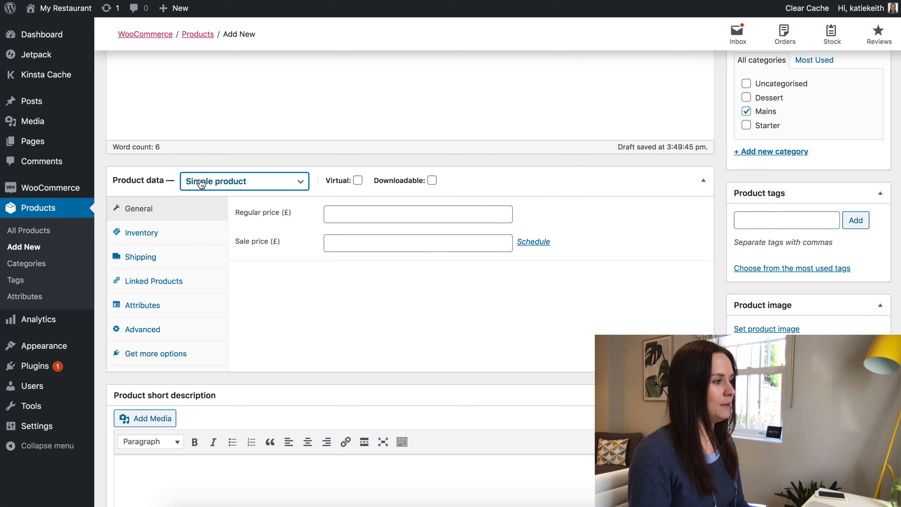
{"action": "left_click", "coordinate": [241, 183]}
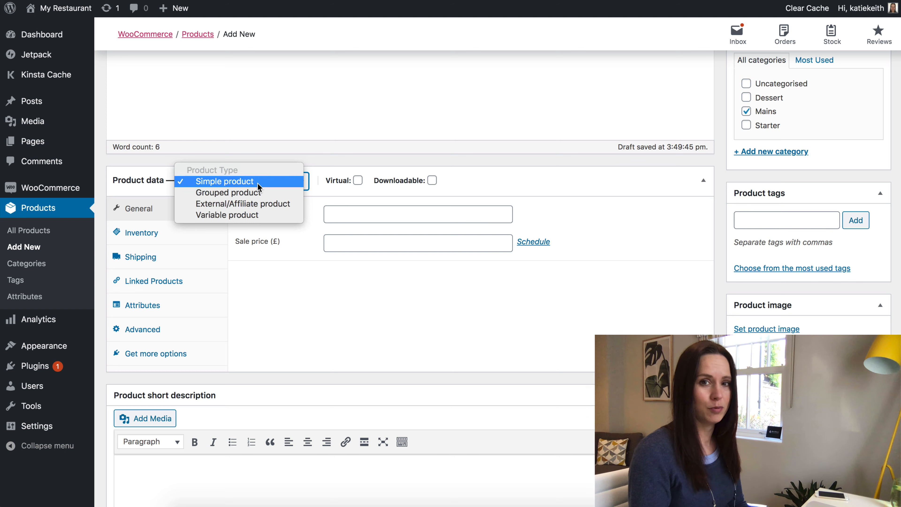
{"action": "left_click", "coordinate": [237, 215]}
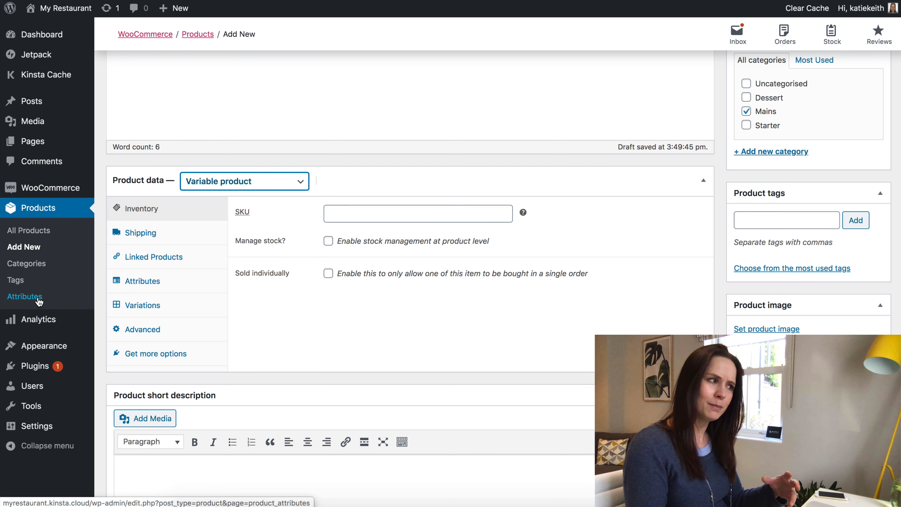
Add a new custom product attribute to the pizza in the Attributes section.
{"action": "left_click", "coordinate": [144, 283]}
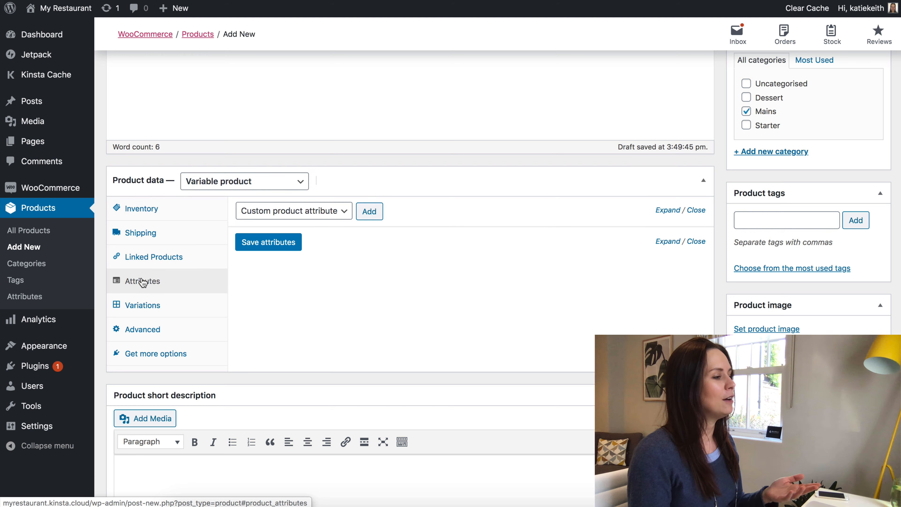
{"action": "left_click", "coordinate": [343, 215]}
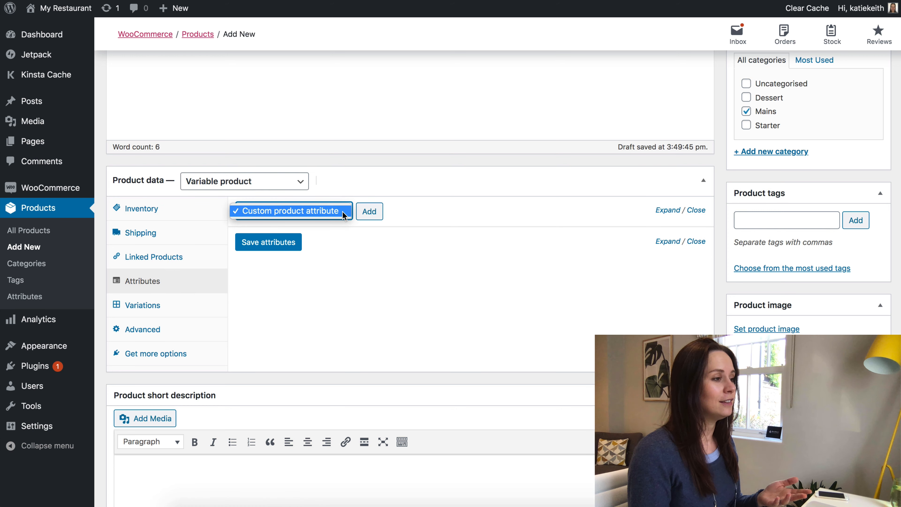
{"action": "left_click", "coordinate": [342, 212]}
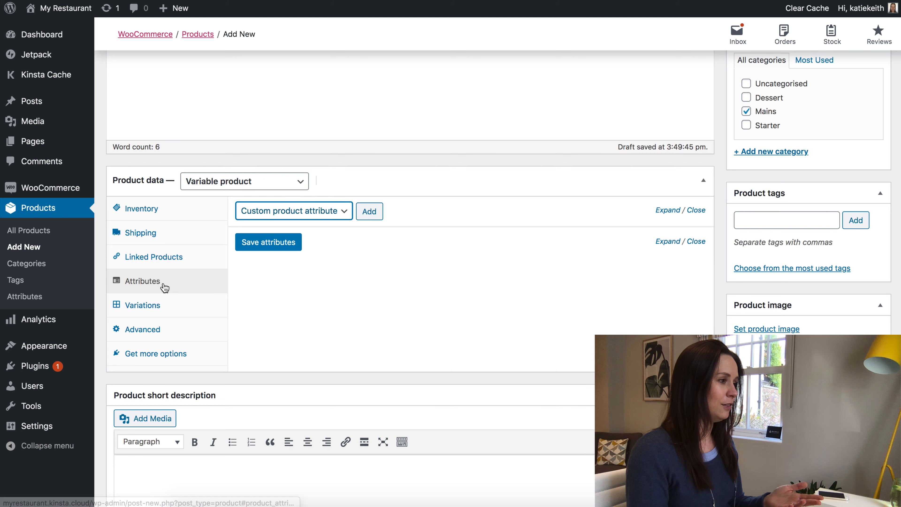
{"action": "left_click", "coordinate": [369, 213]}
Name the attribute Size with values Small|Large, hidden on the product page and used for variations, then save.
{"action": "left_click", "coordinate": [273, 288]}
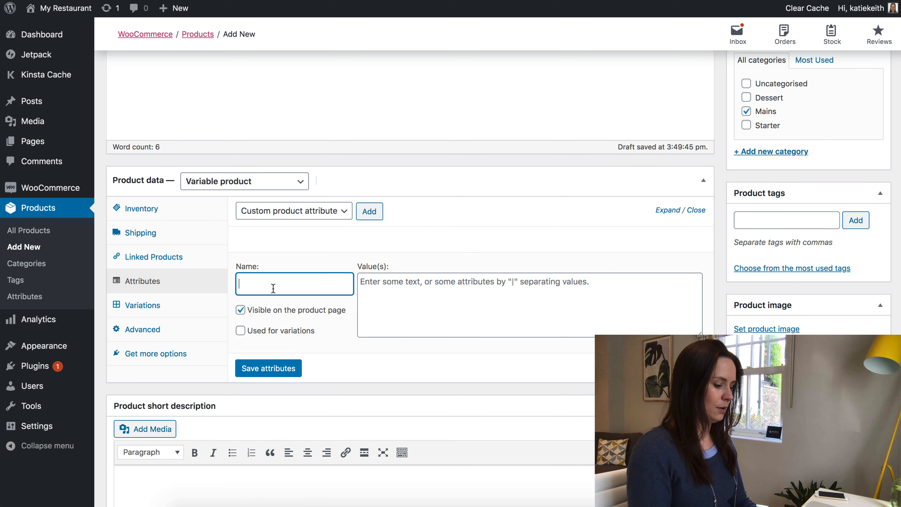
{"action": "type", "text": "Size"}
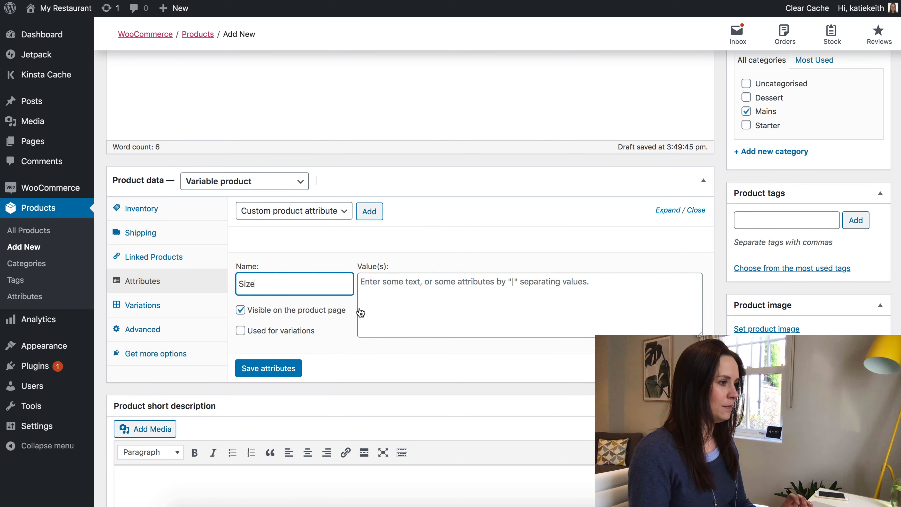
{"action": "left_click", "coordinate": [411, 296]}
{"action": "type", "text": "Small|"}
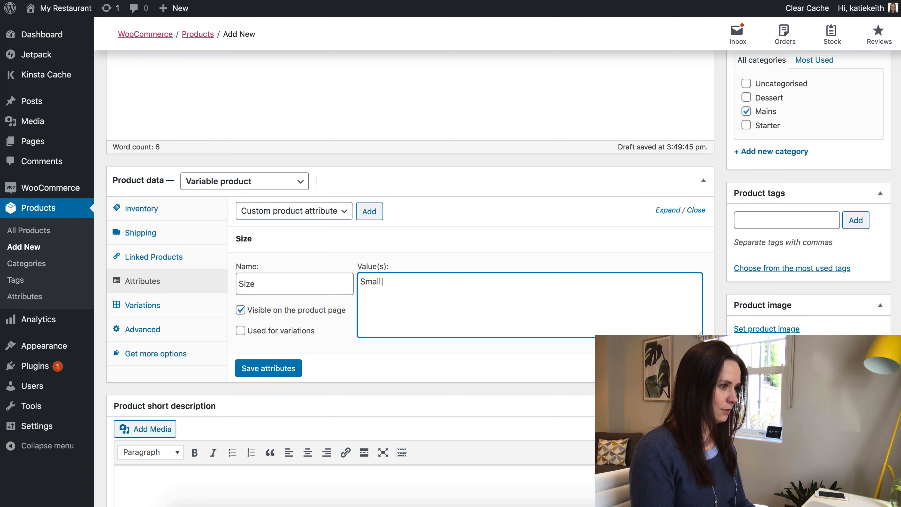
{"action": "type", "text": "L"}
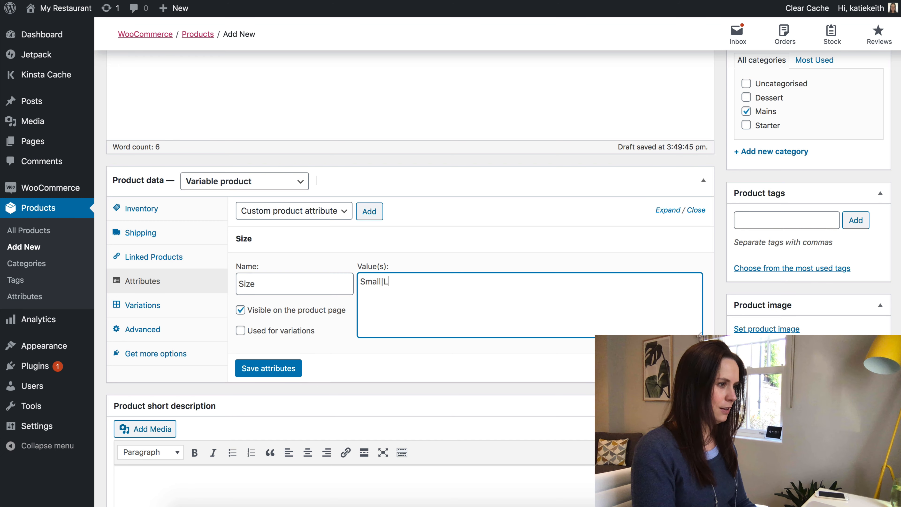
{"action": "type", "text": "arge"}
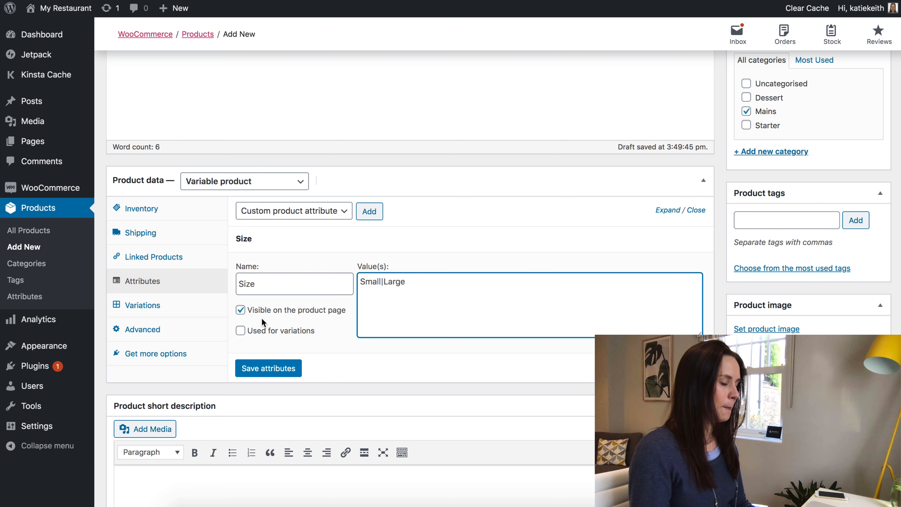
{"action": "left_click", "coordinate": [241, 310]}
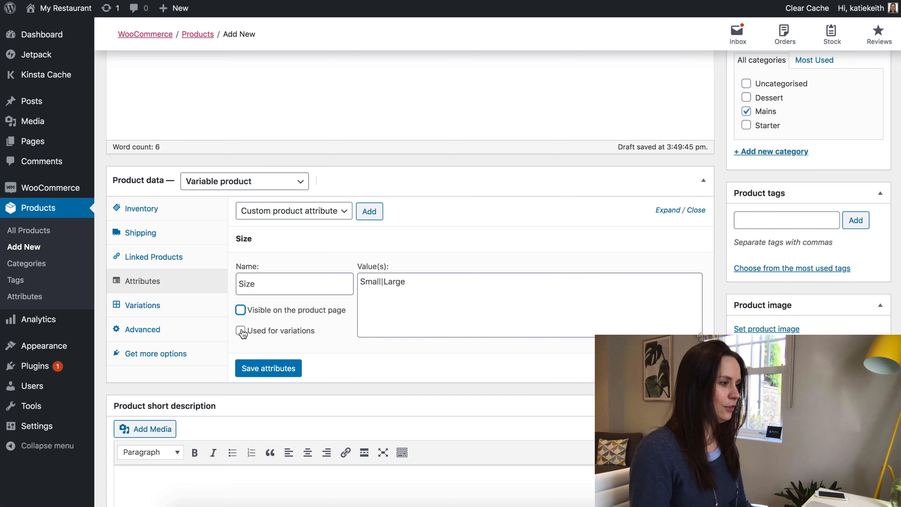
{"action": "left_click", "coordinate": [279, 334]}
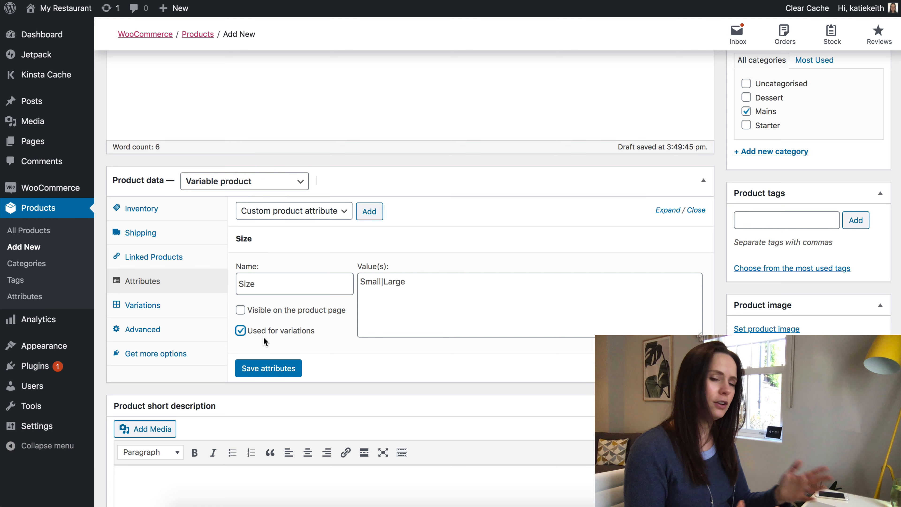
{"action": "left_click", "coordinate": [270, 369]}
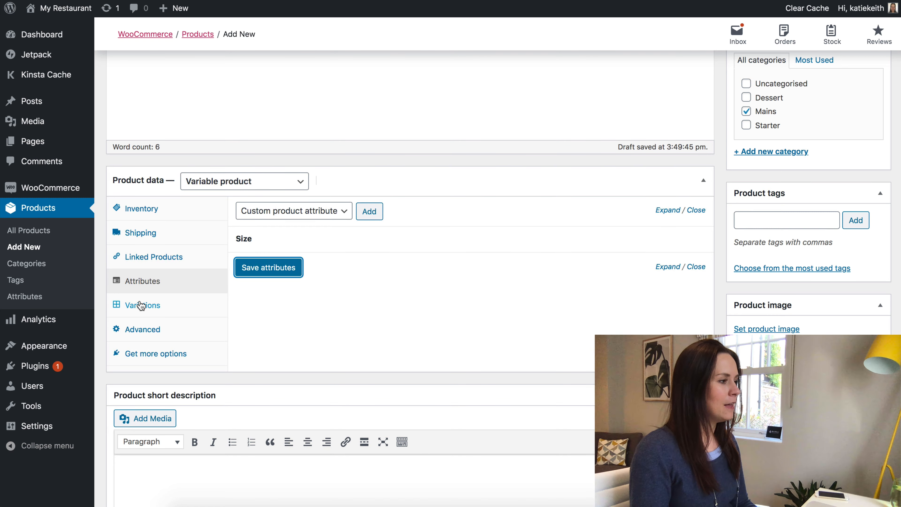
Create variations #12 Small and #13 Large from all attributes, then expand the Small variation.
{"action": "left_click", "coordinate": [149, 309]}
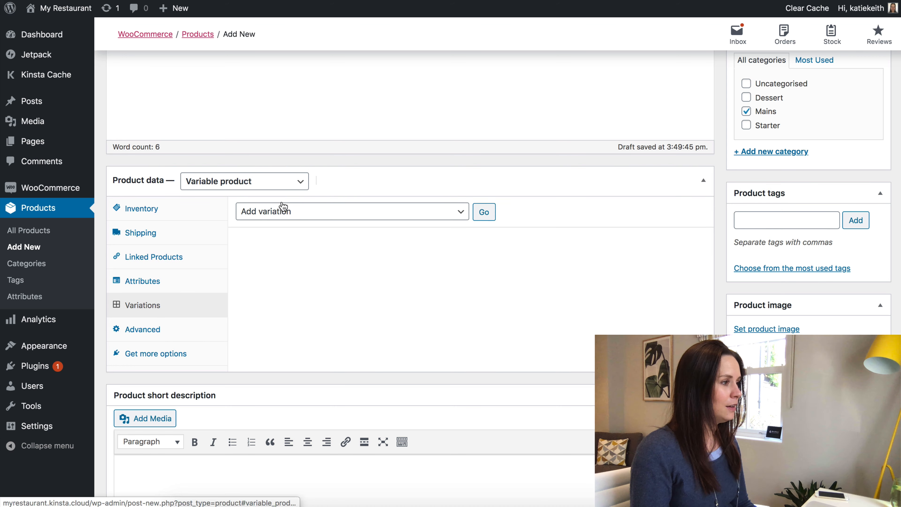
{"action": "left_click", "coordinate": [352, 216]}
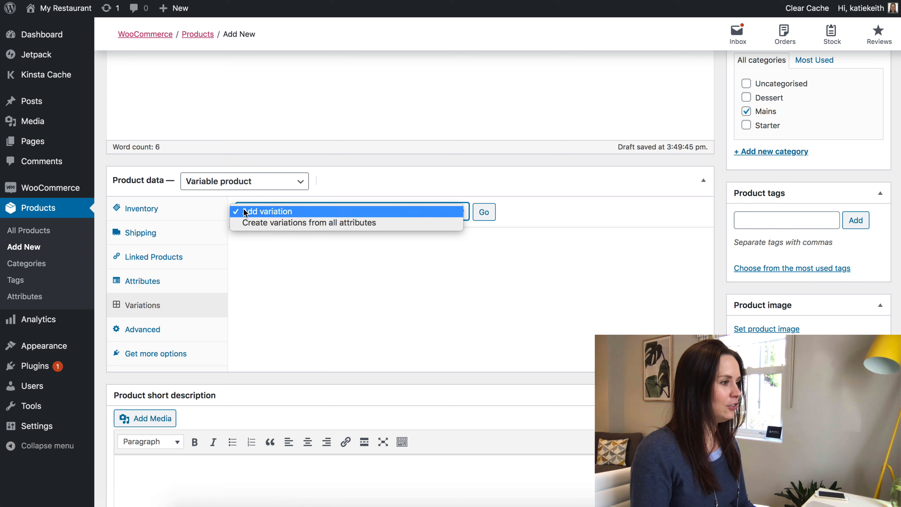
{"action": "left_click", "coordinate": [305, 223]}
{"action": "left_click", "coordinate": [492, 219]}
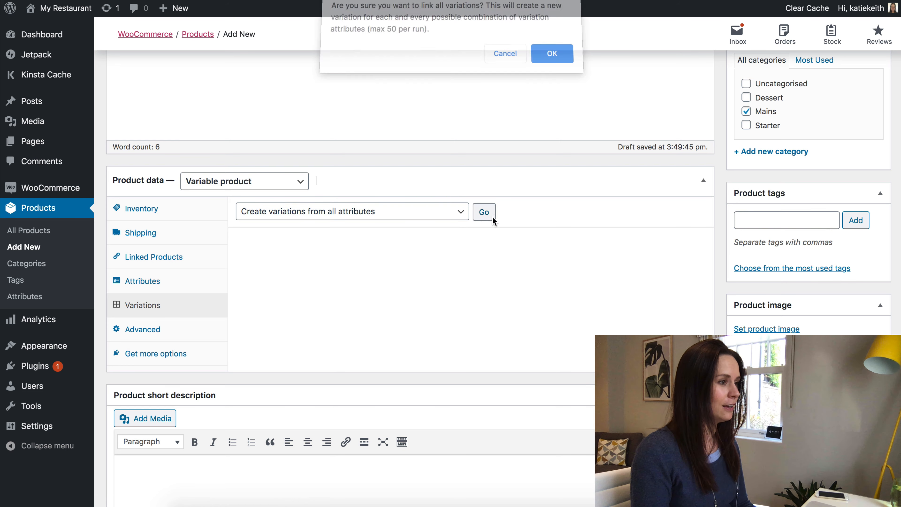
{"action": "left_click", "coordinate": [556, 59]}
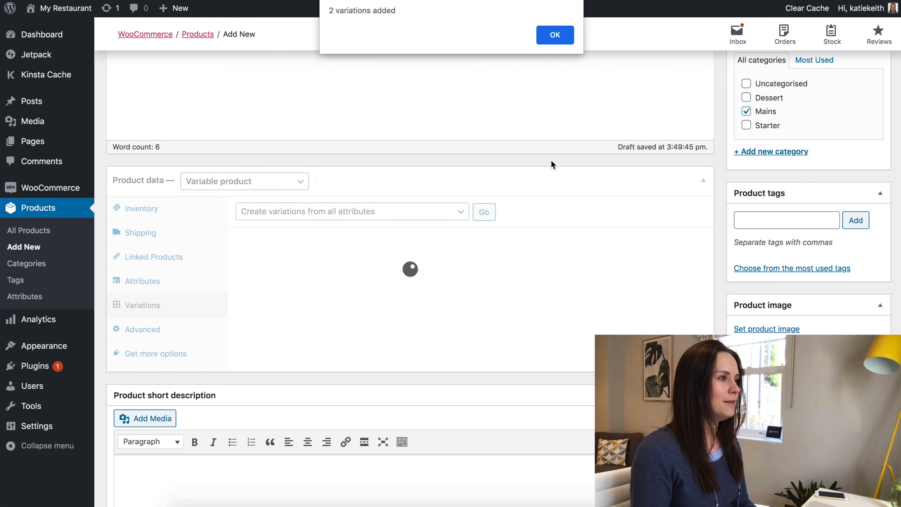
{"action": "left_click", "coordinate": [549, 34]}
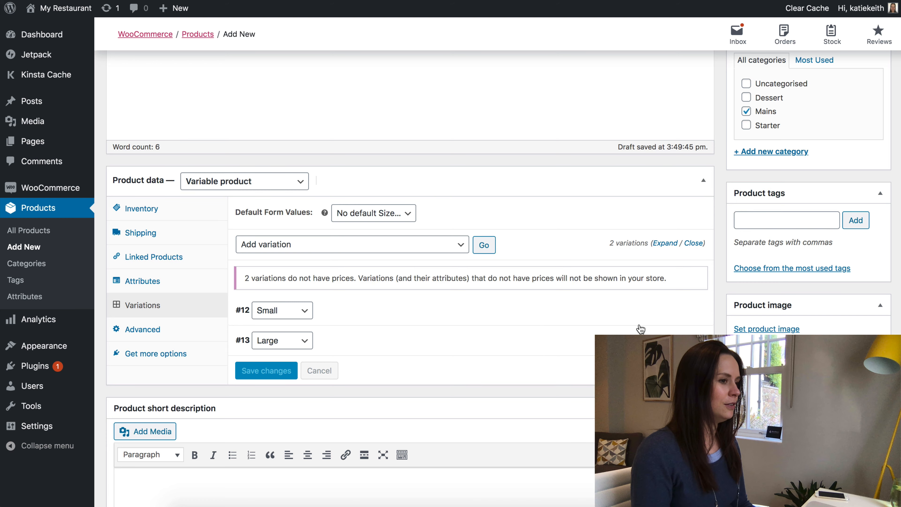
{"action": "left_click", "coordinate": [669, 310]}
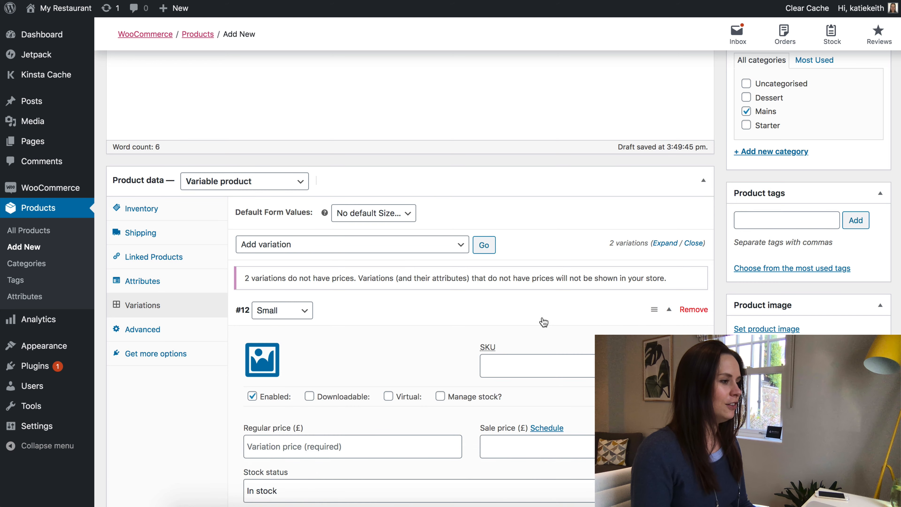
Enter regular prices of 9.99 for the Small variation and 14.99 for the Large.
{"action": "scroll", "coordinate": [544, 322], "scroll_direction": "down", "scroll_amount": 3}
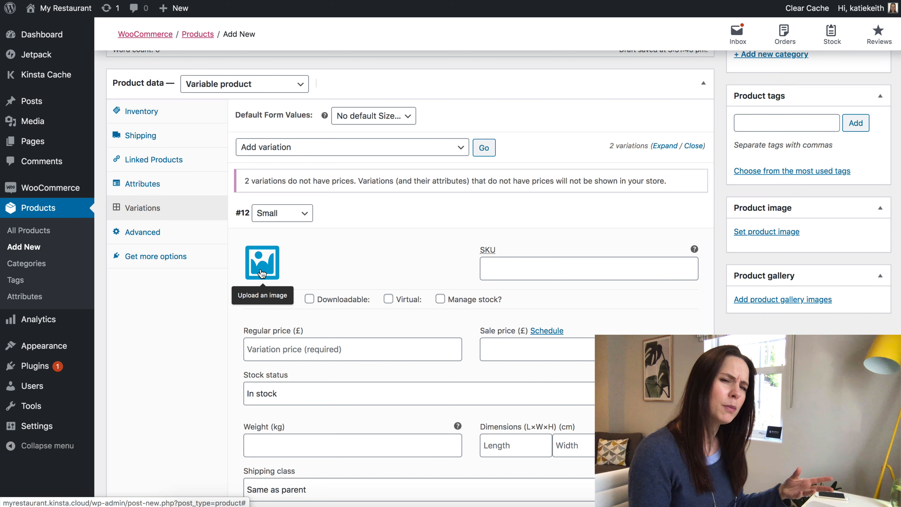
{"action": "left_click", "coordinate": [266, 348]}
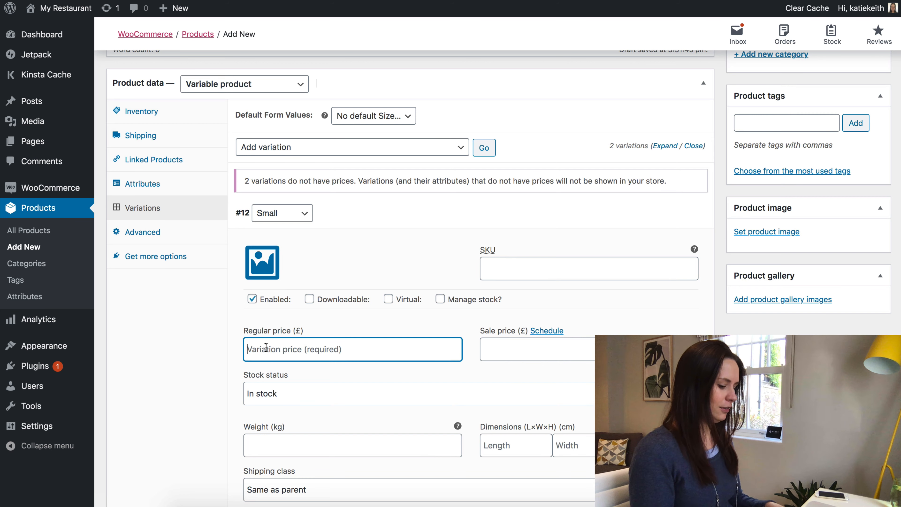
{"action": "type", "text": "6.95"}
{"action": "scroll", "coordinate": [275, 352], "scroll_direction": "down", "scroll_amount": 9}
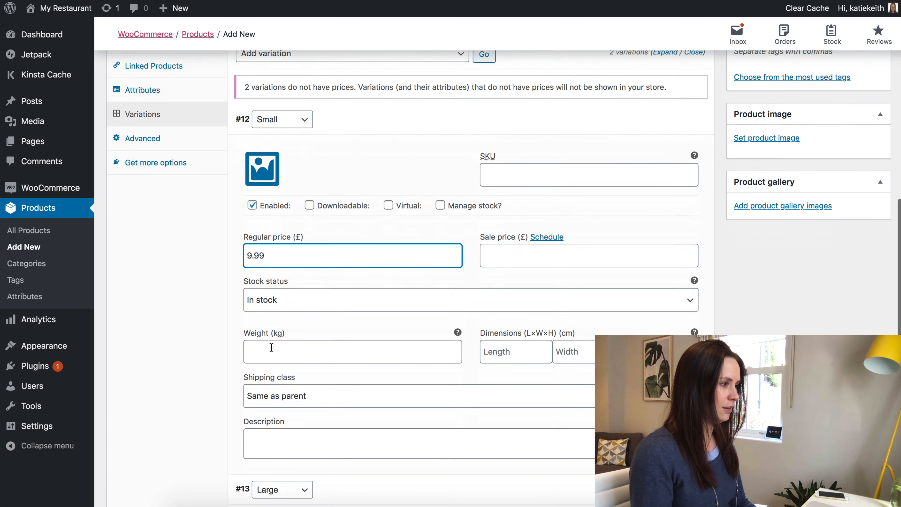
{"action": "left_click", "coordinate": [673, 270]}
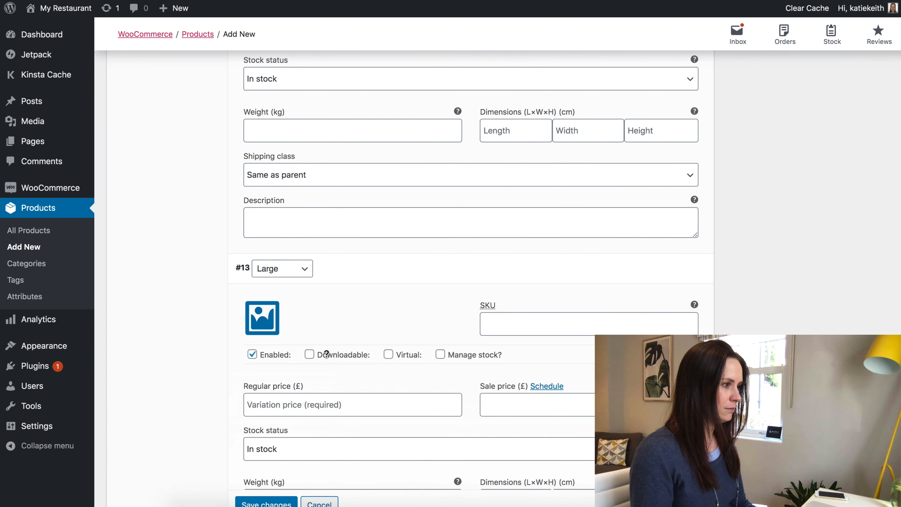
{"action": "left_click", "coordinate": [263, 408]}
{"action": "type", "text": "14.99"}
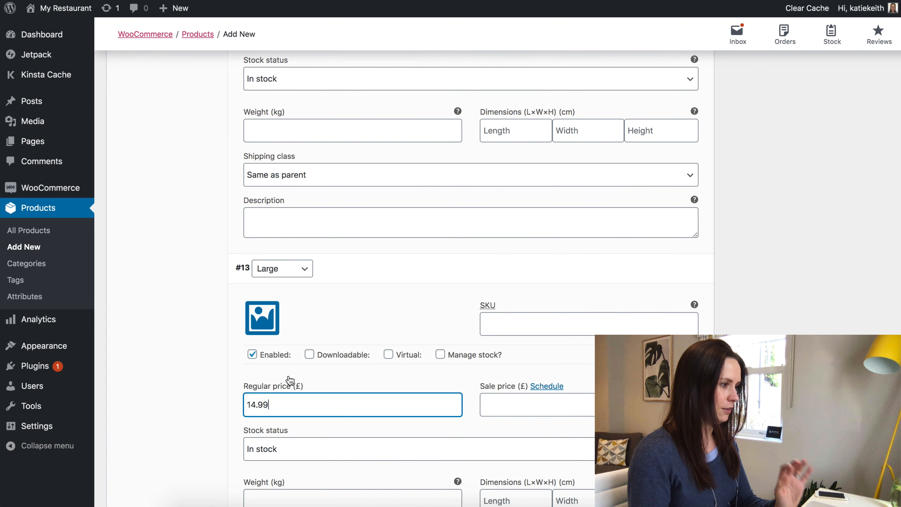
{"action": "scroll", "coordinate": [290, 381], "scroll_direction": "down", "scroll_amount": 5}
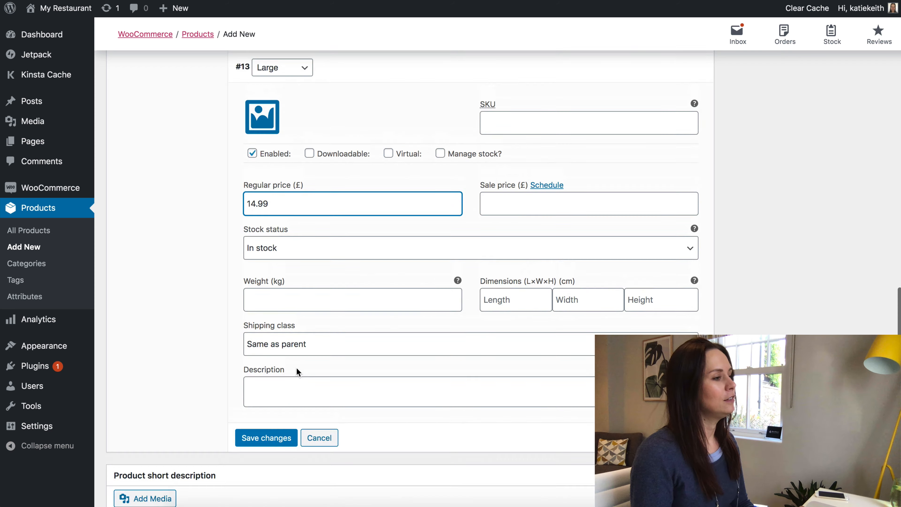
{"action": "scroll", "coordinate": [297, 373], "scroll_direction": "up", "scroll_amount": 8}
{"action": "scroll", "coordinate": [298, 372], "scroll_direction": "up", "scroll_amount": 3}
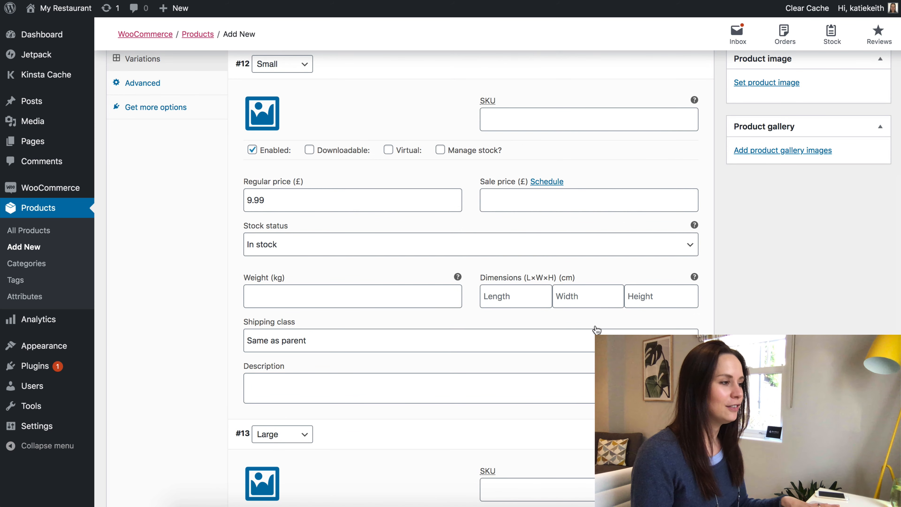
{"action": "left_click_drag", "start_coordinate": [268, 201], "coordinate": [244, 200]}
{"action": "scroll", "coordinate": [382, 265], "scroll_direction": "down", "scroll_amount": 7}
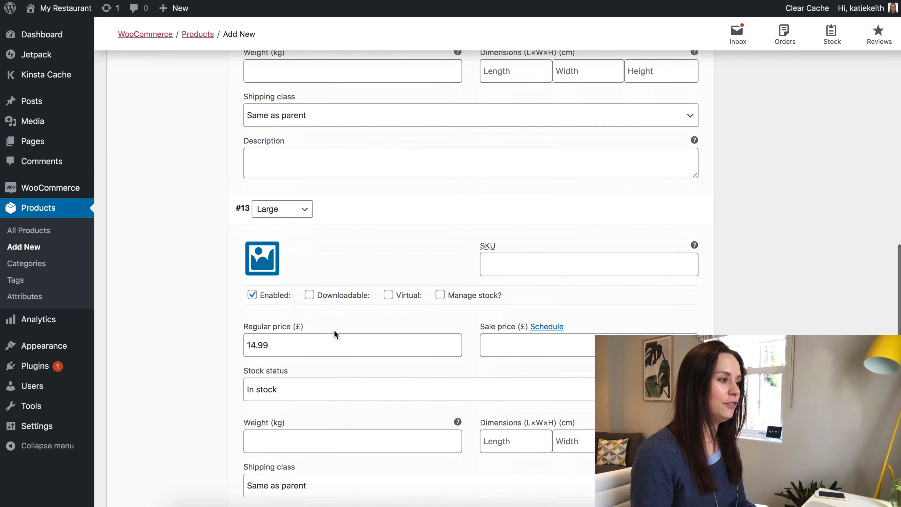
{"action": "left_click_drag", "start_coordinate": [271, 335], "coordinate": [237, 336]}
{"action": "scroll", "coordinate": [298, 316], "scroll_direction": "down", "scroll_amount": 6}
Save the variation prices and publish Pizza Marguerita.
{"action": "left_click", "coordinate": [254, 349]}
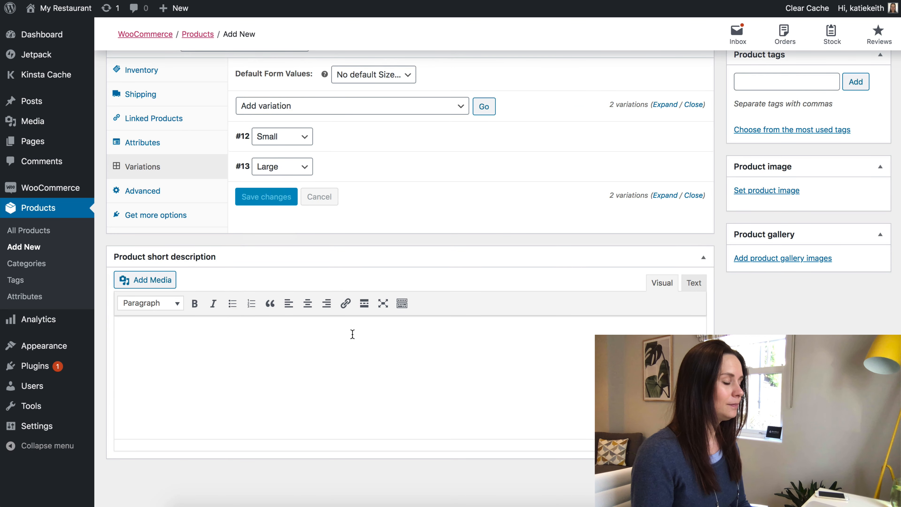
{"action": "scroll", "coordinate": [380, 329], "scroll_direction": "up", "scroll_amount": 8}
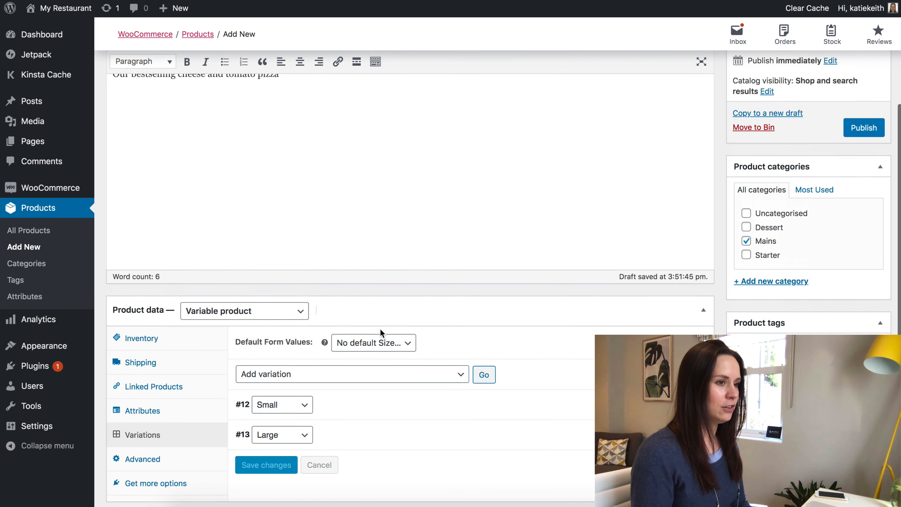
{"action": "left_click", "coordinate": [866, 130]}
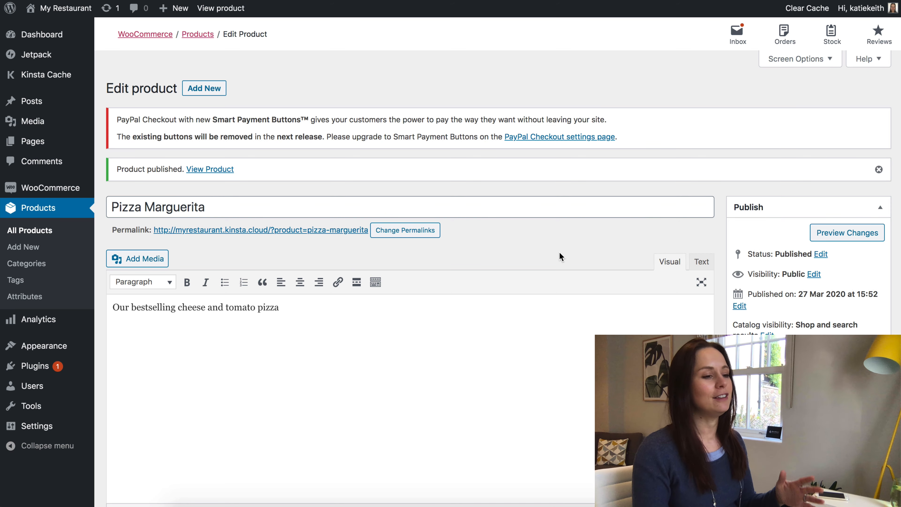
Add the product tags Vegetarian and Gluten free to Pizza Marguerita and update it.
{"action": "scroll", "coordinate": [559, 253], "scroll_direction": "down", "scroll_amount": 13}
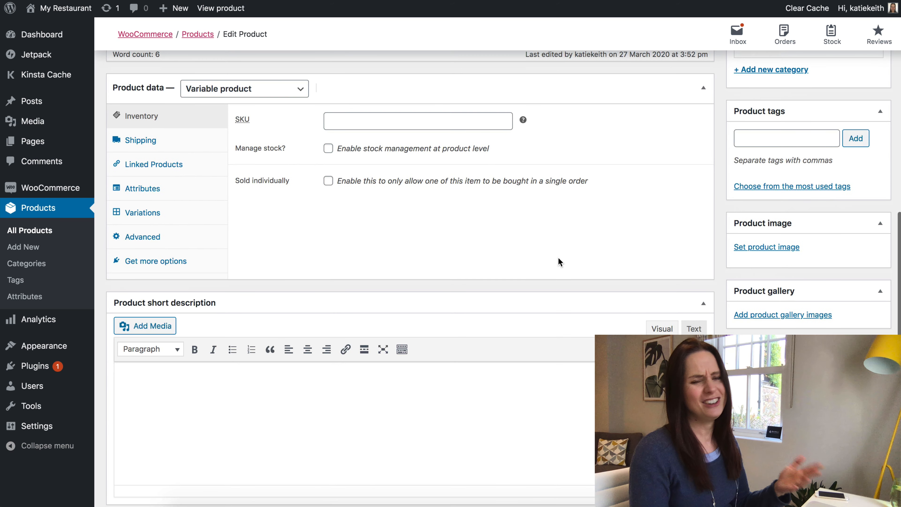
{"action": "scroll", "coordinate": [559, 262], "scroll_direction": "up", "scroll_amount": 4}
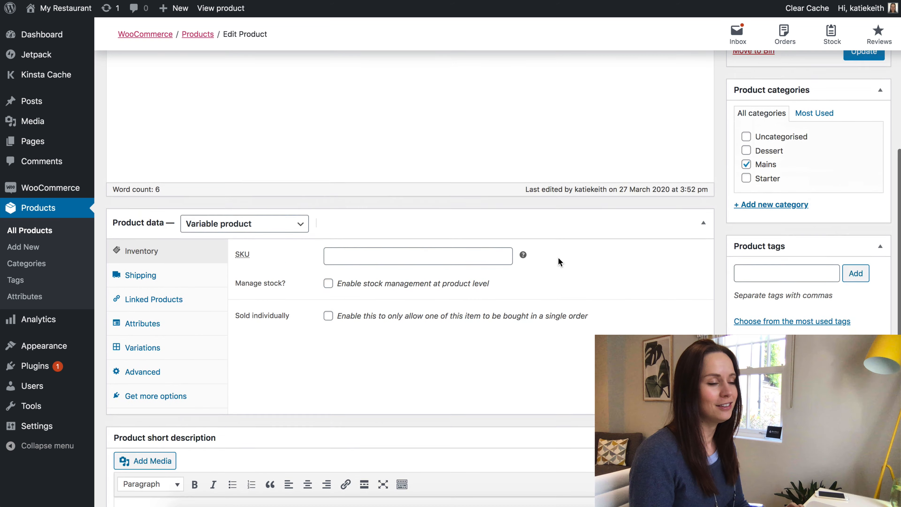
{"action": "left_click", "coordinate": [776, 270]}
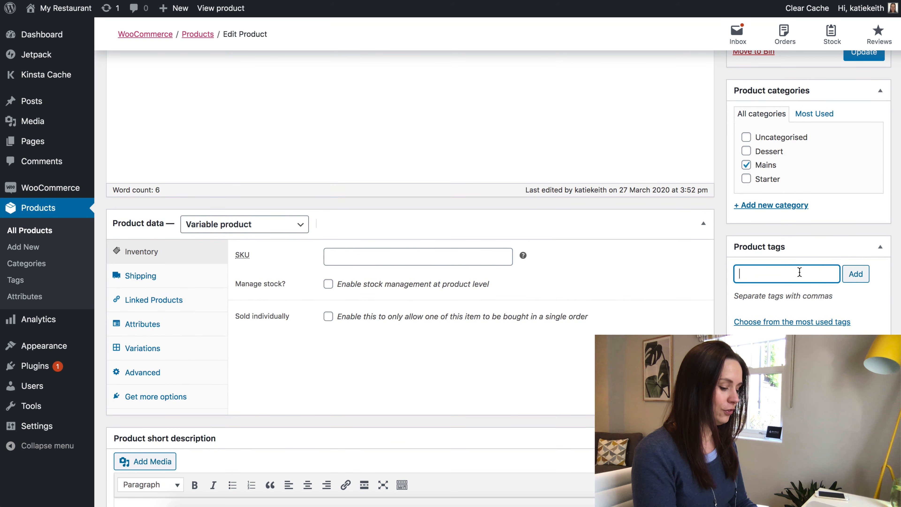
{"action": "type", "text": "Vegetar"}
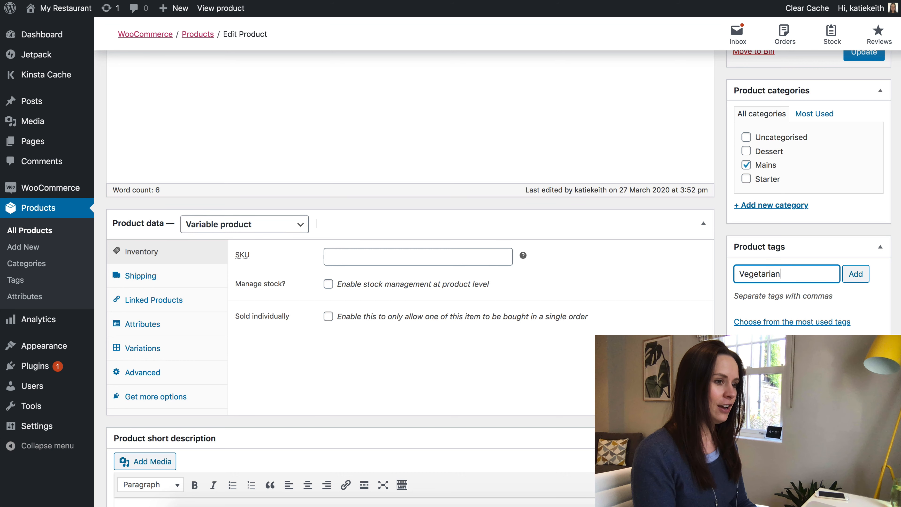
{"action": "type", "text": "ian"}
{"action": "key", "text": "Return"}
{"action": "type", "text": "Gl"}
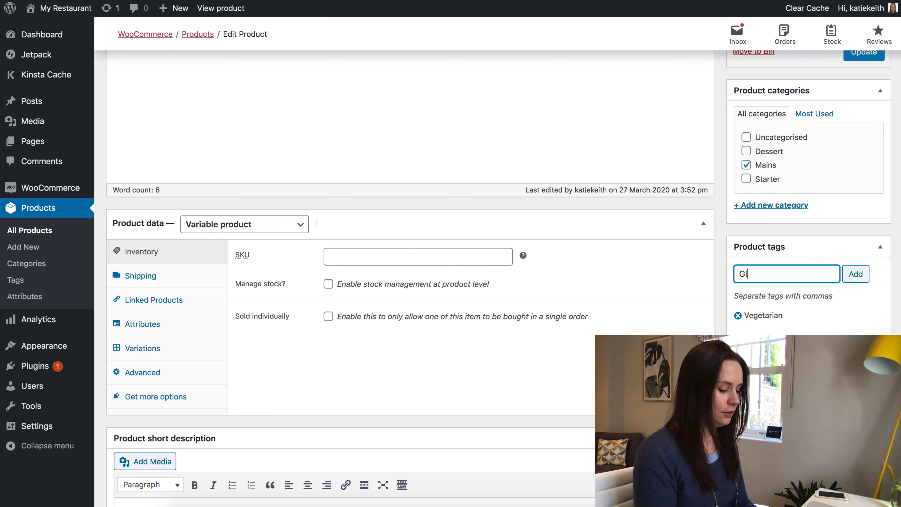
{"action": "type", "text": "uten free"}
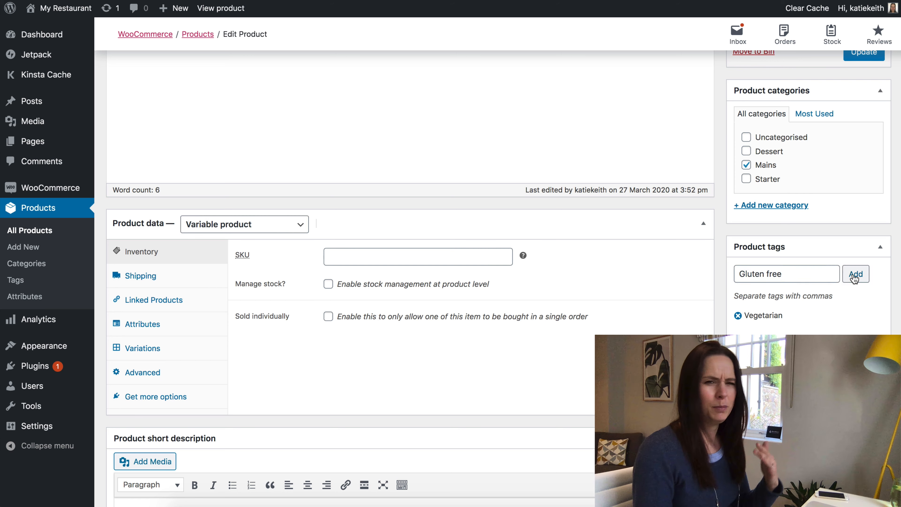
{"action": "left_click", "coordinate": [855, 274]}
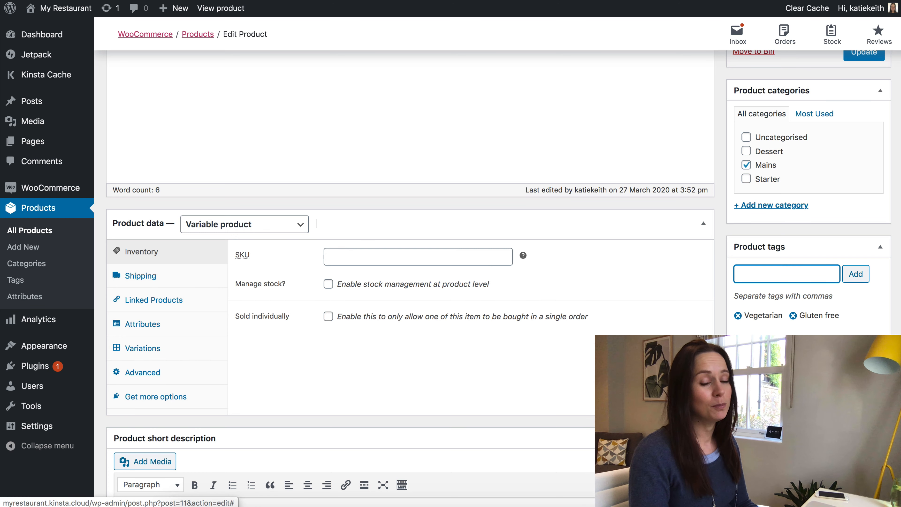
{"action": "scroll", "coordinate": [408, 277], "scroll_direction": "up", "scroll_amount": 3}
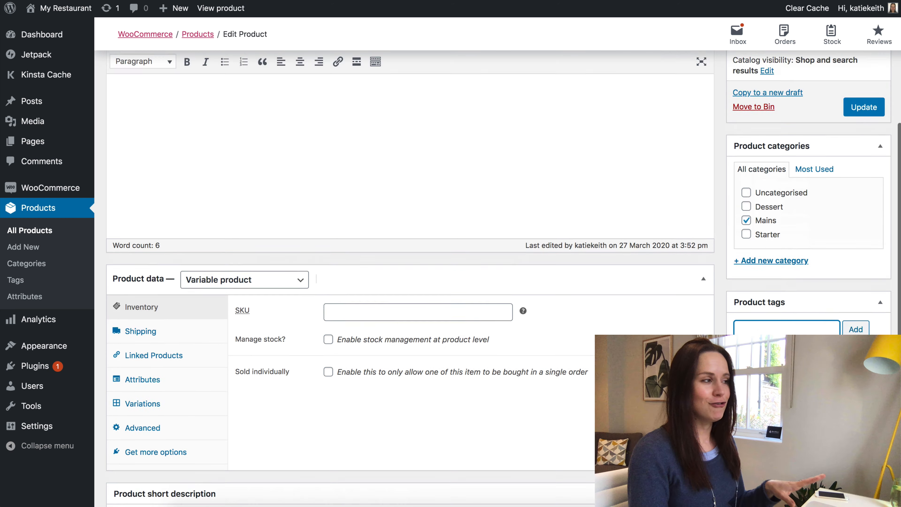
{"action": "scroll", "coordinate": [158, 163], "scroll_direction": "up", "scroll_amount": 3}
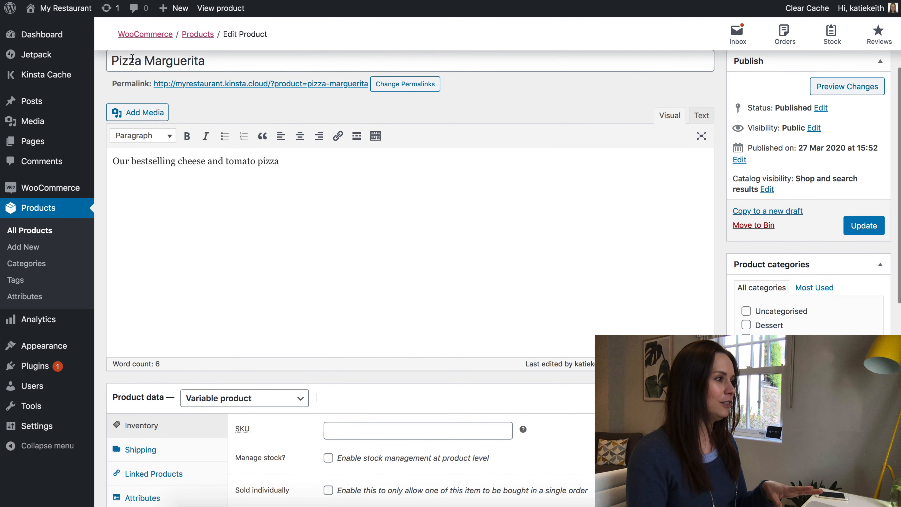
{"action": "scroll", "coordinate": [291, 174], "scroll_direction": "down", "scroll_amount": 4}
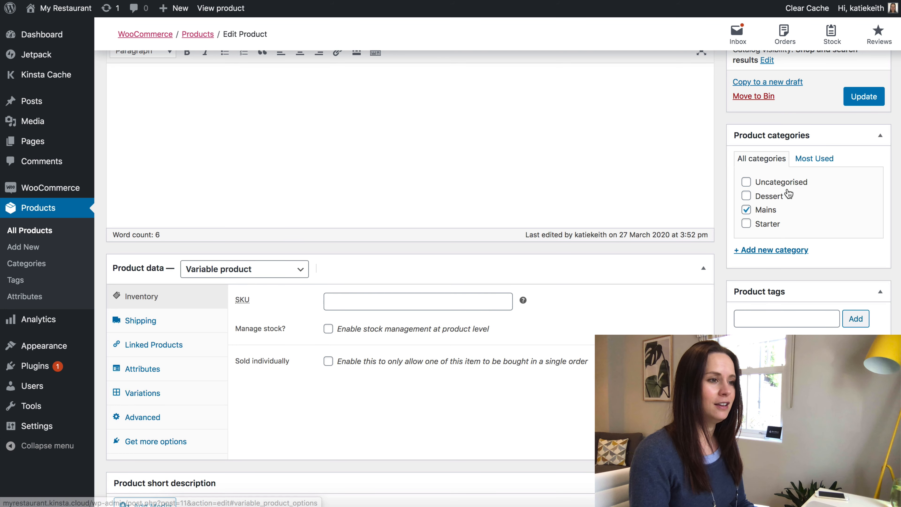
{"action": "left_click", "coordinate": [866, 96]}
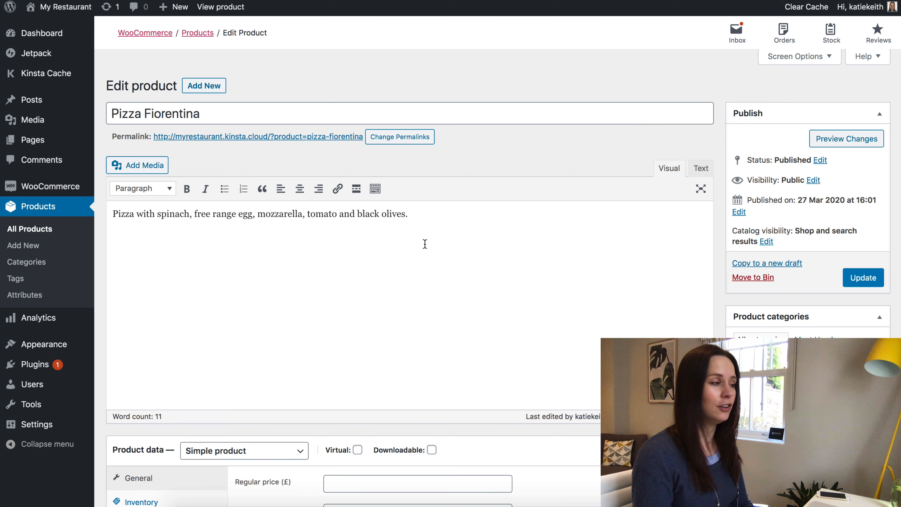
Publish Pizza Fiorentina as a simple product describing spinach, free range egg, mozzarella, tomato and black olives.
{"action": "mouse_move", "coordinate": [37, 369]}
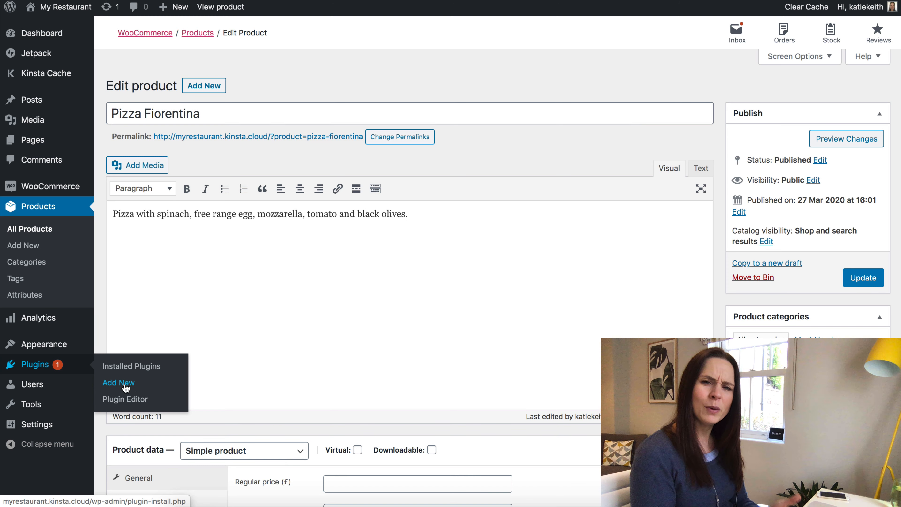
Upload woocommerce-product-table.zip as a new plugin, install it and activate it.
{"action": "left_click", "coordinate": [126, 388]}
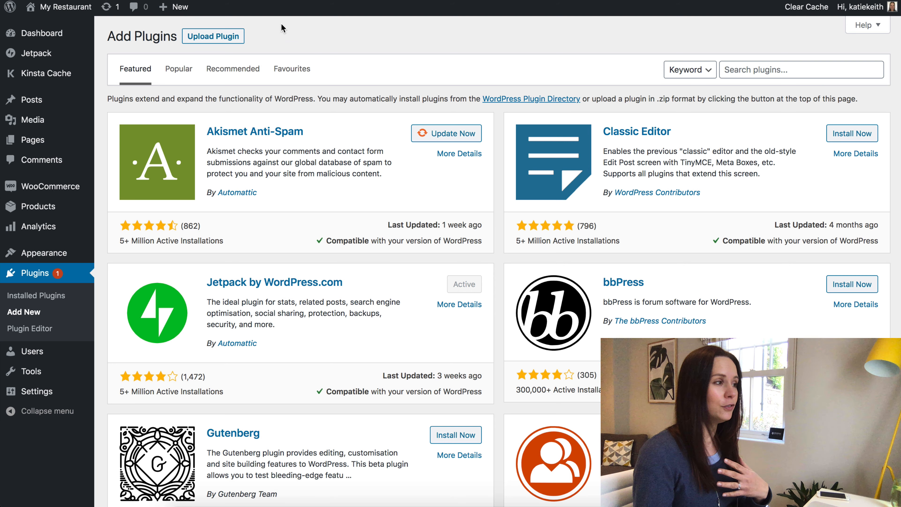
{"action": "left_click", "coordinate": [209, 39]}
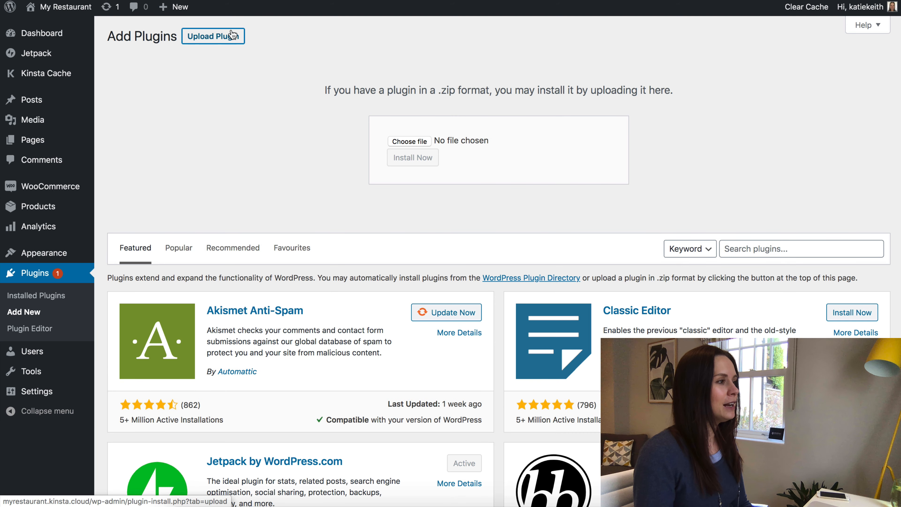
{"action": "left_click", "coordinate": [412, 142]}
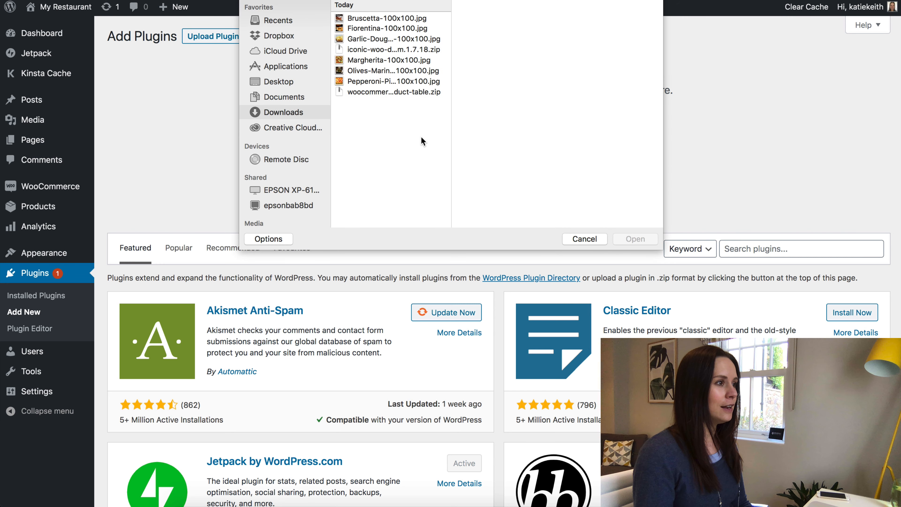
{"action": "left_click", "coordinate": [362, 92]}
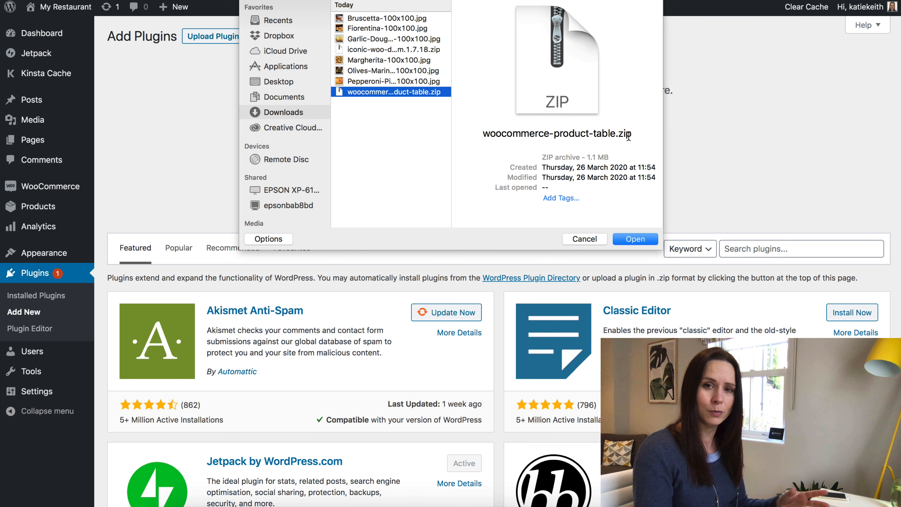
{"action": "left_click", "coordinate": [634, 244]}
{"action": "left_click", "coordinate": [425, 160]}
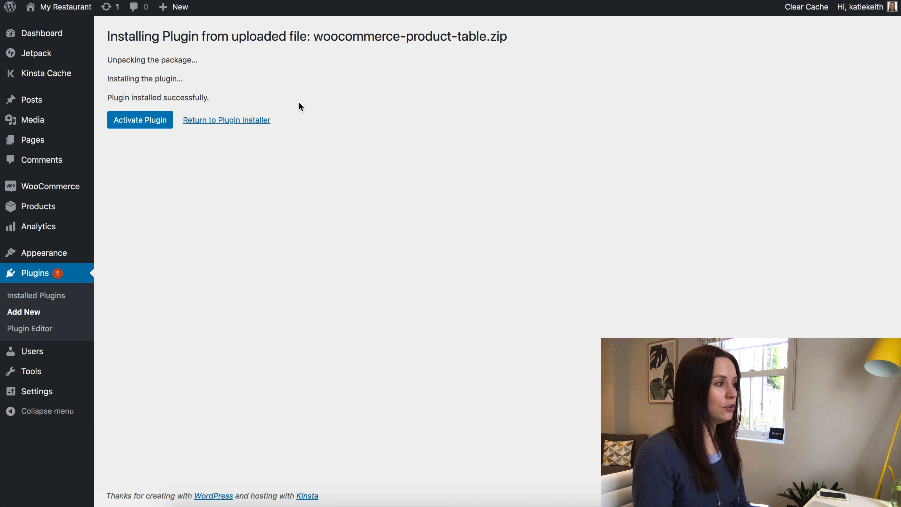
{"action": "left_click", "coordinate": [141, 121]}
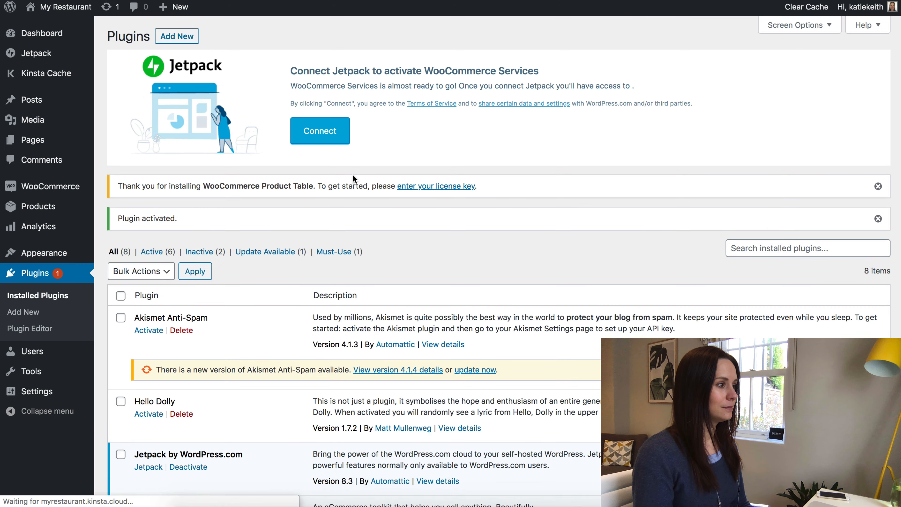
{"action": "scroll", "coordinate": [353, 174], "scroll_direction": "down", "scroll_amount": 2}
{"action": "scroll", "coordinate": [353, 174], "scroll_direction": "down", "scroll_amount": 5}
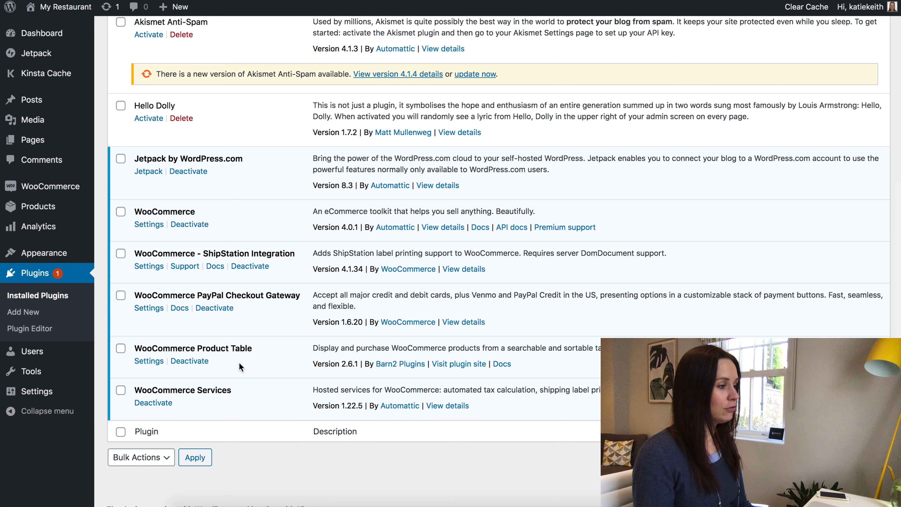
Paste the licence key into the Product Table settings, activate it, and review the defaults.
{"action": "left_click", "coordinate": [147, 361]}
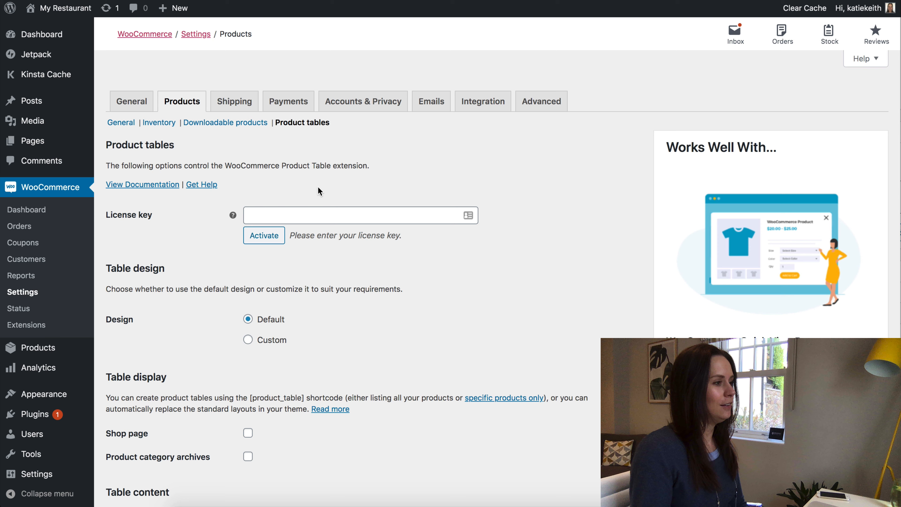
{"action": "left_click", "coordinate": [307, 217]}
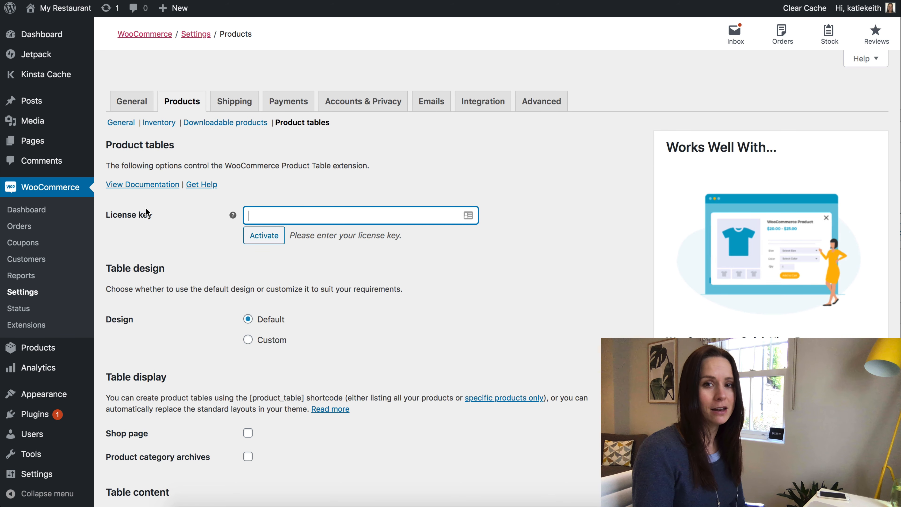
{"action": "key", "text": "ctrl+v"}
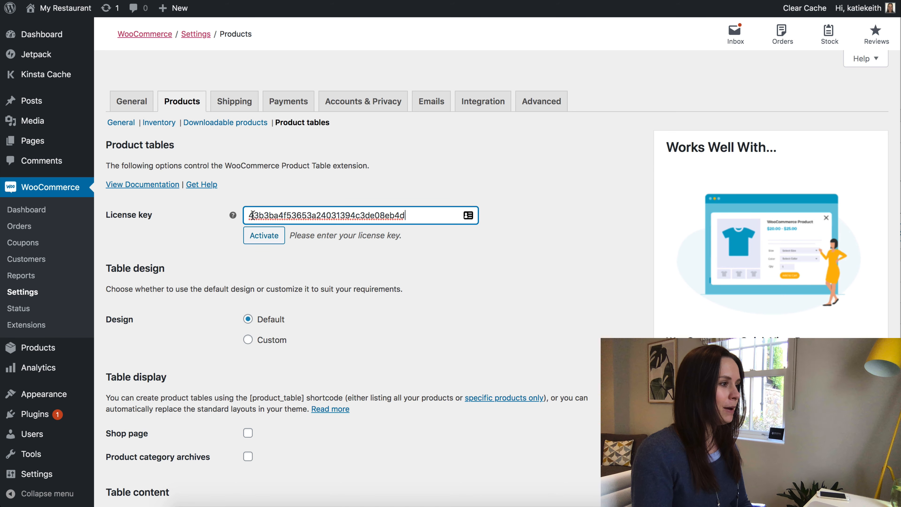
{"action": "left_click", "coordinate": [280, 235]}
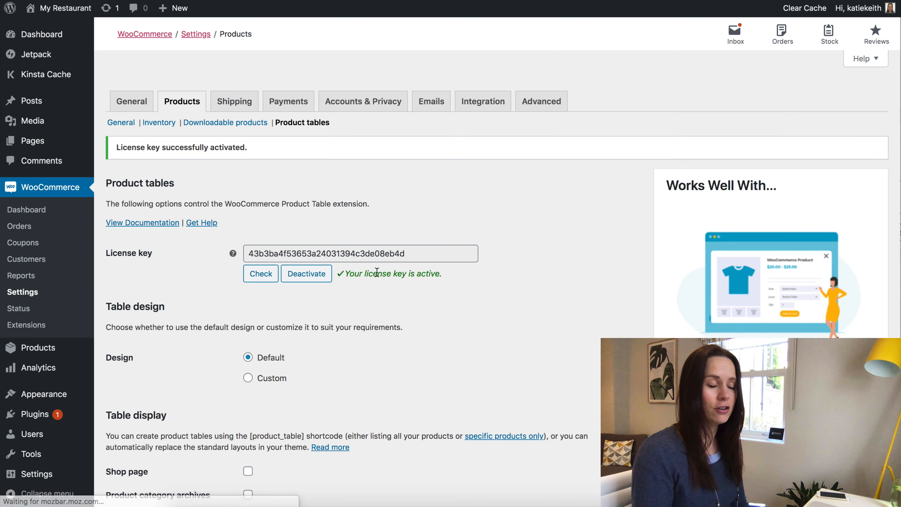
{"action": "scroll", "coordinate": [377, 272], "scroll_direction": "down", "scroll_amount": 4}
{"action": "scroll", "coordinate": [378, 273], "scroll_direction": "down", "scroll_amount": 1}
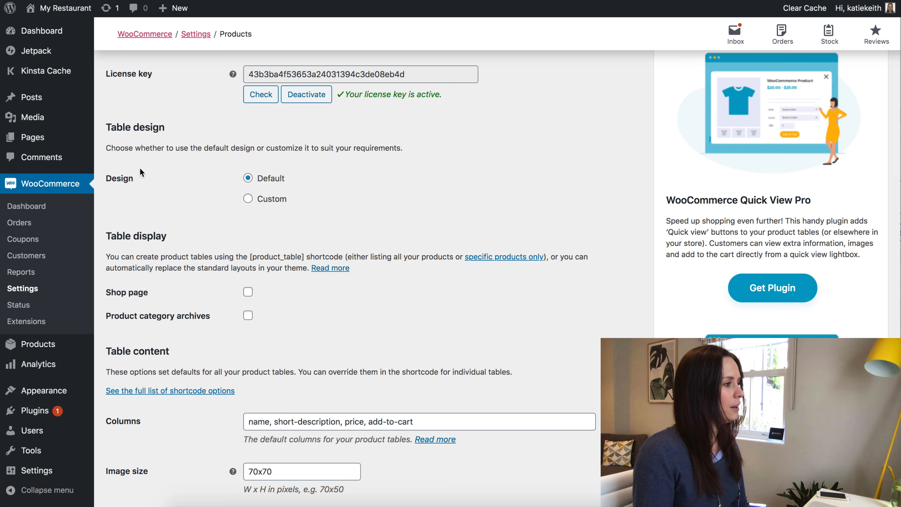
{"action": "scroll", "coordinate": [140, 172], "scroll_direction": "down", "scroll_amount": 1}
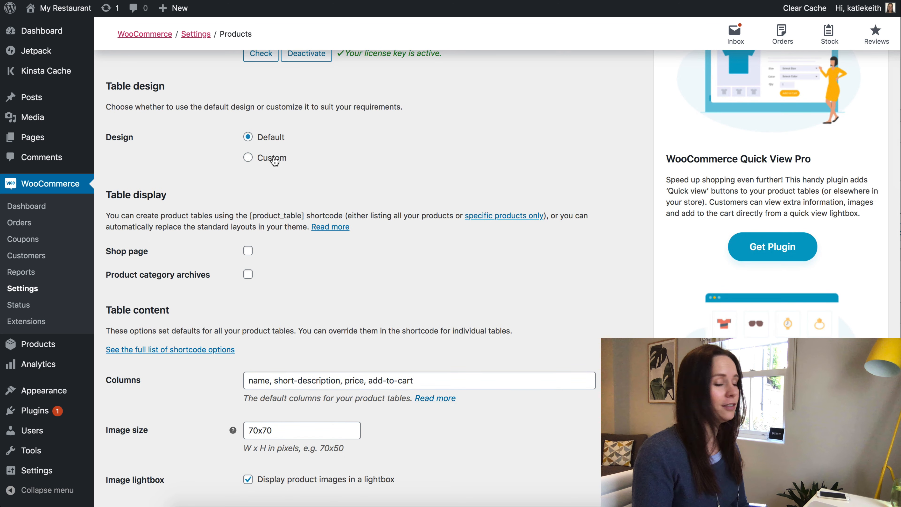
{"action": "scroll", "coordinate": [257, 160], "scroll_direction": "down", "scroll_amount": 3}
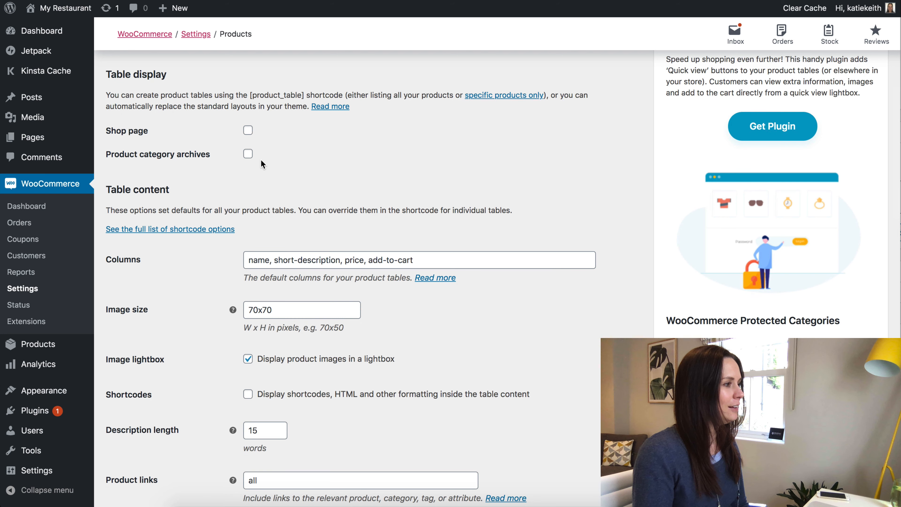
{"action": "scroll", "coordinate": [196, 113], "scroll_direction": "down", "scroll_amount": 3}
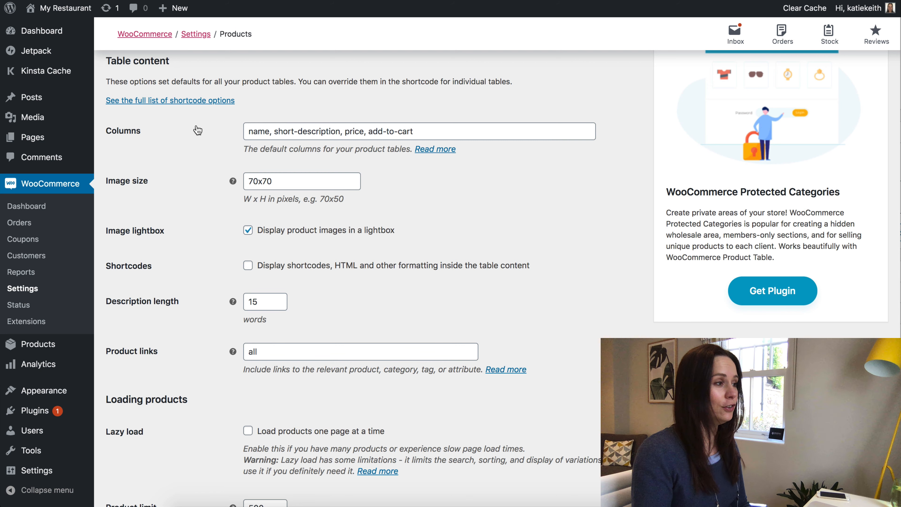
Change the Columns entry short-description to description, keeping name, price and add-to-cart.
{"action": "left_click_drag", "start_coordinate": [250, 131], "coordinate": [298, 131]}
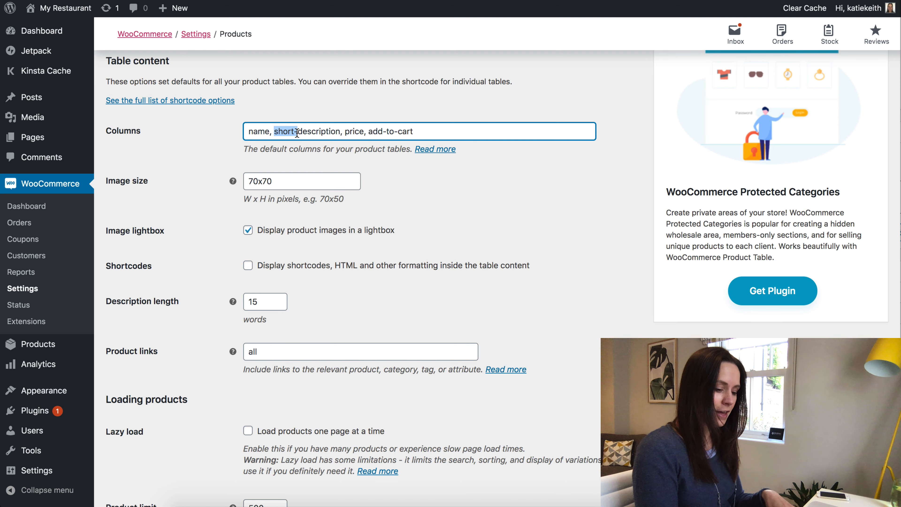
{"action": "key", "text": "BackSpace"}
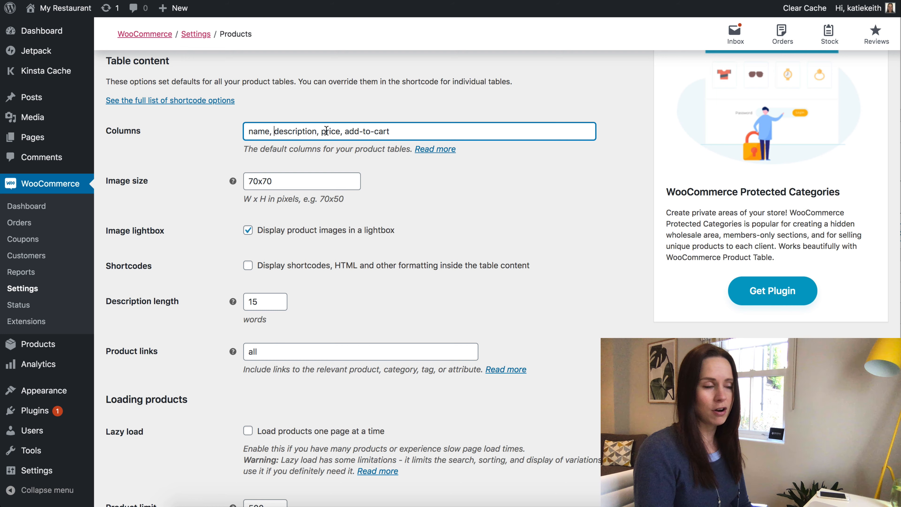
{"action": "left_click_drag", "start_coordinate": [345, 131], "coordinate": [412, 132]}
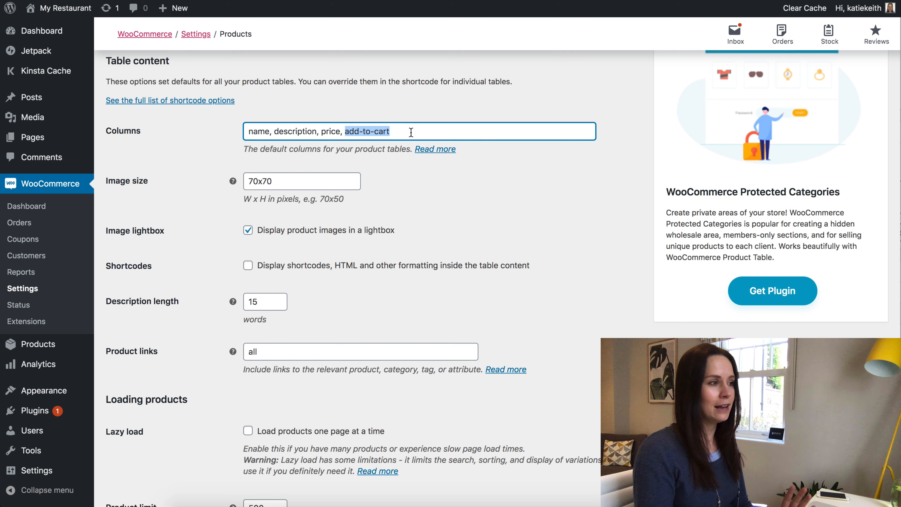
{"action": "left_click", "coordinate": [411, 132]}
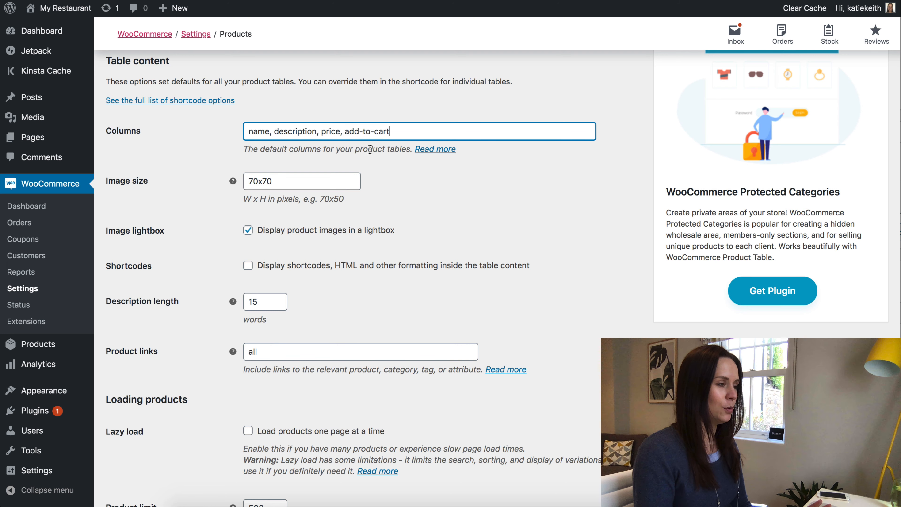
{"action": "scroll", "coordinate": [369, 151], "scroll_direction": "down", "scroll_amount": 4}
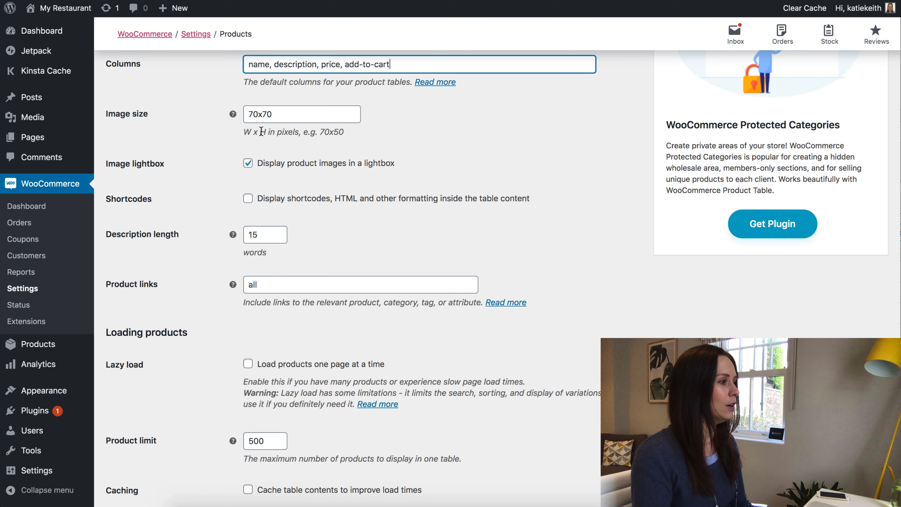
{"action": "scroll", "coordinate": [262, 133], "scroll_direction": "down", "scroll_amount": 3}
{"action": "scroll", "coordinate": [261, 136], "scroll_direction": "down", "scroll_amount": 2}
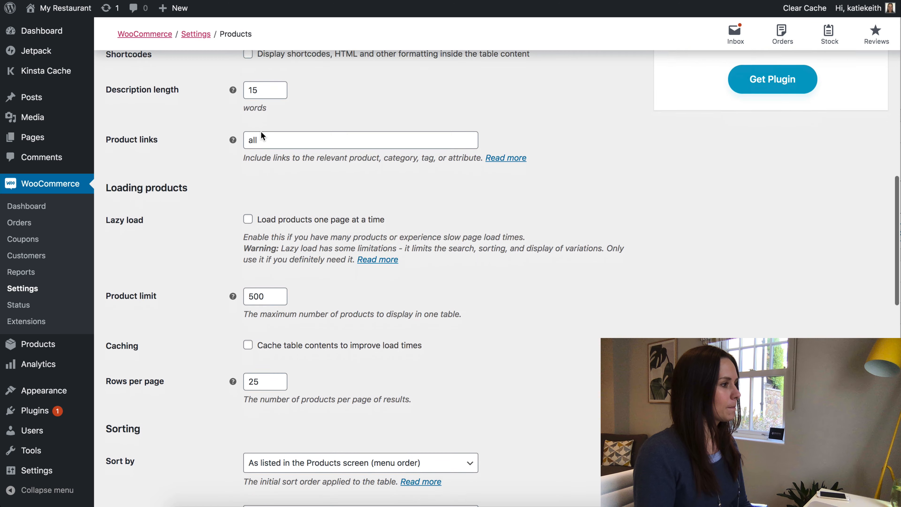
Replace the Product links value 'all' with 'none' and review the remaining table settings.
{"action": "left_click_drag", "start_coordinate": [262, 128], "coordinate": [232, 128]}
{"action": "type", "text": "none"}
{"action": "left_click", "coordinate": [304, 133]}
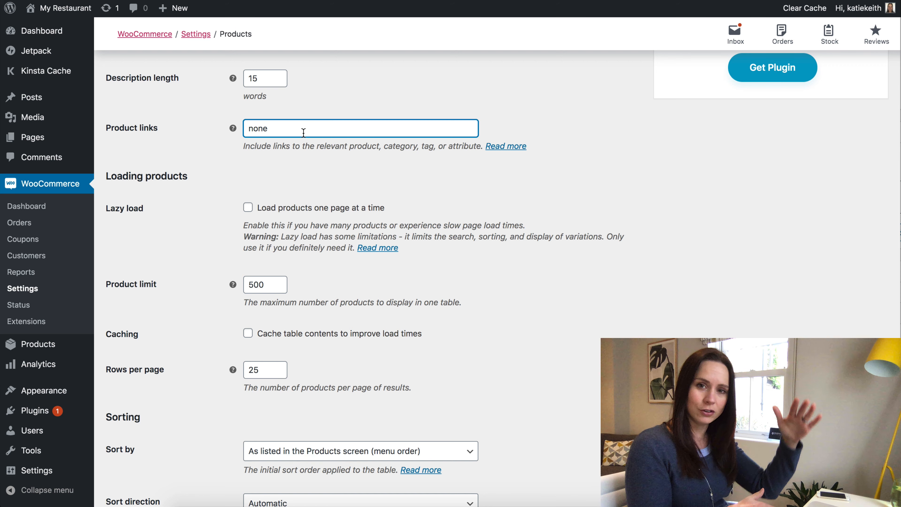
{"action": "scroll", "coordinate": [305, 130], "scroll_direction": "down", "scroll_amount": 1}
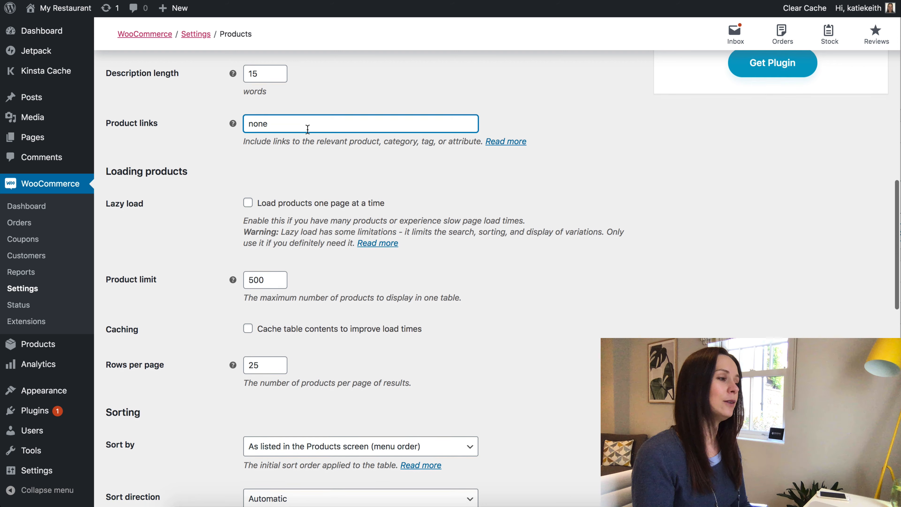
{"action": "scroll", "coordinate": [255, 119], "scroll_direction": "down", "scroll_amount": 1}
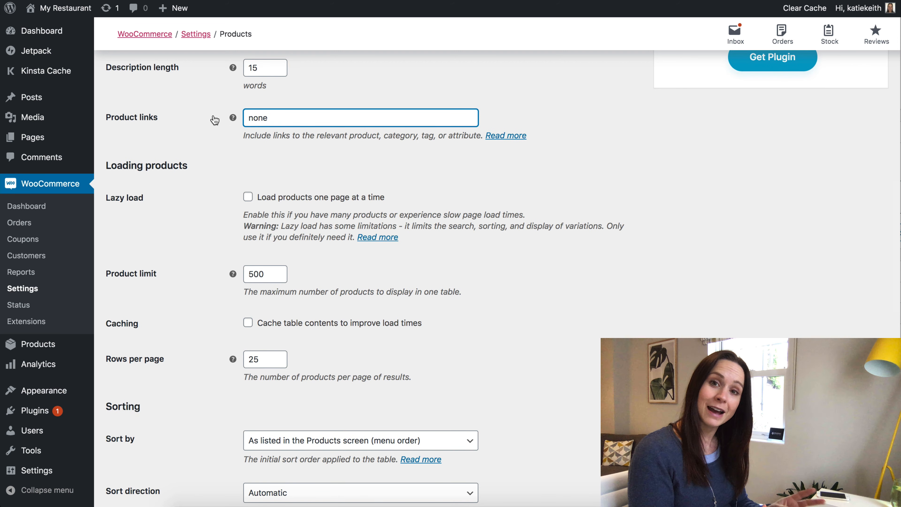
{"action": "left_click_drag", "start_coordinate": [291, 115], "coordinate": [228, 117]}
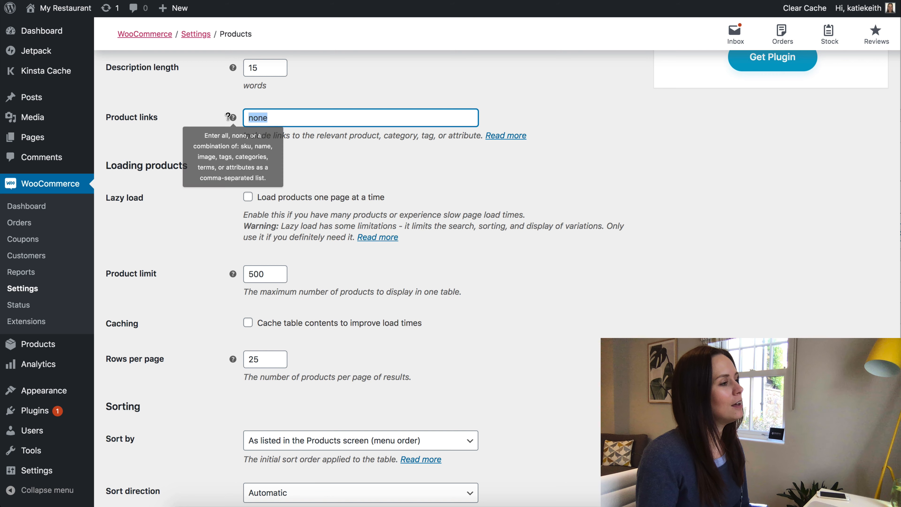
{"action": "left_click", "coordinate": [273, 114]}
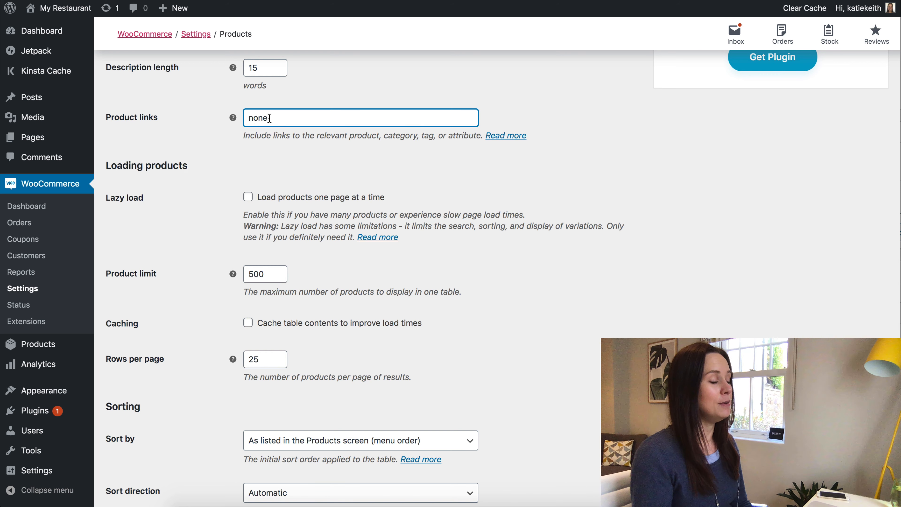
{"action": "scroll", "coordinate": [274, 126], "scroll_direction": "down", "scroll_amount": 5}
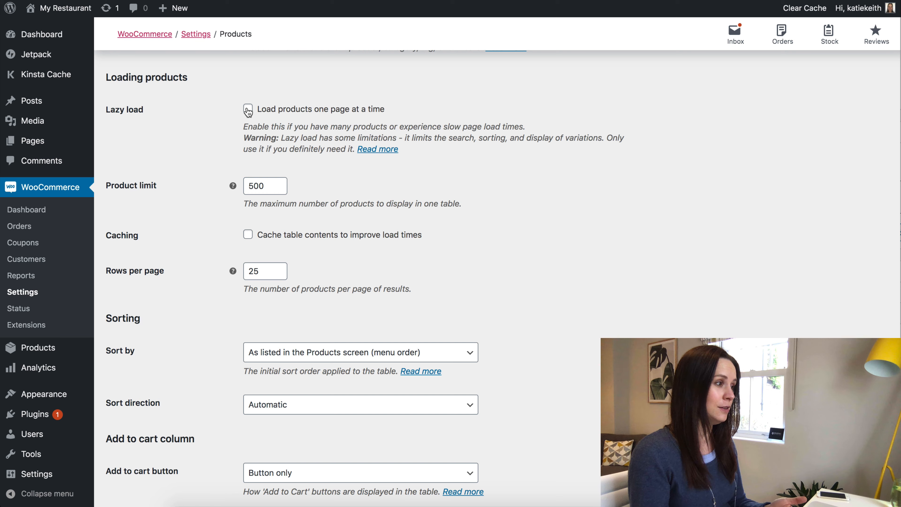
{"action": "scroll", "coordinate": [248, 117], "scroll_direction": "down", "scroll_amount": 6}
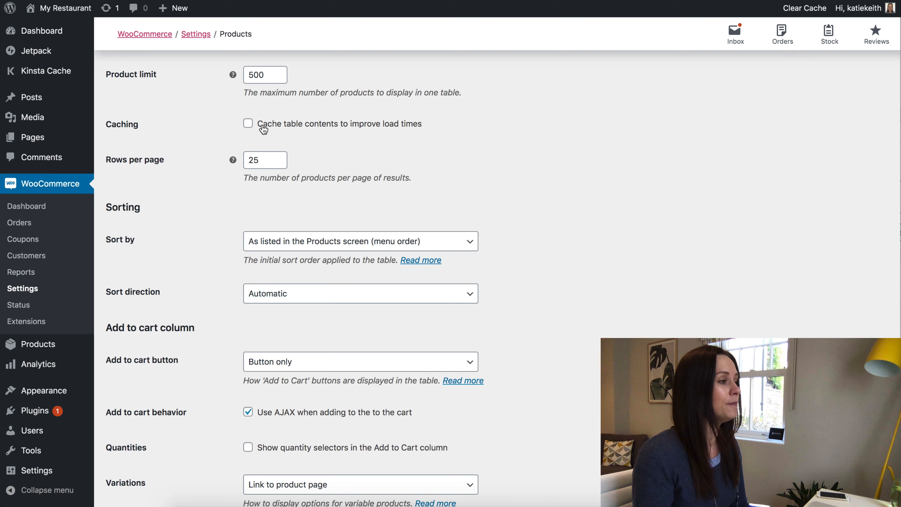
{"action": "scroll", "coordinate": [262, 128], "scroll_direction": "down", "scroll_amount": 3}
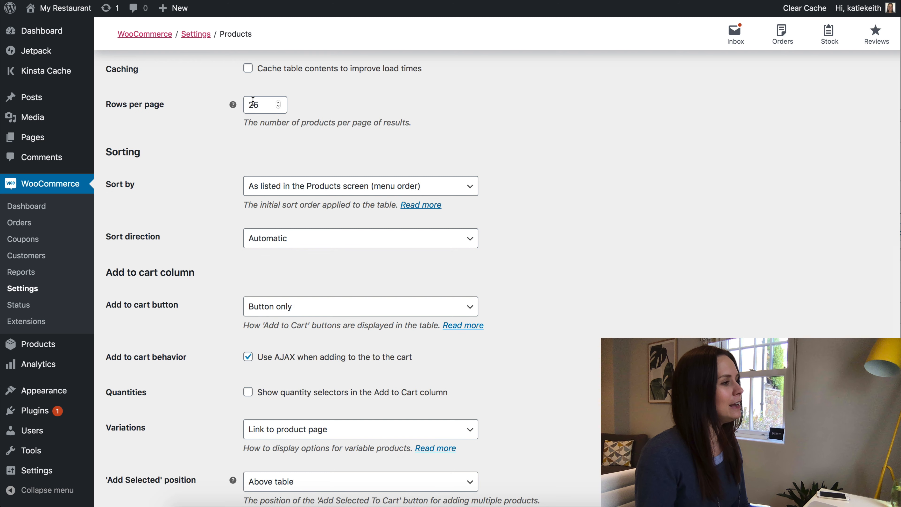
In the product table's Add to cart column options, set the add-to-cart display to Checkbox only.
{"action": "left_click", "coordinate": [259, 104]}
{"action": "scroll", "coordinate": [289, 143], "scroll_direction": "down", "scroll_amount": 4}
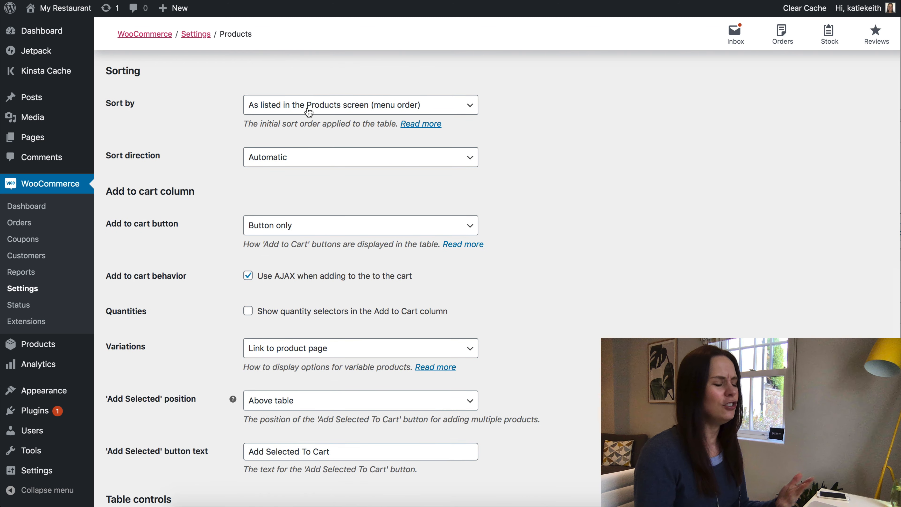
{"action": "scroll", "coordinate": [308, 116], "scroll_direction": "down", "scroll_amount": 3}
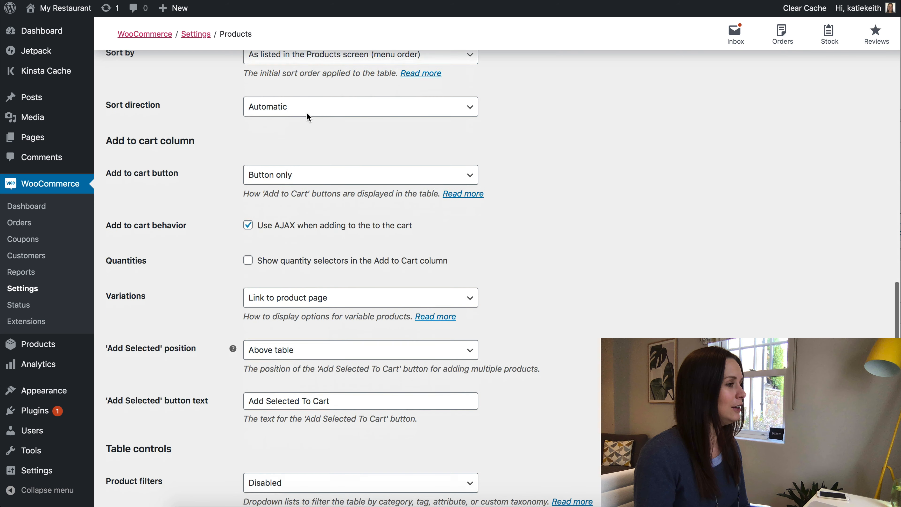
{"action": "scroll", "coordinate": [308, 116], "scroll_direction": "down", "scroll_amount": 4}
{"action": "left_click", "coordinate": [300, 114]}
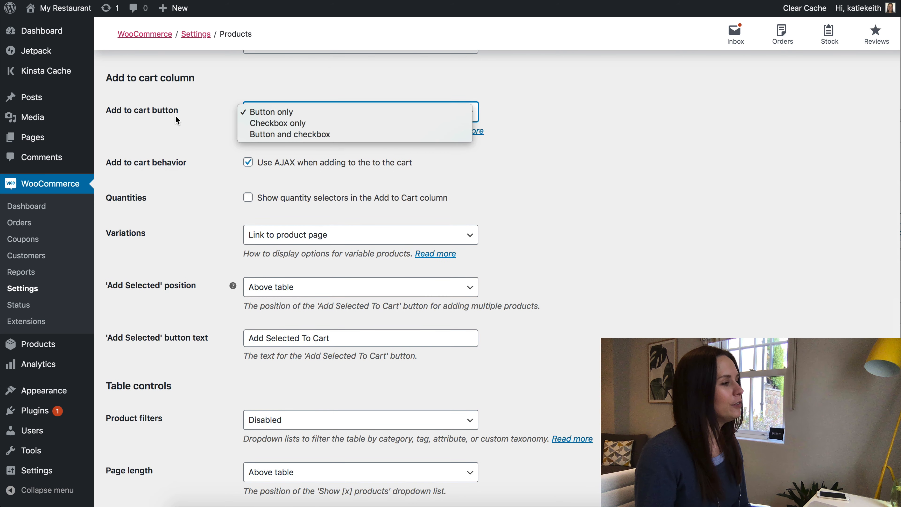
{"action": "left_click", "coordinate": [269, 123]}
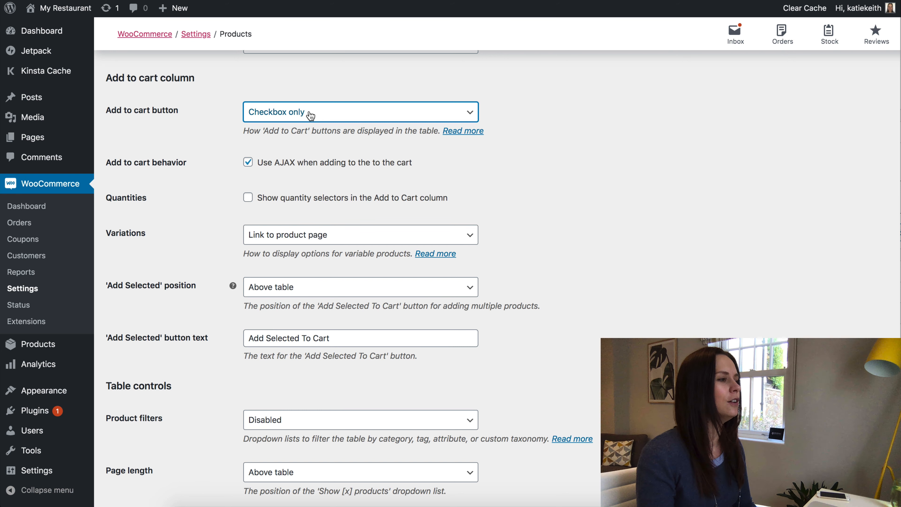
{"action": "left_click", "coordinate": [310, 113]}
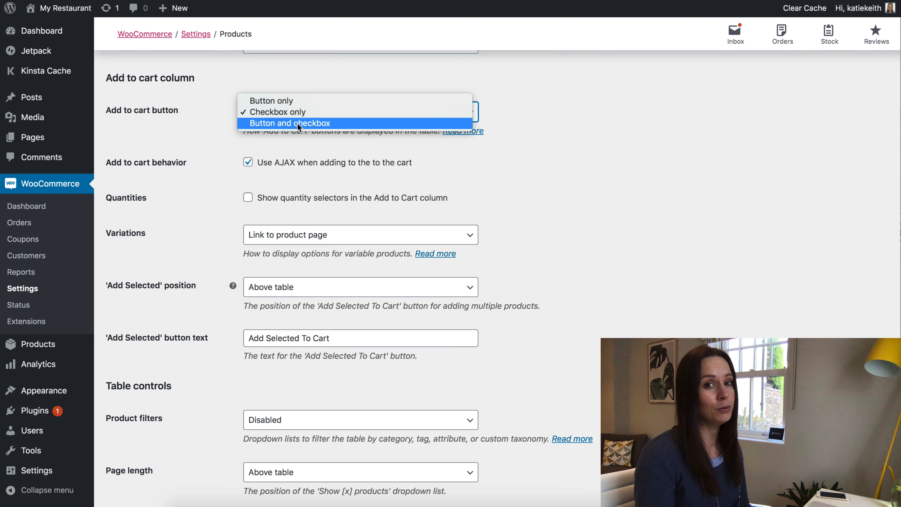
{"action": "left_click", "coordinate": [279, 113]}
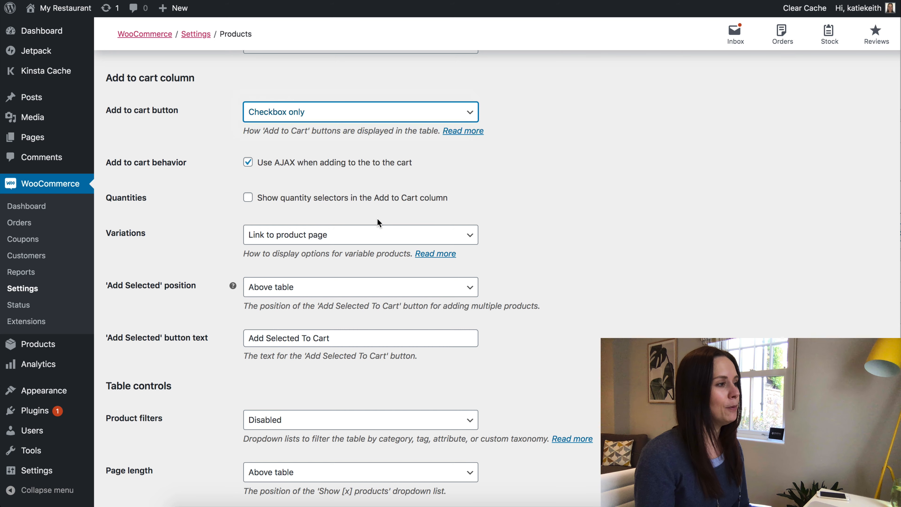
{"action": "scroll", "coordinate": [322, 195], "scroll_direction": "down", "scroll_amount": 5}
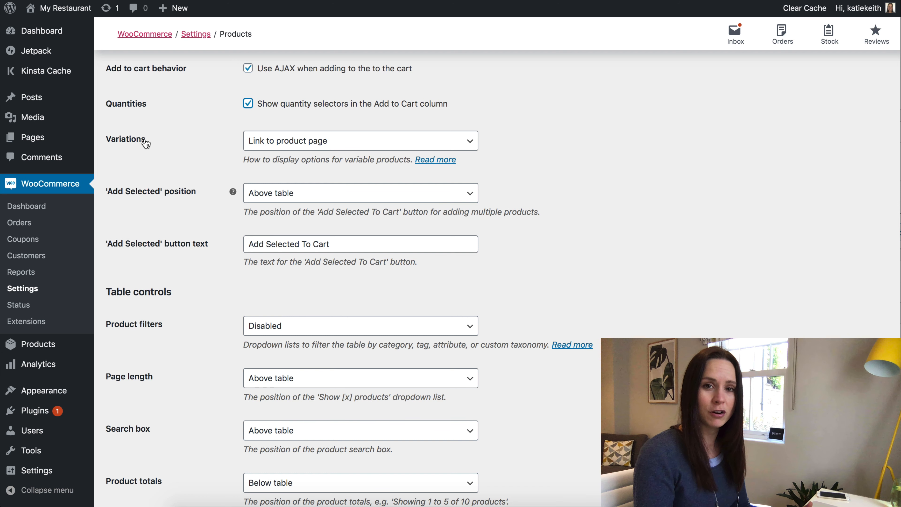
Set Variations to 'Dropdown lists in add to cart column'.
{"action": "left_click", "coordinate": [267, 142]}
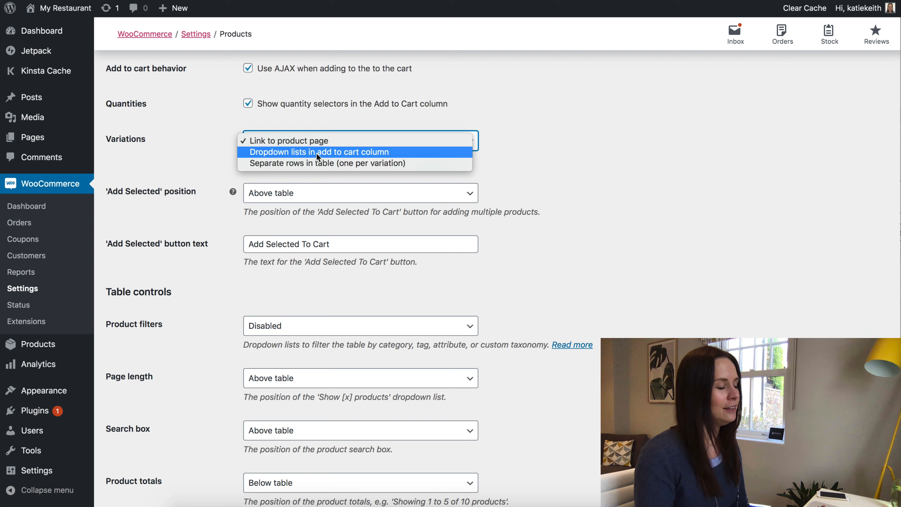
{"action": "left_click", "coordinate": [354, 153]}
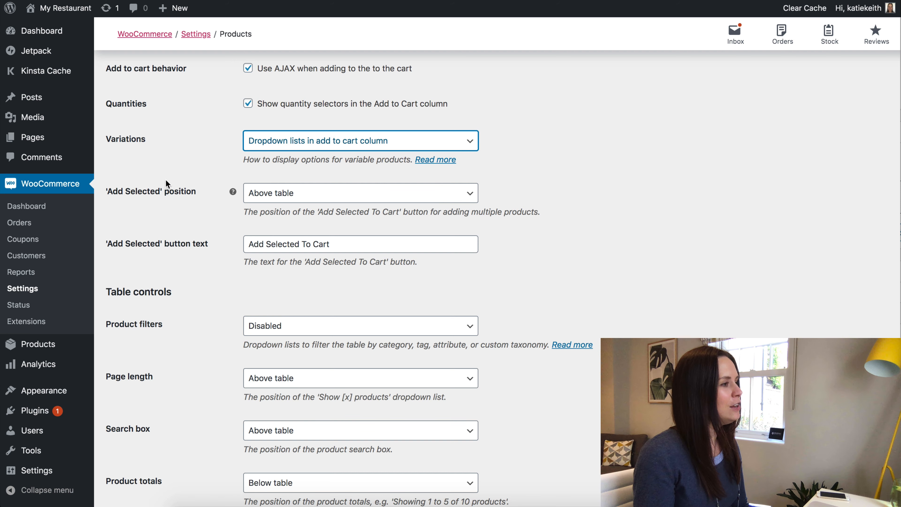
{"action": "scroll", "coordinate": [211, 162], "scroll_direction": "up", "scroll_amount": 3}
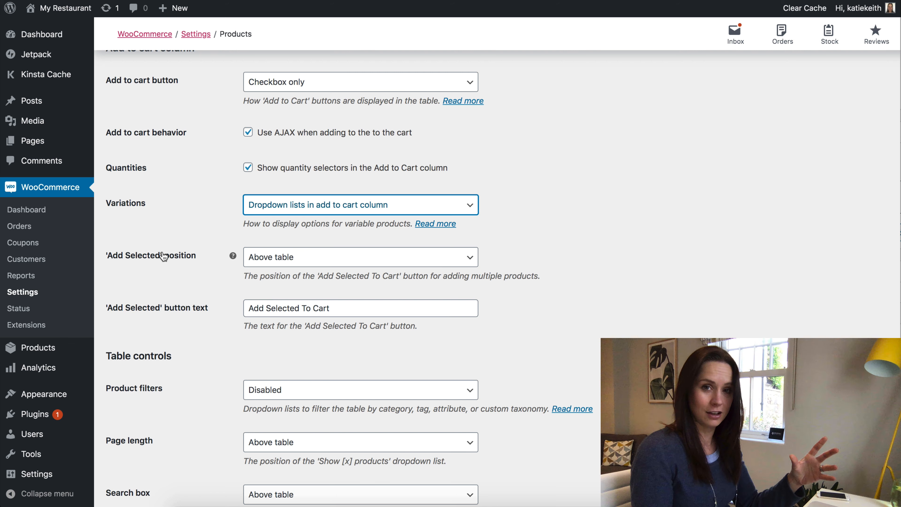
Set the 'Add Selected' button position to 'Below table'.
{"action": "left_click", "coordinate": [282, 262]}
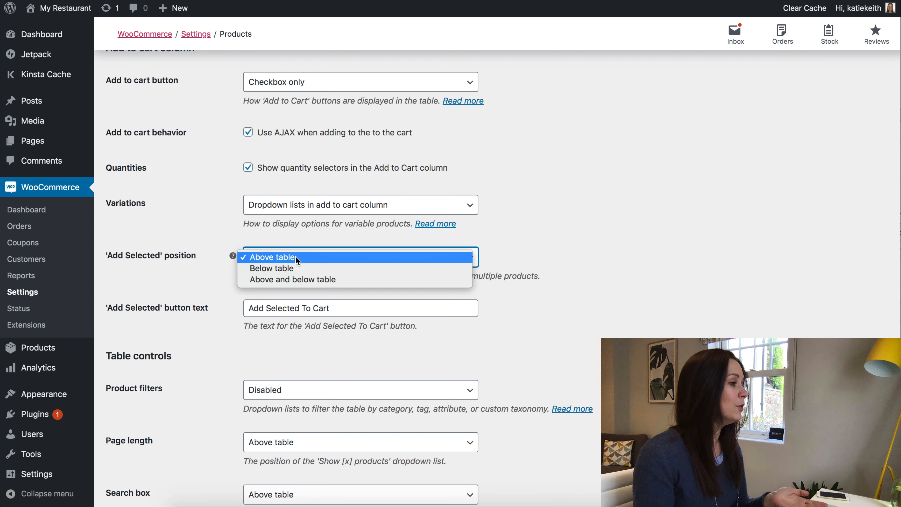
{"action": "left_click", "coordinate": [289, 269]}
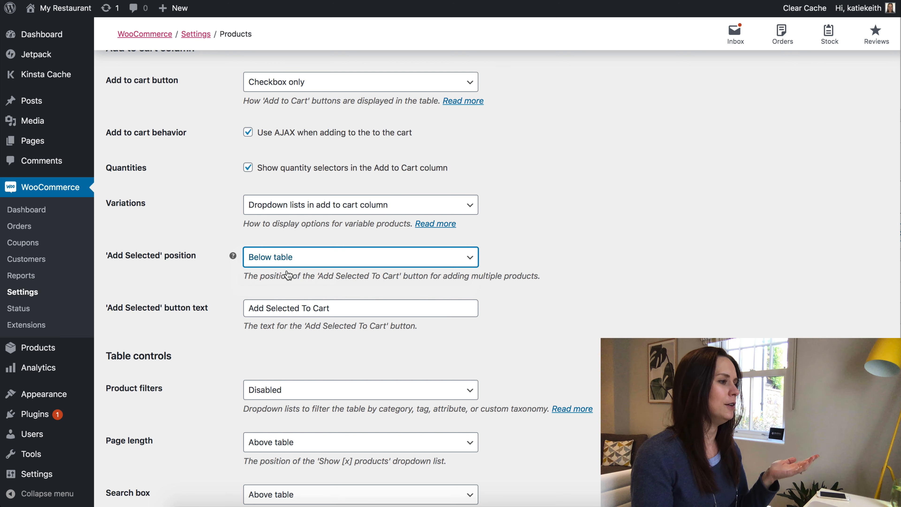
{"action": "scroll", "coordinate": [287, 271], "scroll_direction": "down", "scroll_amount": 1}
{"action": "scroll", "coordinate": [287, 270], "scroll_direction": "down", "scroll_amount": 3}
{"action": "left_click_drag", "start_coordinate": [330, 211], "coordinate": [181, 207]}
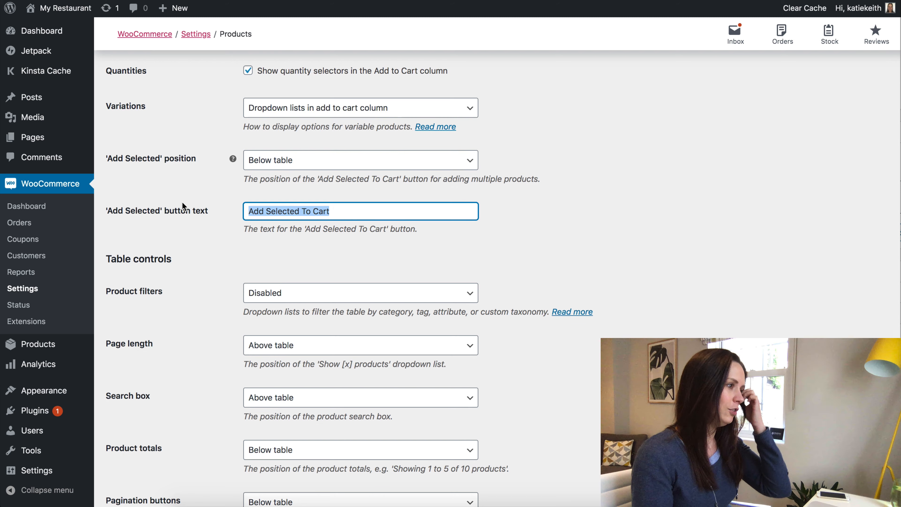
{"action": "scroll", "coordinate": [254, 210], "scroll_direction": "down", "scroll_amount": 4}
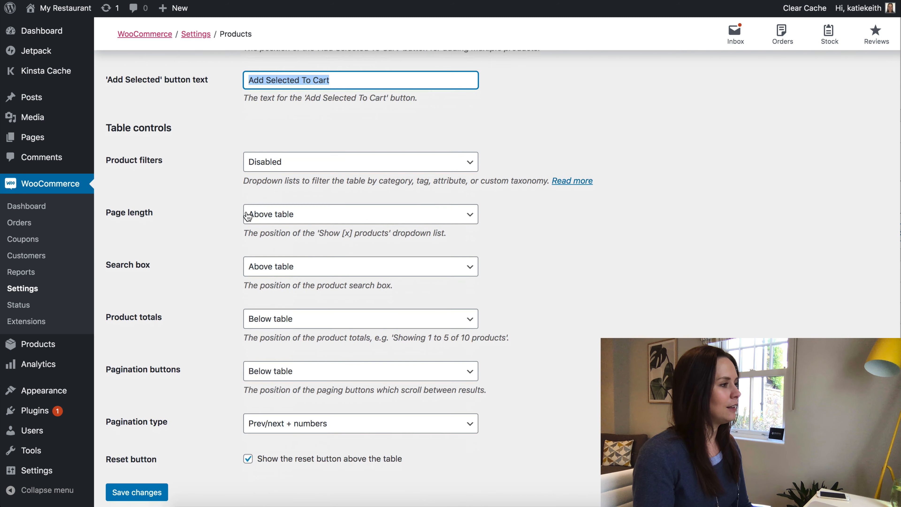
{"action": "scroll", "coordinate": [289, 193], "scroll_direction": "down", "scroll_amount": 1}
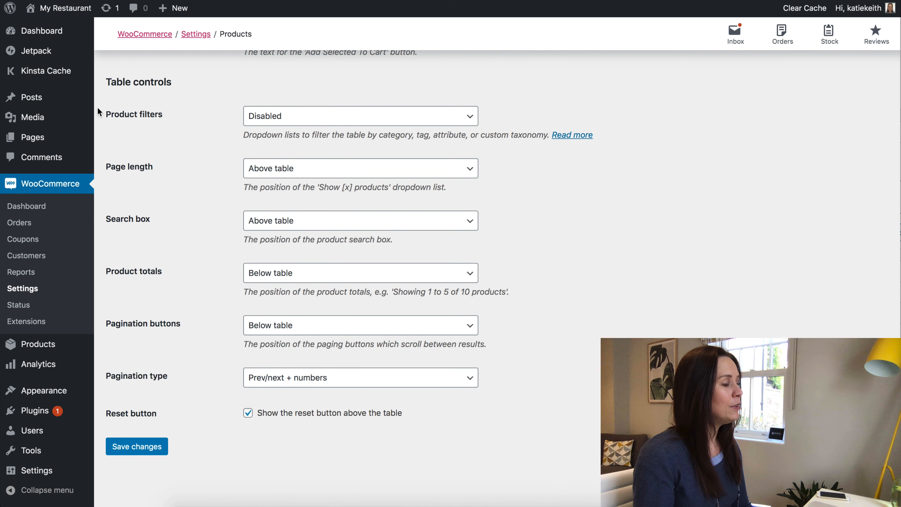
Set Product filters to Custom with 'categories,tags'.
{"action": "left_click", "coordinate": [307, 119]}
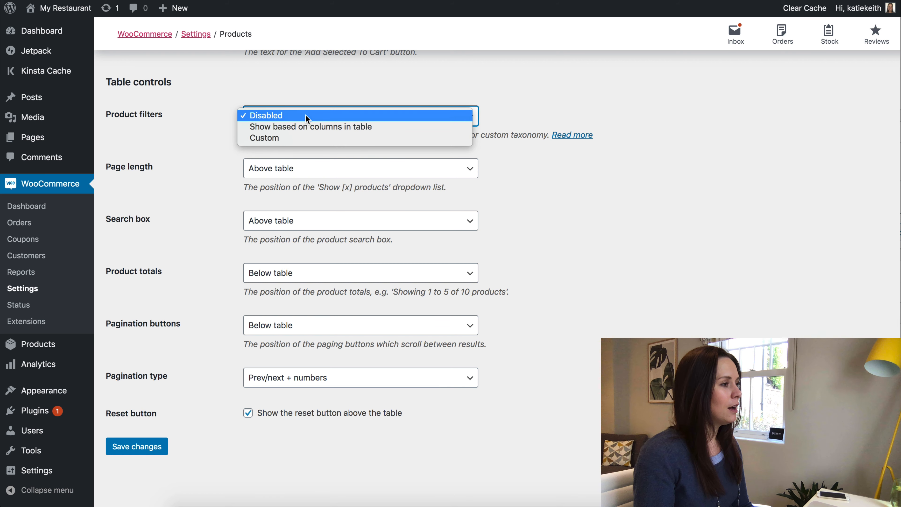
{"action": "left_click", "coordinate": [293, 138]}
{"action": "left_click", "coordinate": [270, 167]}
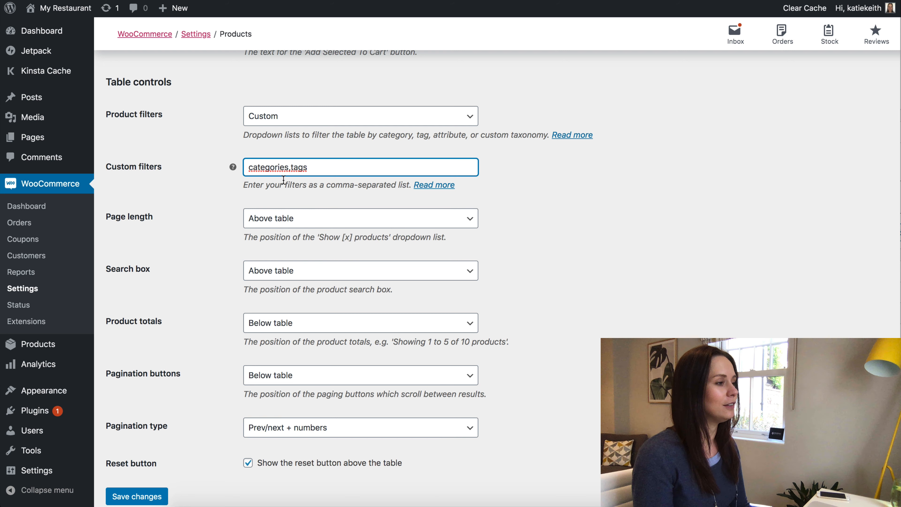
{"action": "scroll", "coordinate": [305, 224], "scroll_direction": "down", "scroll_amount": 2}
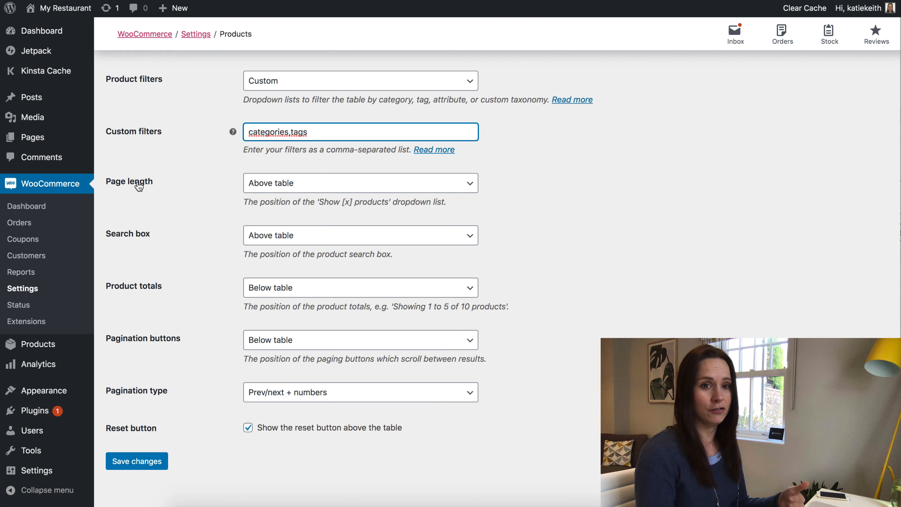
Hide page length, search box and product totals, turn off the reset button, and save changes.
{"action": "left_click", "coordinate": [299, 190]}
{"action": "left_click", "coordinate": [289, 217]}
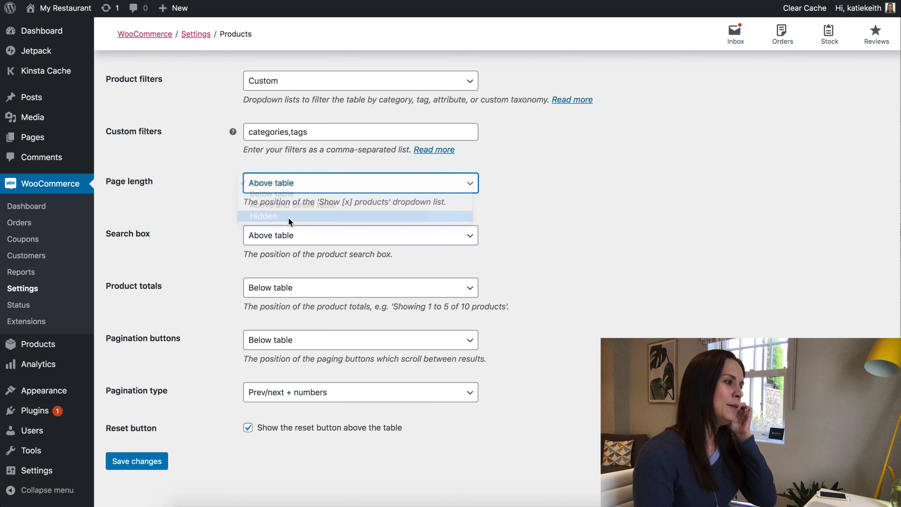
{"action": "left_click", "coordinate": [267, 237]}
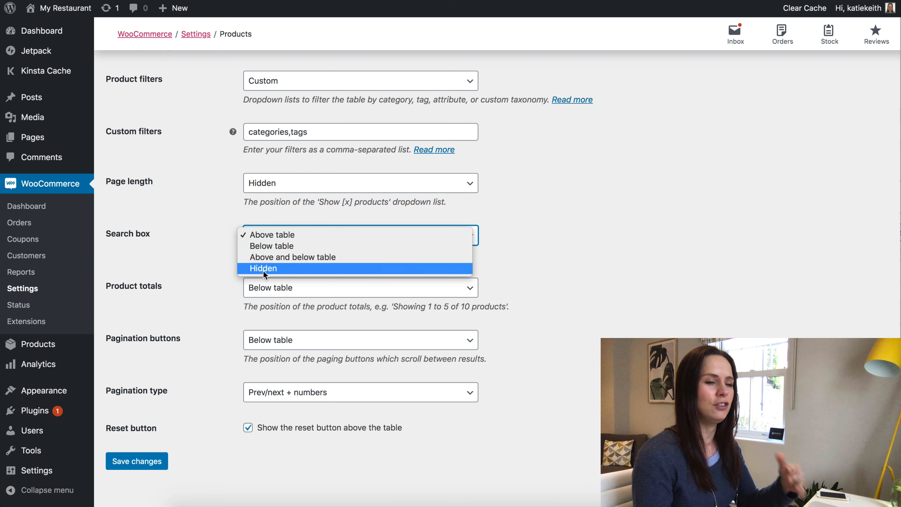
{"action": "left_click", "coordinate": [263, 272]}
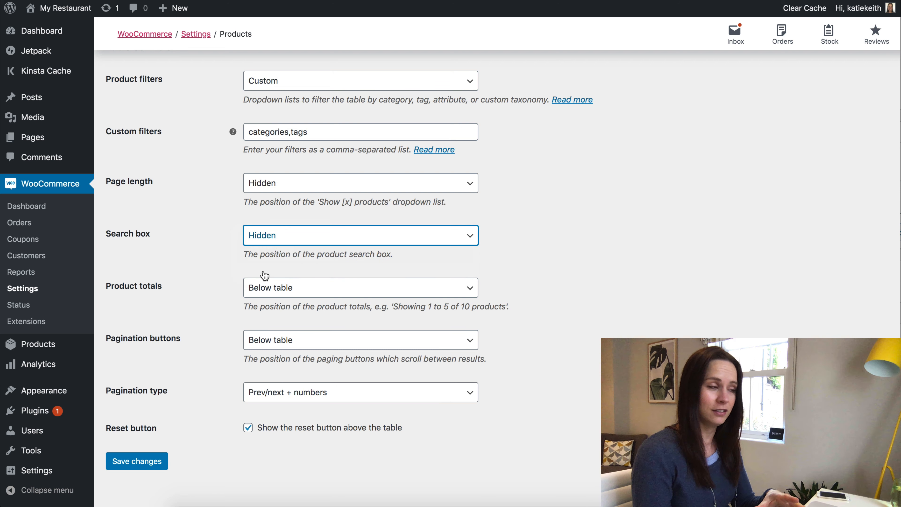
{"action": "left_click", "coordinate": [303, 291]}
{"action": "left_click", "coordinate": [292, 310]}
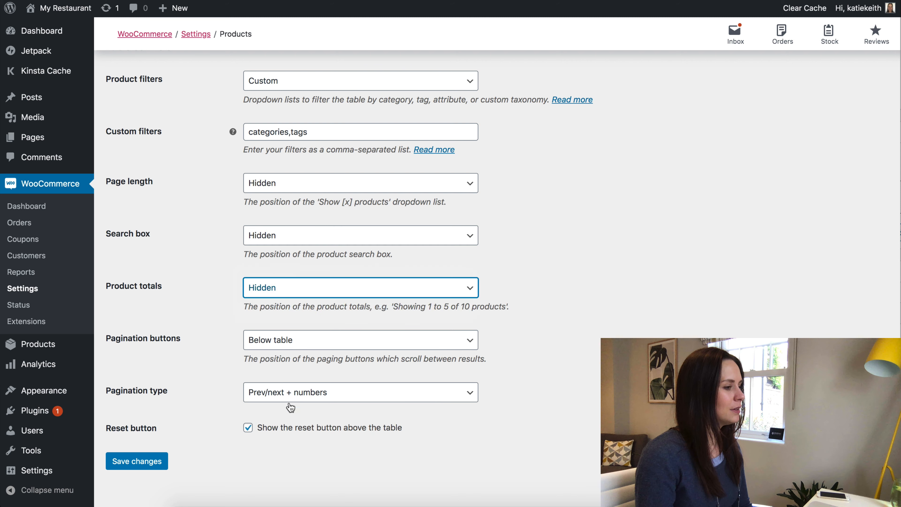
{"action": "left_click", "coordinate": [248, 429]}
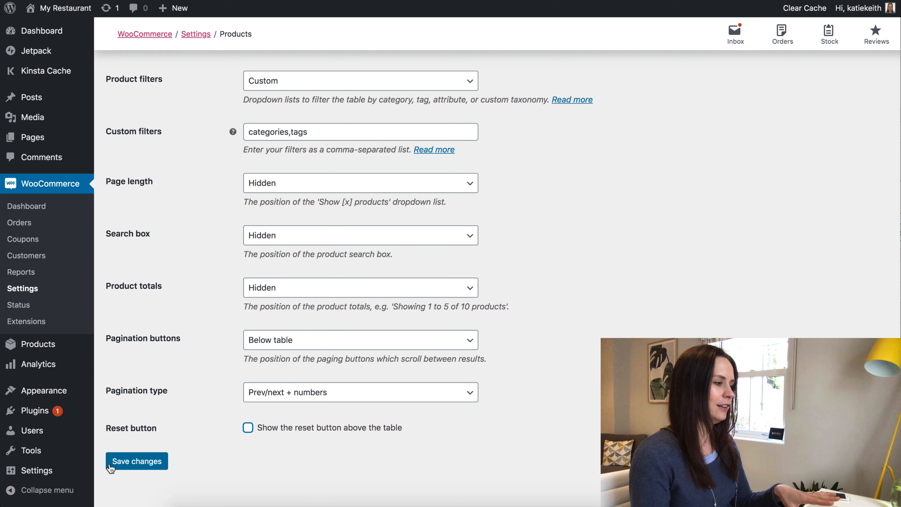
{"action": "left_click", "coordinate": [111, 466]}
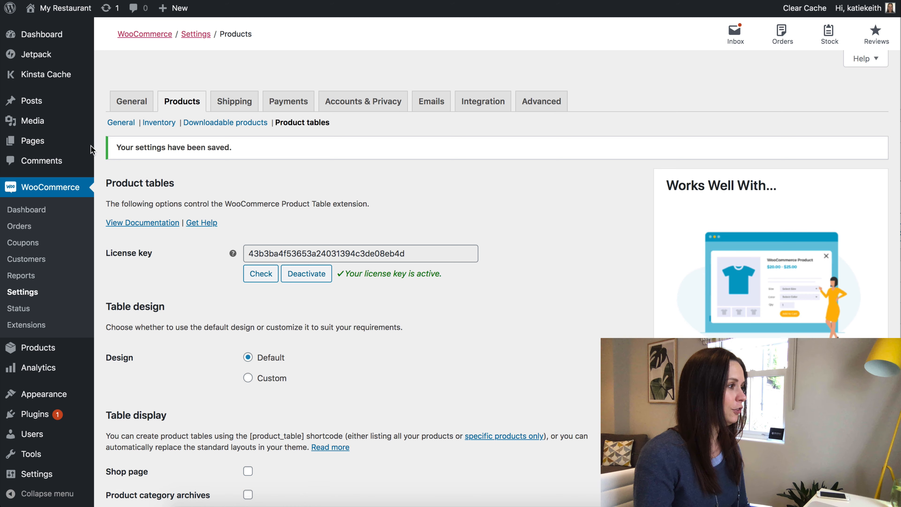
Add a new page titled 'Order Food Online' and place the cursor in its first paragraph block.
{"action": "mouse_move", "coordinate": [34, 147]}
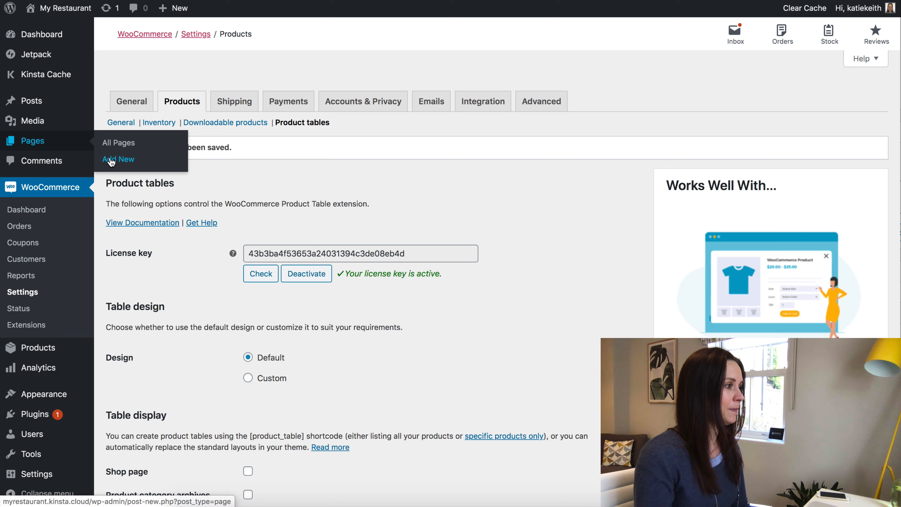
{"action": "left_click", "coordinate": [121, 161]}
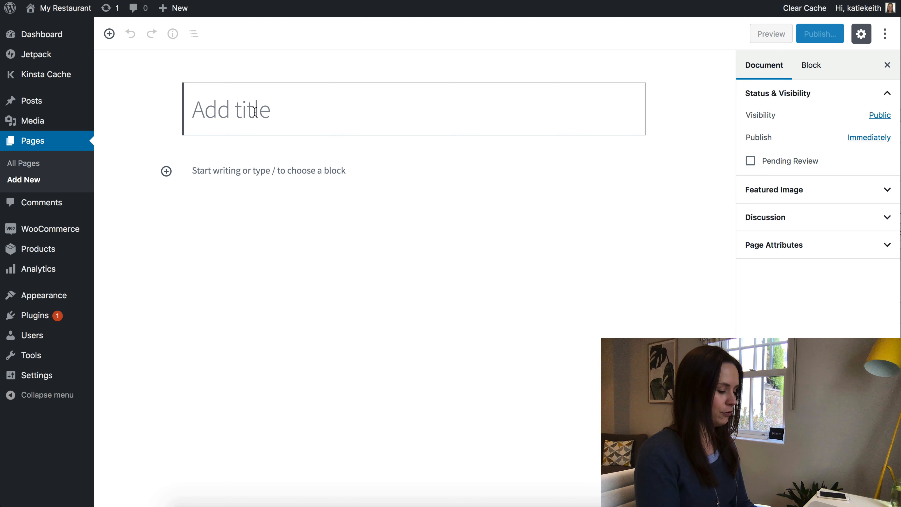
{"action": "type", "text": "Order Food"}
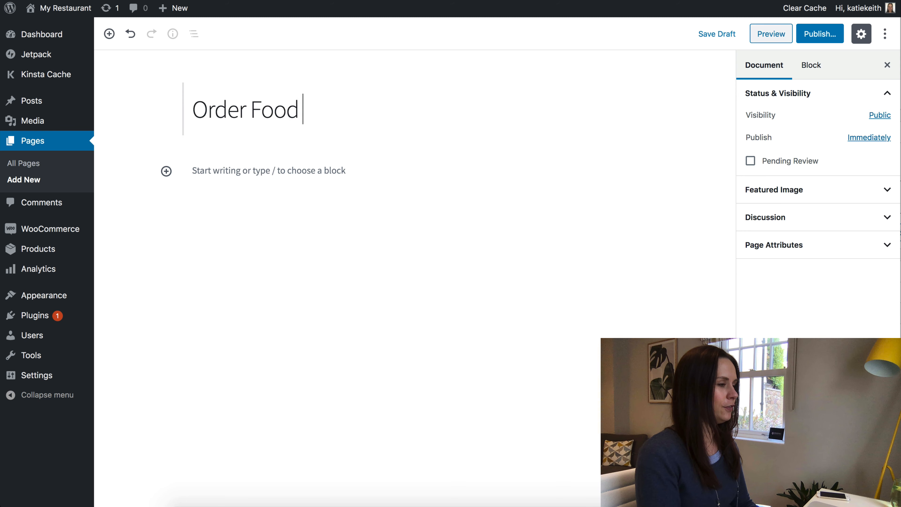
{"action": "type", "text": " Online"}
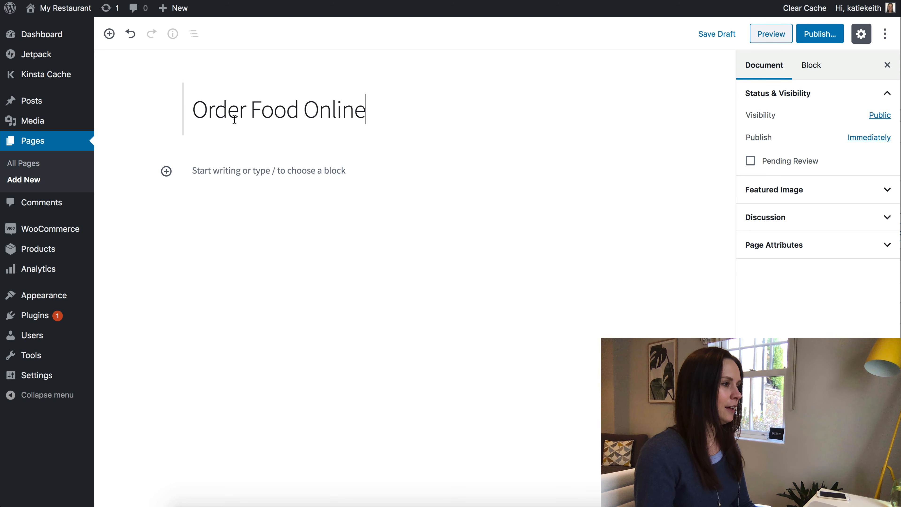
{"action": "left_click", "coordinate": [217, 170]}
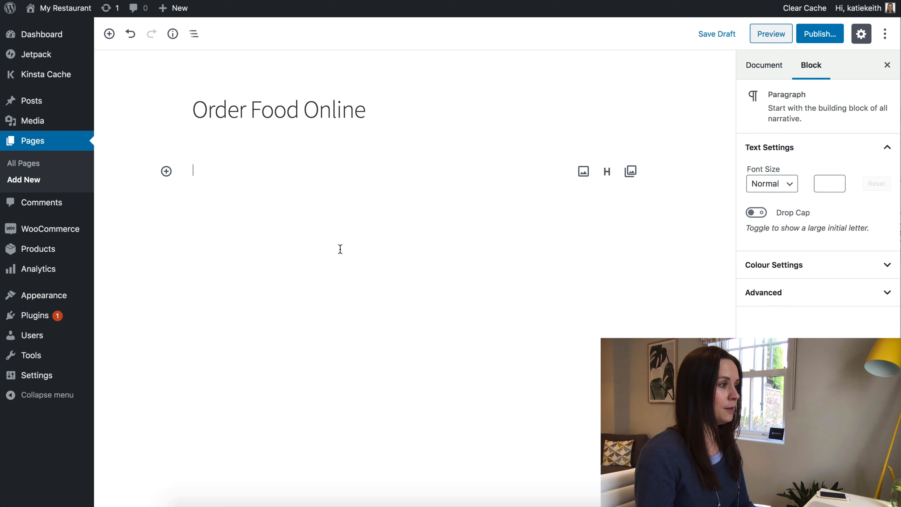
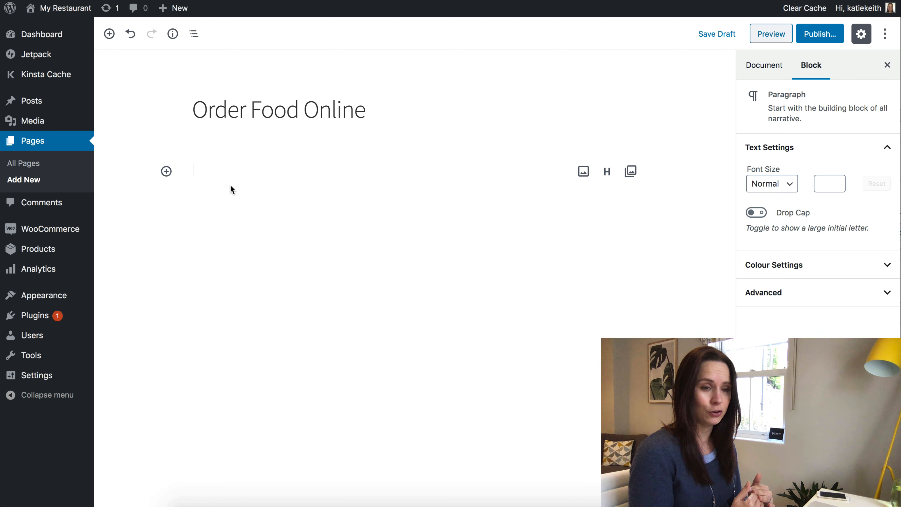
Add the [product_table] shortcode to the page and set its template to Full width.
{"action": "type", "text": "["}
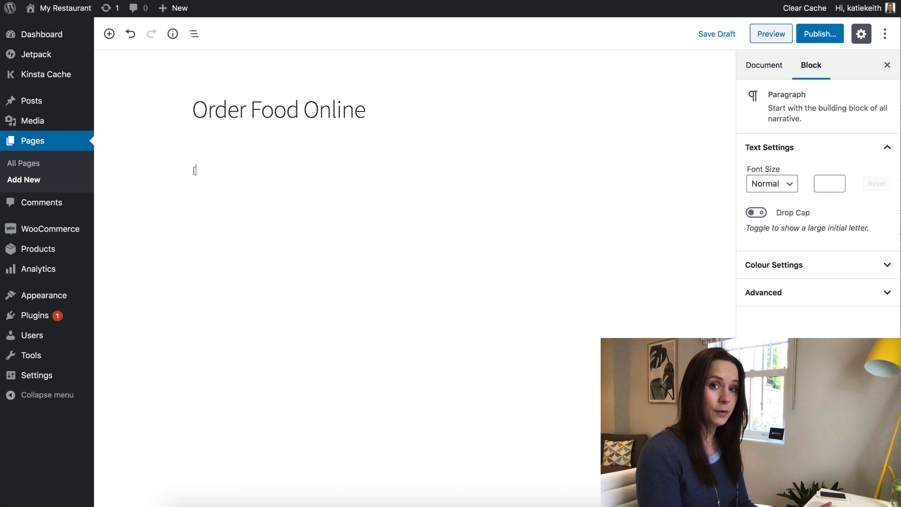
{"action": "type", "text": "product_table"}
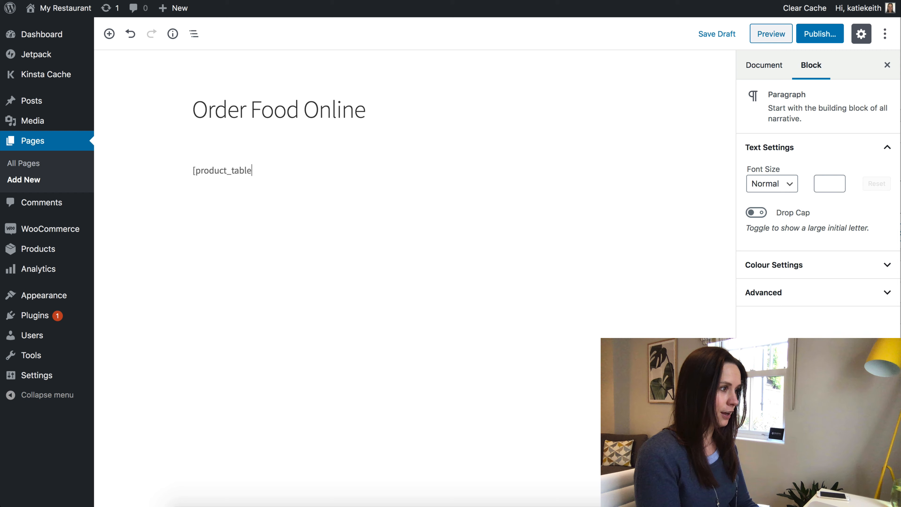
{"action": "type", "text": "]["}
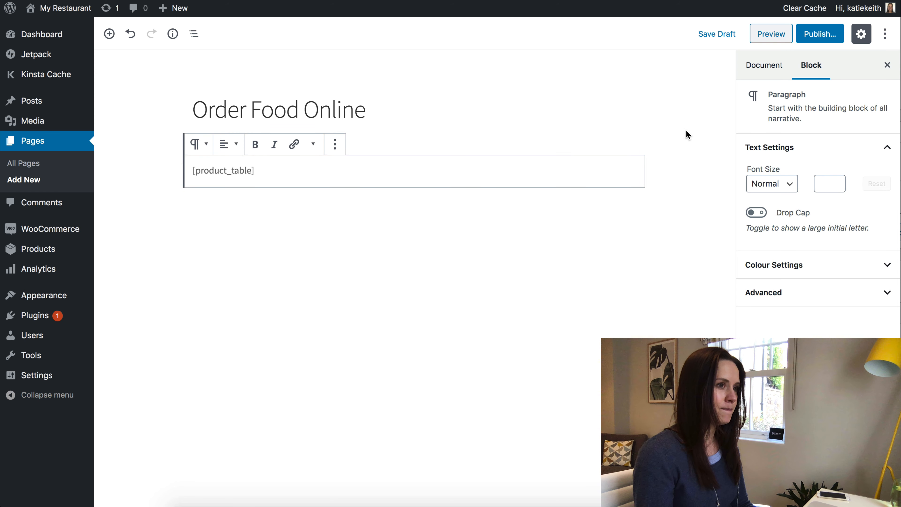
{"action": "left_click", "coordinate": [761, 69]}
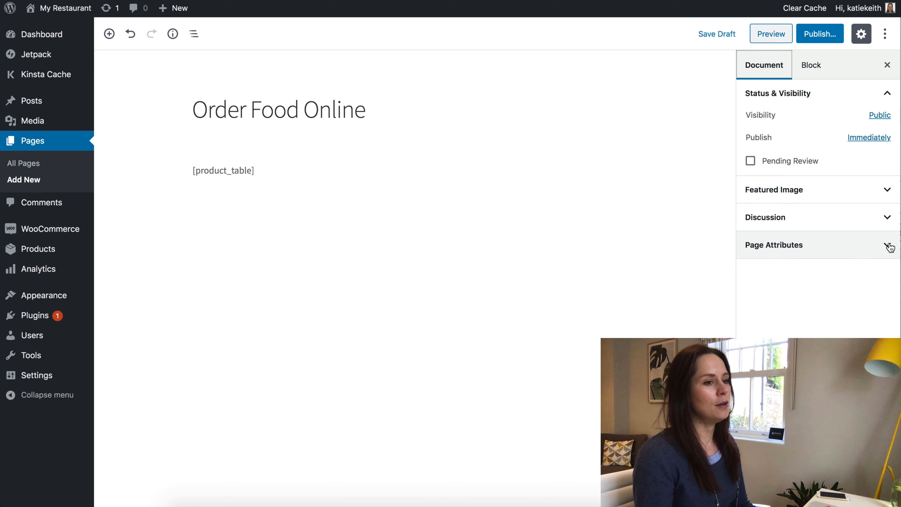
{"action": "left_click", "coordinate": [797, 245]}
{"action": "left_click", "coordinate": [823, 283]}
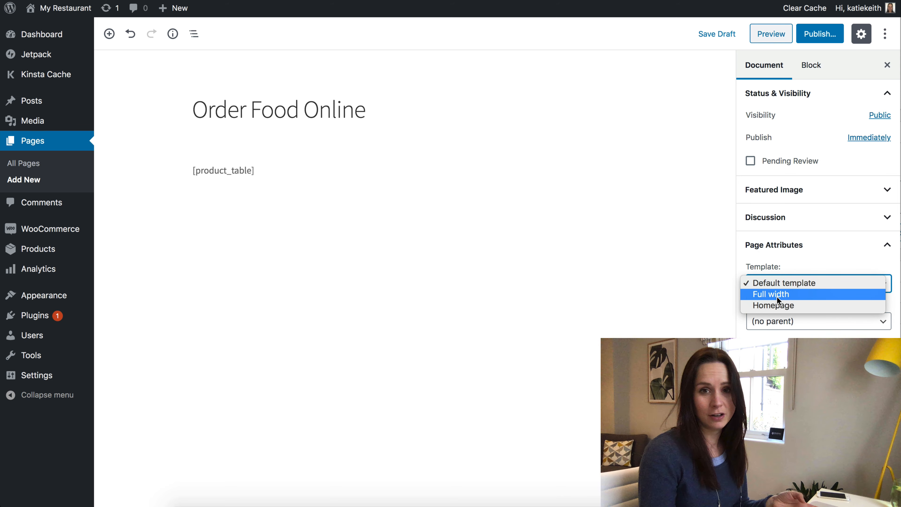
{"action": "left_click", "coordinate": [777, 296]}
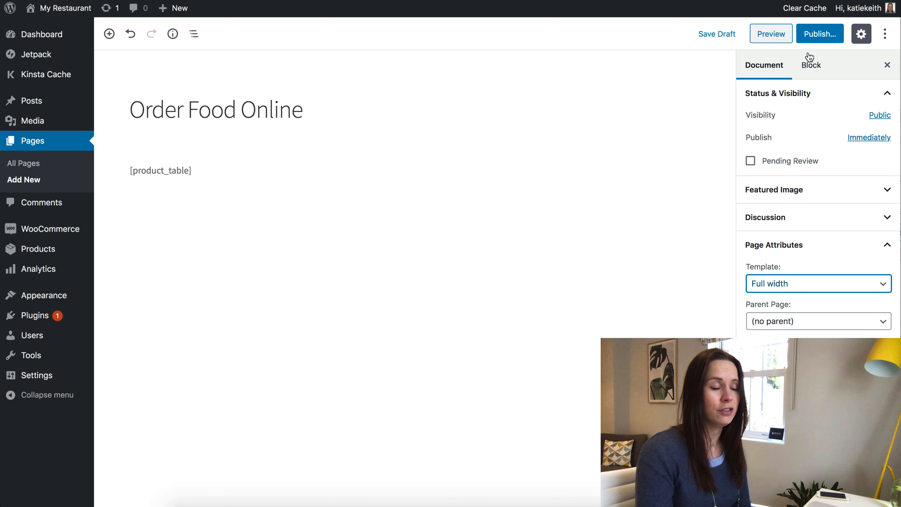
Publish the Order Food Online page and view it on the live site.
{"action": "left_click", "coordinate": [821, 35]}
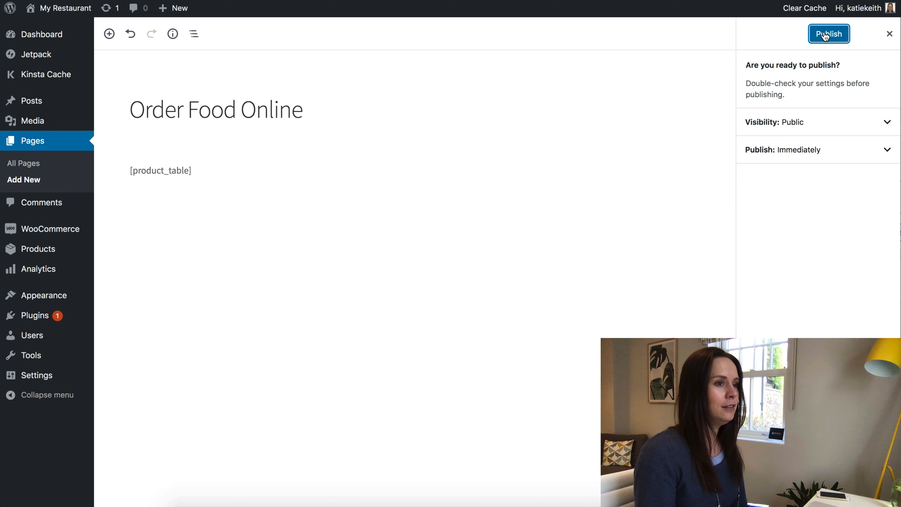
{"action": "left_click", "coordinate": [827, 35]}
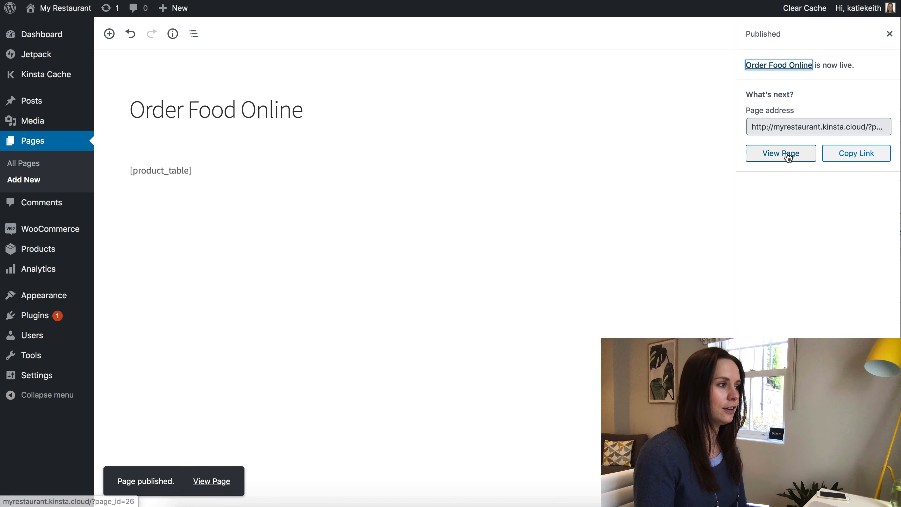
{"action": "left_click", "coordinate": [788, 157]}
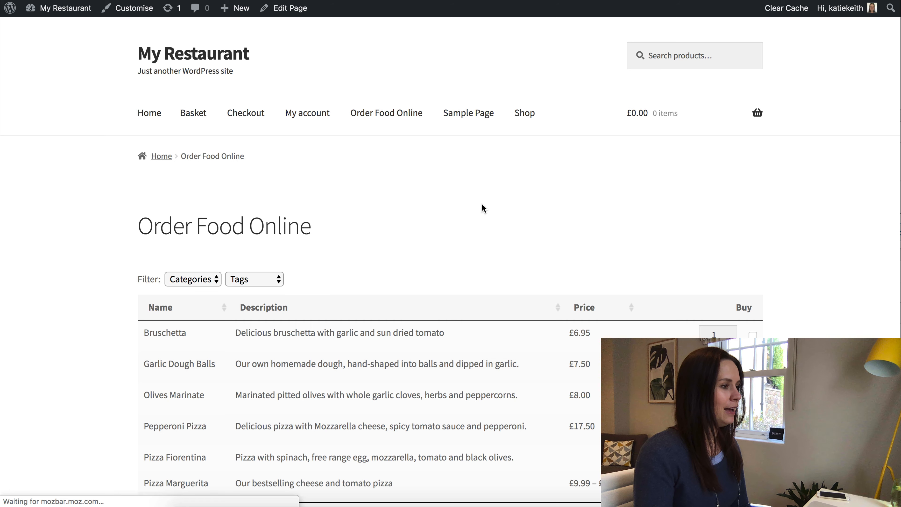
{"action": "scroll", "coordinate": [482, 204], "scroll_direction": "down", "scroll_amount": 5}
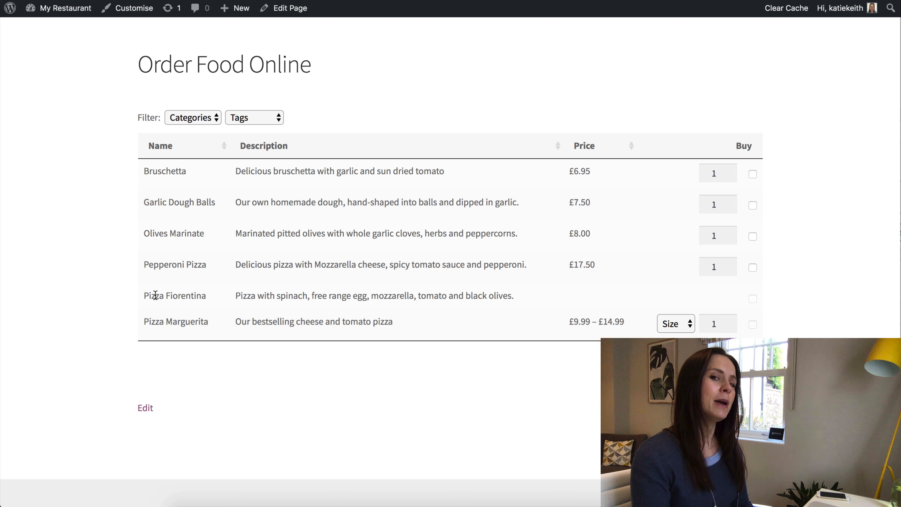
Set the Pizza Marguerita size to Large in the product table.
{"action": "left_click_drag", "start_coordinate": [142, 295], "coordinate": [225, 302]}
{"action": "left_click", "coordinate": [589, 297]}
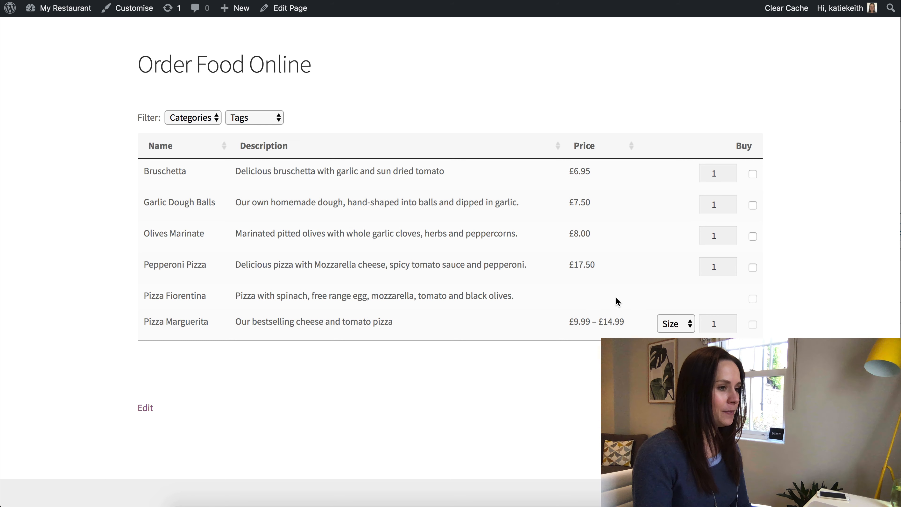
{"action": "left_click_drag", "start_coordinate": [281, 323], "coordinate": [369, 324]}
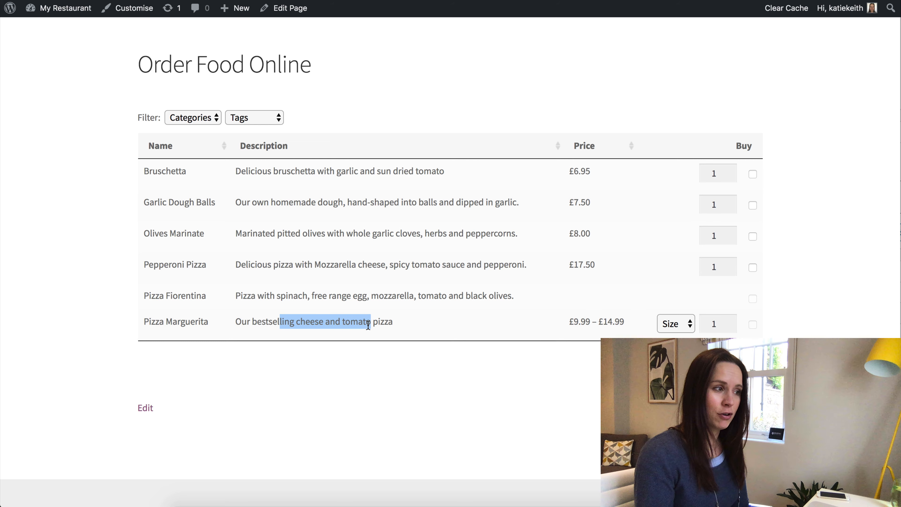
{"action": "left_click", "coordinate": [679, 328]}
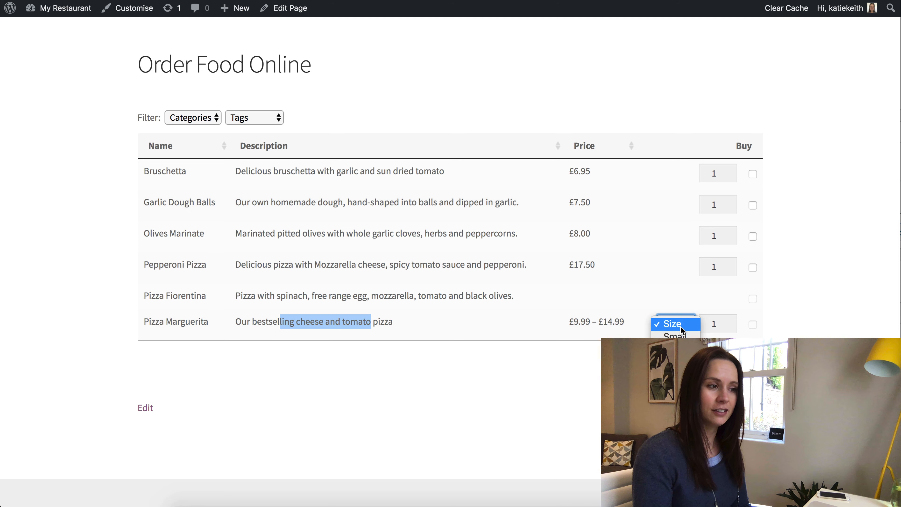
{"action": "left_click", "coordinate": [675, 335]}
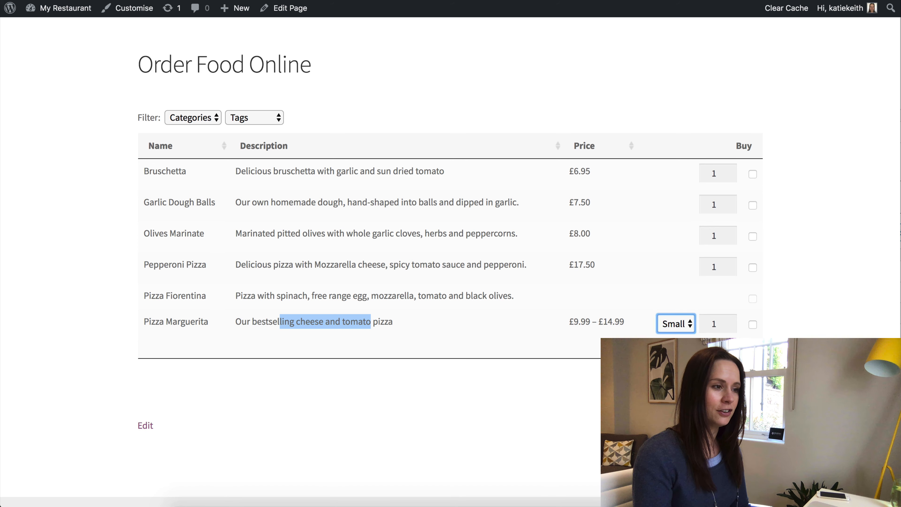
{"action": "left_click", "coordinate": [673, 366]}
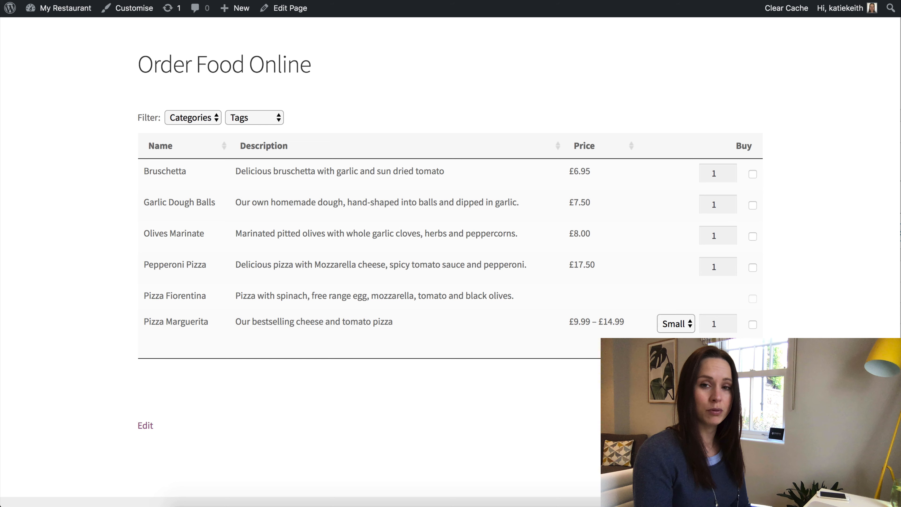
{"action": "left_click", "coordinate": [683, 323]}
{"action": "left_click", "coordinate": [676, 336]}
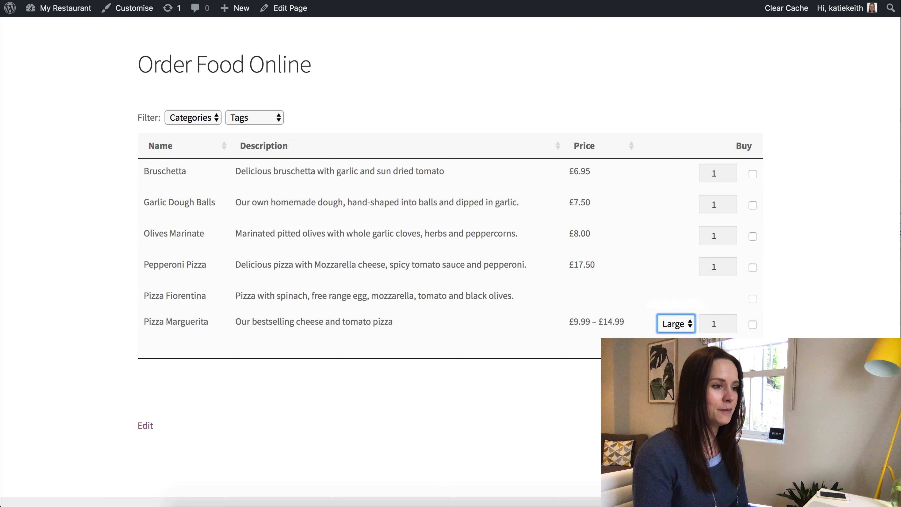
Filter the product table by category, first Mains, then Starter.
{"action": "left_click", "coordinate": [217, 123]}
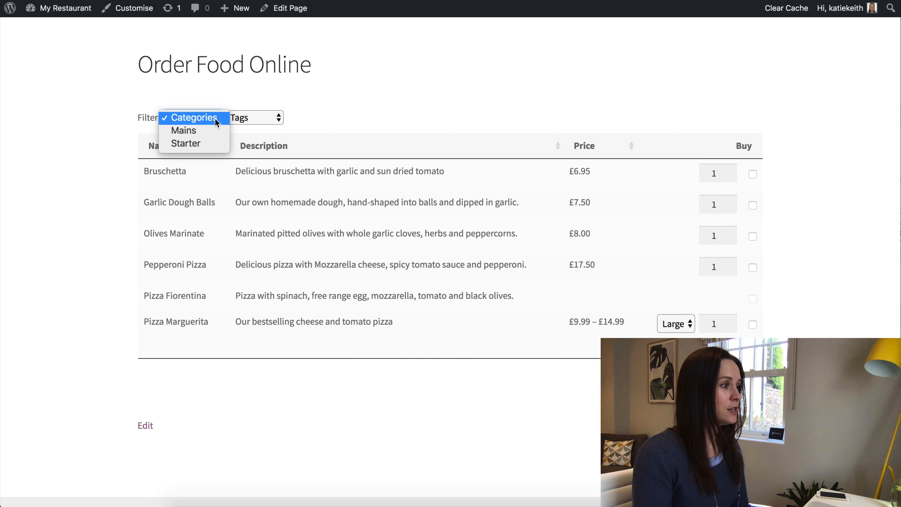
{"action": "left_click", "coordinate": [211, 130]}
{"action": "left_click", "coordinate": [215, 115]}
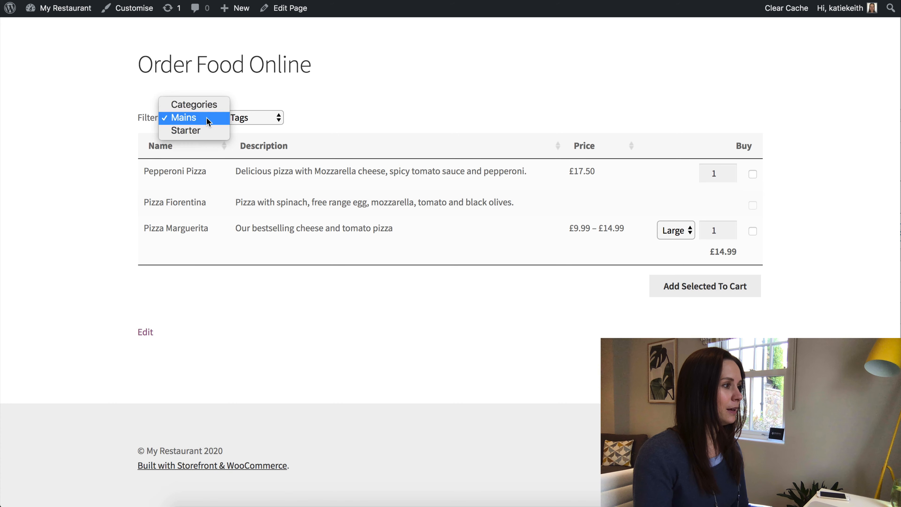
{"action": "left_click", "coordinate": [205, 131]}
{"action": "left_click", "coordinate": [212, 123]}
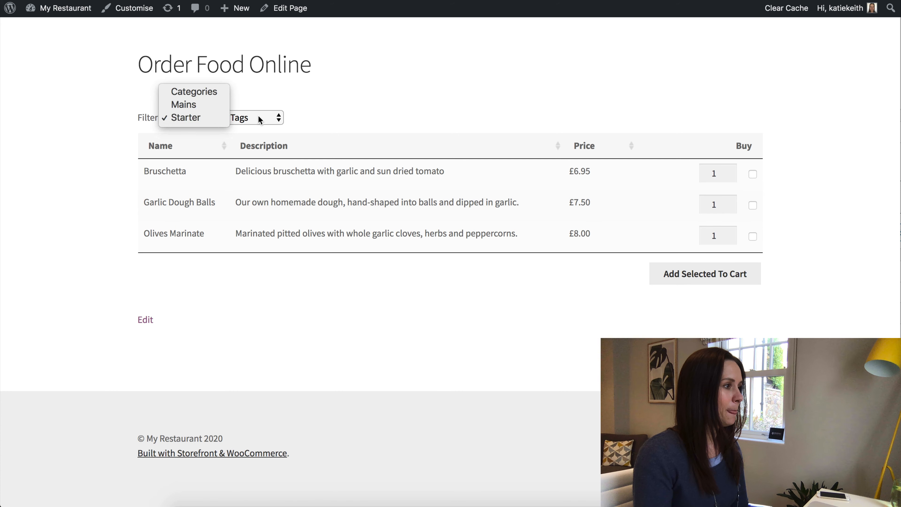
{"action": "left_click", "coordinate": [258, 117]}
Narrow the starters by tag to Healthy, then Vegetarian, which shows no matches.
{"action": "left_click", "coordinate": [257, 119]}
{"action": "left_click", "coordinate": [258, 144]}
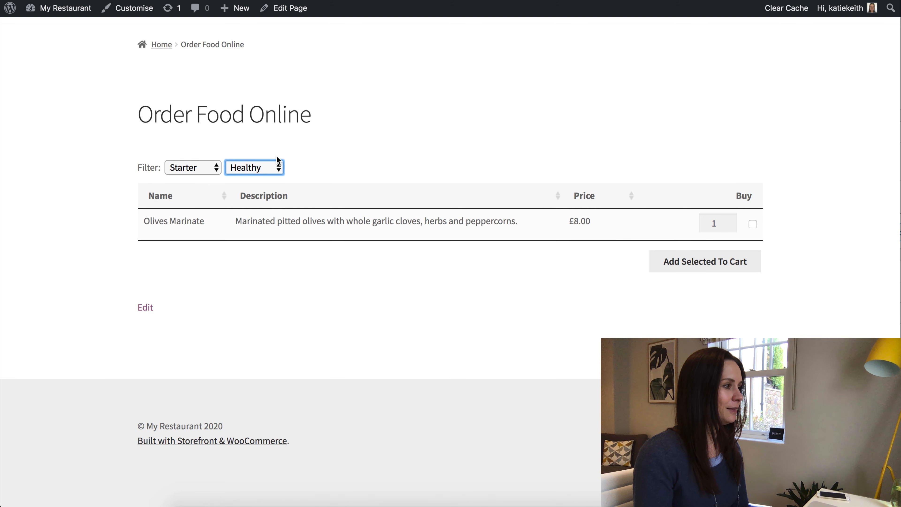
{"action": "left_click", "coordinate": [276, 160]}
{"action": "left_click", "coordinate": [267, 179]}
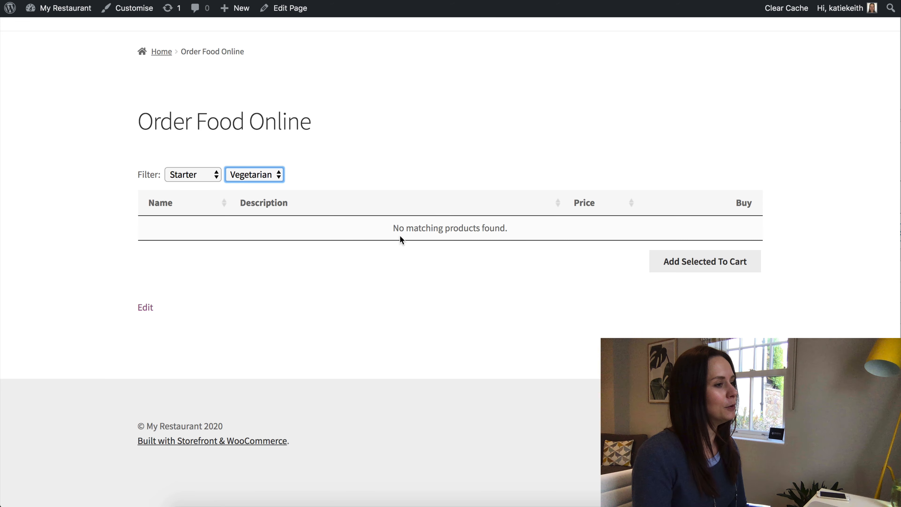
{"action": "left_click", "coordinate": [274, 174]}
{"action": "left_click", "coordinate": [312, 175]}
{"action": "left_click", "coordinate": [298, 174]}
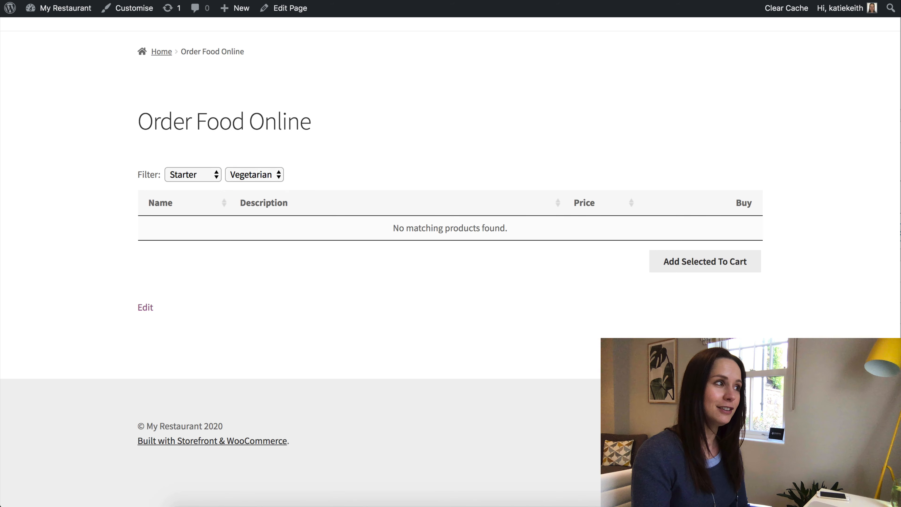
Go to the WooCommerce Products > Product tables settings.
{"action": "mouse_move", "coordinate": [42, 233]}
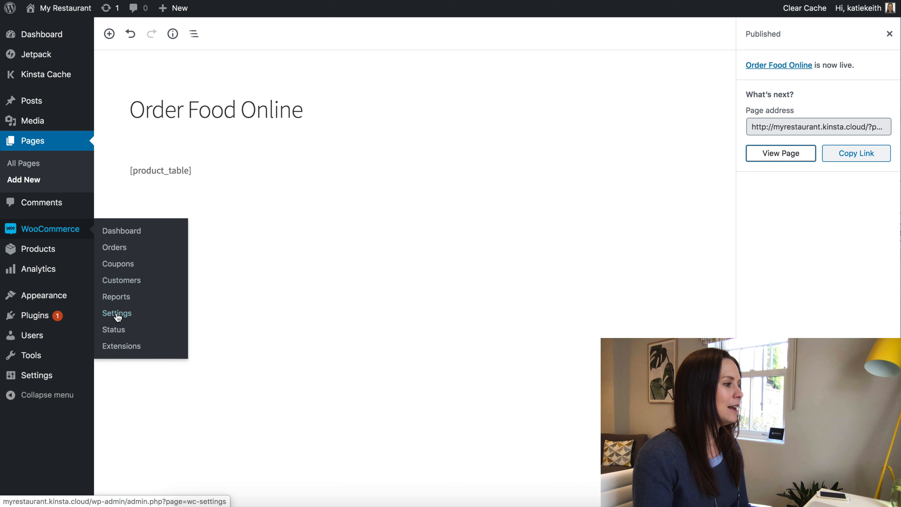
{"action": "left_click", "coordinate": [158, 311]}
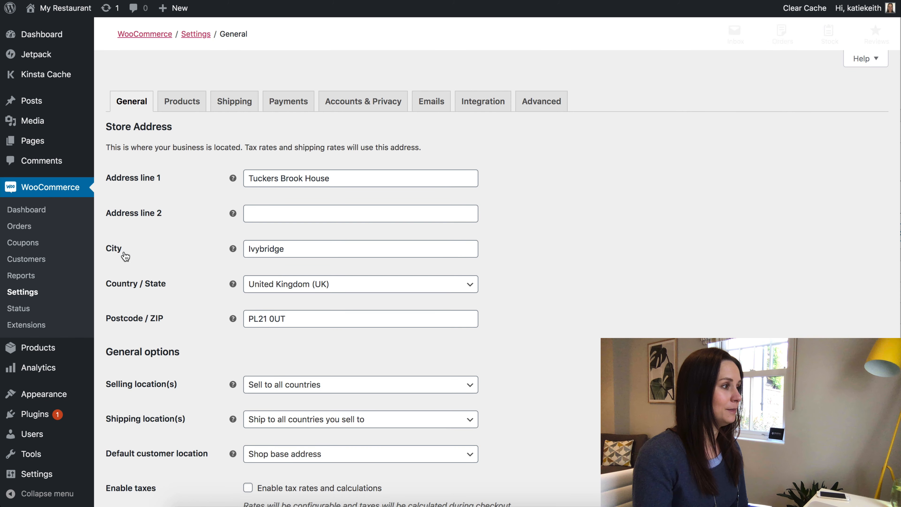
{"action": "left_click", "coordinate": [183, 102]}
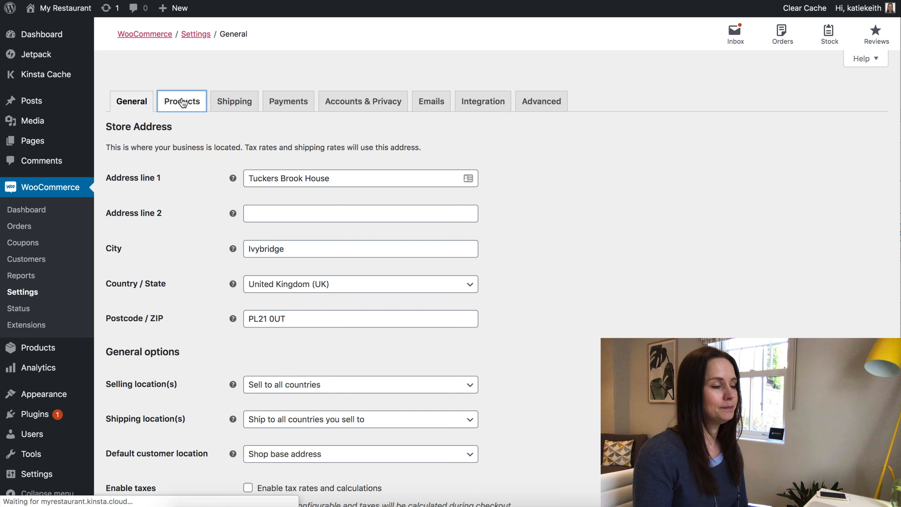
{"action": "left_click", "coordinate": [302, 124]}
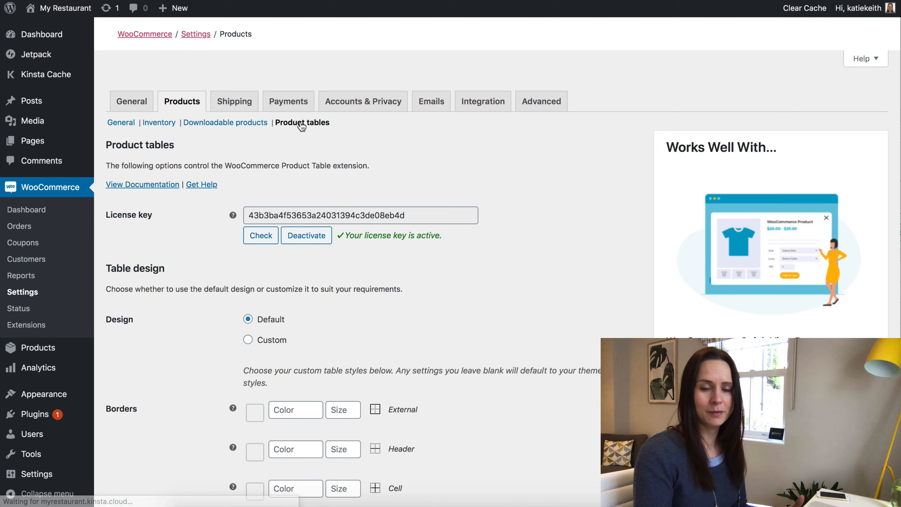
{"action": "mouse_move", "coordinate": [39, 419]}
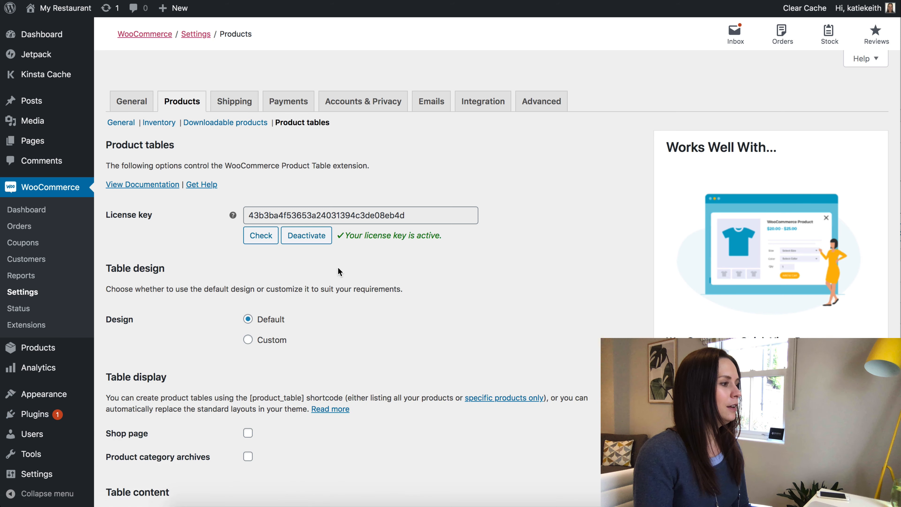
{"action": "scroll", "coordinate": [339, 270], "scroll_direction": "down", "scroll_amount": 5}
Add image to the default product table columns and save the settings.
{"action": "left_click", "coordinate": [331, 280]}
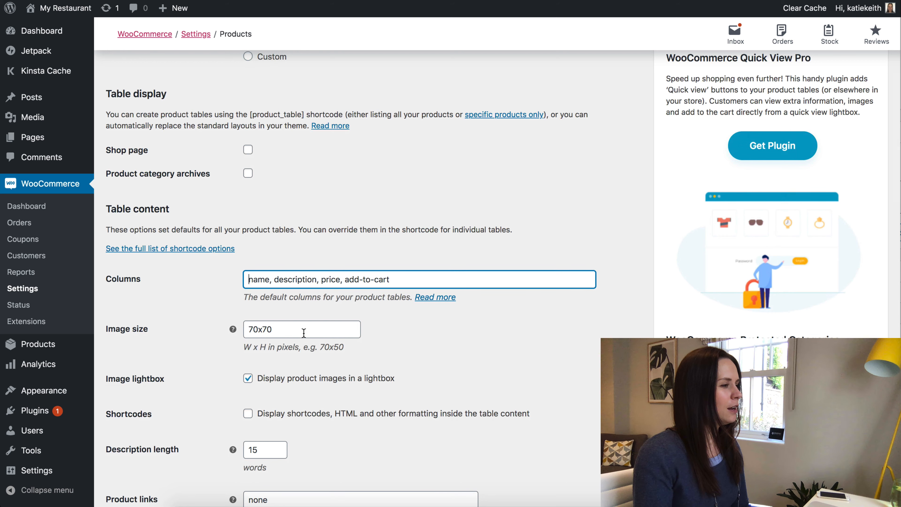
{"action": "type", "text": "image"}
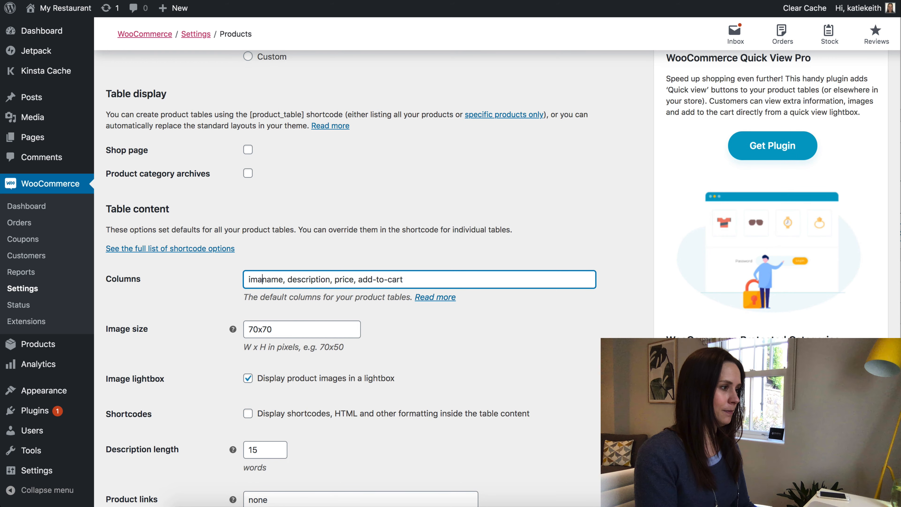
{"action": "type", "text": ","}
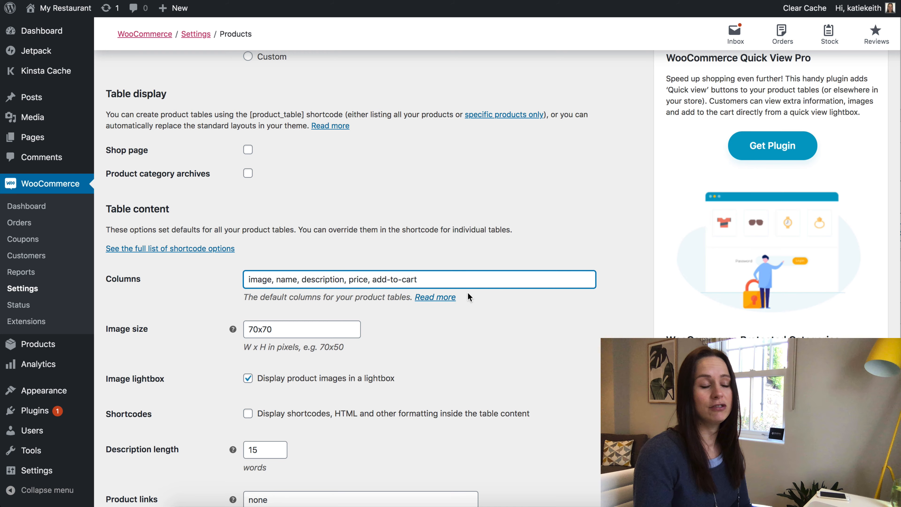
{"action": "scroll", "coordinate": [469, 293], "scroll_direction": "down", "scroll_amount": 5}
{"action": "scroll", "coordinate": [468, 294], "scroll_direction": "down", "scroll_amount": 3}
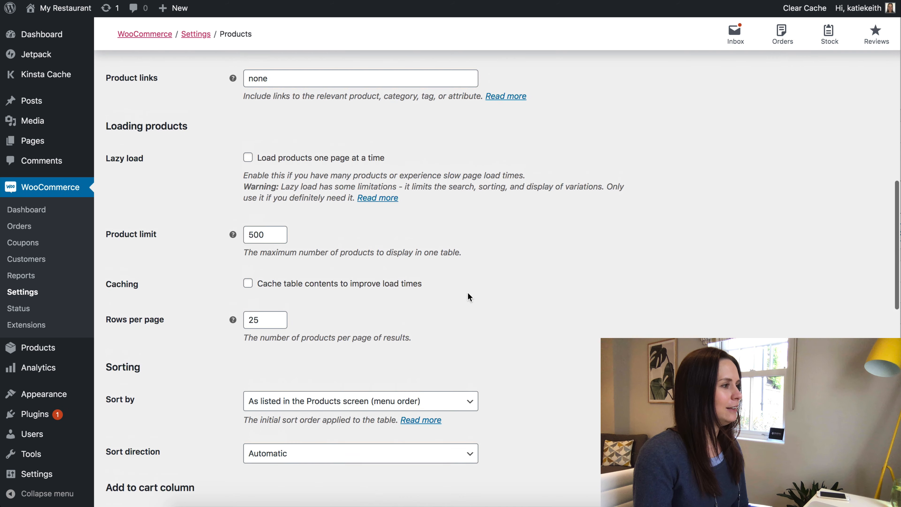
{"action": "scroll", "coordinate": [469, 297], "scroll_direction": "down", "scroll_amount": 13}
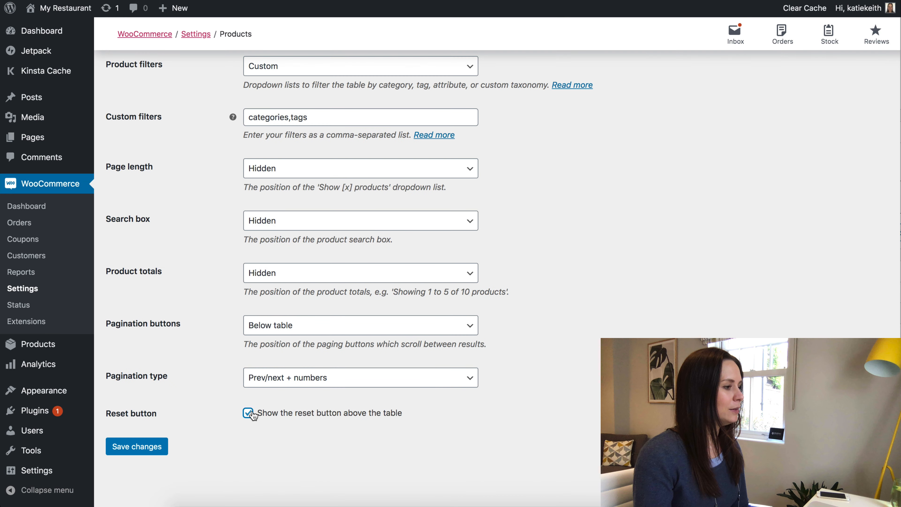
{"action": "left_click", "coordinate": [137, 446]}
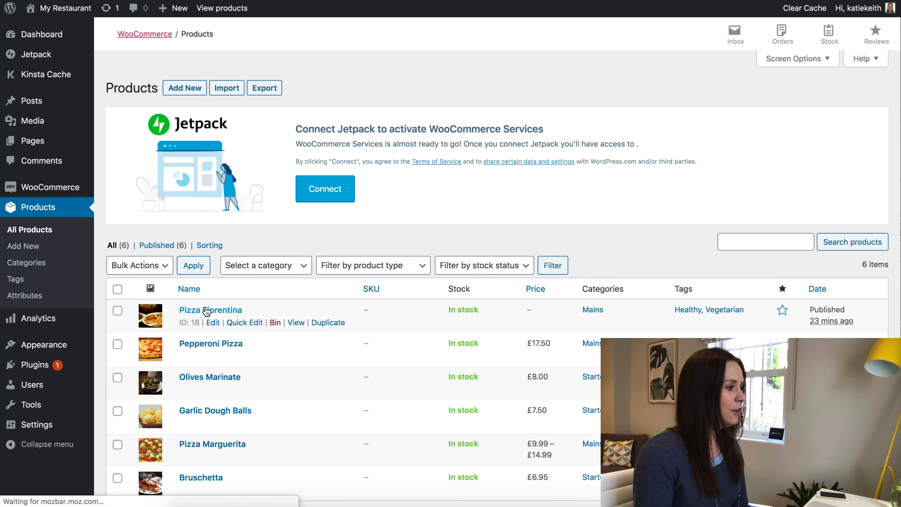
Set Pizza Fiorentina's regular price to 14.00, then reload the Order Food Online page.
{"action": "left_click", "coordinate": [201, 311]}
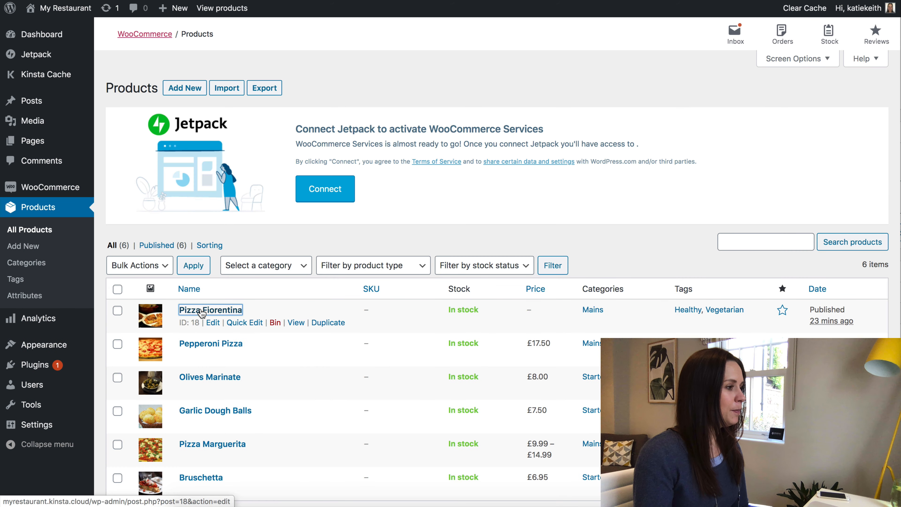
{"action": "scroll", "coordinate": [525, 297], "scroll_direction": "down", "scroll_amount": 1}
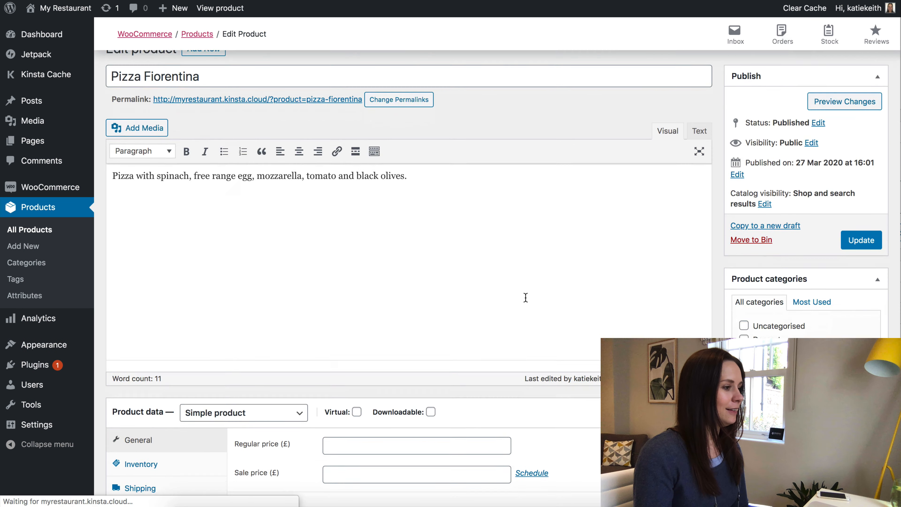
{"action": "scroll", "coordinate": [526, 298], "scroll_direction": "down", "scroll_amount": 2}
{"action": "left_click", "coordinate": [381, 371]}
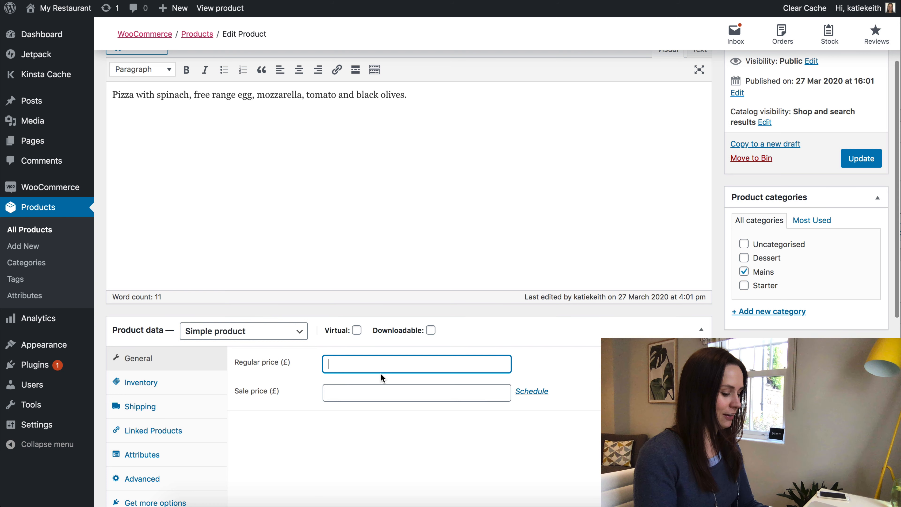
{"action": "type", "text": "14.00"}
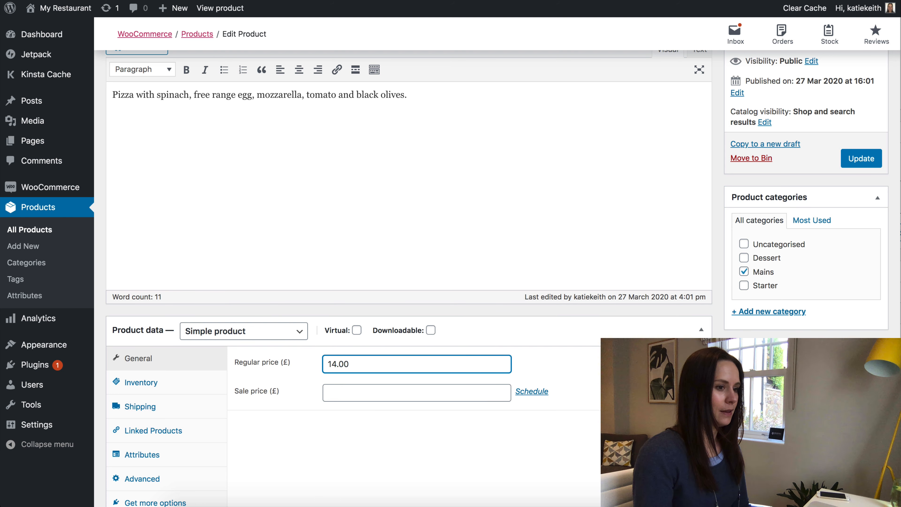
{"action": "left_click", "coordinate": [841, 163]}
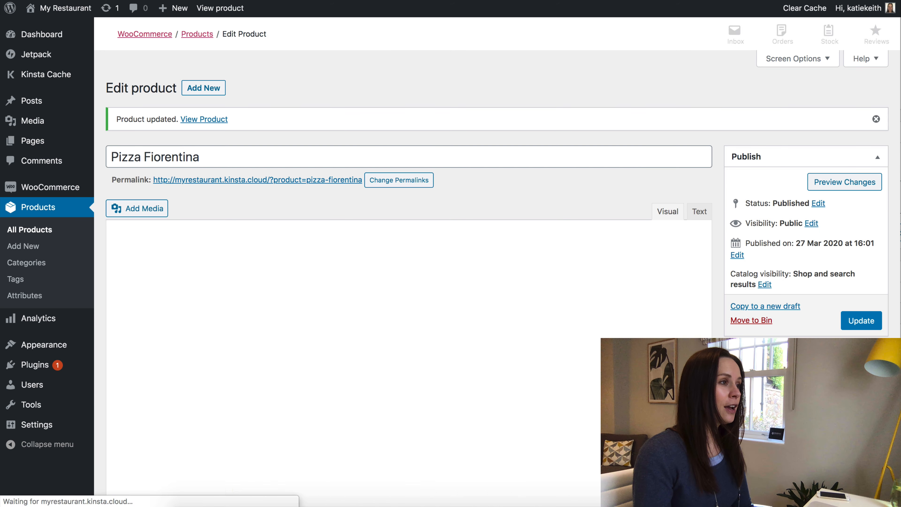
{"action": "key", "text": "ctrl+Tab"}
{"action": "key", "text": "super+r"}
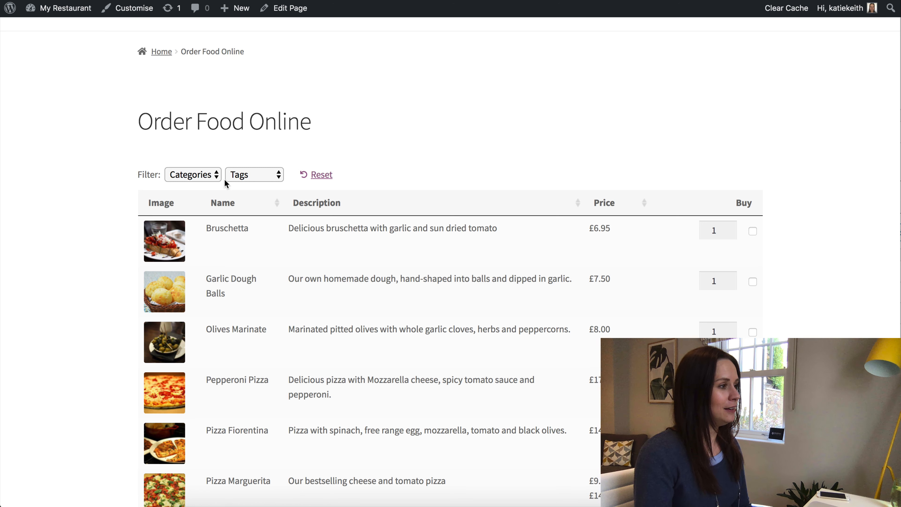
Filter the table to Mains, then reset the filters to list every product.
{"action": "left_click", "coordinate": [211, 178]}
{"action": "left_click", "coordinate": [198, 186]}
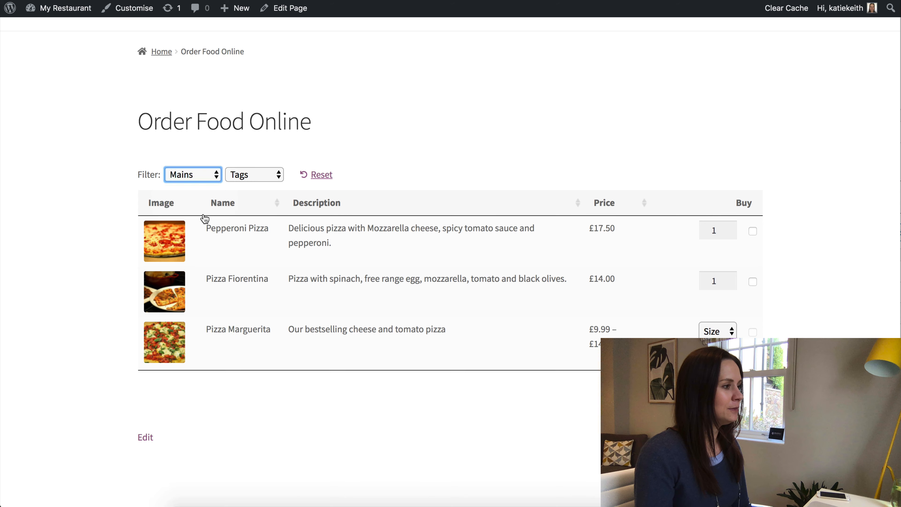
{"action": "left_click", "coordinate": [323, 177]}
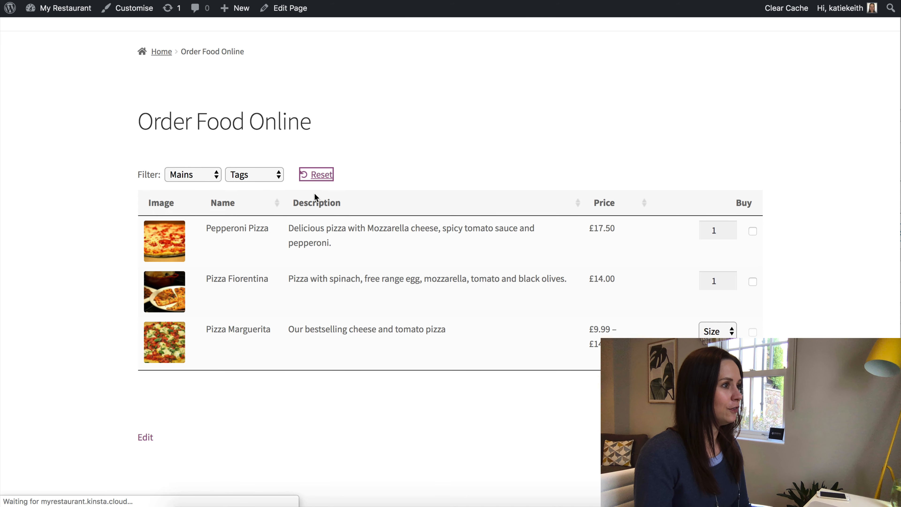
{"action": "scroll", "coordinate": [319, 274], "scroll_direction": "down", "scroll_amount": 5}
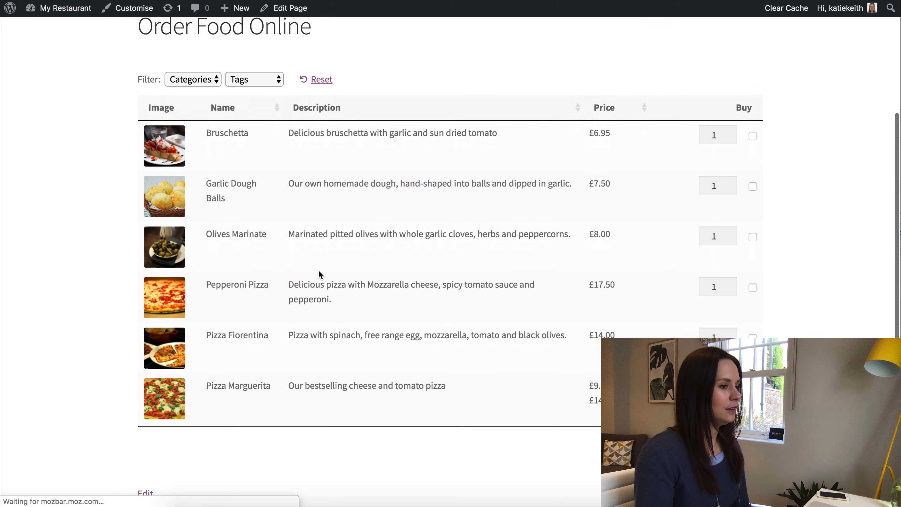
{"action": "scroll", "coordinate": [318, 274], "scroll_direction": "up", "scroll_amount": 2}
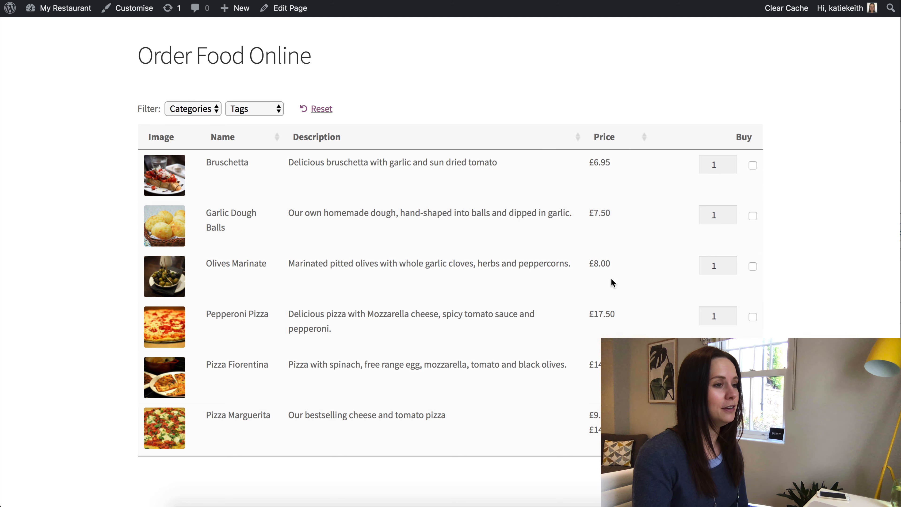
Add Bruschetta, two Garlic Dough Balls and a small Pizza Marguerita to the basket.
{"action": "left_click_drag", "start_coordinate": [228, 369], "coordinate": [617, 367]}
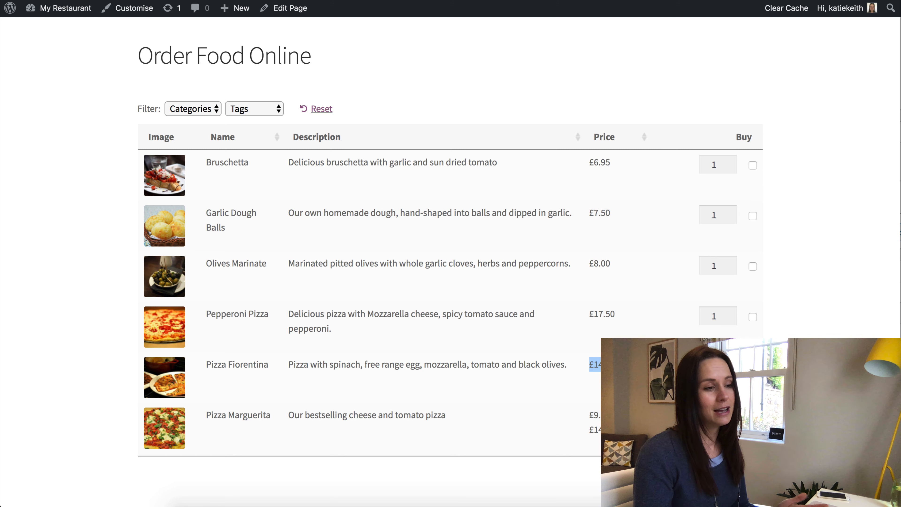
{"action": "left_click", "coordinate": [731, 213]}
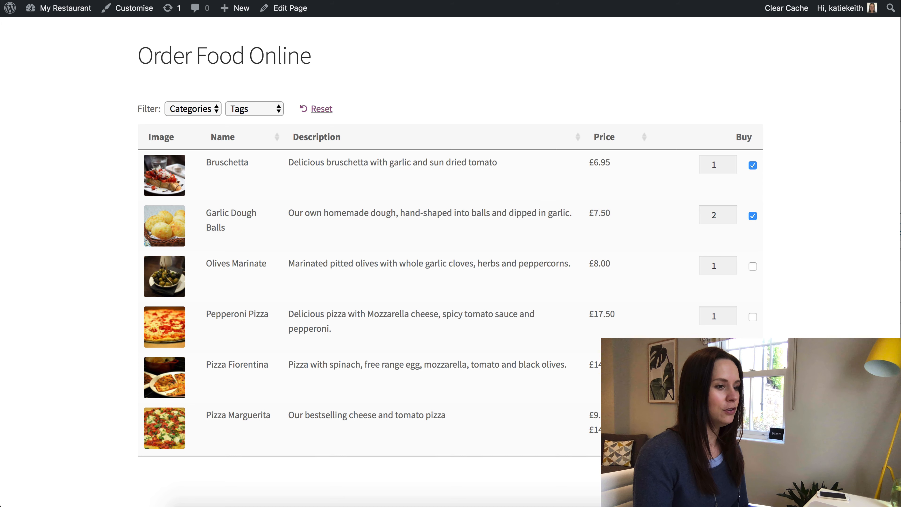
{"action": "scroll", "coordinate": [451, 249], "scroll_direction": "down", "scroll_amount": 3}
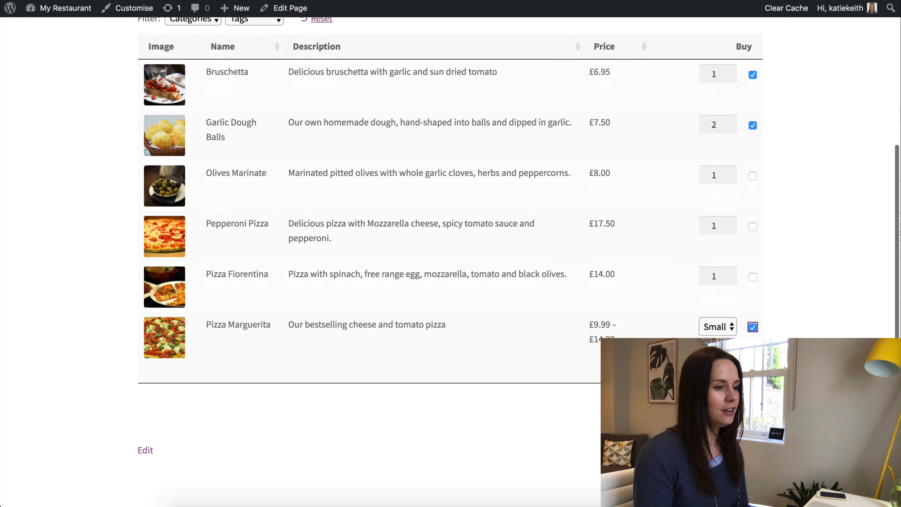
{"action": "left_click", "coordinate": [715, 402]}
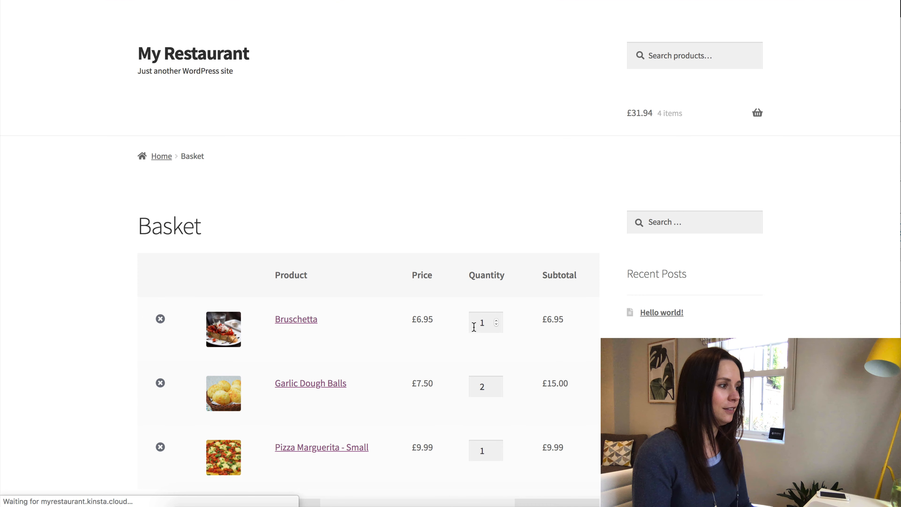
Review the basket, then filter the order page's table to Mains, then Starter.
{"action": "scroll", "coordinate": [328, 256], "scroll_direction": "down", "scroll_amount": 5}
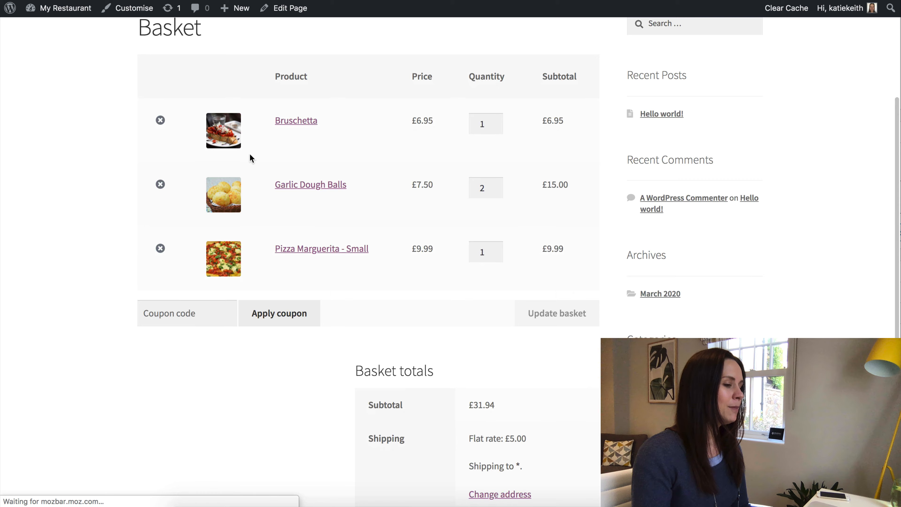
{"action": "scroll", "coordinate": [250, 158], "scroll_direction": "down", "scroll_amount": 4}
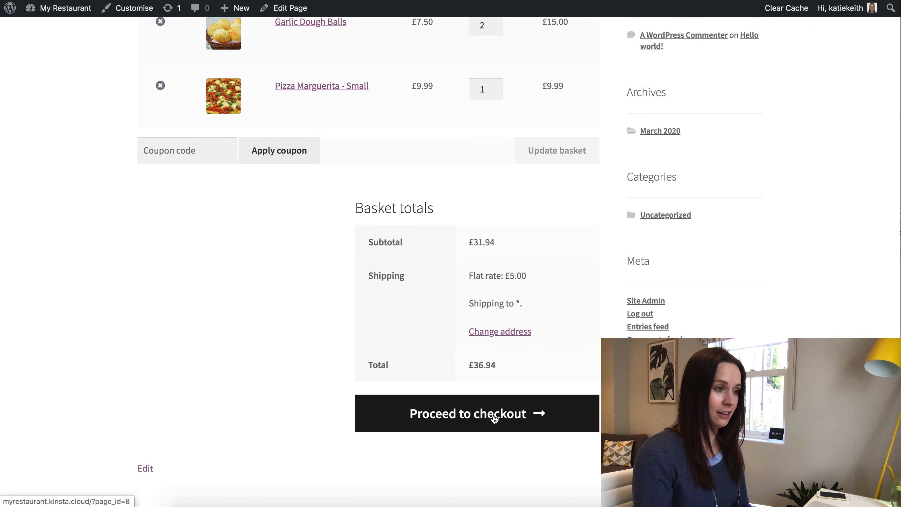
{"action": "scroll", "coordinate": [495, 419], "scroll_direction": "up", "scroll_amount": 9}
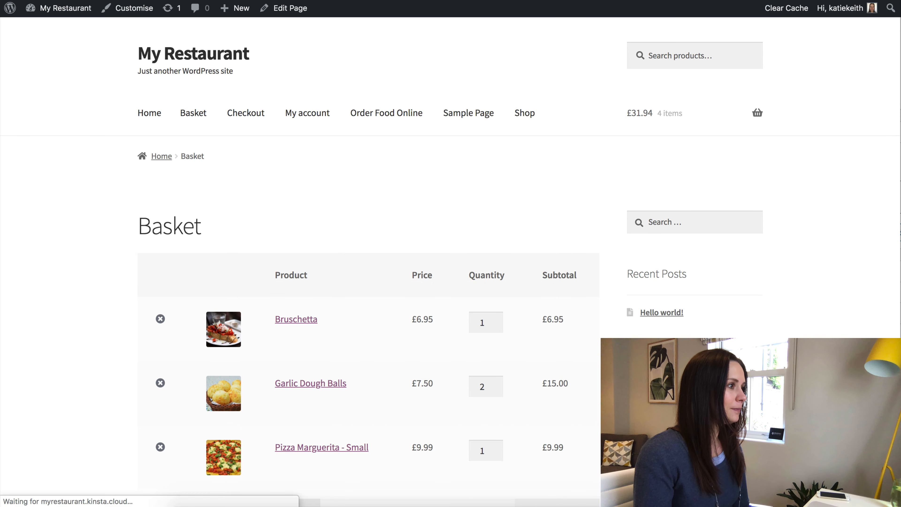
{"action": "scroll", "coordinate": [262, 197], "scroll_direction": "up", "scroll_amount": 2}
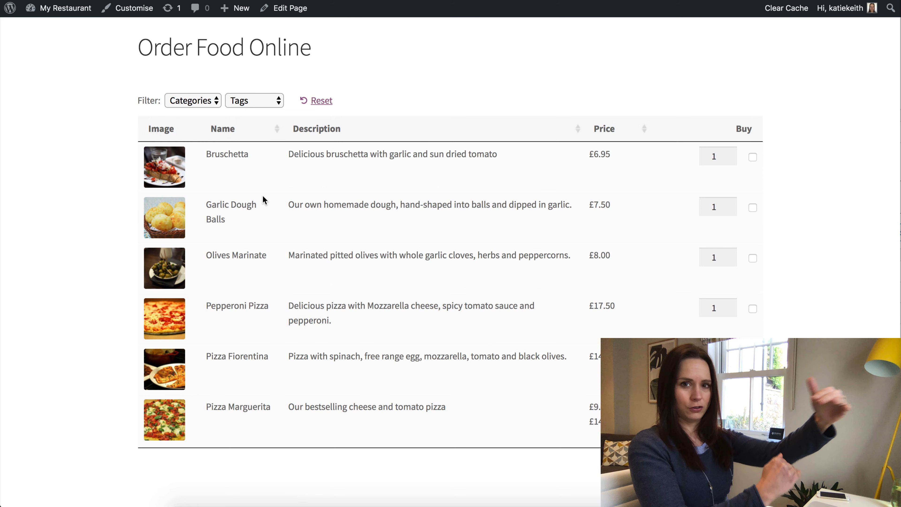
{"action": "left_click", "coordinate": [213, 102]}
{"action": "left_click", "coordinate": [203, 117]}
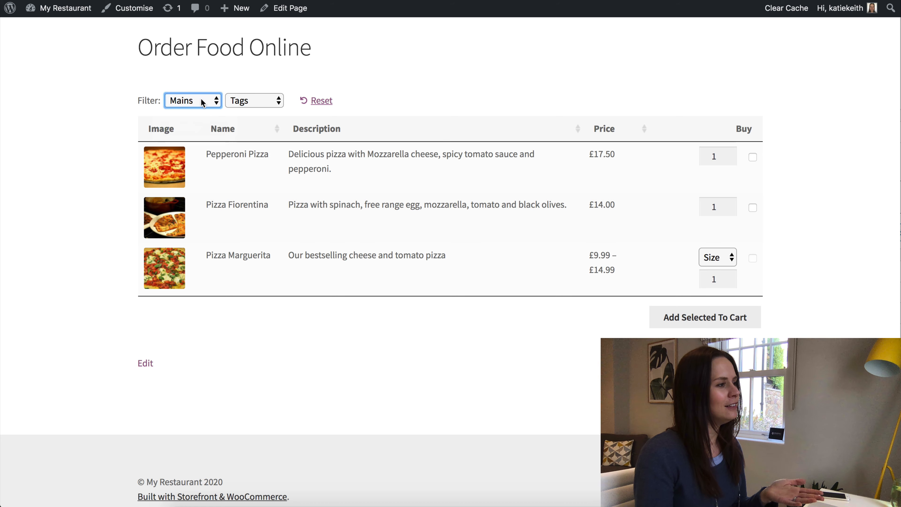
{"action": "left_click", "coordinate": [202, 100]}
{"action": "left_click", "coordinate": [195, 117]}
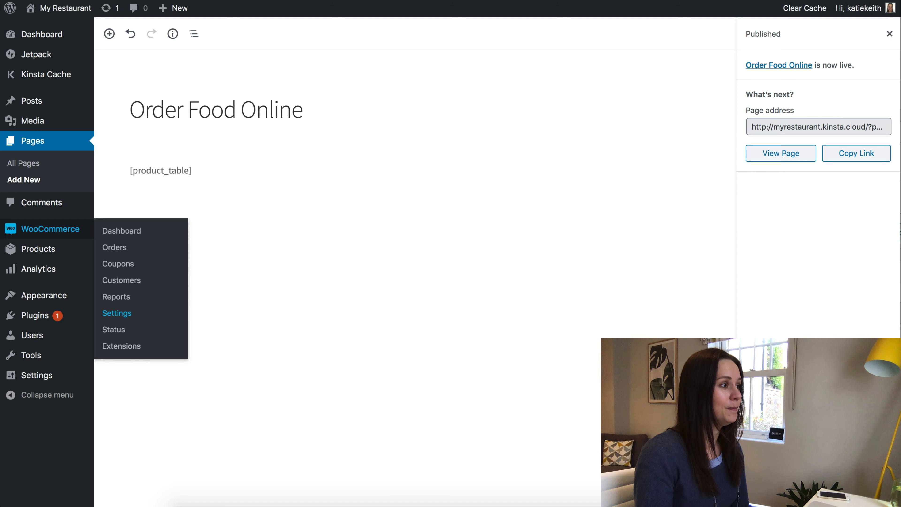
Insert a 'Starters' heading above the product table shortcode.
{"action": "left_click", "coordinate": [177, 171]}
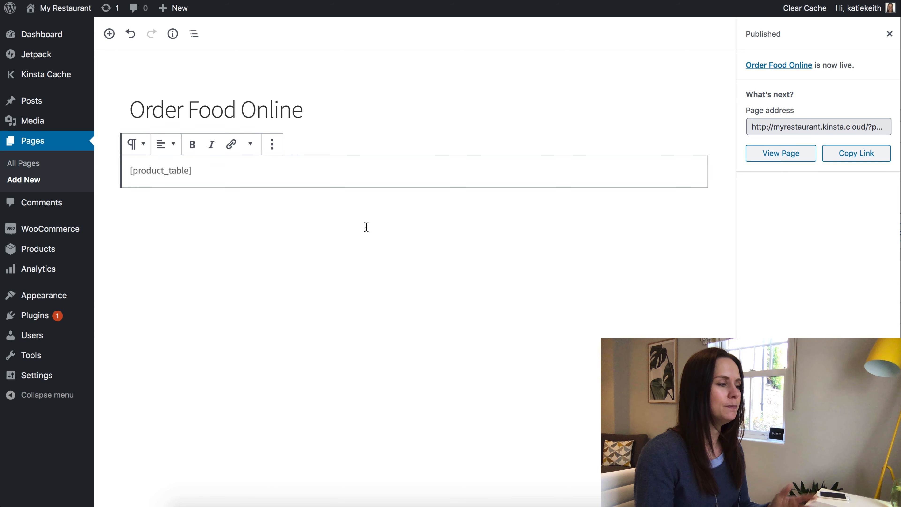
{"action": "left_click", "coordinate": [309, 129]}
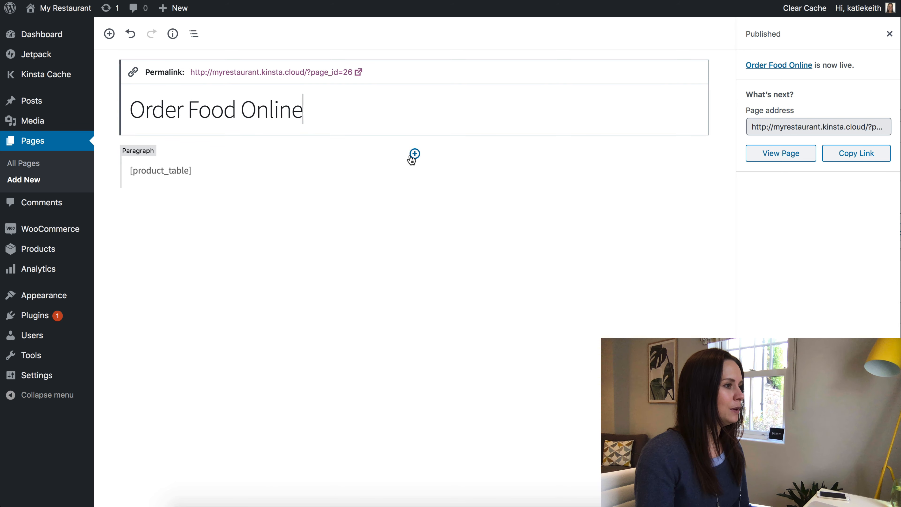
{"action": "left_click", "coordinate": [415, 155]}
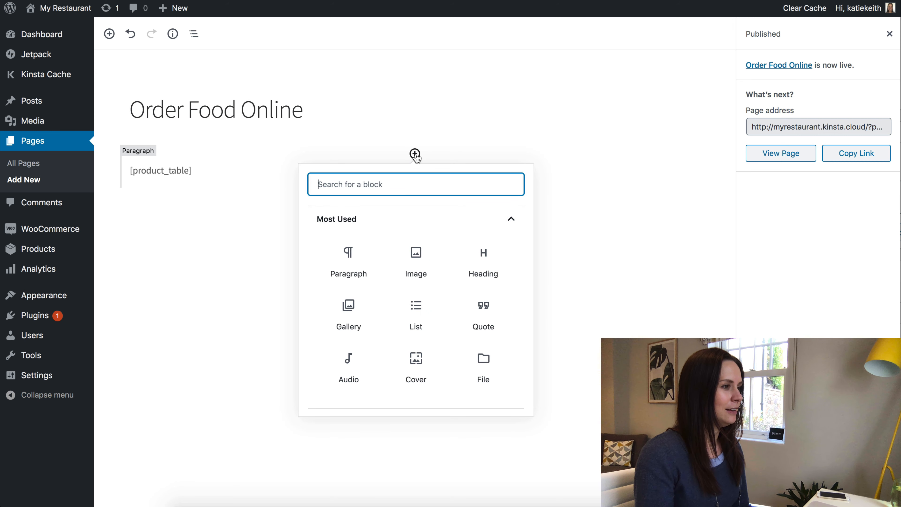
{"action": "left_click", "coordinate": [484, 262]}
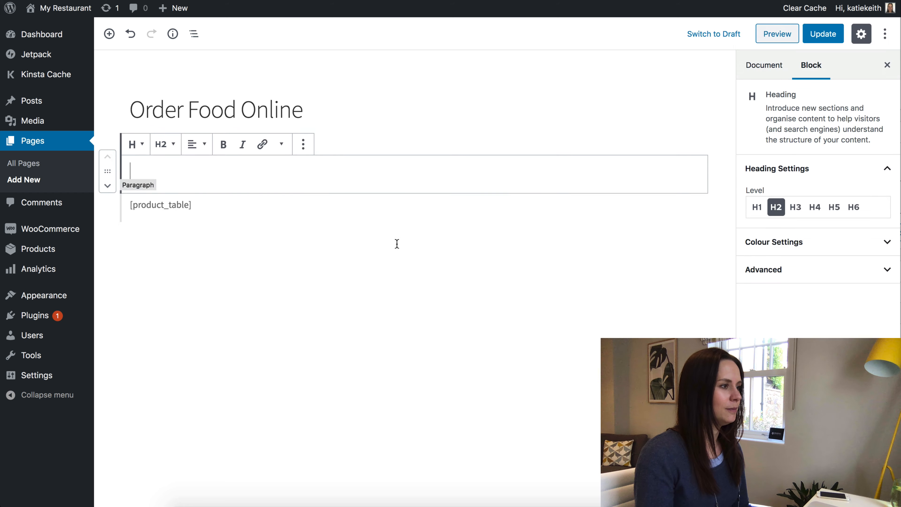
{"action": "type", "text": "Starters"}
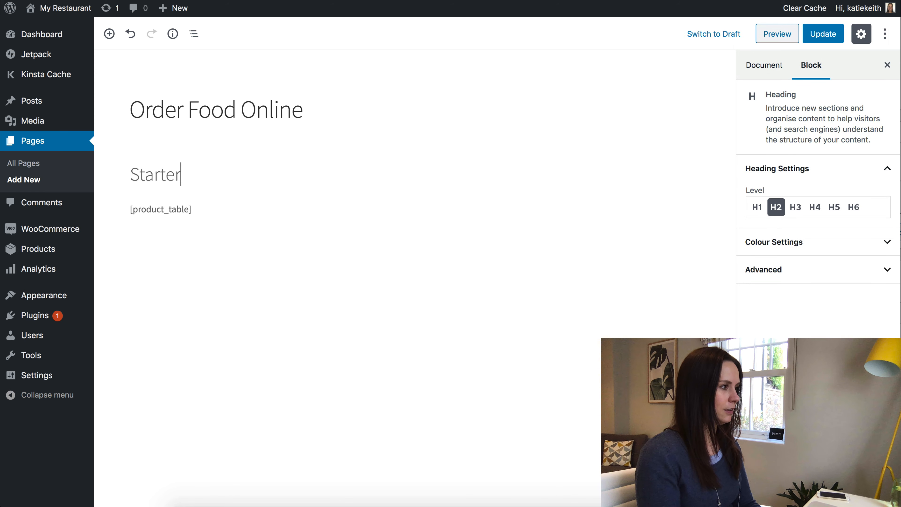
Change the shortcode to [product_table category="starter"].
{"action": "left_click", "coordinate": [191, 210]}
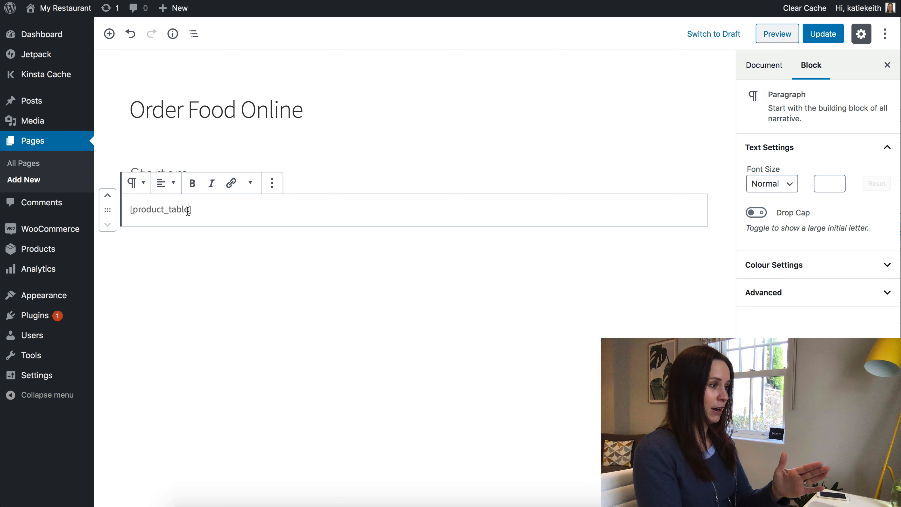
{"action": "type", "text": "c"}
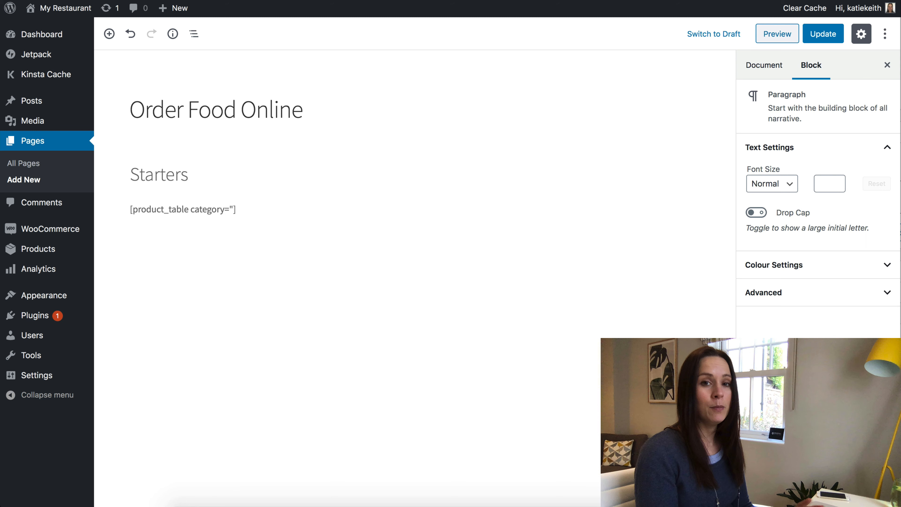
{"action": "type", "text": "ategory=\""}
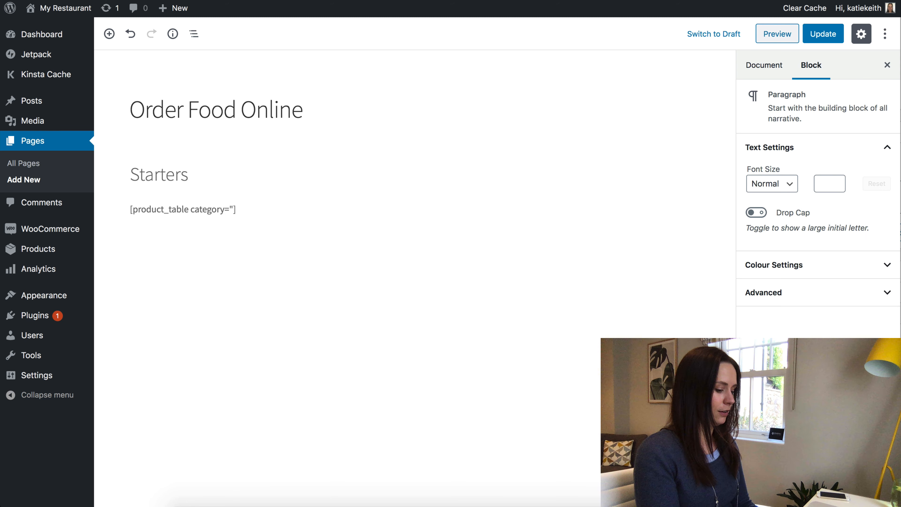
{"action": "type", "text": "starter\""}
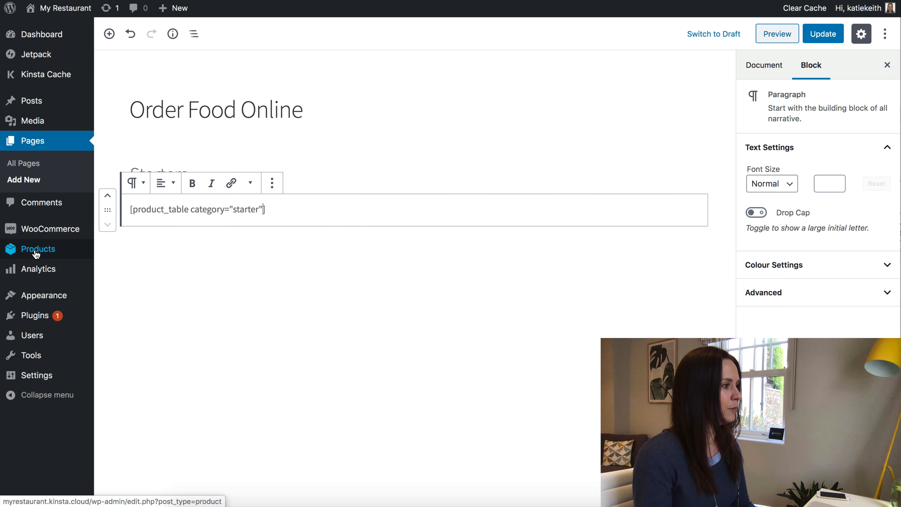
{"action": "mouse_move", "coordinate": [51, 253]}
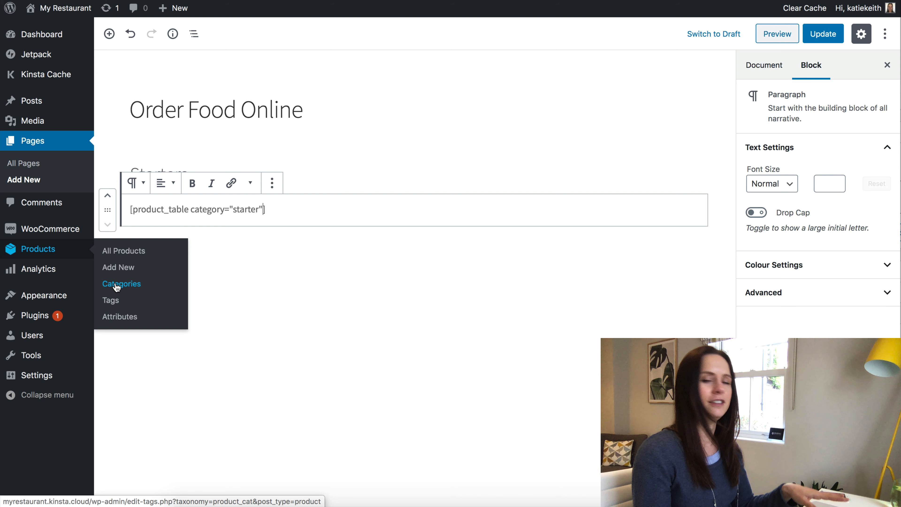
{"action": "left_click", "coordinate": [282, 212]}
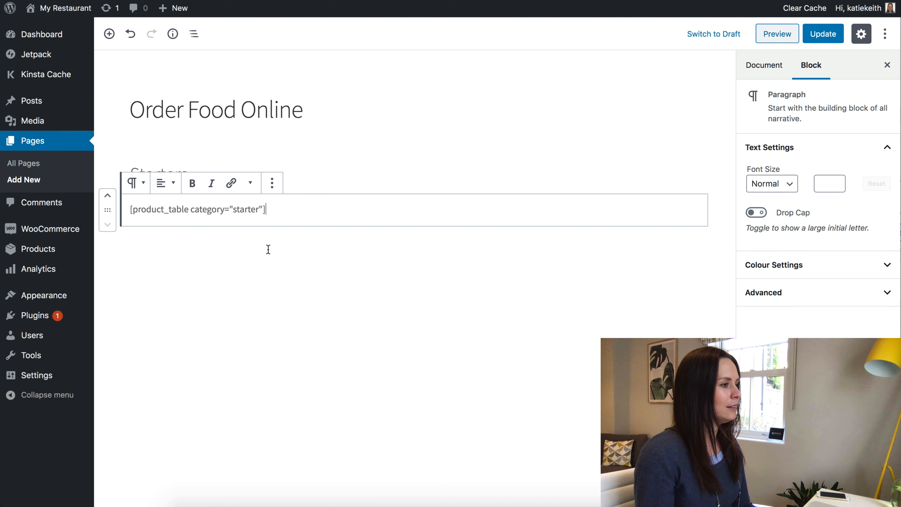
{"action": "left_click", "coordinate": [320, 165]}
{"action": "left_click", "coordinate": [280, 209]}
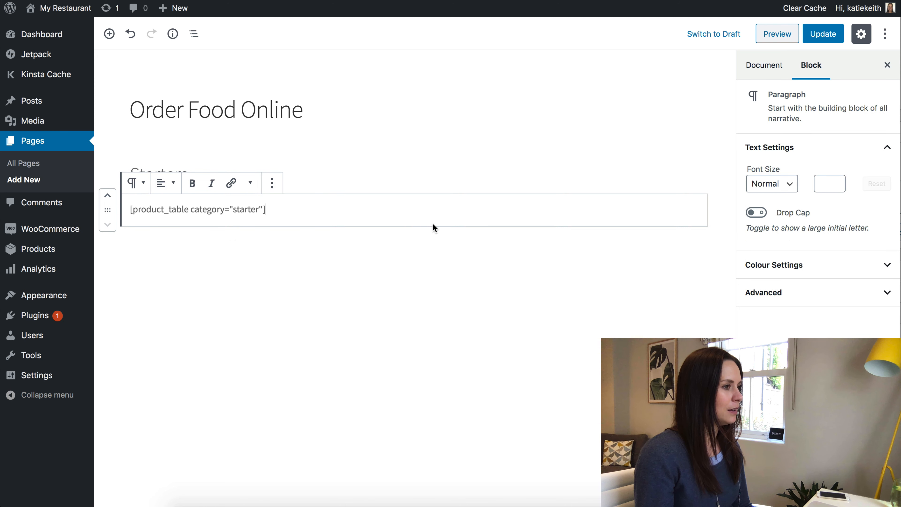
{"action": "left_click", "coordinate": [444, 234]}
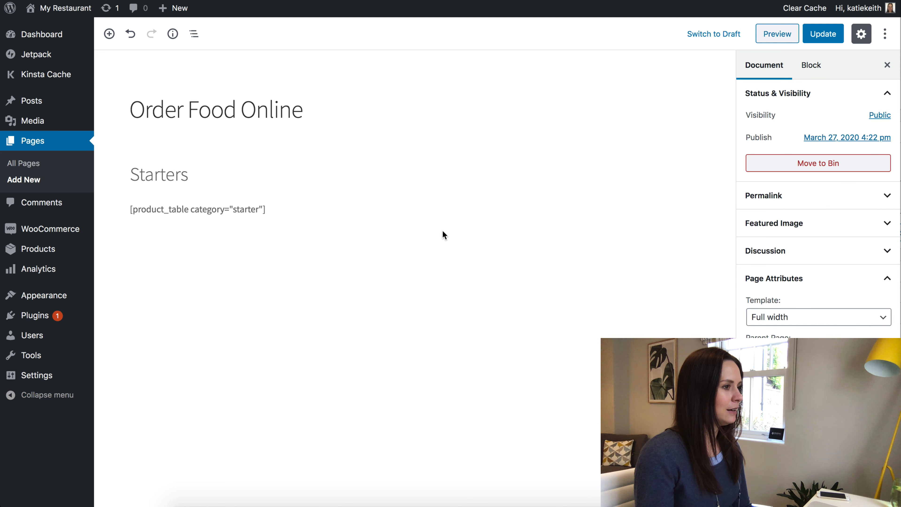
Add a 'Main Courses' heading with [product_table category="mains"] below it, and update the page.
{"action": "left_click", "coordinate": [109, 35]}
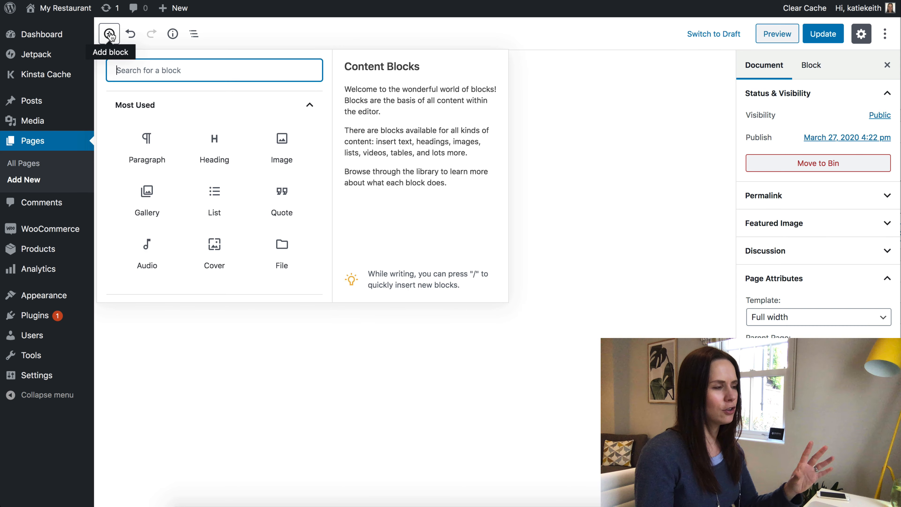
{"action": "left_click", "coordinate": [213, 150]}
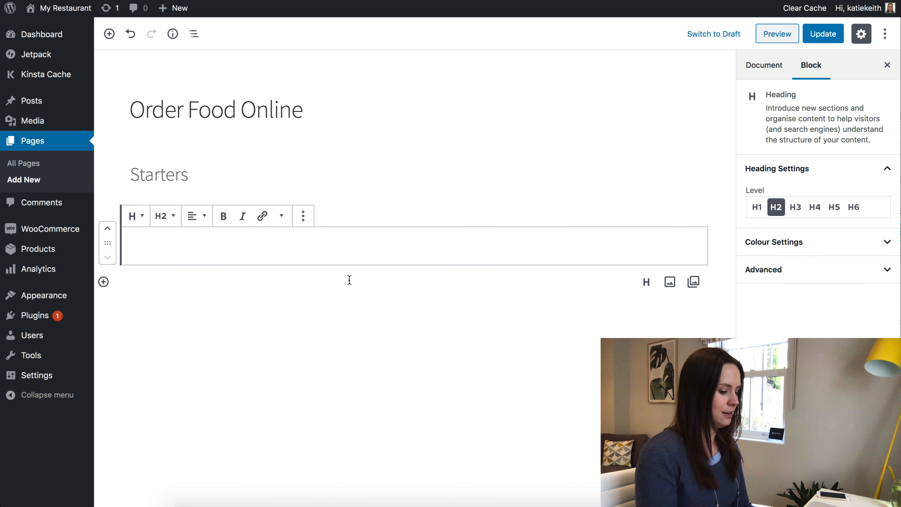
{"action": "type", "text": "Mains"}
{"action": "type", "text": "ourses"}
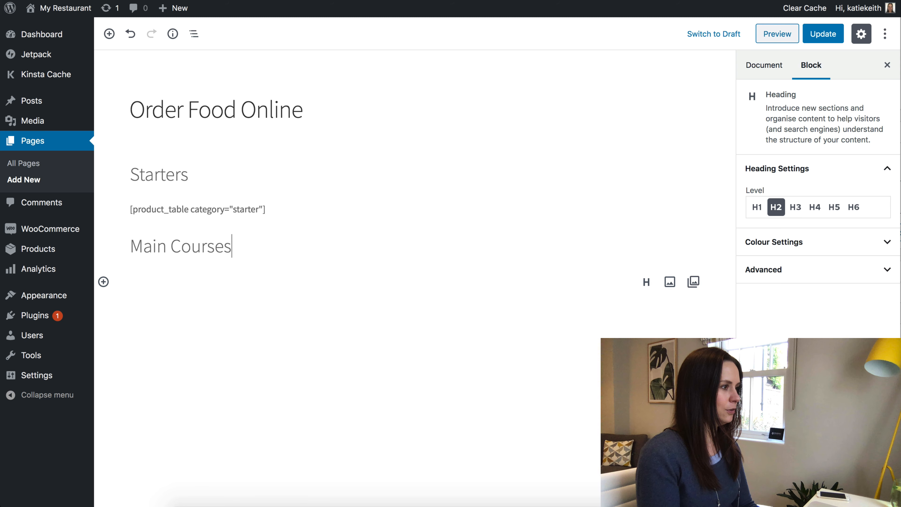
{"action": "left_click", "coordinate": [204, 287]}
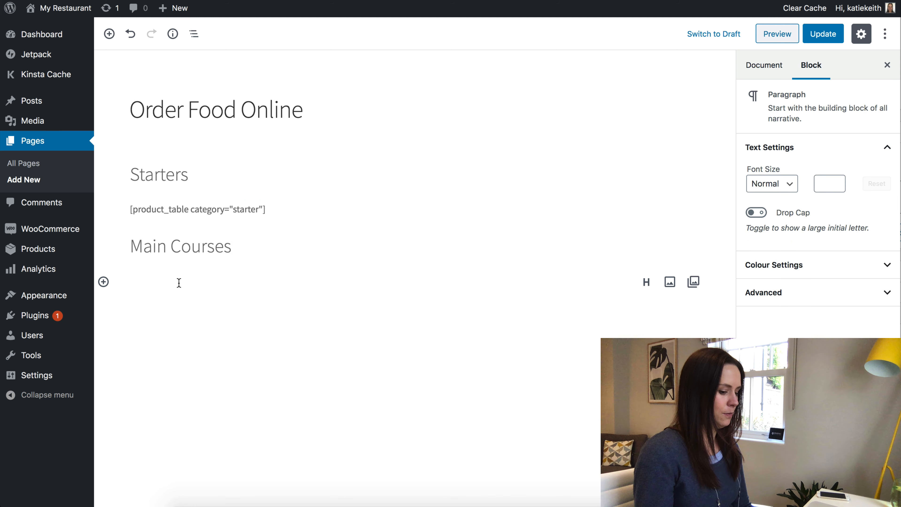
{"action": "type", "text": "[product_tabl"}
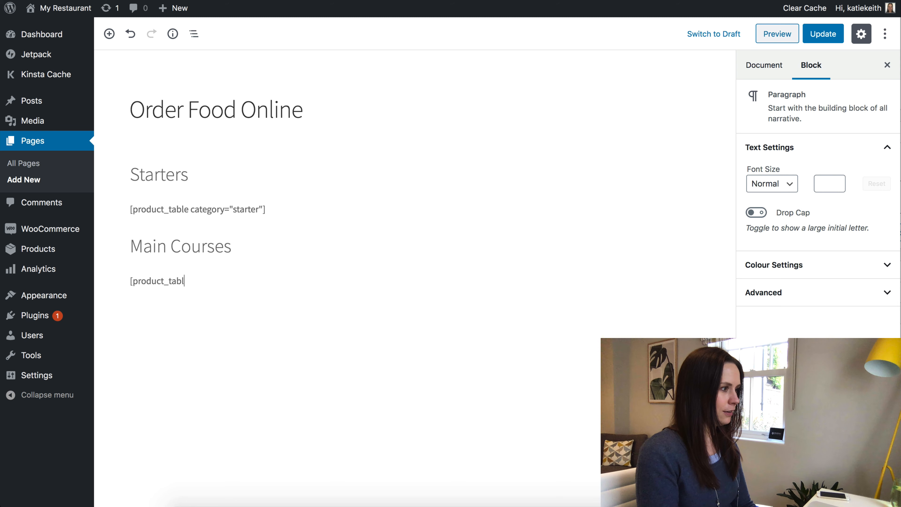
{"action": "type", "text": "e category=\"mains"}
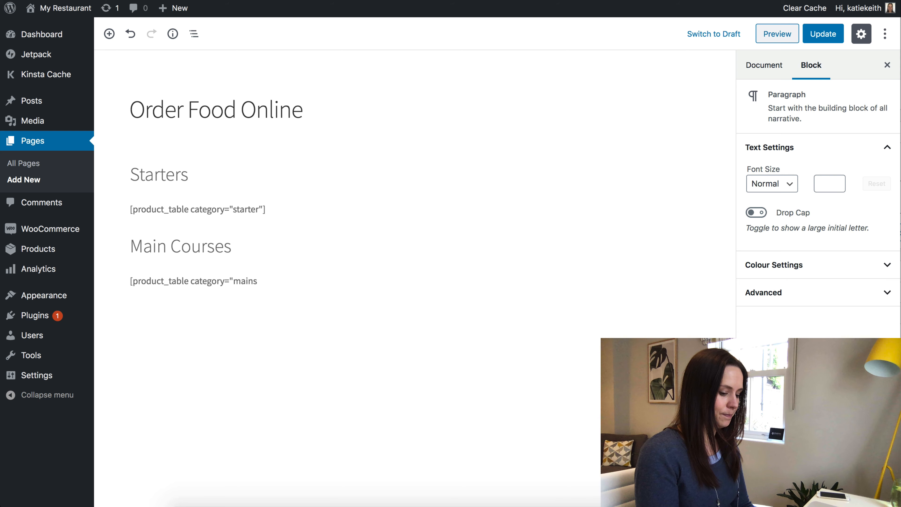
{"action": "type", "text": "\"]"}
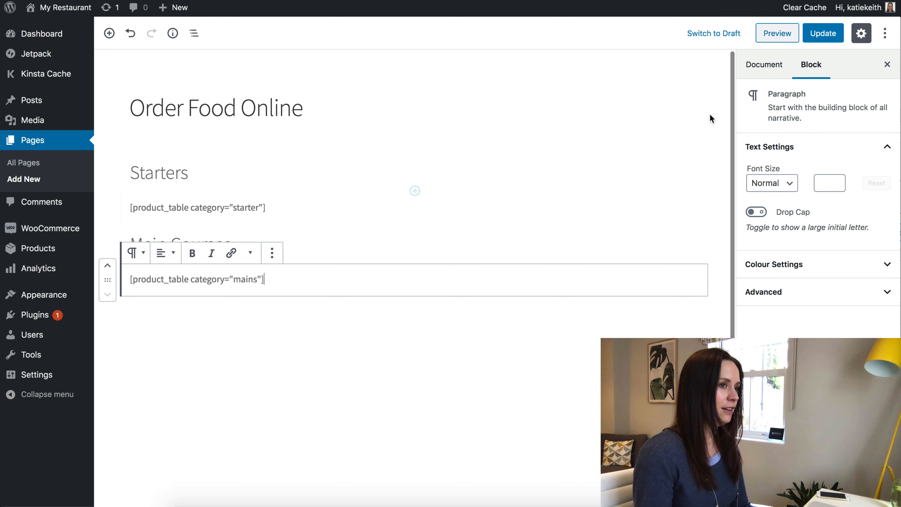
{"action": "left_click", "coordinate": [819, 36]}
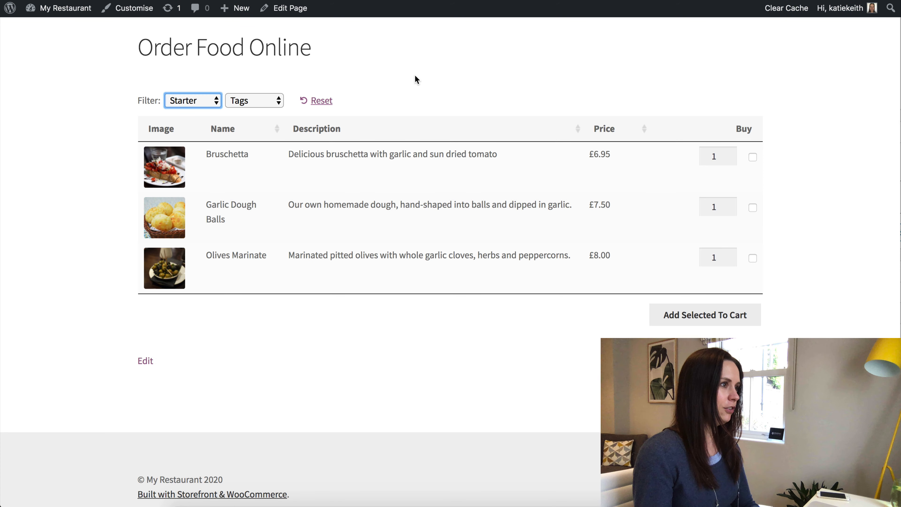
Reload the live order page and scroll through its Starters and Main Courses tables.
{"action": "key", "text": "super+r"}
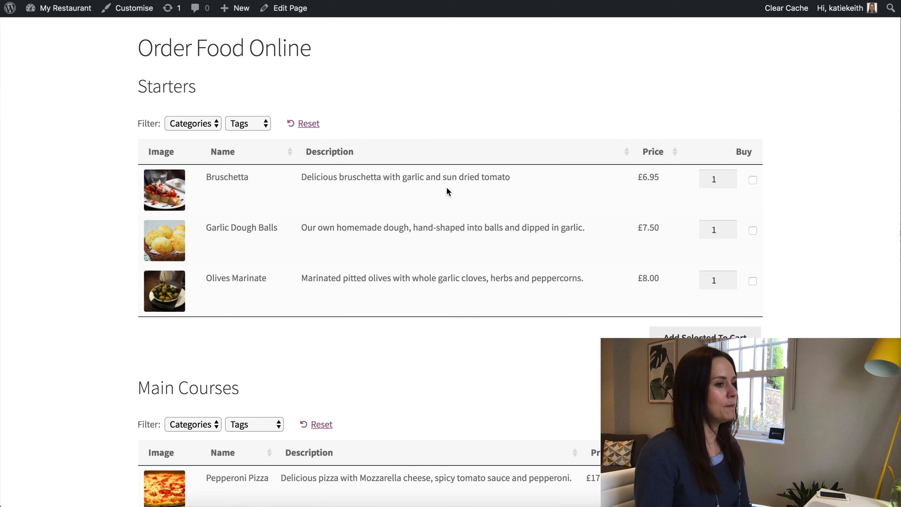
{"action": "scroll", "coordinate": [421, 189], "scroll_direction": "down", "scroll_amount": 5}
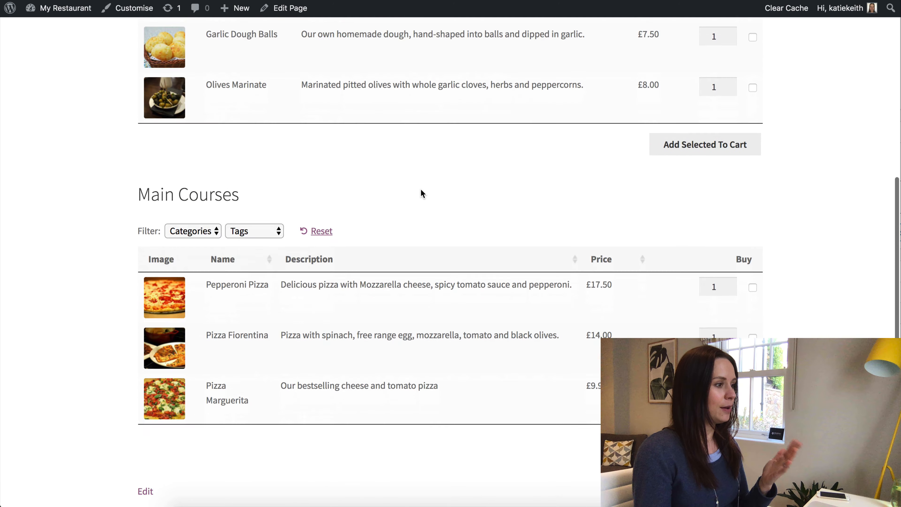
{"action": "scroll", "coordinate": [421, 189], "scroll_direction": "up", "scroll_amount": 7}
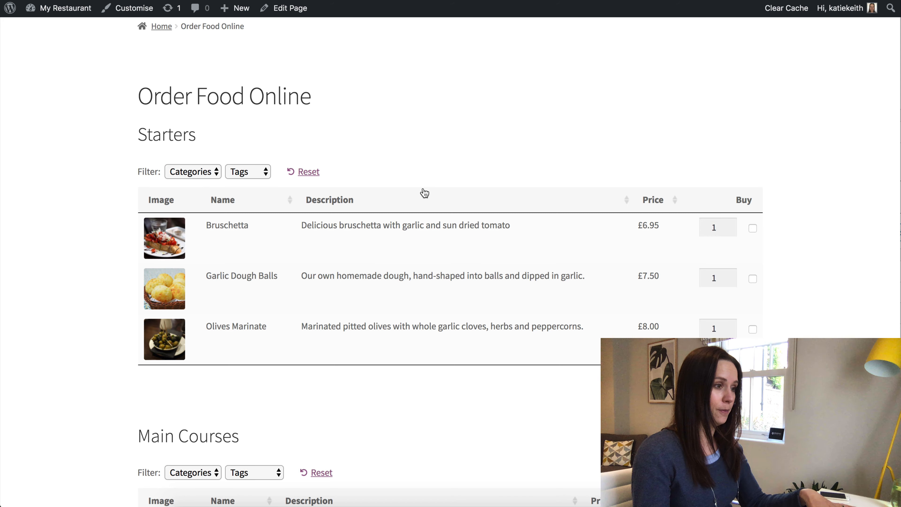
{"action": "scroll", "coordinate": [425, 192], "scroll_direction": "down", "scroll_amount": 2}
{"action": "scroll", "coordinate": [425, 193], "scroll_direction": "up", "scroll_amount": 3}
{"action": "scroll", "coordinate": [425, 192], "scroll_direction": "up", "scroll_amount": 3}
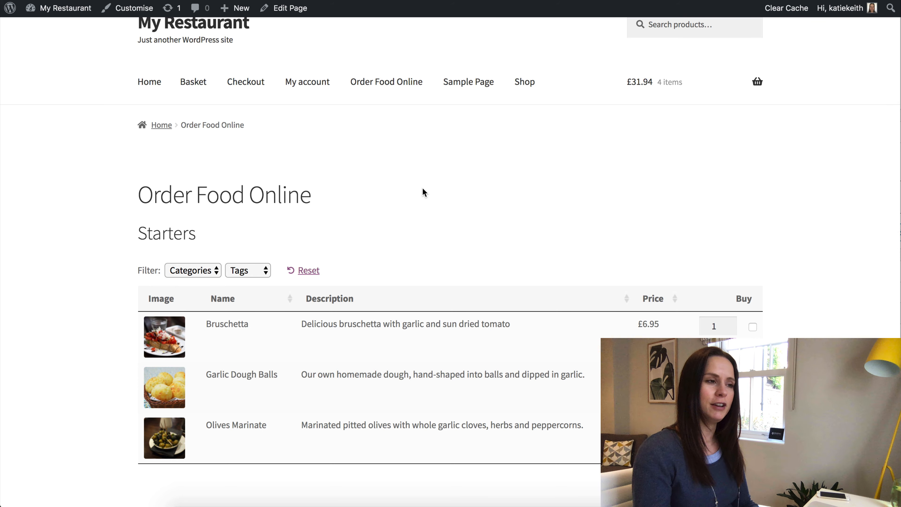
{"action": "scroll", "coordinate": [437, 188], "scroll_direction": "up", "scroll_amount": 1}
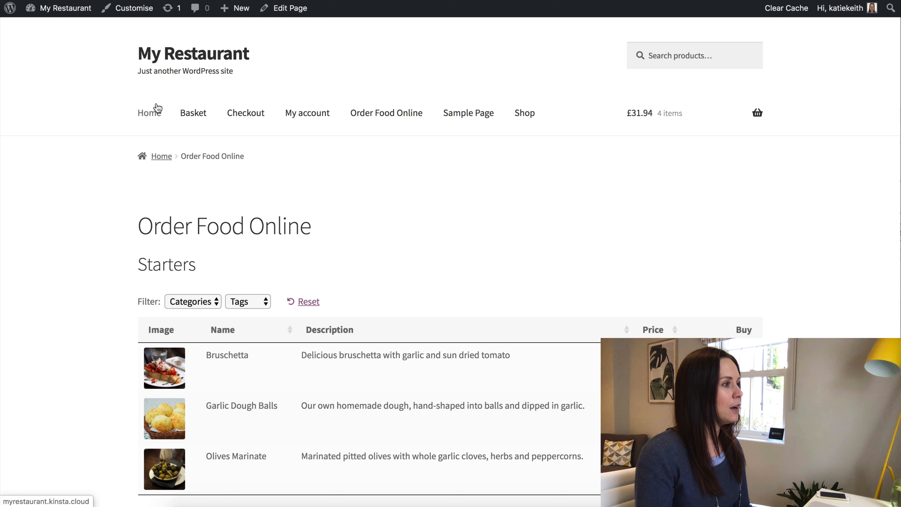
{"action": "mouse_move", "coordinate": [69, 10]}
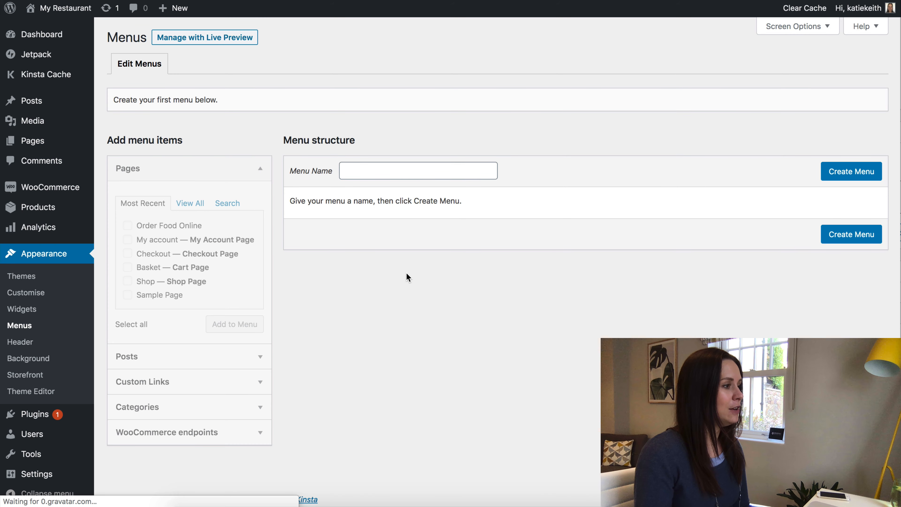
Create a new navigation menu named 'Menu'.
{"action": "left_click", "coordinate": [367, 174]}
{"action": "type", "text": "Menu"}
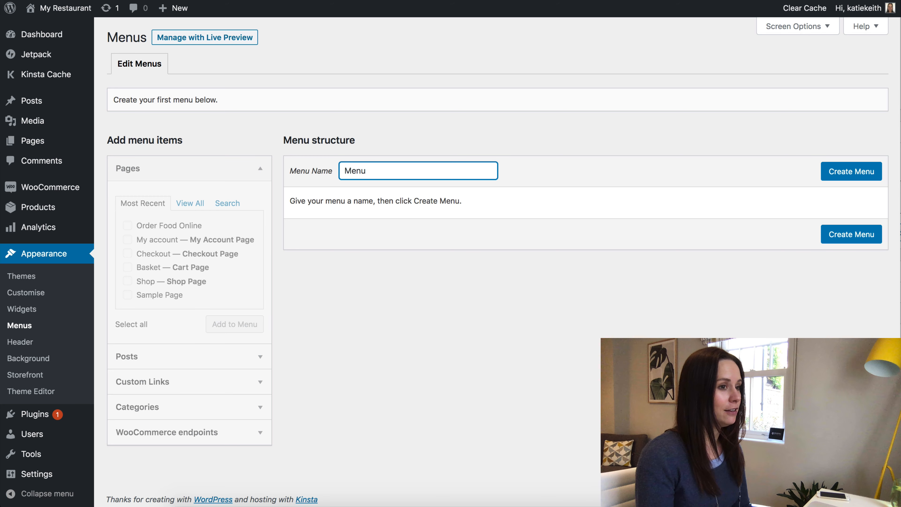
{"action": "left_click", "coordinate": [849, 173]}
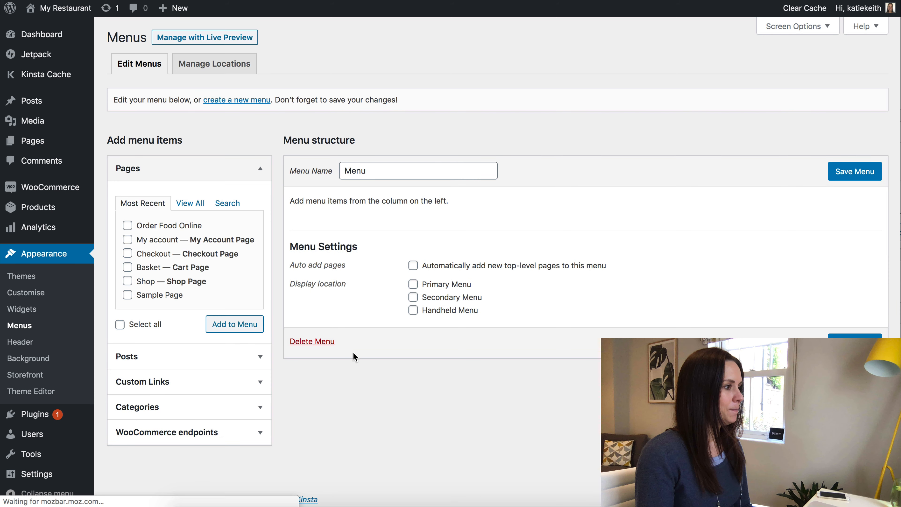
Add Home and Order Food Online to the menu, assign it as Primary Menu, and save.
{"action": "left_click", "coordinate": [198, 204]}
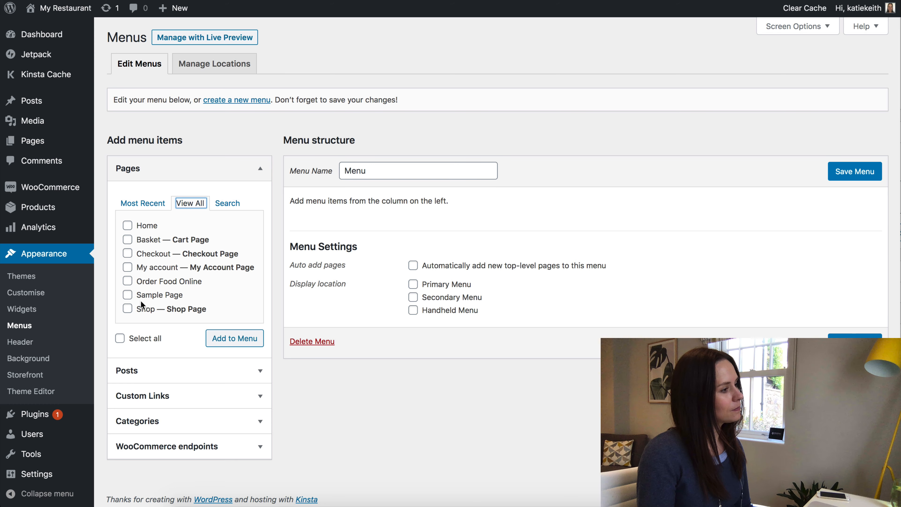
{"action": "left_click", "coordinate": [128, 226]}
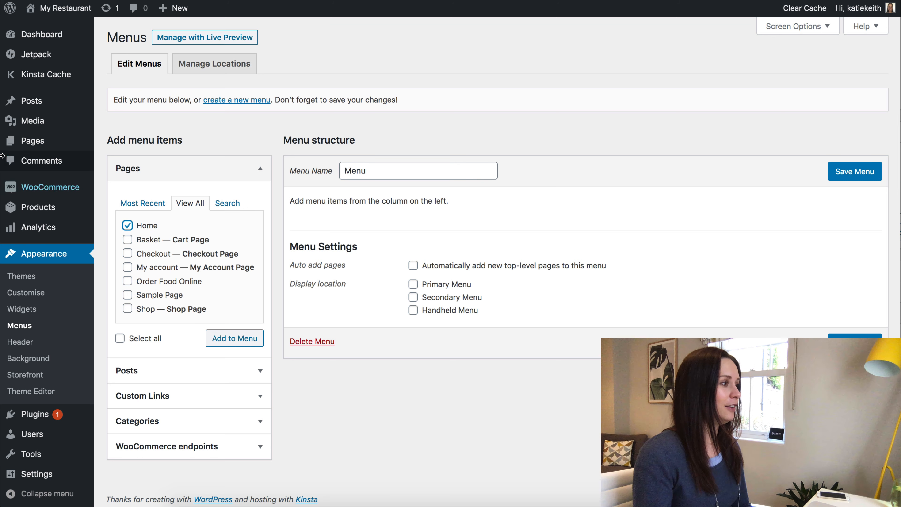
{"action": "mouse_move", "coordinate": [34, 144]}
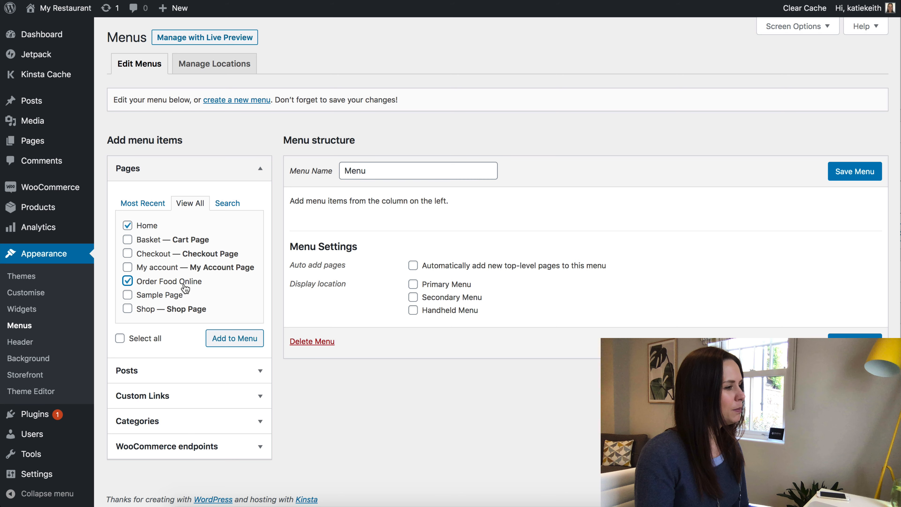
{"action": "left_click", "coordinate": [233, 341]}
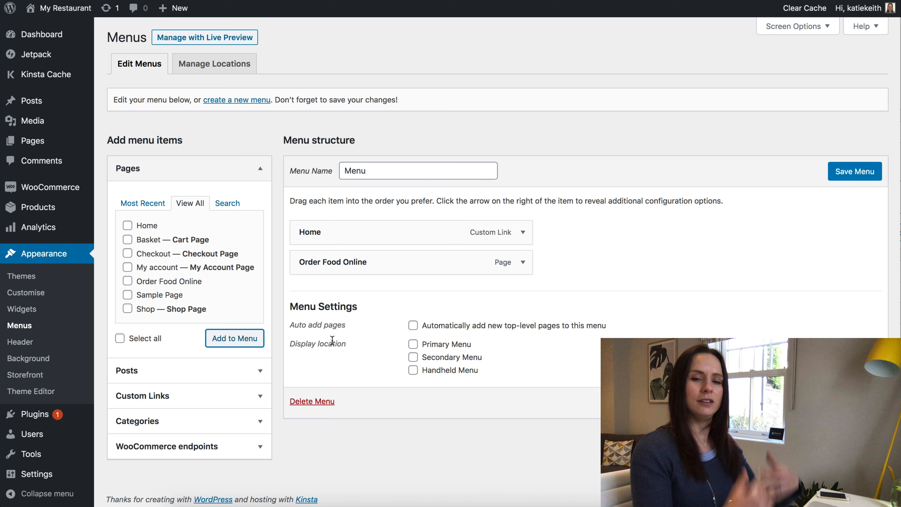
{"action": "left_click", "coordinate": [414, 345]}
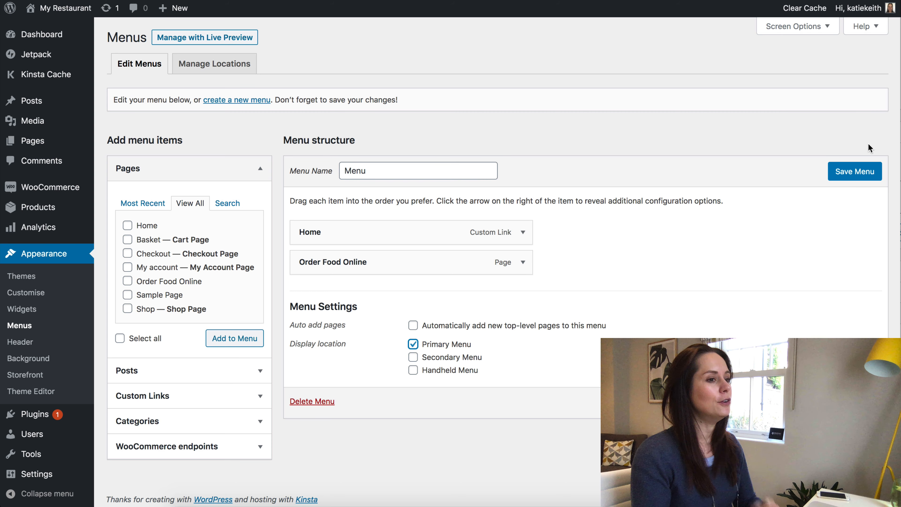
{"action": "left_click", "coordinate": [855, 172]}
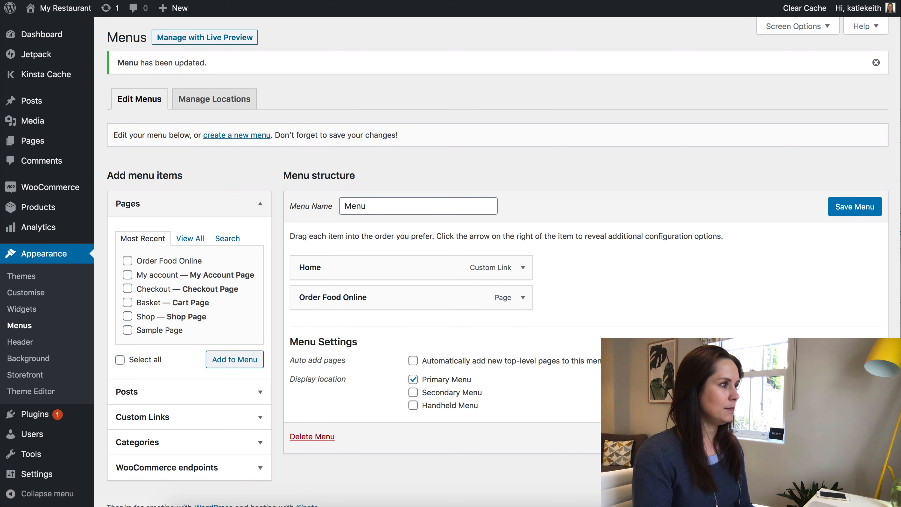
Visit the live site, open Order Food Online from the header menu, and highlight the default tagline.
{"action": "left_click", "coordinate": [61, 10]}
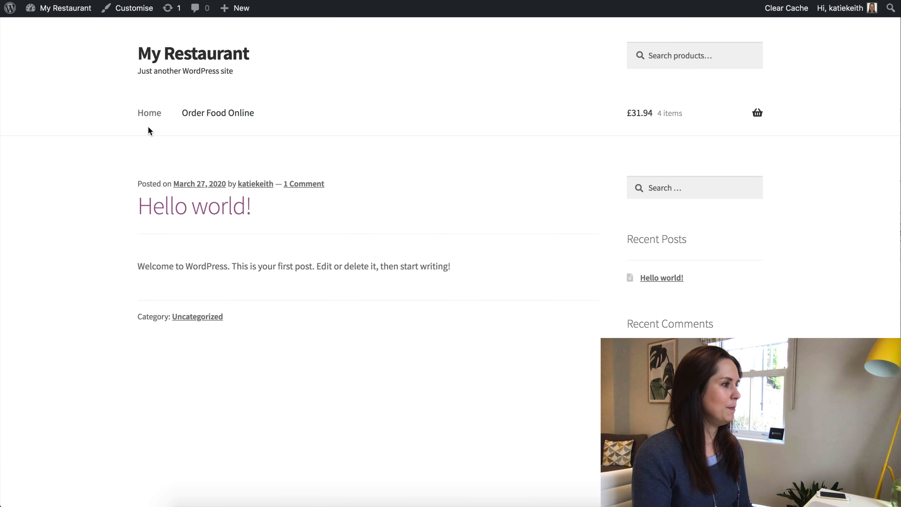
{"action": "left_click", "coordinate": [217, 115]}
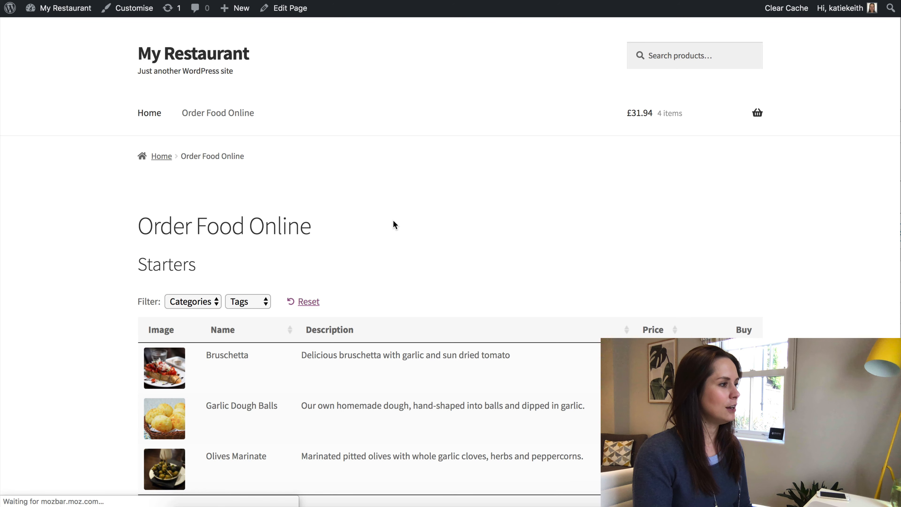
{"action": "scroll", "coordinate": [395, 225], "scroll_direction": "down", "scroll_amount": 10}
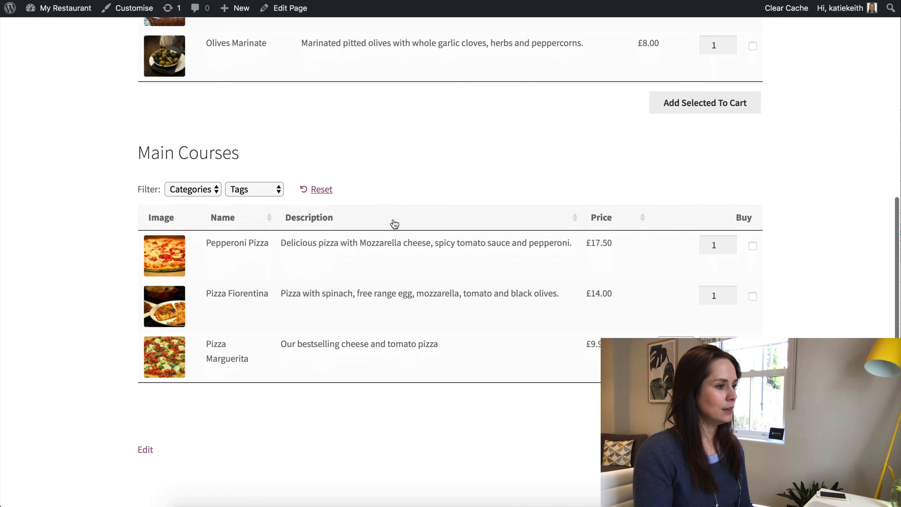
{"action": "scroll", "coordinate": [393, 224], "scroll_direction": "down", "scroll_amount": 3}
{"action": "scroll", "coordinate": [392, 223], "scroll_direction": "up", "scroll_amount": 15}
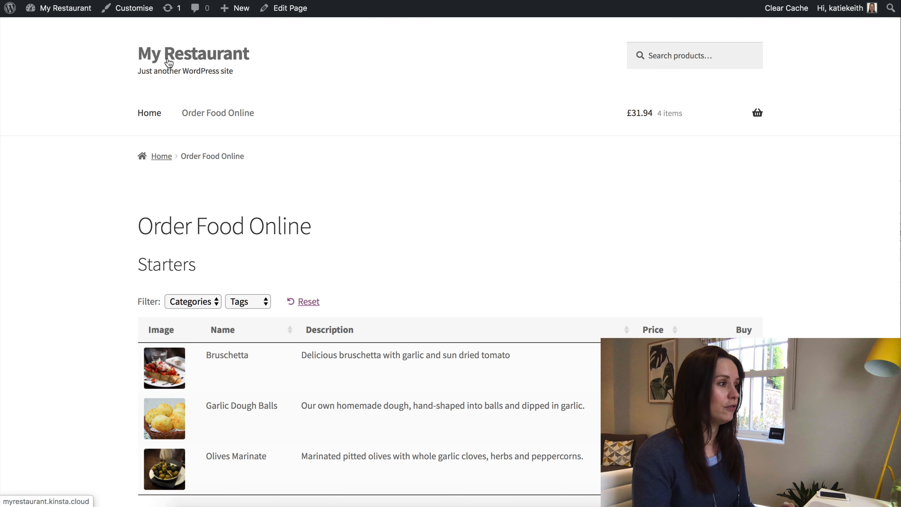
{"action": "left_click_drag", "start_coordinate": [139, 71], "coordinate": [251, 77]}
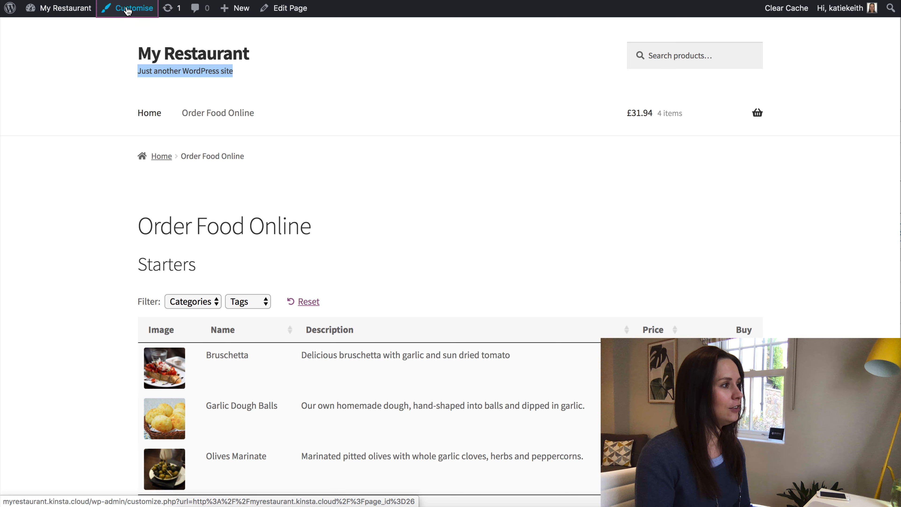
Open the Customizer and skip through its tour to the end.
{"action": "left_click", "coordinate": [128, 10]}
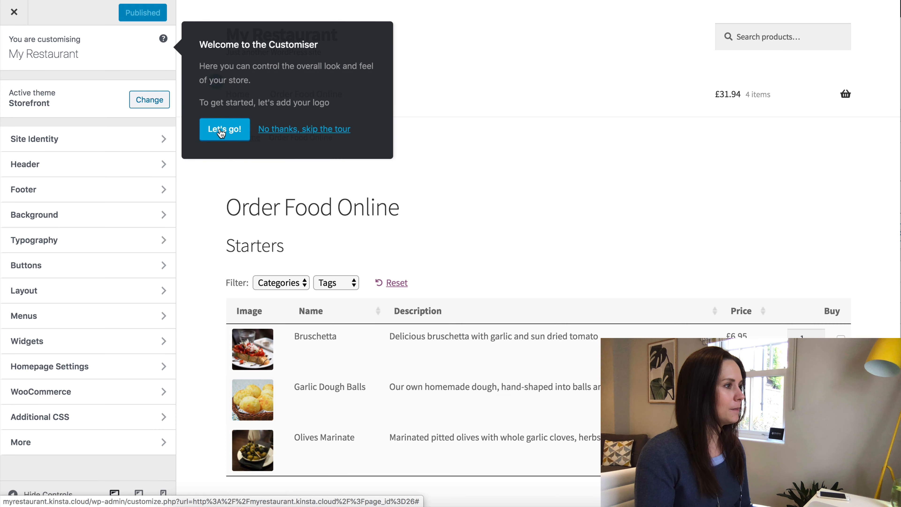
{"action": "left_click", "coordinate": [221, 133]}
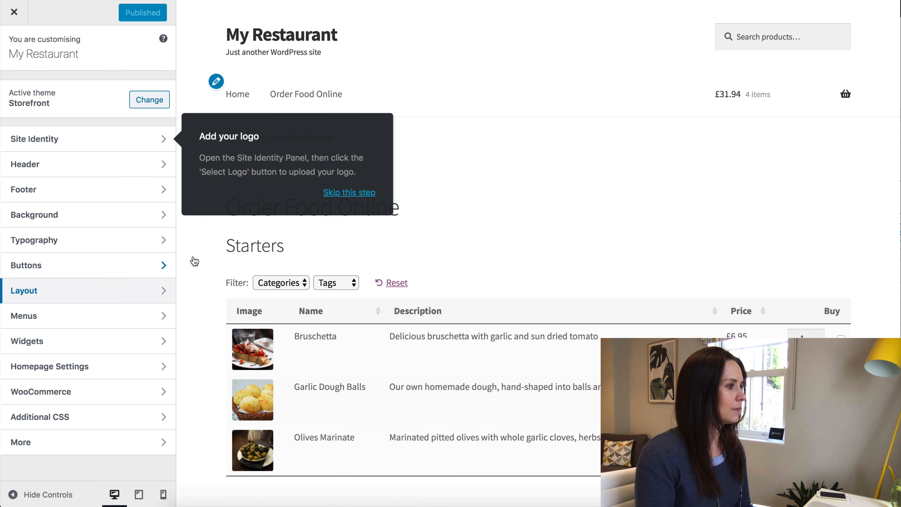
{"action": "left_click", "coordinate": [369, 196]}
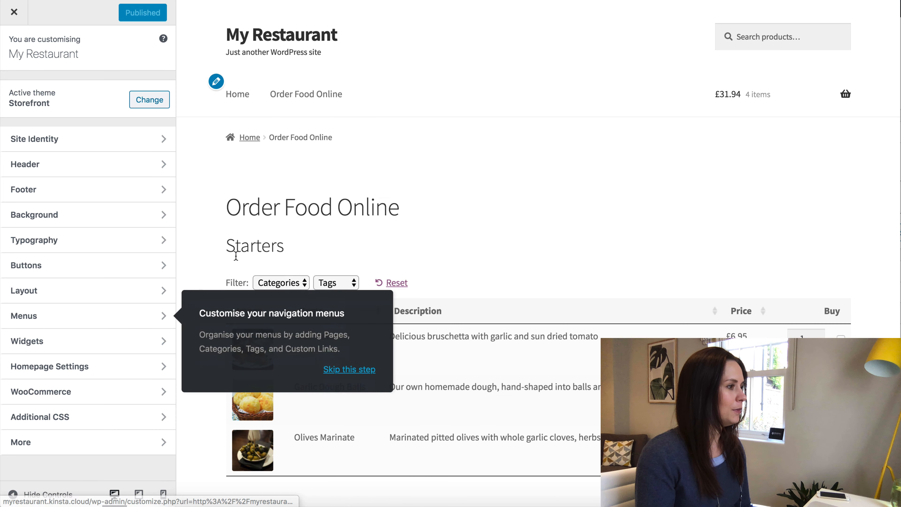
{"action": "left_click", "coordinate": [349, 370]}
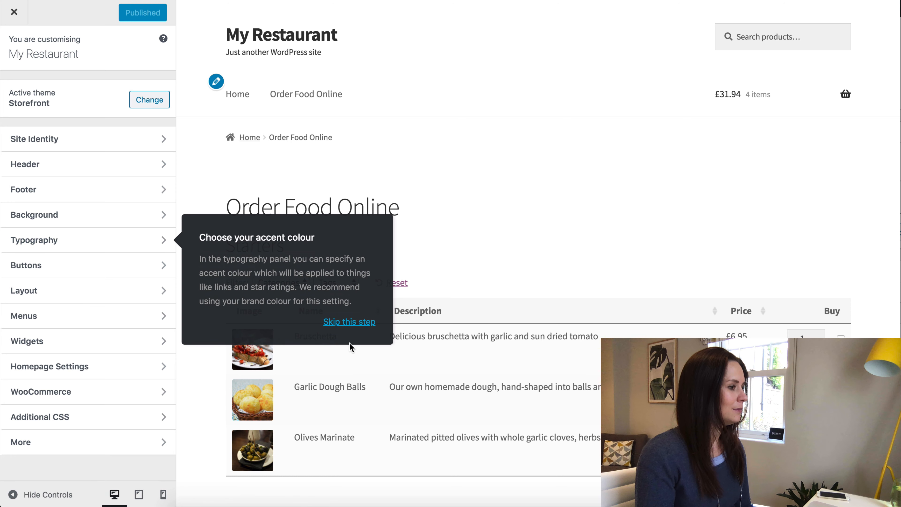
{"action": "left_click", "coordinate": [349, 322]}
{"action": "left_click", "coordinate": [343, 336]}
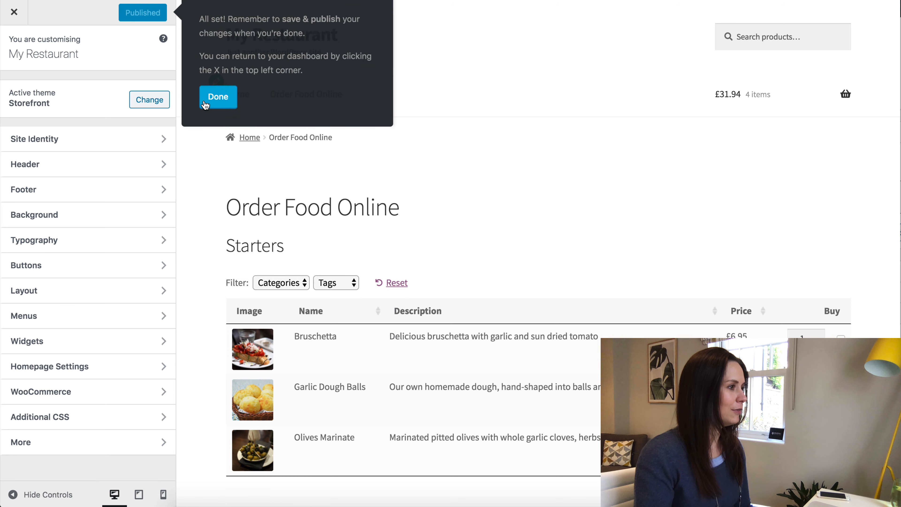
{"action": "left_click", "coordinate": [207, 106]}
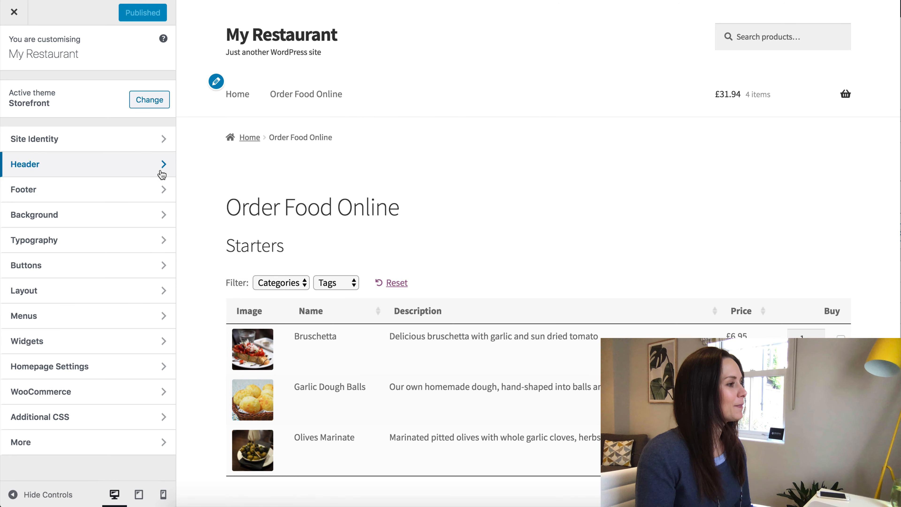
Change the Site Identity tagline to 'Order Food Online Here'.
{"action": "left_click", "coordinate": [161, 167]}
{"action": "left_click", "coordinate": [14, 47]}
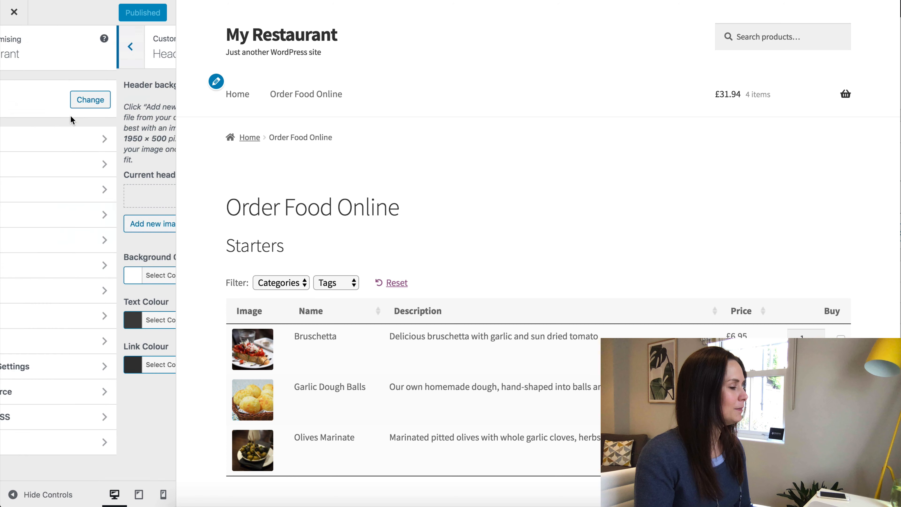
{"action": "left_click", "coordinate": [32, 138]}
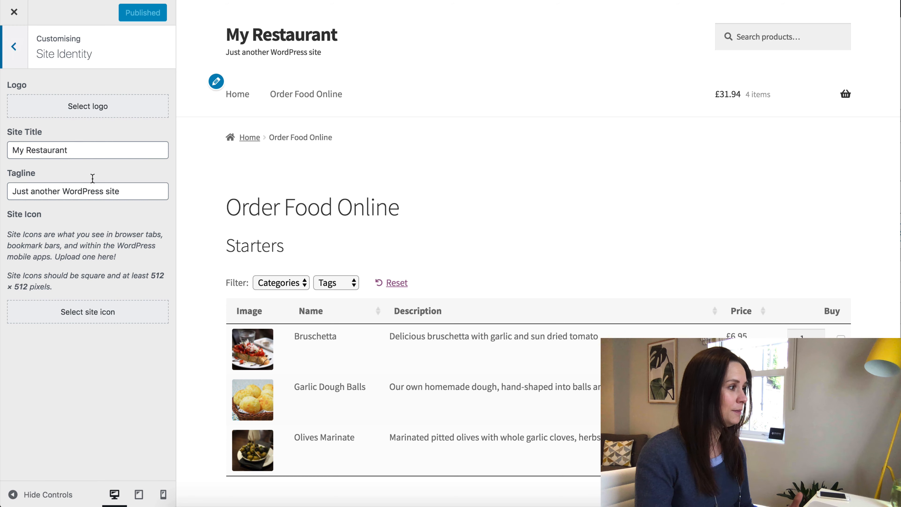
{"action": "left_click_drag", "start_coordinate": [125, 192], "coordinate": [12, 192]}
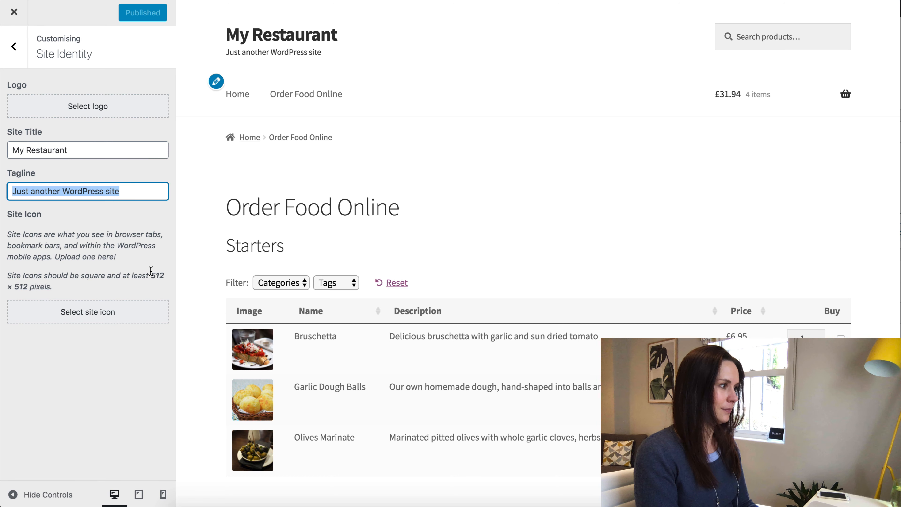
{"action": "type", "text": "Order Foo"}
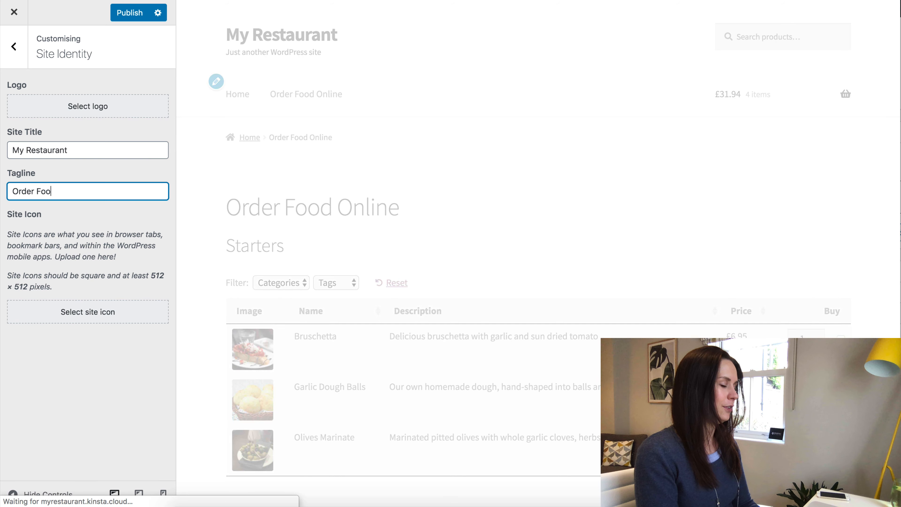
{"action": "type", "text": "d Online Here"}
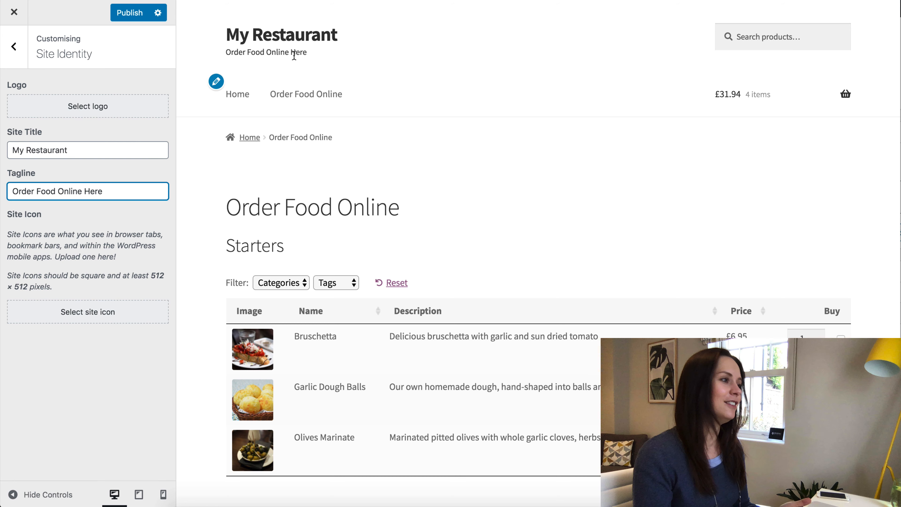
{"action": "left_click", "coordinate": [20, 47]}
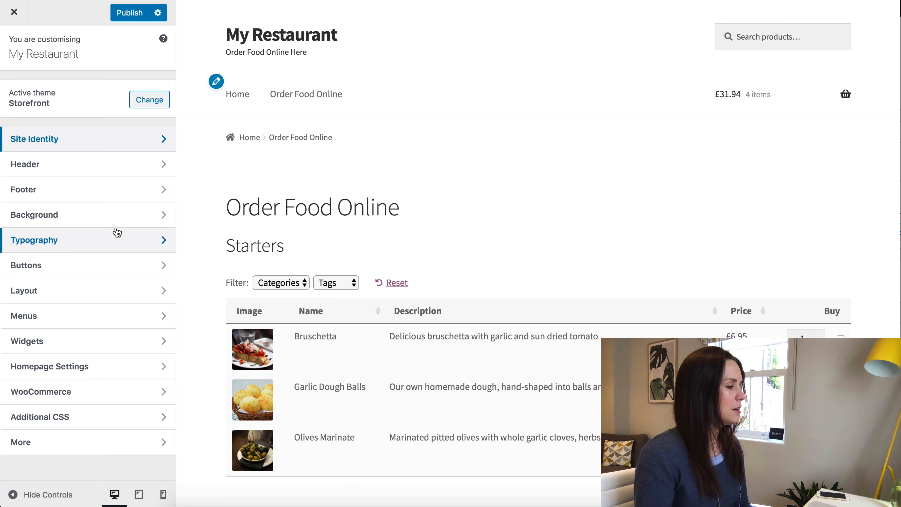
Set the homepage to the static page Order Food Online and publish the customisations.
{"action": "left_click", "coordinate": [75, 271]}
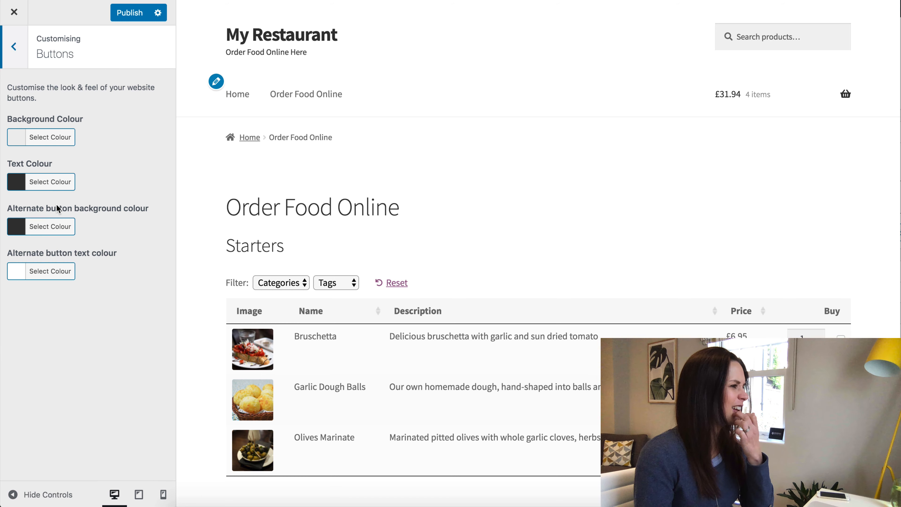
{"action": "left_click", "coordinate": [16, 50]}
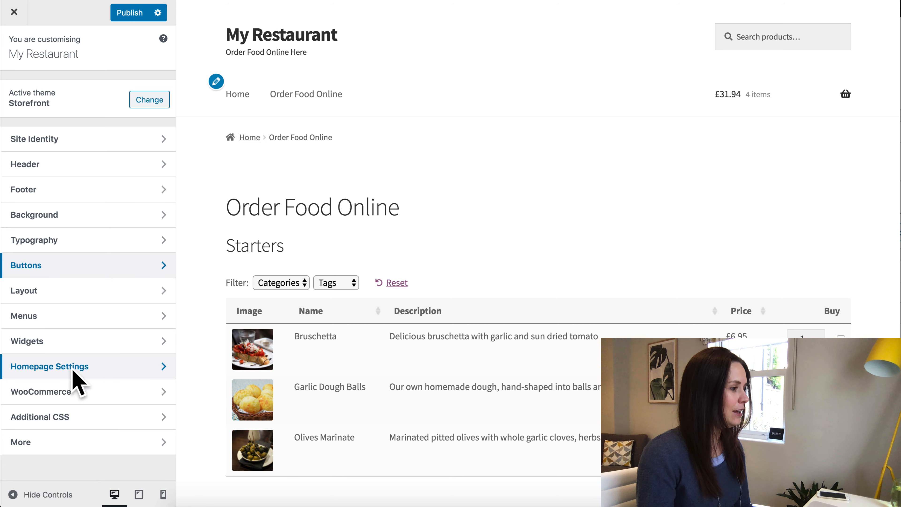
{"action": "left_click", "coordinate": [79, 372]}
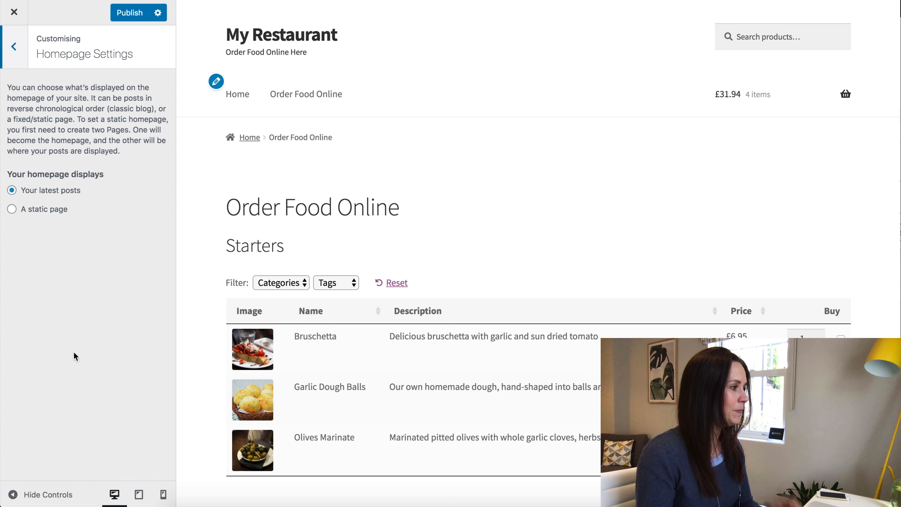
{"action": "left_click", "coordinate": [12, 210]}
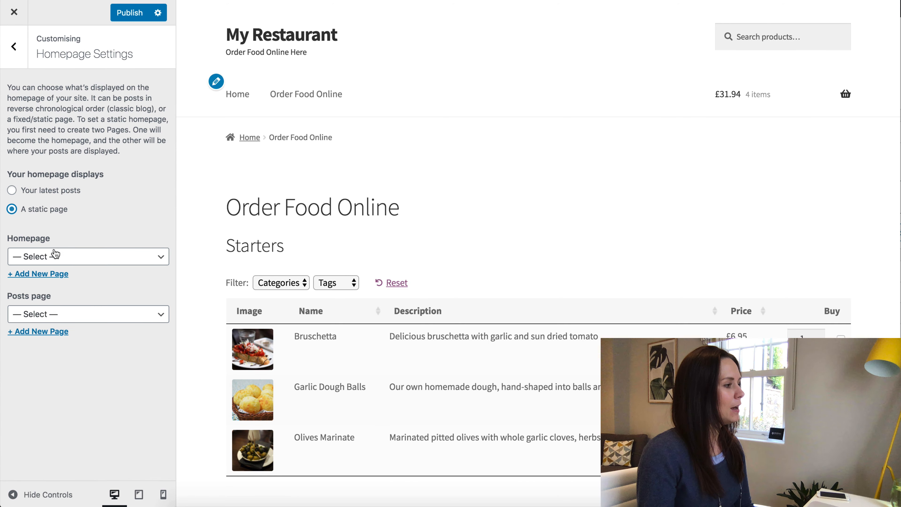
{"action": "left_click", "coordinate": [57, 254]}
{"action": "left_click", "coordinate": [51, 300]}
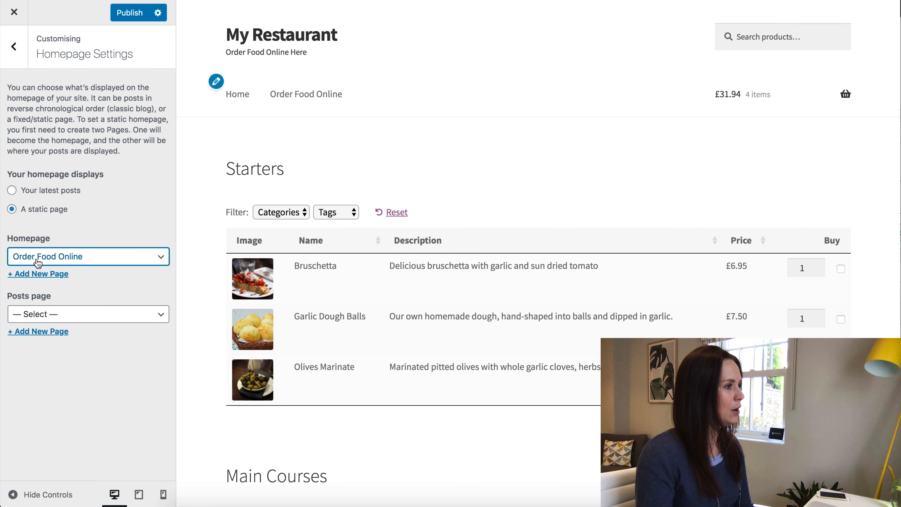
{"action": "left_click", "coordinate": [131, 12]}
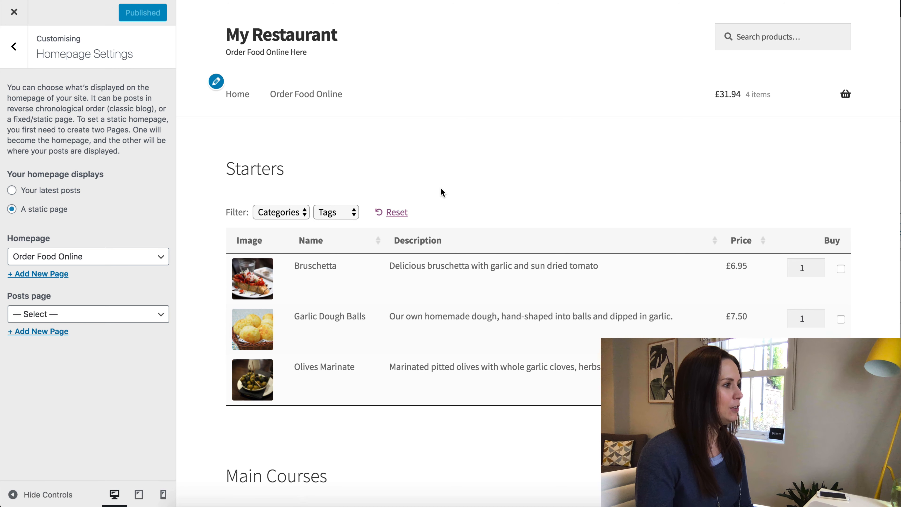
{"action": "left_click", "coordinate": [16, 14]}
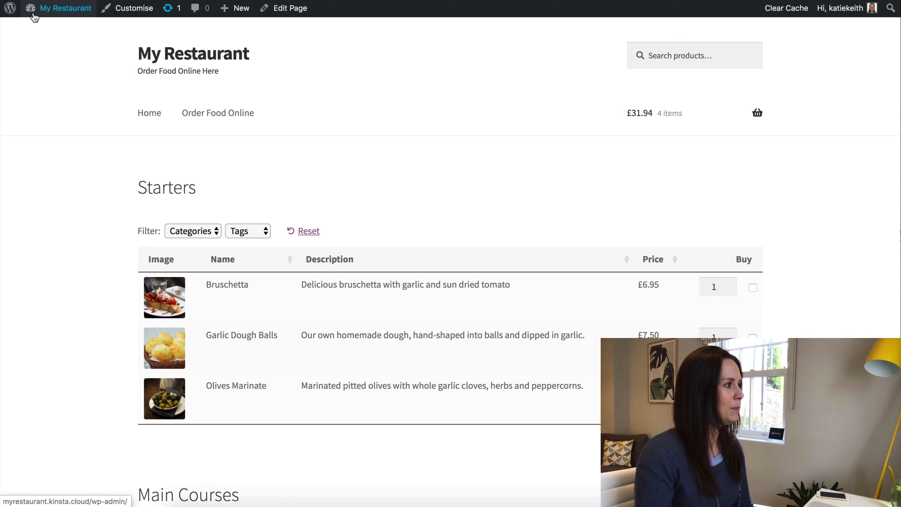
Check the live Home and Order Food Online links, then return to the admin Dashboard.
{"action": "left_click", "coordinate": [152, 115]}
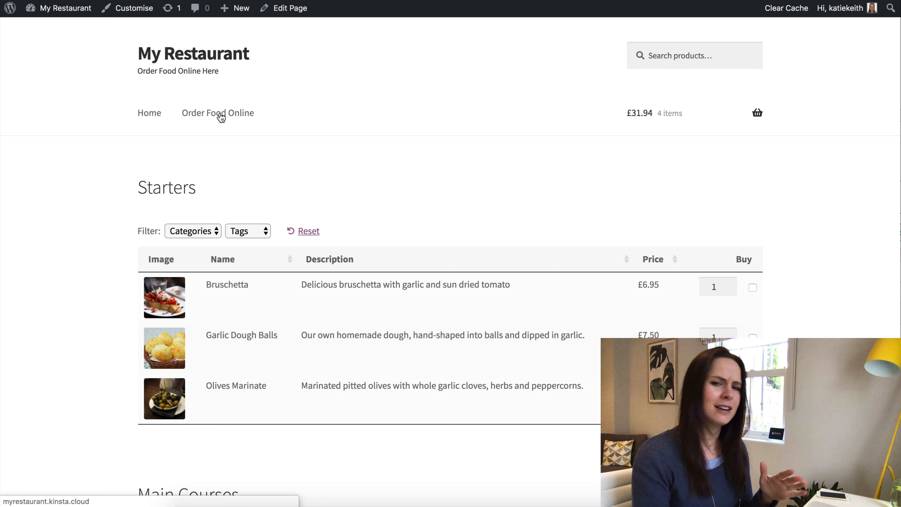
{"action": "left_click", "coordinate": [237, 113]}
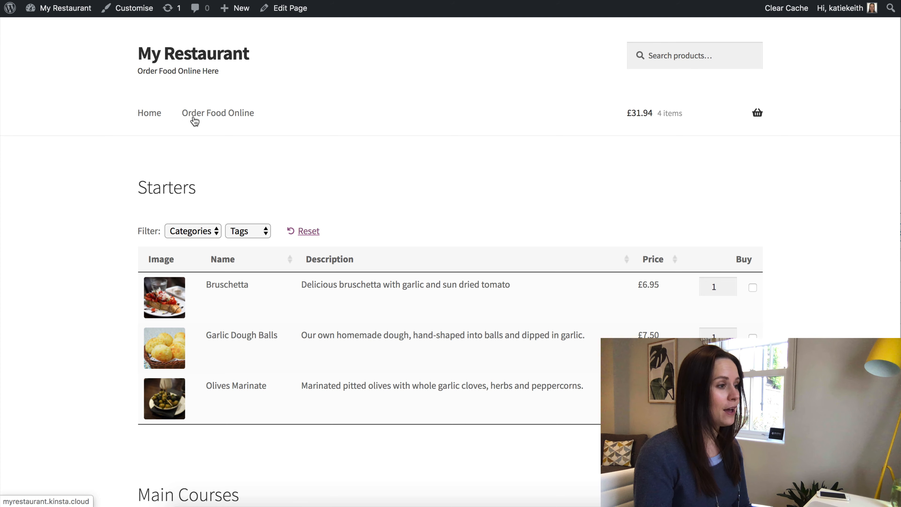
{"action": "scroll", "coordinate": [298, 173], "scroll_direction": "down", "scroll_amount": 5}
{"action": "scroll", "coordinate": [298, 174], "scroll_direction": "up", "scroll_amount": 5}
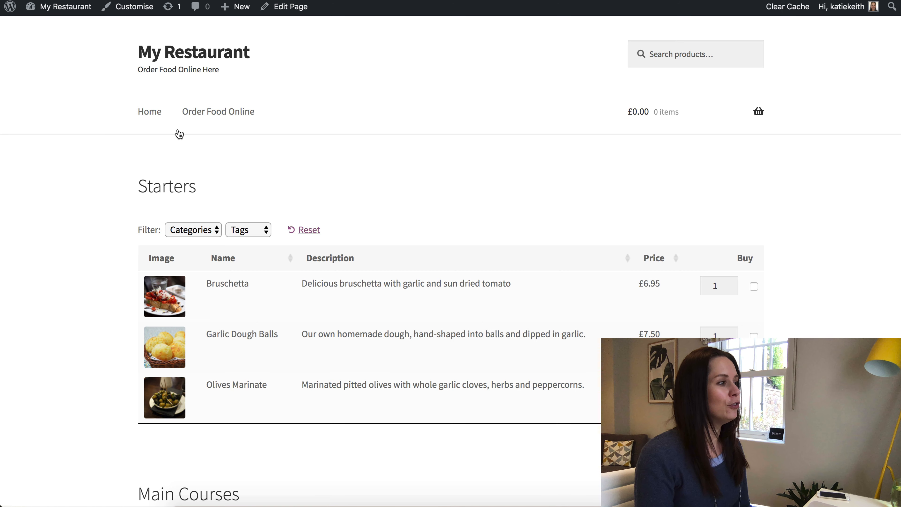
{"action": "left_click", "coordinate": [53, 7]}
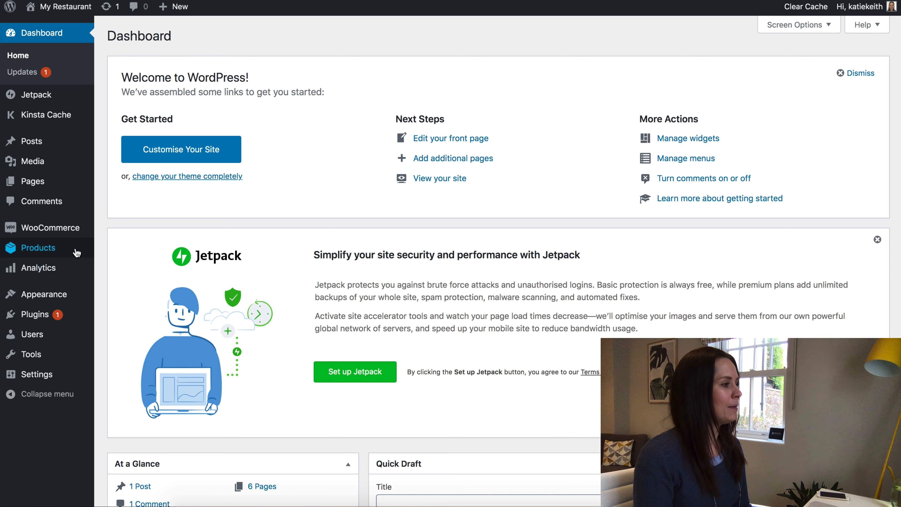
Go to WooCommerce Settings > Shipping and start a new shipping zone.
{"action": "mouse_move", "coordinate": [47, 231]}
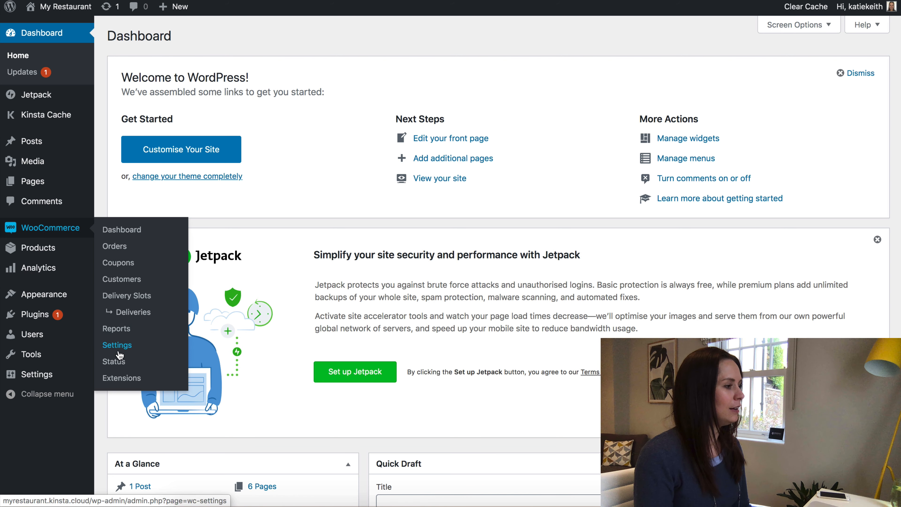
{"action": "left_click", "coordinate": [128, 347]}
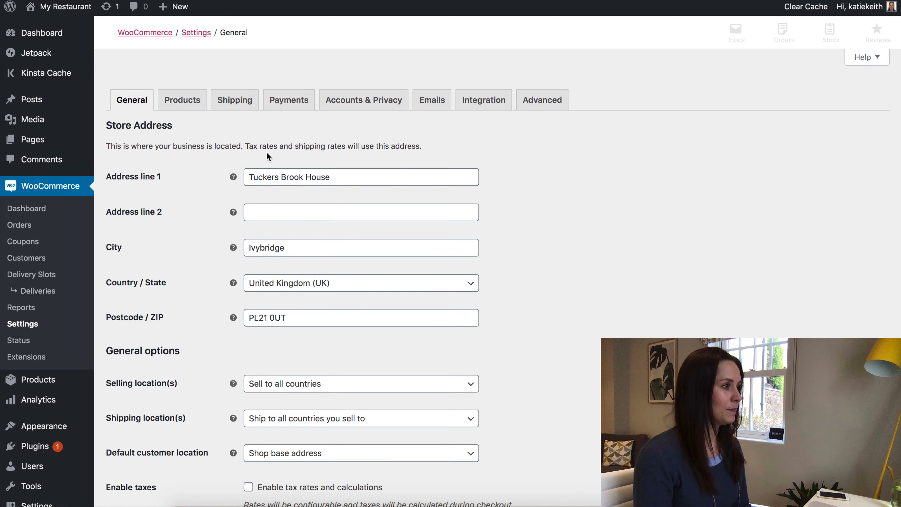
{"action": "left_click", "coordinate": [237, 95]}
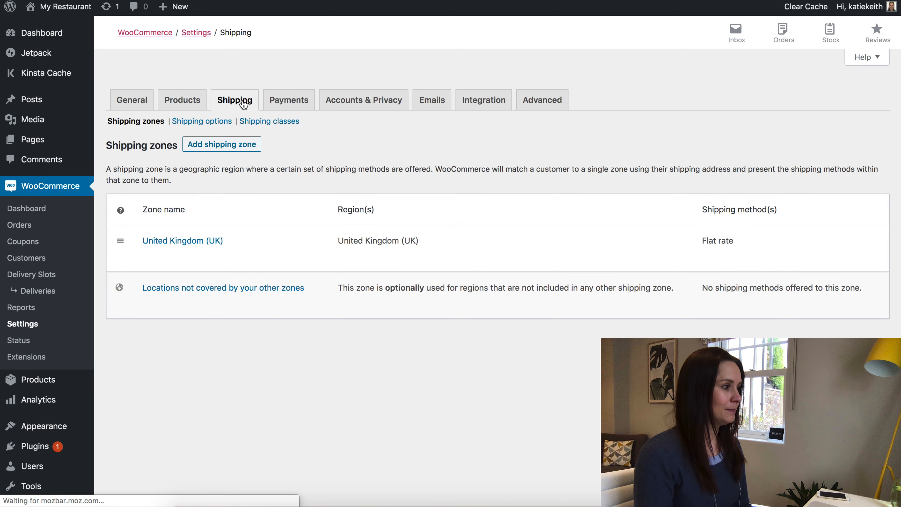
{"action": "mouse_move", "coordinate": [193, 258]}
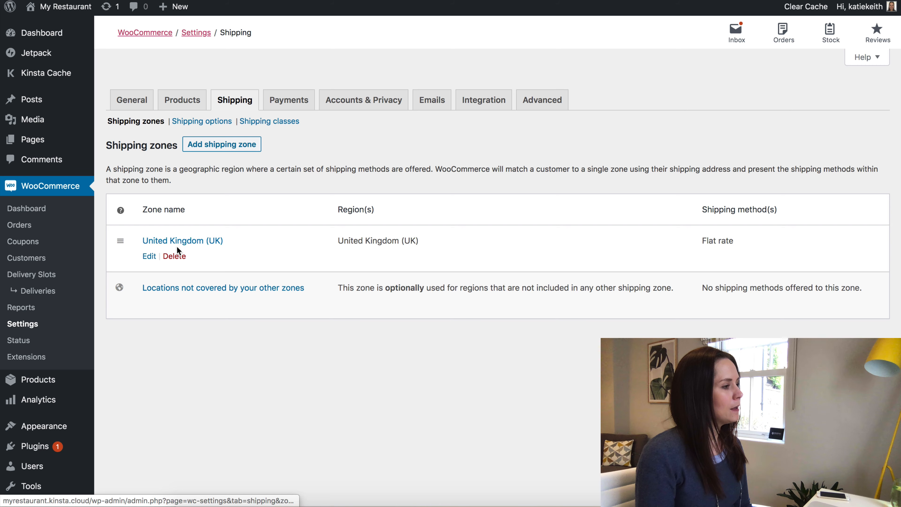
{"action": "left_click", "coordinate": [233, 144]}
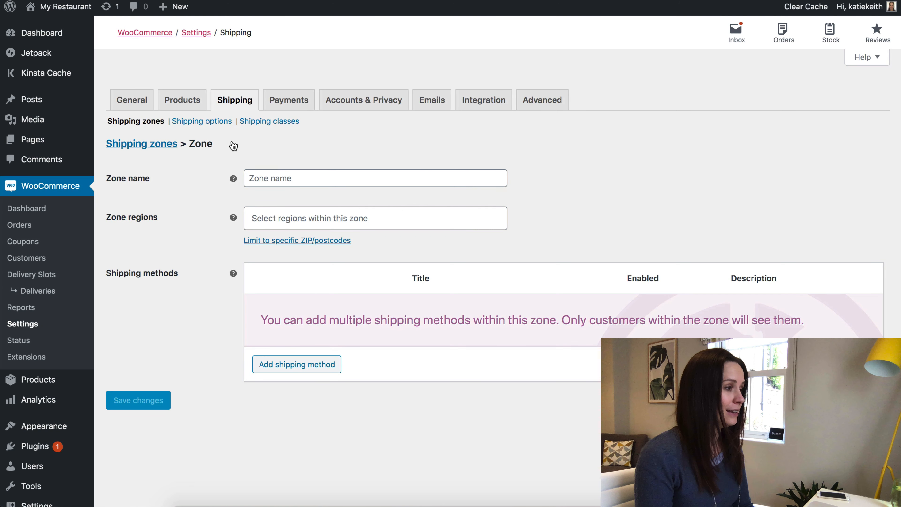
Name the zone 'Free Delivery Zone' covering United Kingdom (UK) postcodes PL1 and PL2.
{"action": "left_click", "coordinate": [264, 176]}
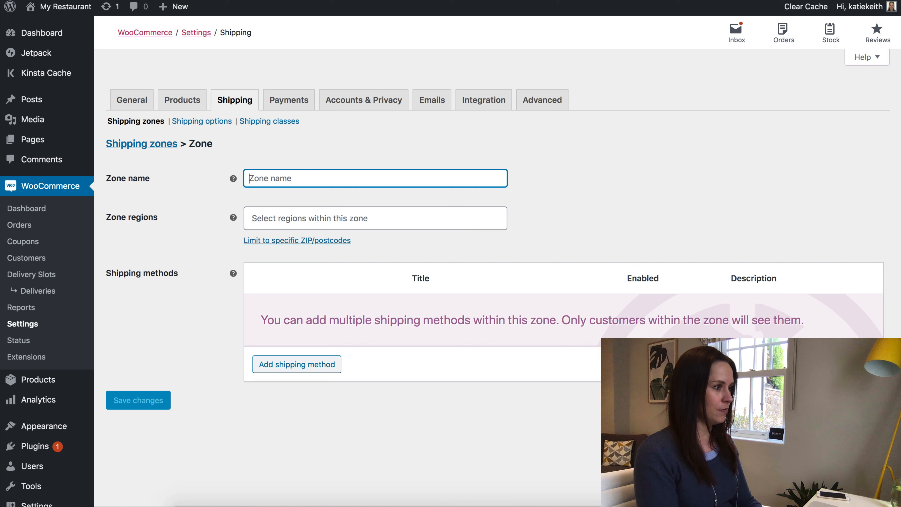
{"action": "type", "text": "Free Delivery"}
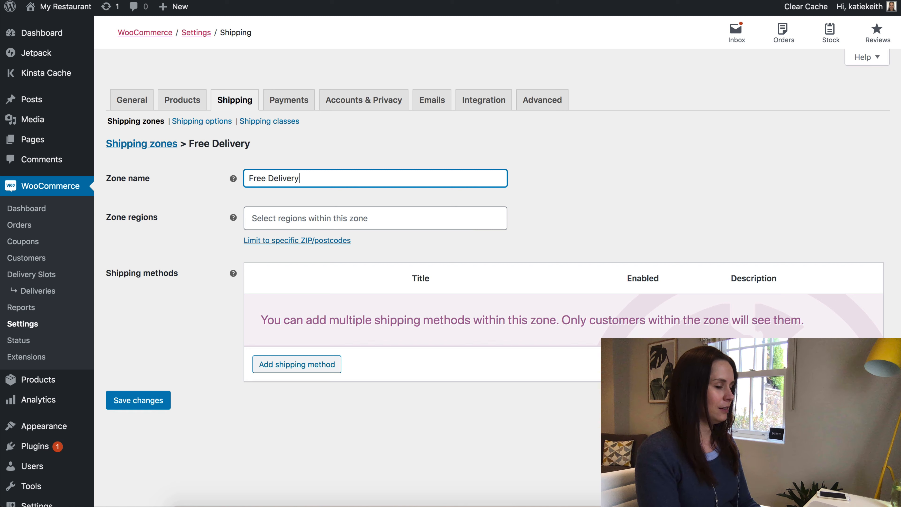
{"action": "type", "text": " Zone"}
{"action": "left_click", "coordinate": [289, 218]}
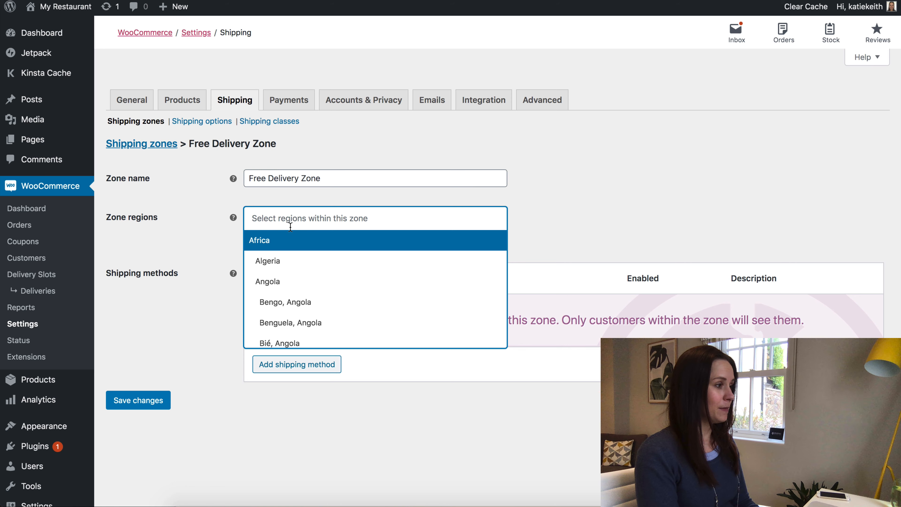
{"action": "type", "text": "united"}
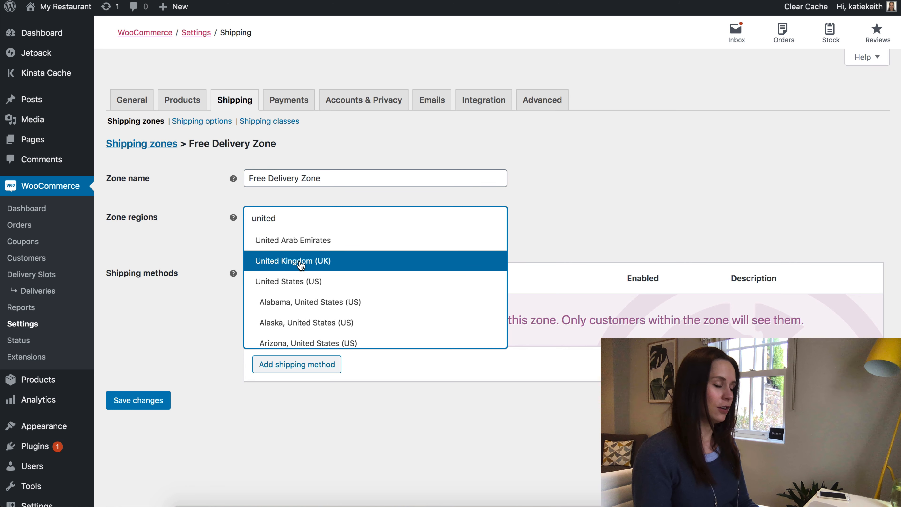
{"action": "left_click", "coordinate": [299, 262]}
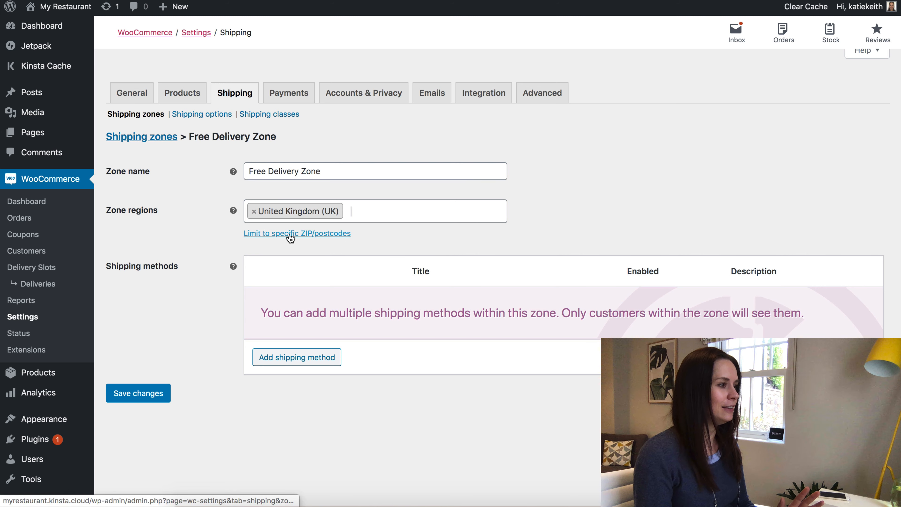
{"action": "left_click", "coordinate": [301, 234]}
{"action": "left_click", "coordinate": [282, 262]}
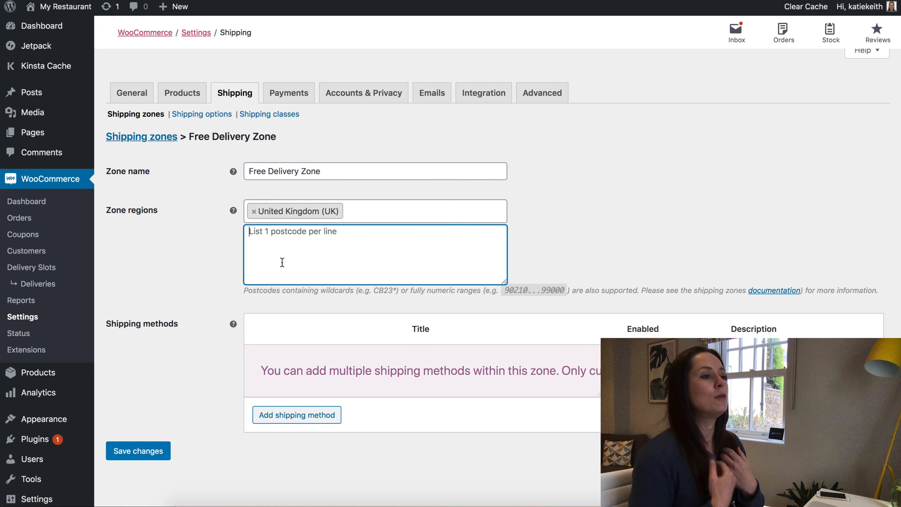
{"action": "type", "text": "pl1 "}
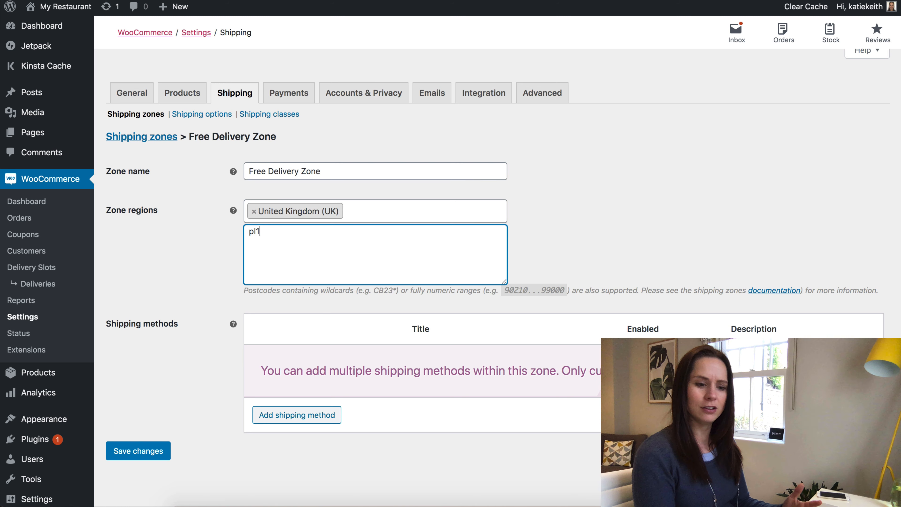
{"action": "type", "text": "pl2"}
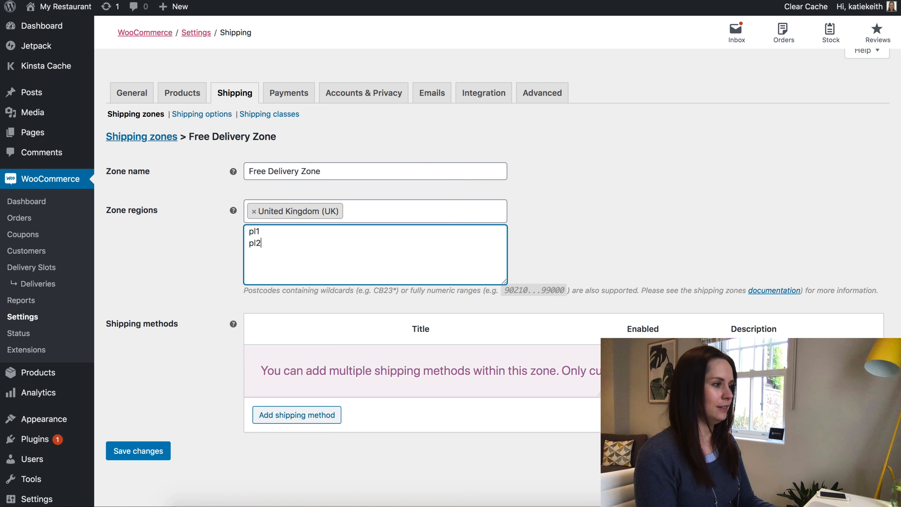
{"action": "left_click_drag", "start_coordinate": [273, 251], "coordinate": [232, 233]}
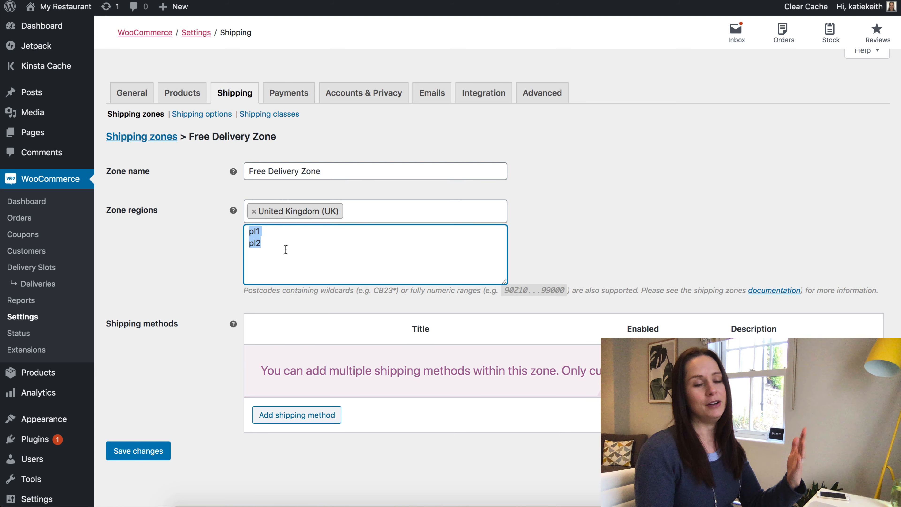
{"action": "left_click", "coordinate": [286, 249]}
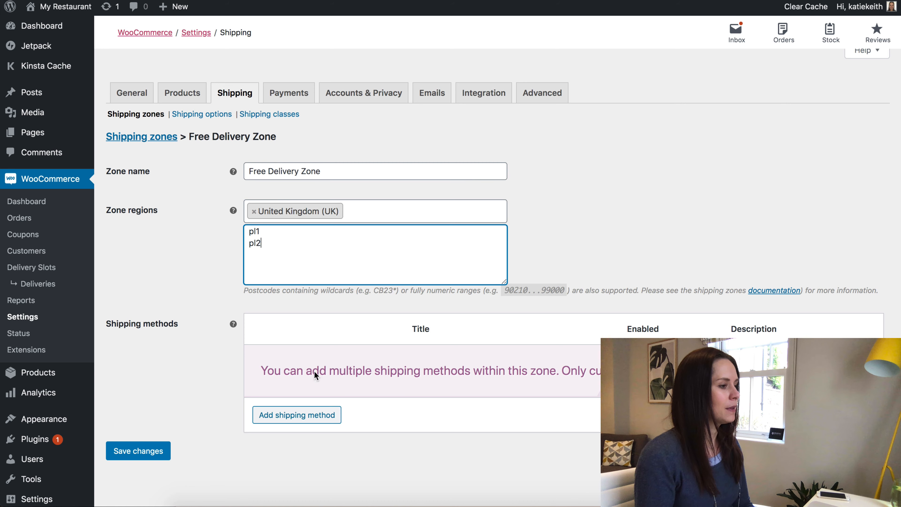
Add Free shipping as the zone's method and return to the shipping zones list.
{"action": "left_click", "coordinate": [295, 414]}
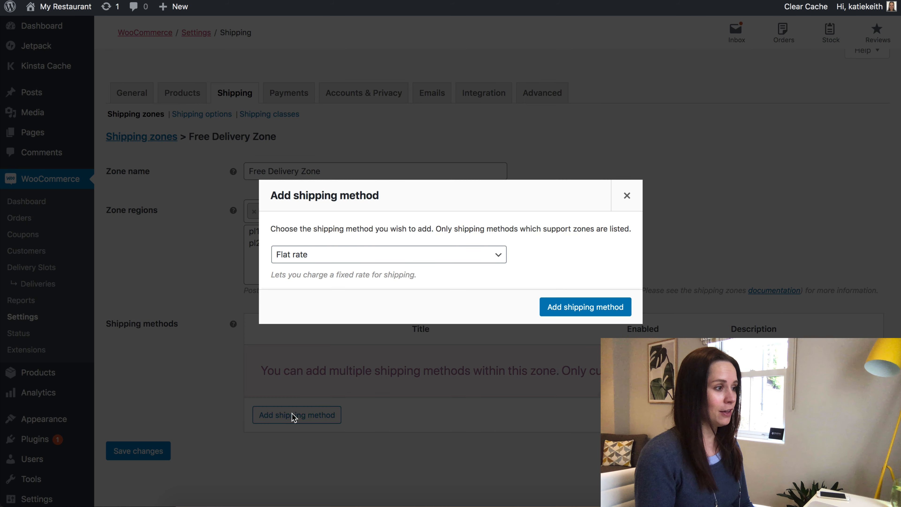
{"action": "left_click", "coordinate": [337, 256]}
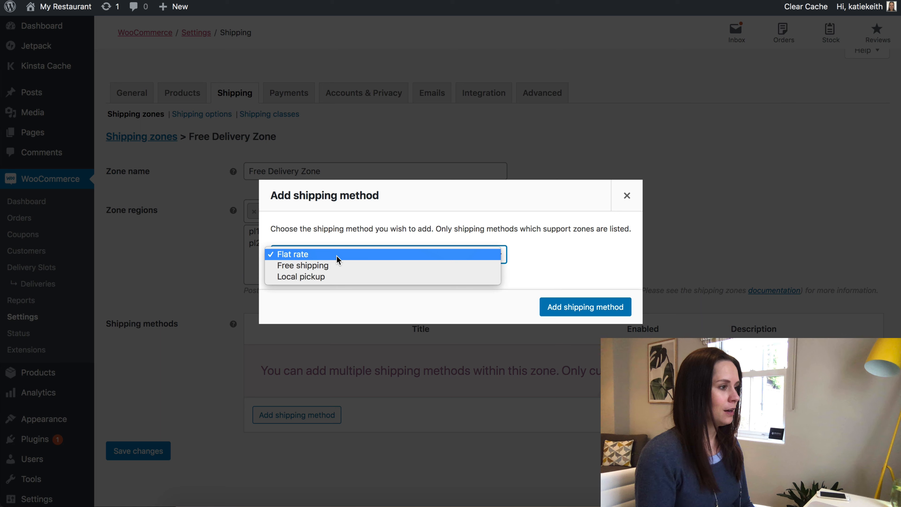
{"action": "left_click", "coordinate": [299, 266]}
{"action": "left_click", "coordinate": [584, 307]}
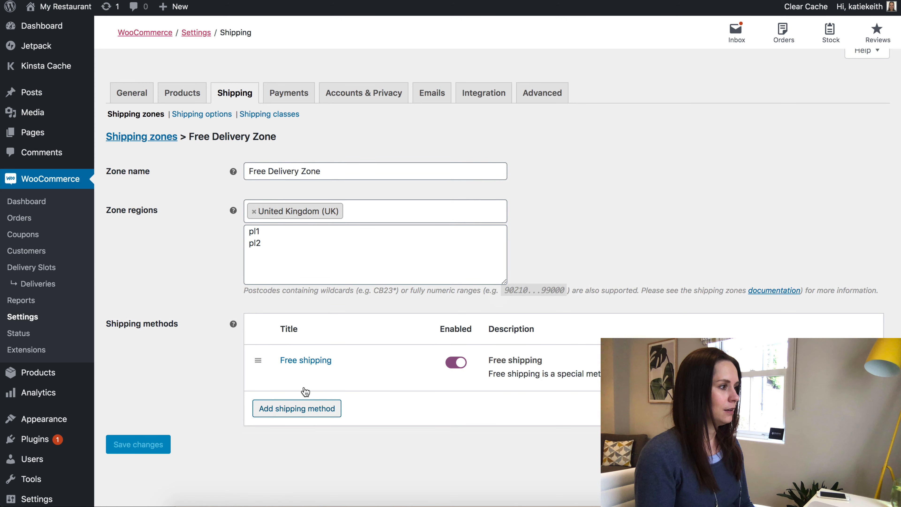
{"action": "left_click", "coordinate": [170, 138]}
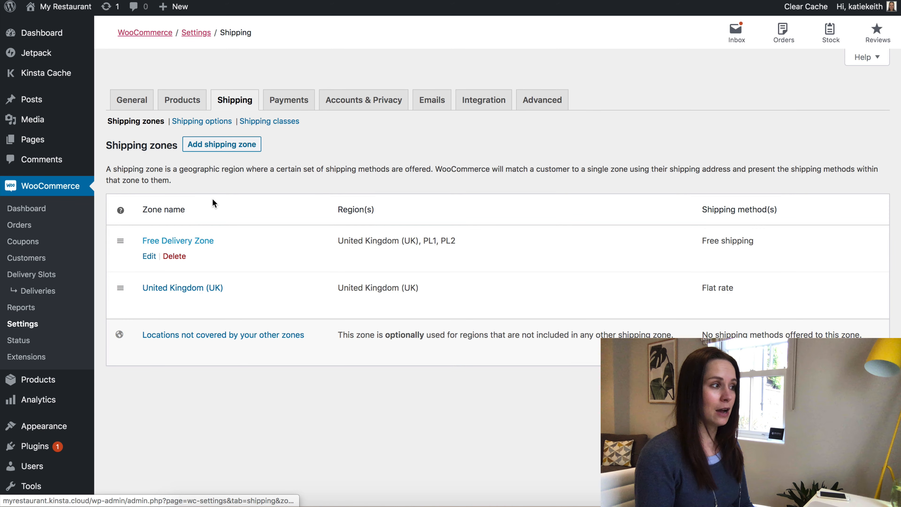
Create a 'Paid Delivery Zone' for United Kingdom (UK) limited to postcodes pl3 through pl7.
{"action": "left_click", "coordinate": [224, 145]}
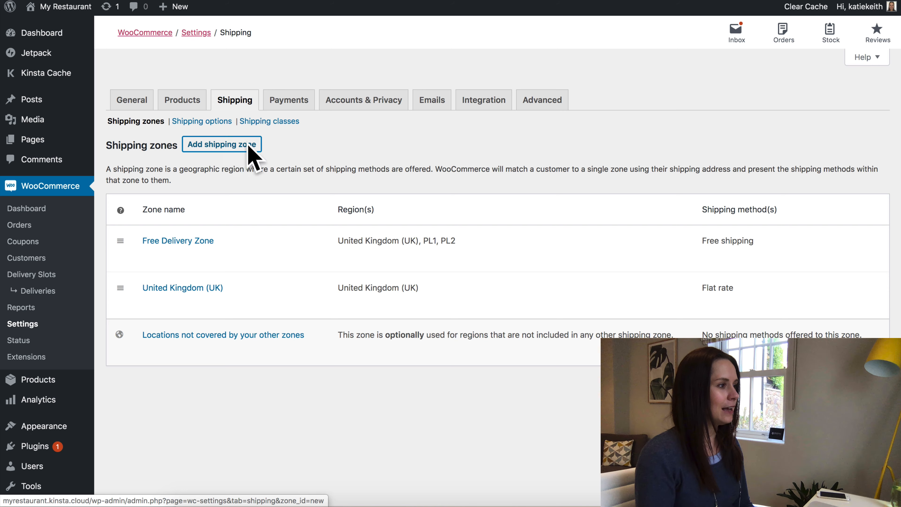
{"action": "left_click", "coordinate": [284, 177]}
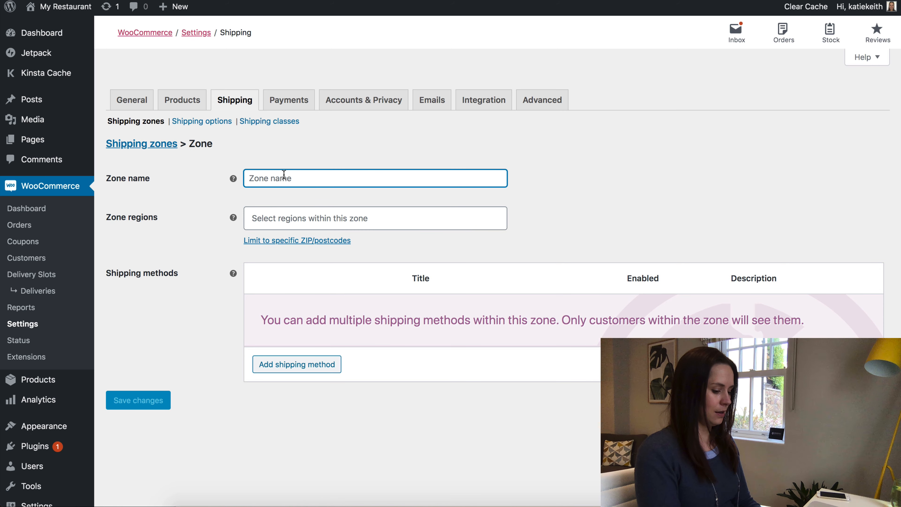
{"action": "type", "text": "Paid Delivery Z"}
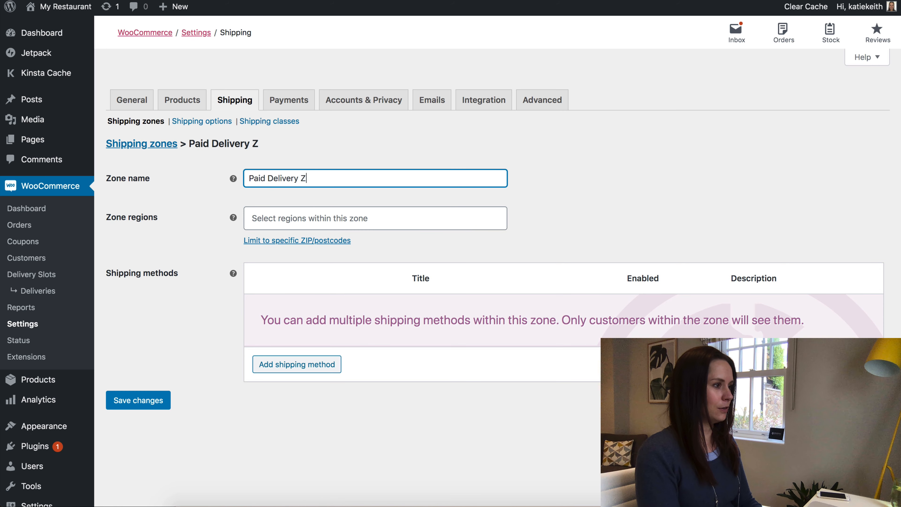
{"action": "type", "text": "one"}
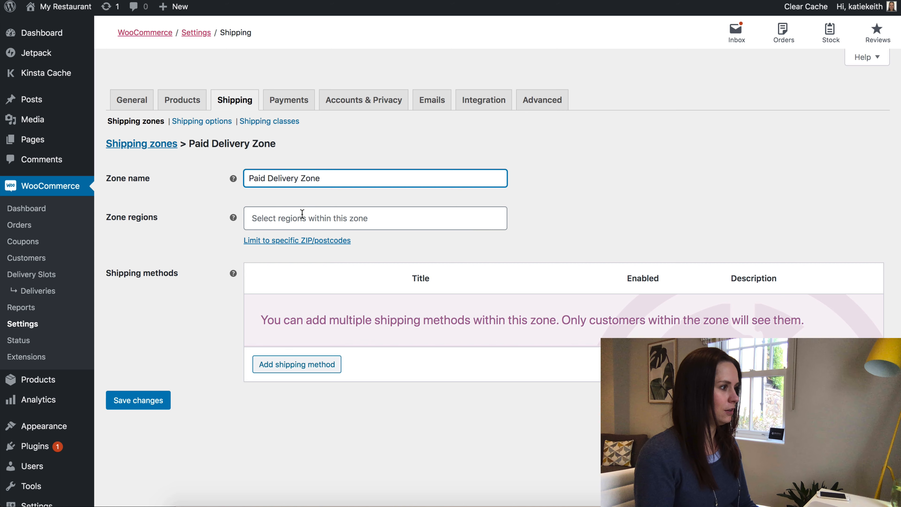
{"action": "left_click", "coordinate": [302, 214]}
{"action": "type", "text": "united ki"}
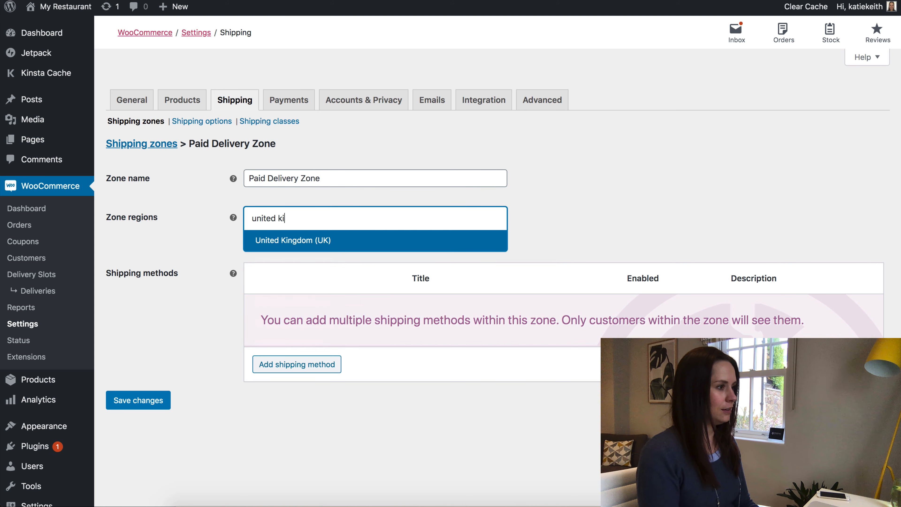
{"action": "left_click", "coordinate": [297, 242]}
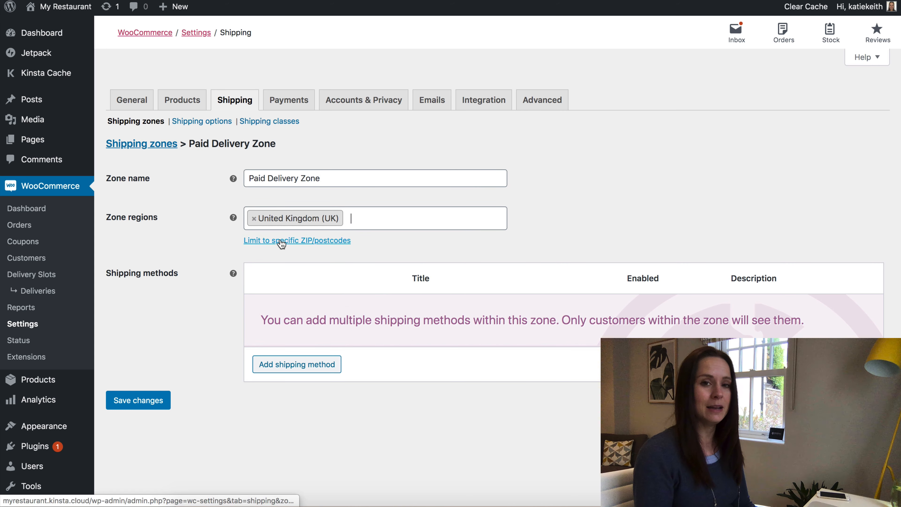
{"action": "left_click", "coordinate": [281, 242]}
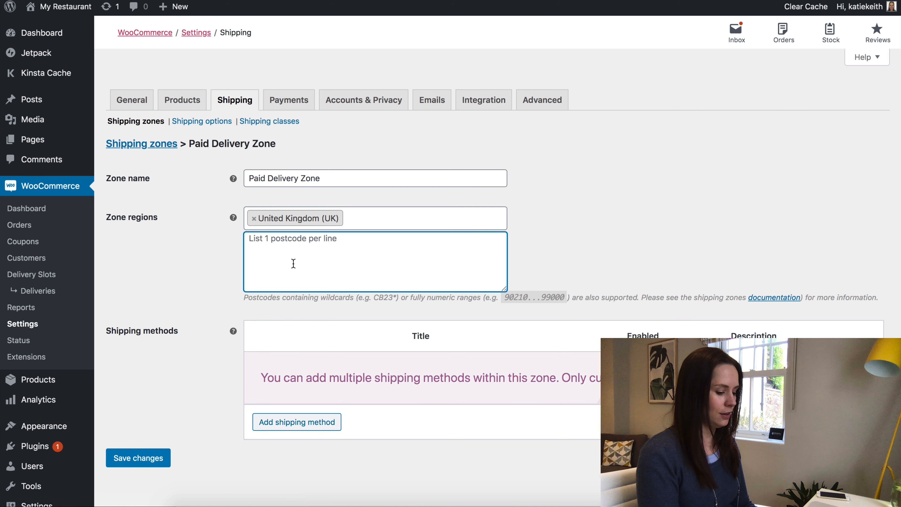
{"action": "type", "text": "pl3"}
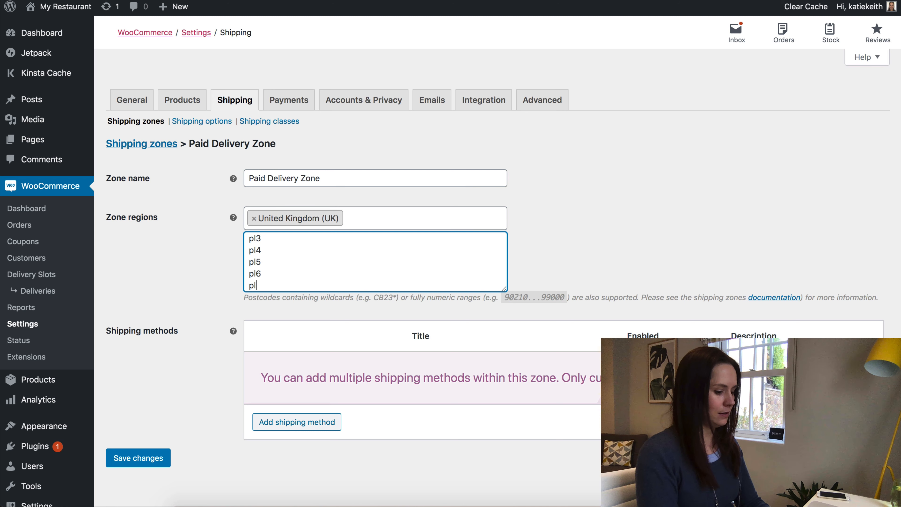
{"action": "type", "text": "7"}
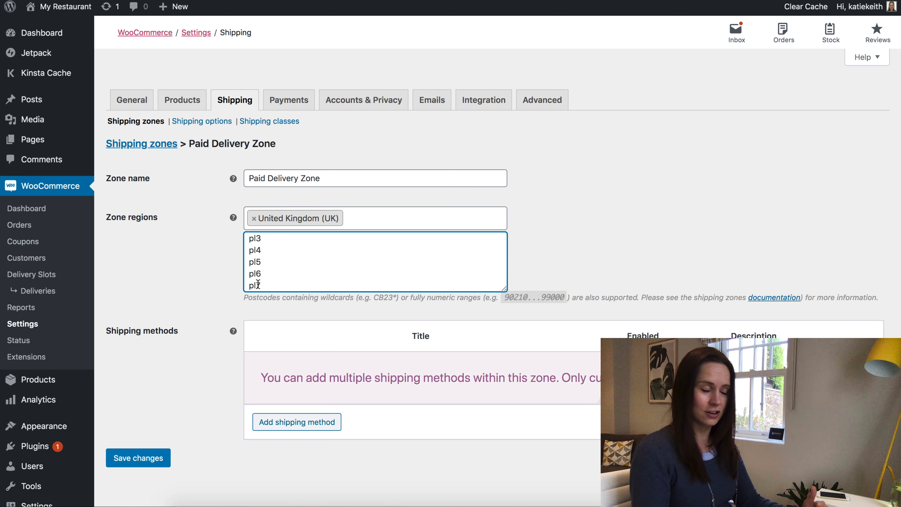
{"action": "left_click", "coordinate": [296, 422]}
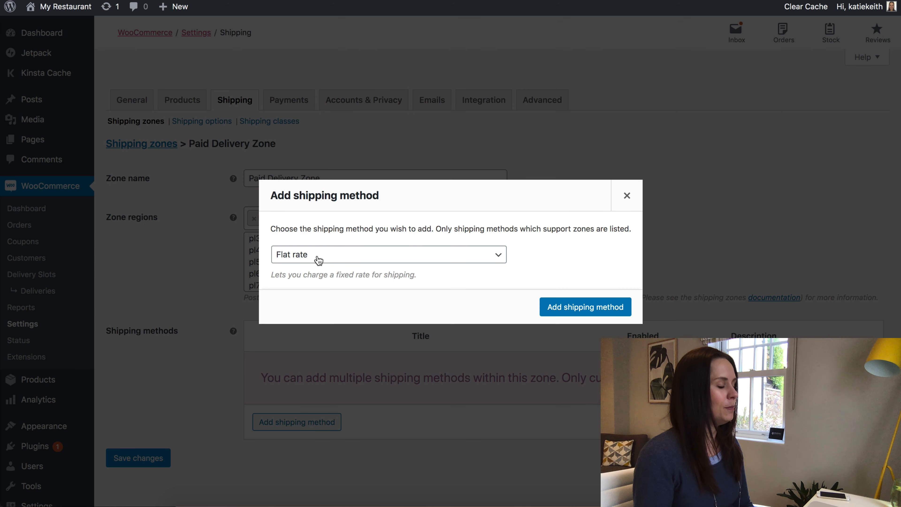
Add a Flat rate method with cost 5 to the Paid Delivery Zone and save it.
{"action": "left_click", "coordinate": [344, 259]}
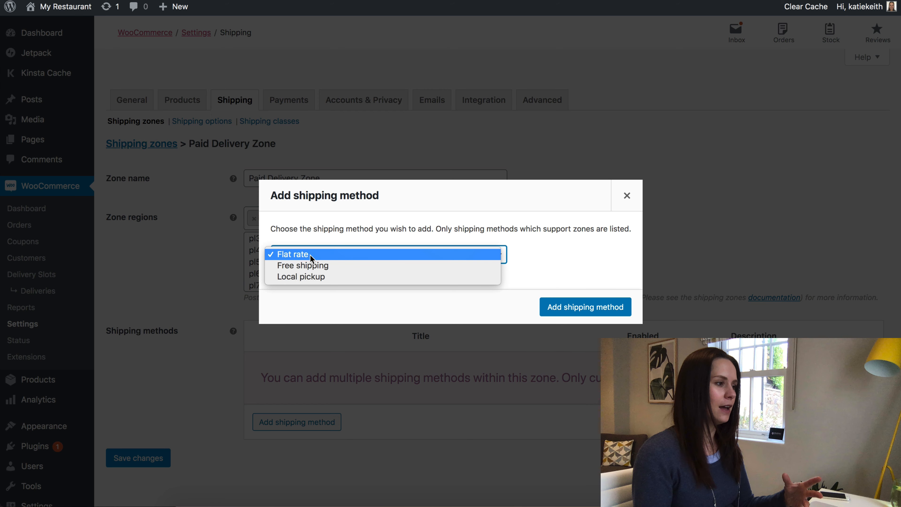
{"action": "left_click", "coordinate": [311, 255]}
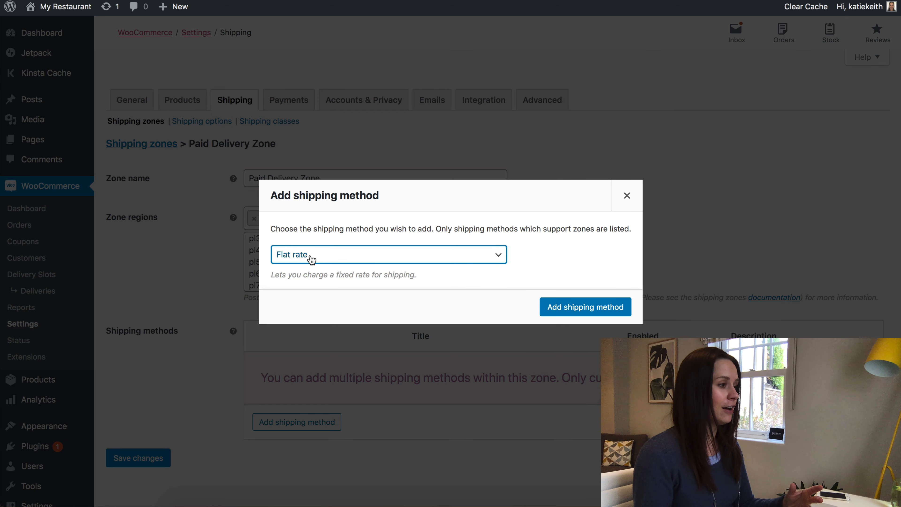
{"action": "left_click", "coordinate": [567, 311]}
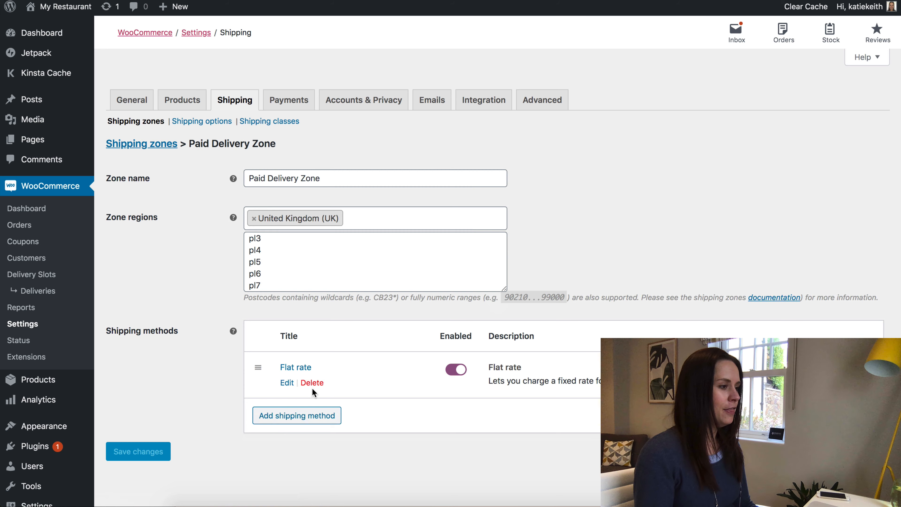
{"action": "left_click", "coordinate": [287, 383]}
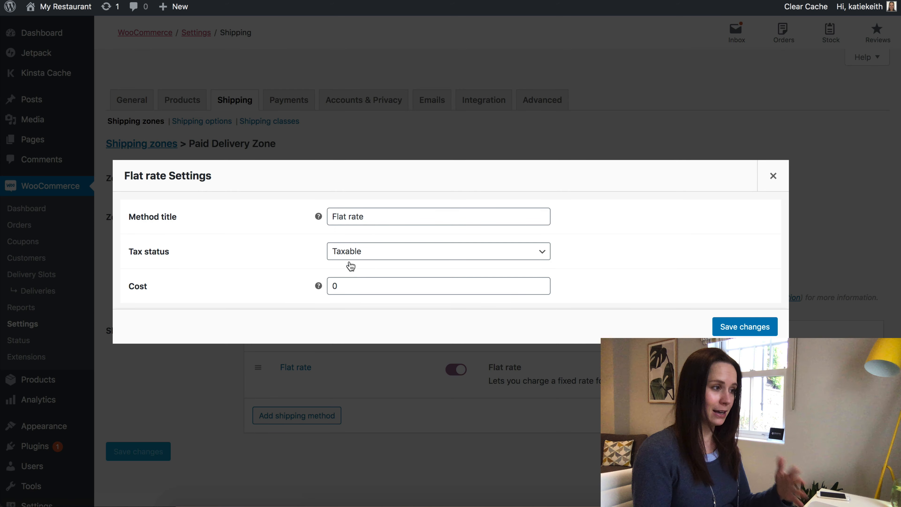
{"action": "double_click", "coordinate": [349, 290]}
{"action": "type", "text": "5"}
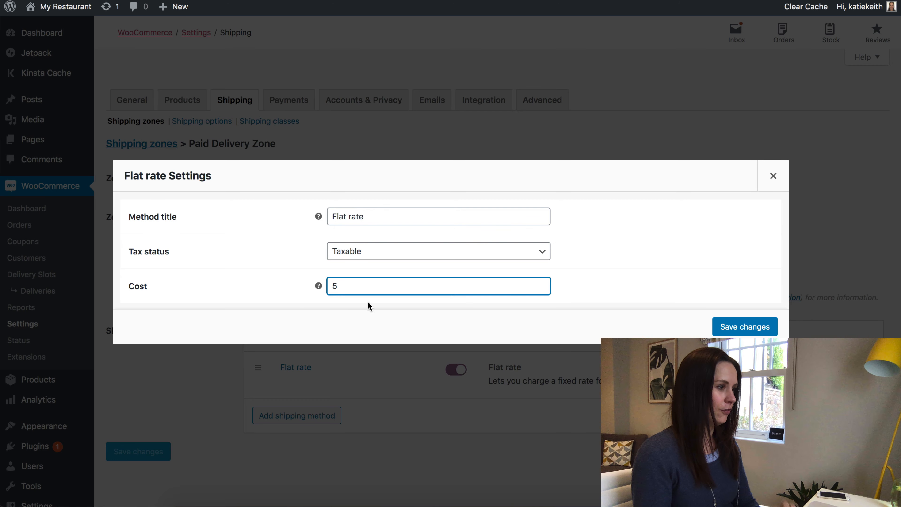
{"action": "left_click", "coordinate": [742, 327]}
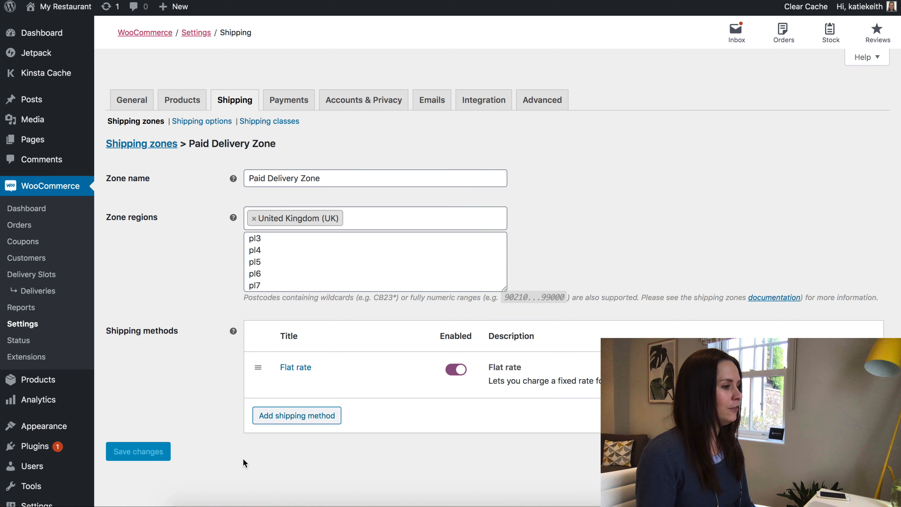
{"action": "left_click", "coordinate": [140, 146]}
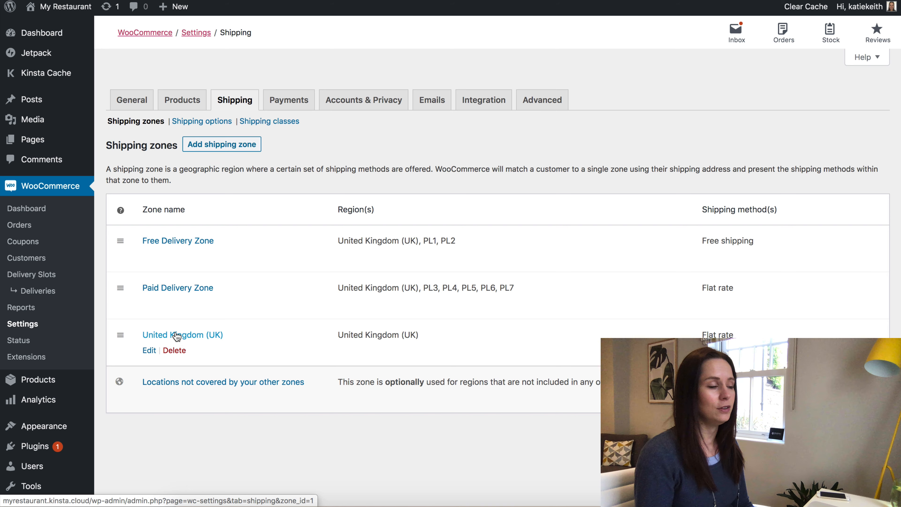
Replace the United Kingdom (UK) zone's Flat rate method with Local pickup.
{"action": "left_click", "coordinate": [149, 351]}
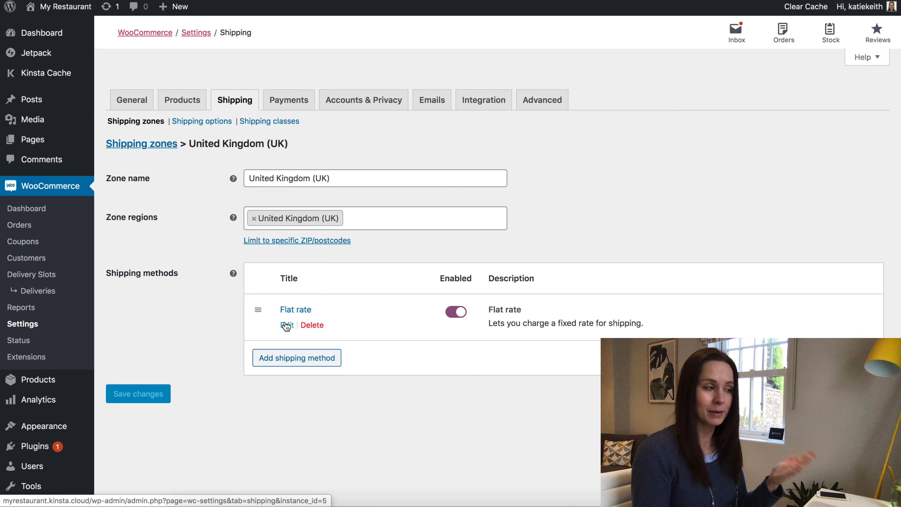
{"action": "left_click", "coordinate": [312, 325]}
{"action": "left_click", "coordinate": [308, 374]}
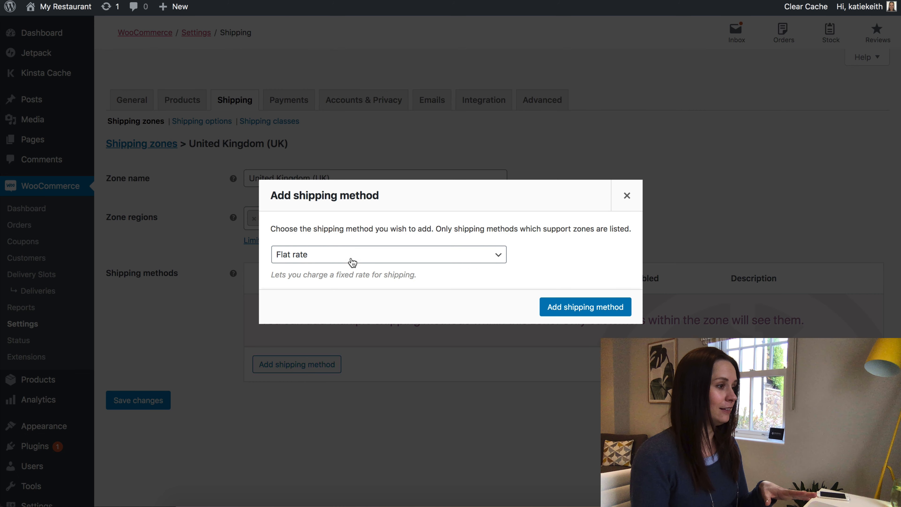
{"action": "left_click", "coordinate": [339, 256]}
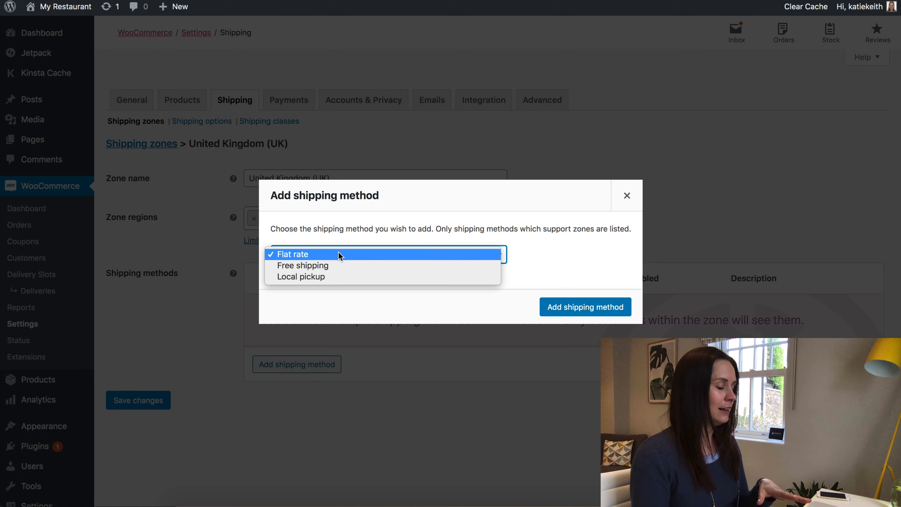
{"action": "left_click", "coordinate": [312, 276]}
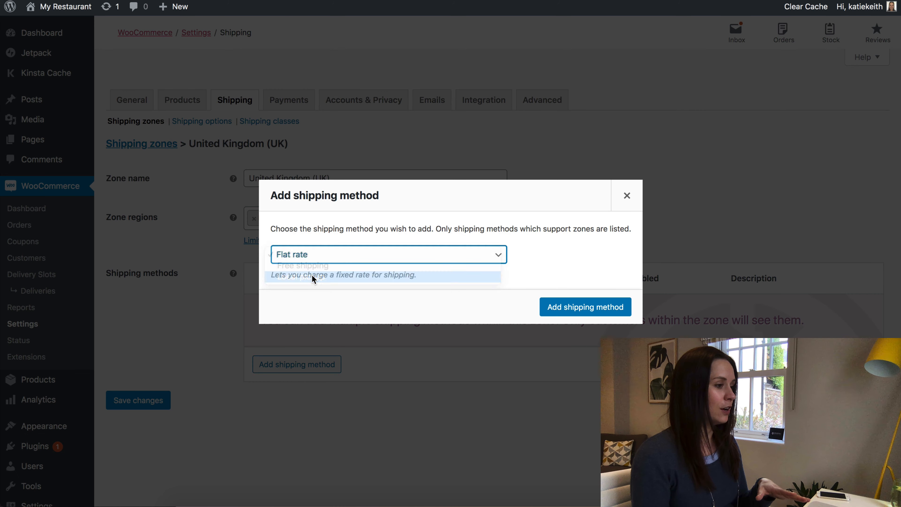
{"action": "left_click", "coordinate": [613, 313]}
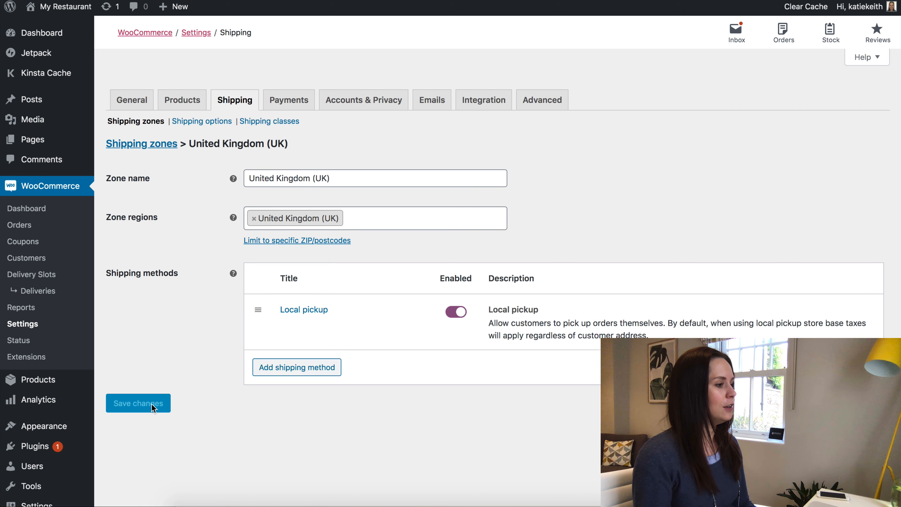
{"action": "left_click", "coordinate": [142, 144]}
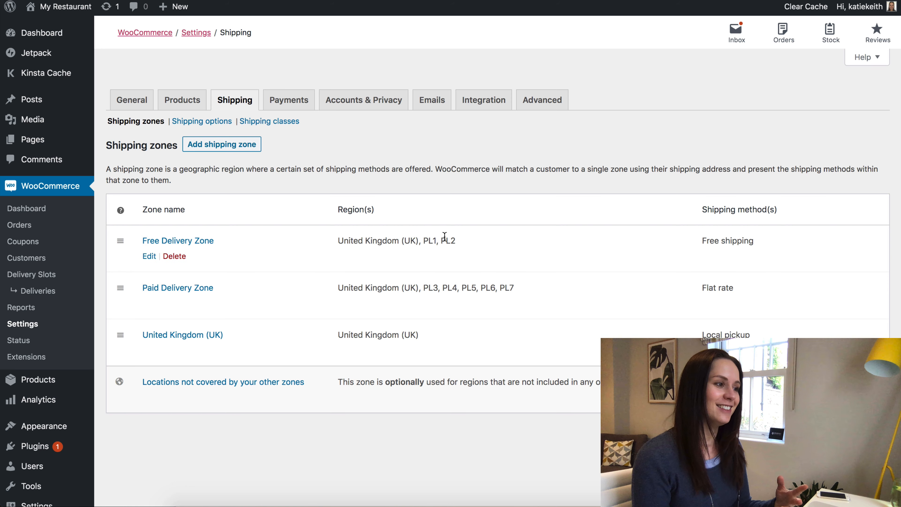
{"action": "left_click_drag", "start_coordinate": [423, 241], "coordinate": [455, 241]}
{"action": "left_click_drag", "start_coordinate": [424, 288], "coordinate": [482, 288]}
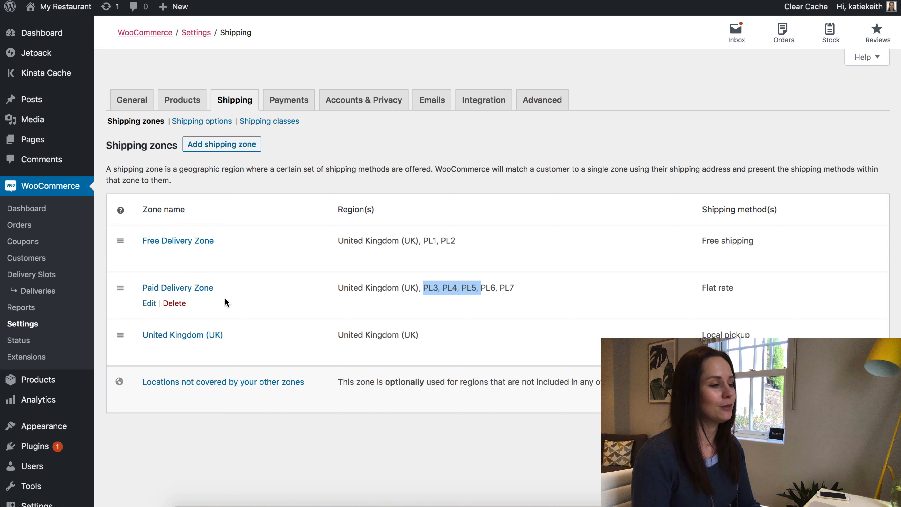
{"action": "left_click", "coordinate": [284, 448]}
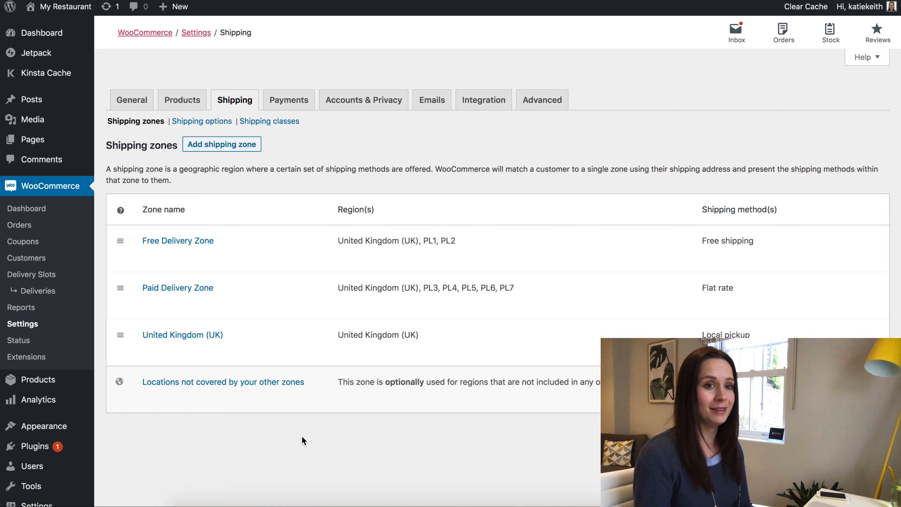
Show the Installed Plugins list and highlight the active WooCommerce Delivery Slots by Iconic 1.7.18 entry.
{"action": "left_click", "coordinate": [35, 449]}
{"action": "scroll", "coordinate": [524, 306], "scroll_direction": "down", "scroll_amount": 3}
{"action": "scroll", "coordinate": [522, 310], "scroll_direction": "down", "scroll_amount": 5}
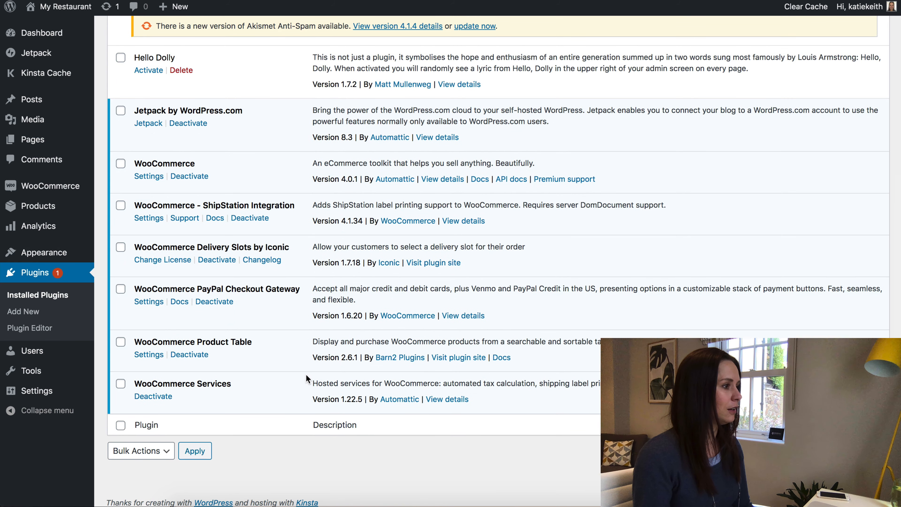
{"action": "left_click_drag", "start_coordinate": [289, 248], "coordinate": [142, 247]}
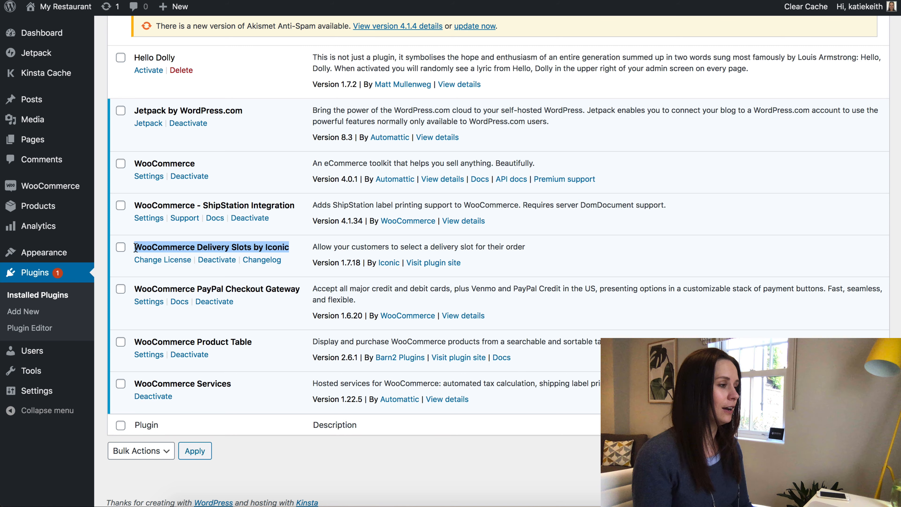
{"action": "left_click_drag", "start_coordinate": [134, 247], "coordinate": [285, 245]}
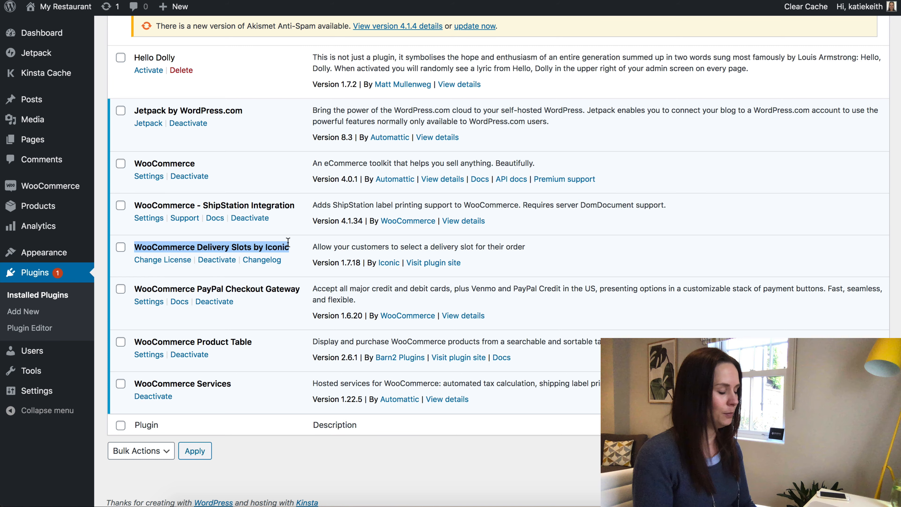
{"action": "left_click", "coordinate": [160, 247]}
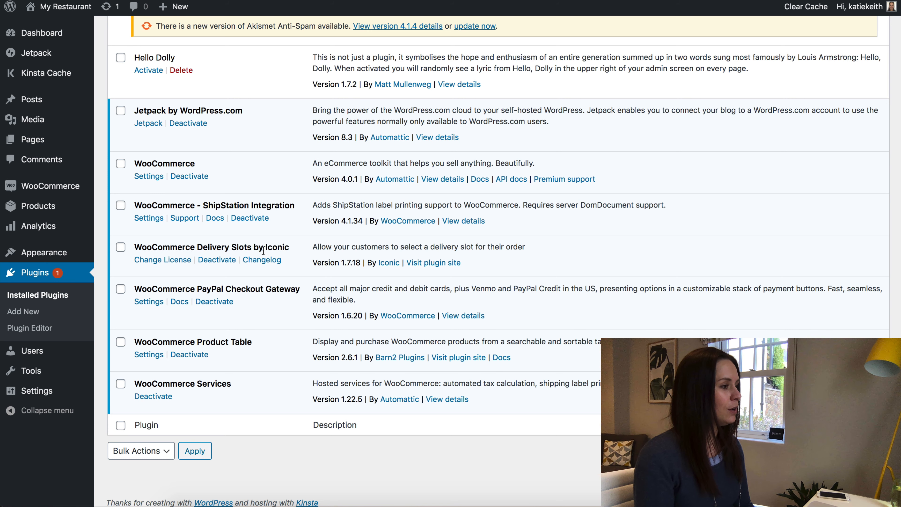
{"action": "scroll", "coordinate": [263, 250], "scroll_direction": "up", "scroll_amount": 8}
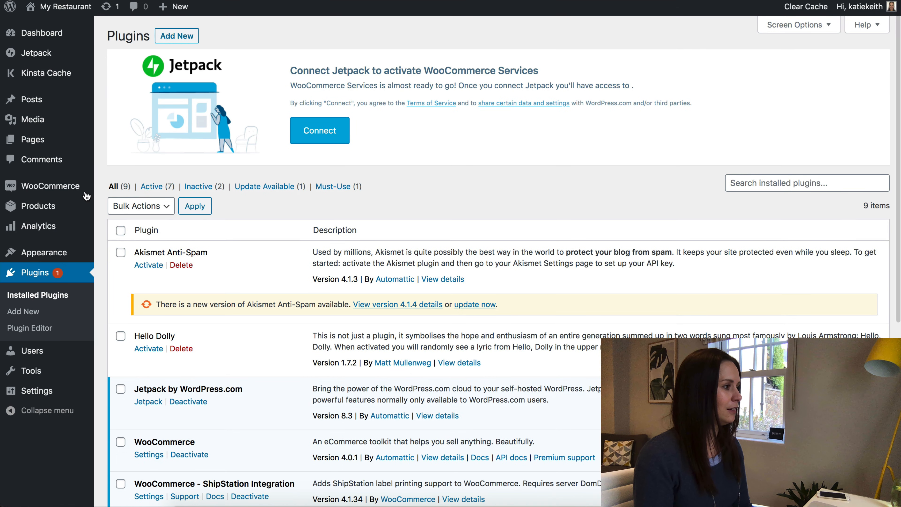
{"action": "mouse_move", "coordinate": [40, 187]}
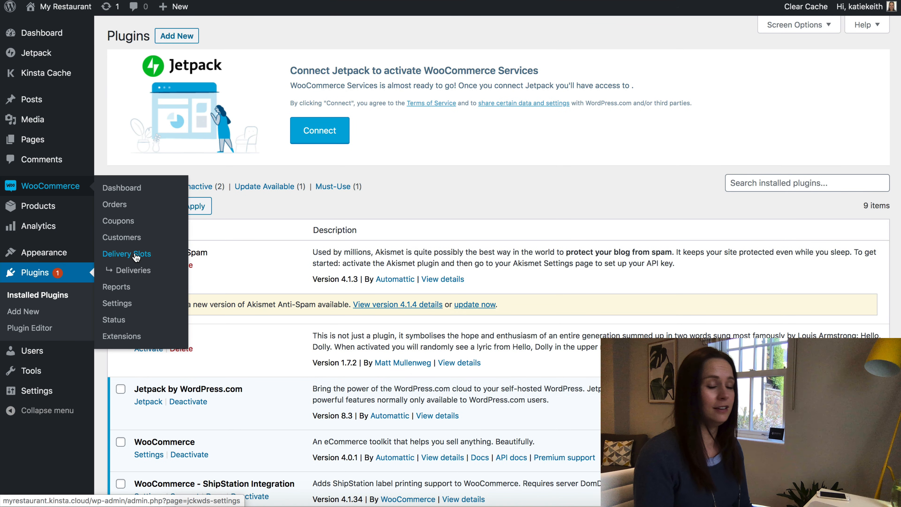
Review Delivery Slots General Setup: checkout position After Customer Details, priority 10, Any Method shipping.
{"action": "left_click", "coordinate": [150, 255]}
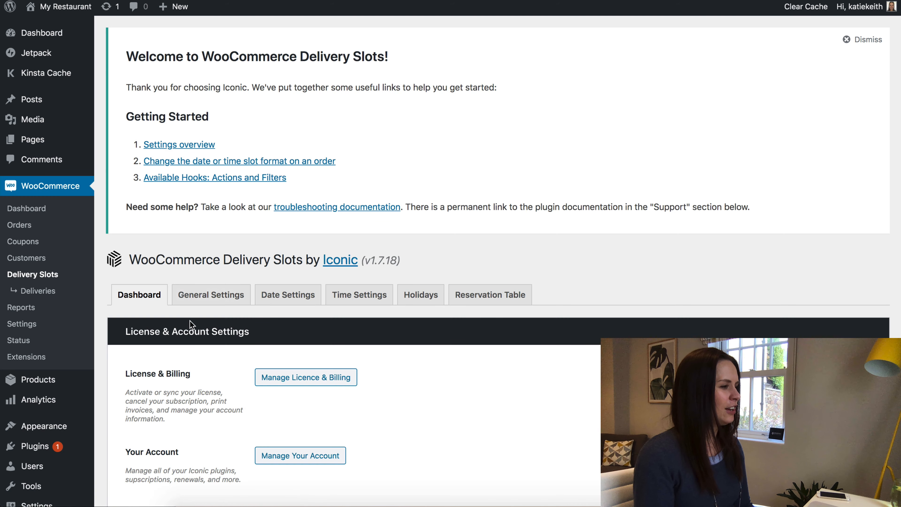
{"action": "scroll", "coordinate": [213, 320], "scroll_direction": "down", "scroll_amount": 8}
{"action": "scroll", "coordinate": [253, 326], "scroll_direction": "up", "scroll_amount": 5}
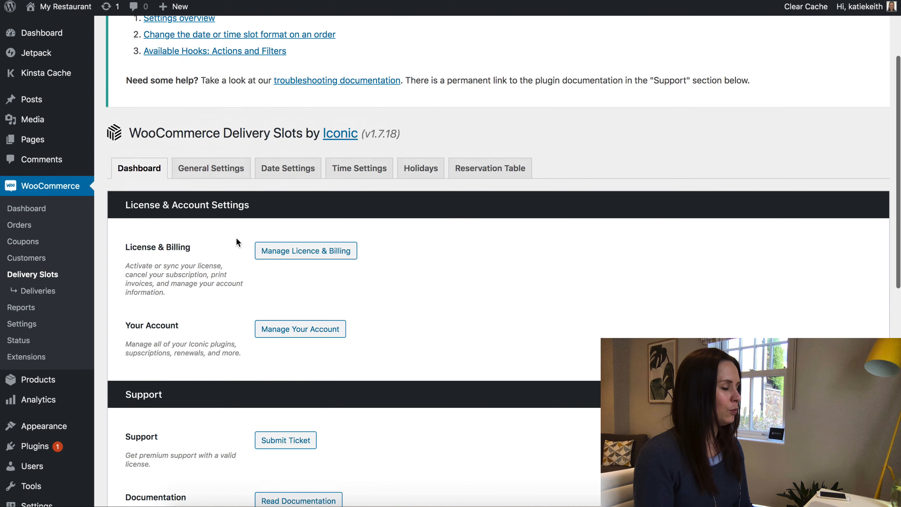
{"action": "left_click", "coordinate": [213, 173]}
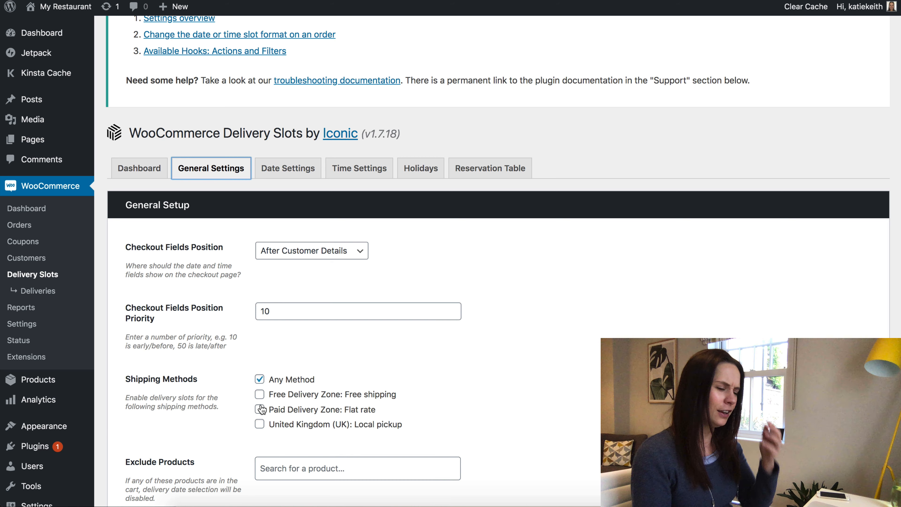
{"action": "scroll", "coordinate": [261, 408], "scroll_direction": "down", "scroll_amount": 2}
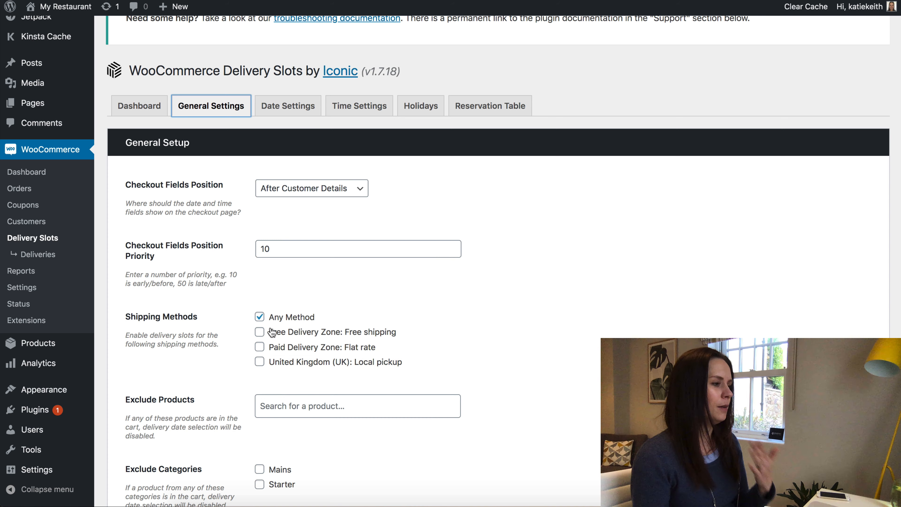
{"action": "scroll", "coordinate": [265, 357], "scroll_direction": "down", "scroll_amount": 4}
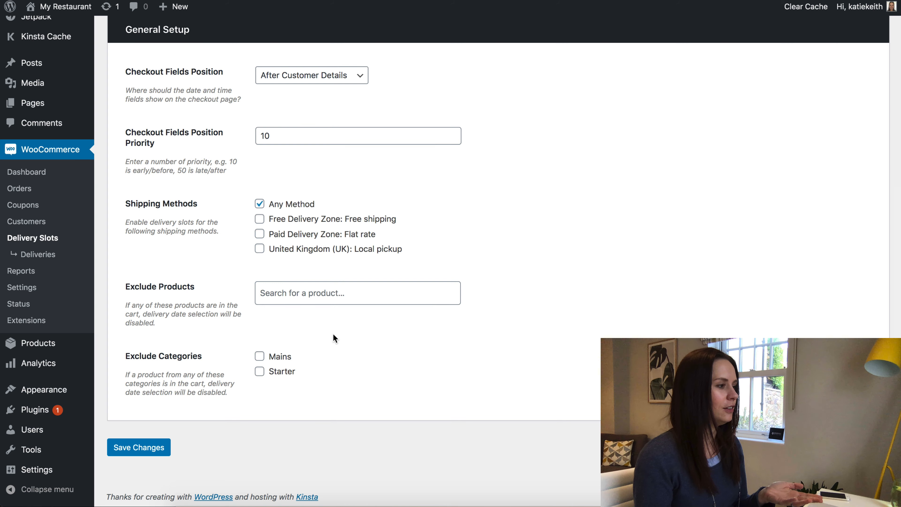
{"action": "scroll", "coordinate": [334, 336], "scroll_direction": "up", "scroll_amount": 10}
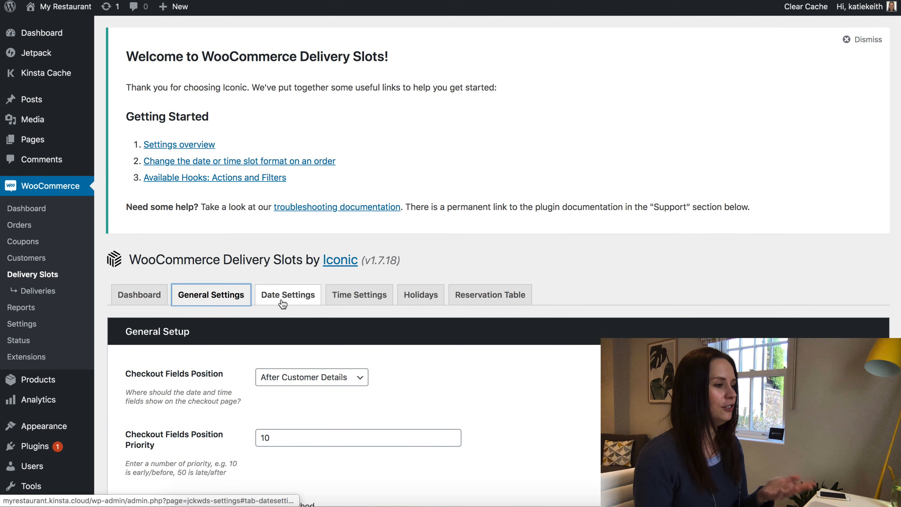
In Date Settings, untick Monday and tick Saturday as delivery days.
{"action": "left_click", "coordinate": [294, 294]}
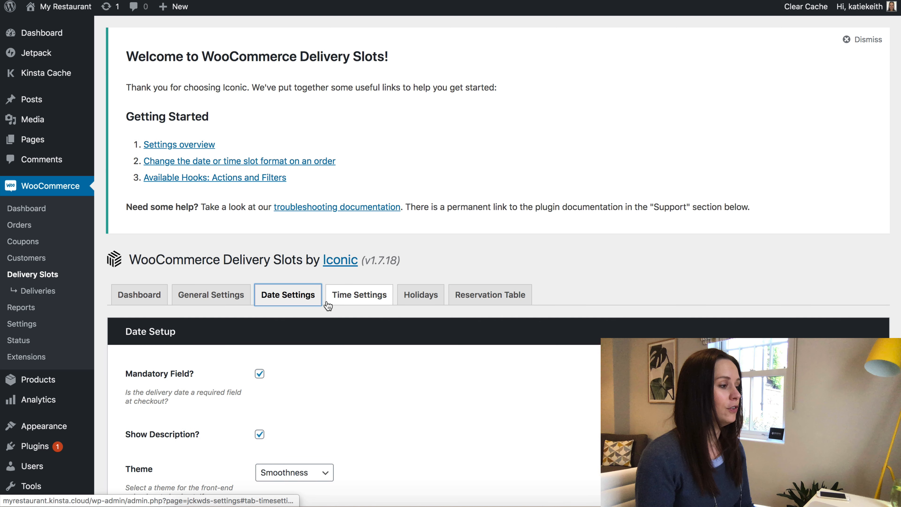
{"action": "scroll", "coordinate": [328, 306], "scroll_direction": "down", "scroll_amount": 5}
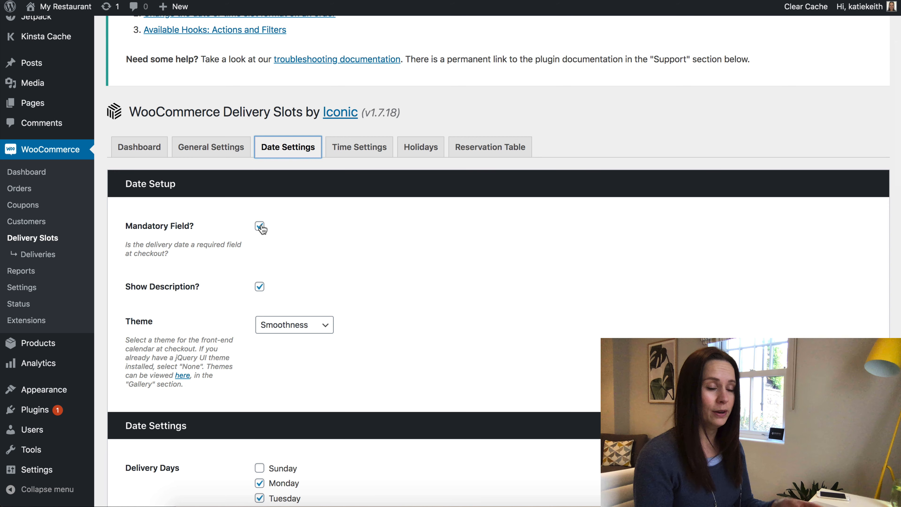
{"action": "scroll", "coordinate": [263, 230], "scroll_direction": "down", "scroll_amount": 12}
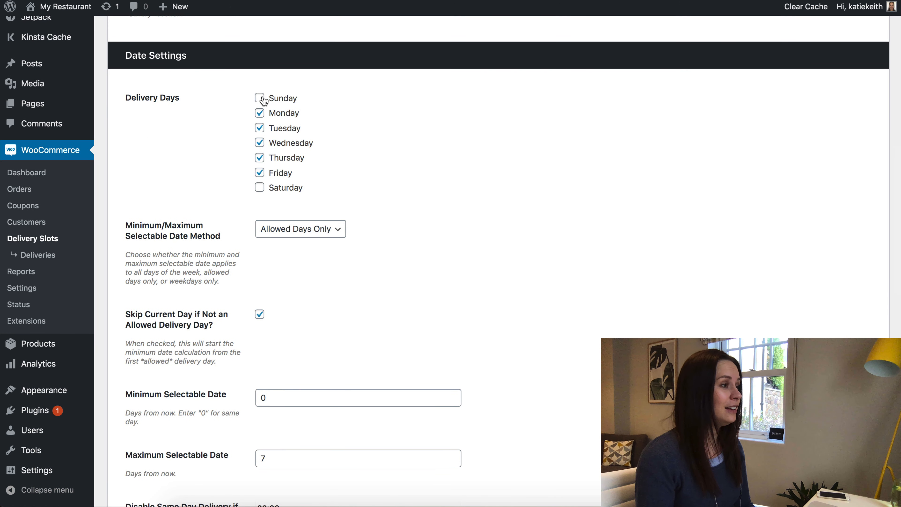
{"action": "left_click", "coordinate": [260, 113]}
{"action": "left_click", "coordinate": [262, 188]}
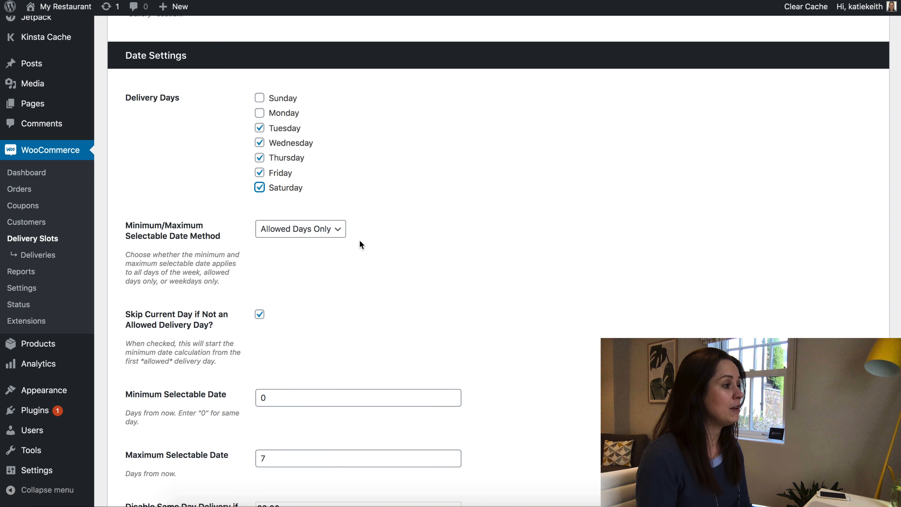
Review the day fees, leaving the Sunday fee blank, and go to Time Settings.
{"action": "scroll", "coordinate": [359, 240], "scroll_direction": "down", "scroll_amount": 5}
{"action": "scroll", "coordinate": [358, 241], "scroll_direction": "down", "scroll_amount": 1}
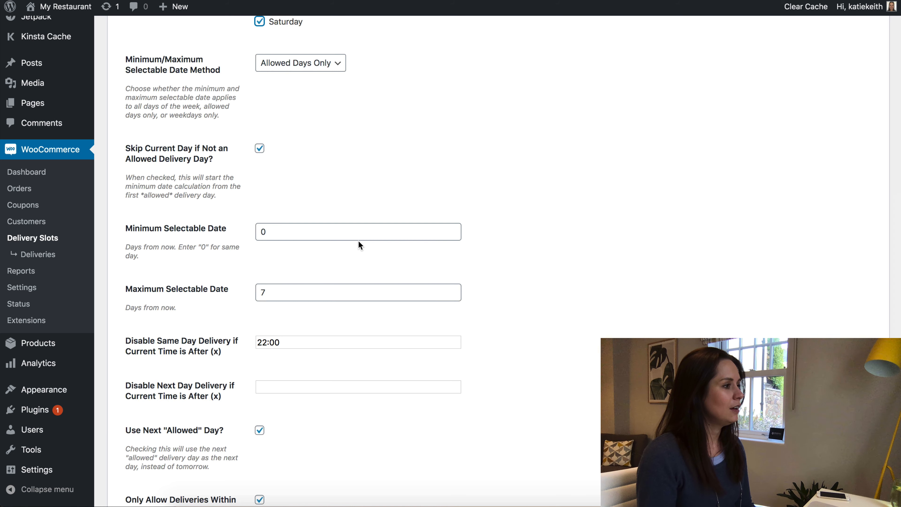
{"action": "scroll", "coordinate": [315, 168], "scroll_direction": "down", "scroll_amount": 2}
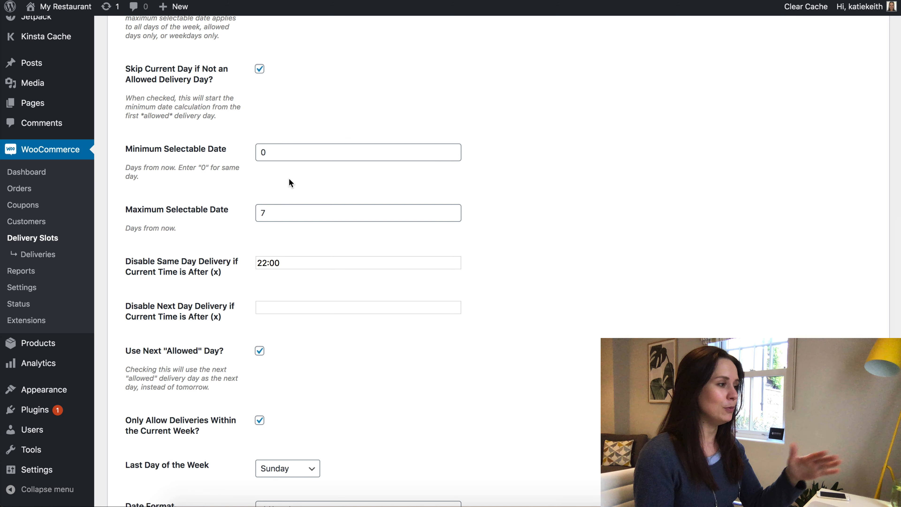
{"action": "scroll", "coordinate": [294, 182], "scroll_direction": "down", "scroll_amount": 6}
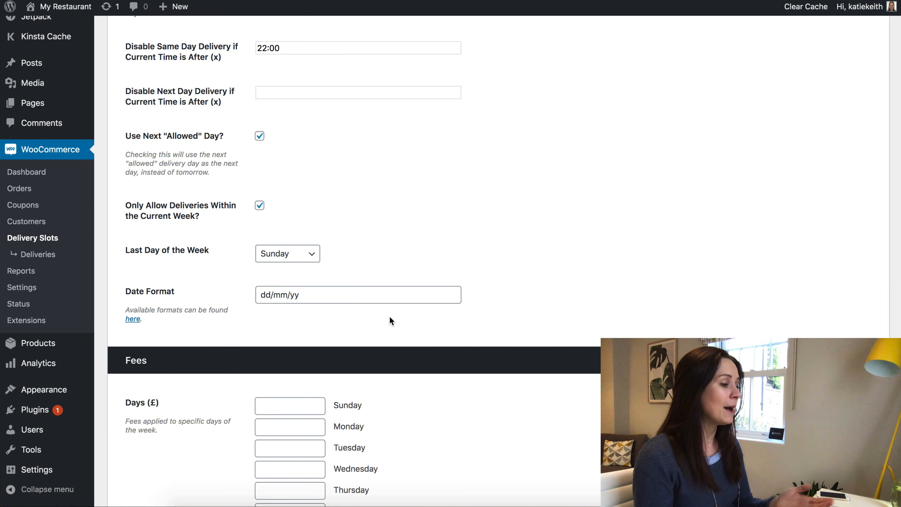
{"action": "scroll", "coordinate": [374, 409], "scroll_direction": "down", "scroll_amount": 2}
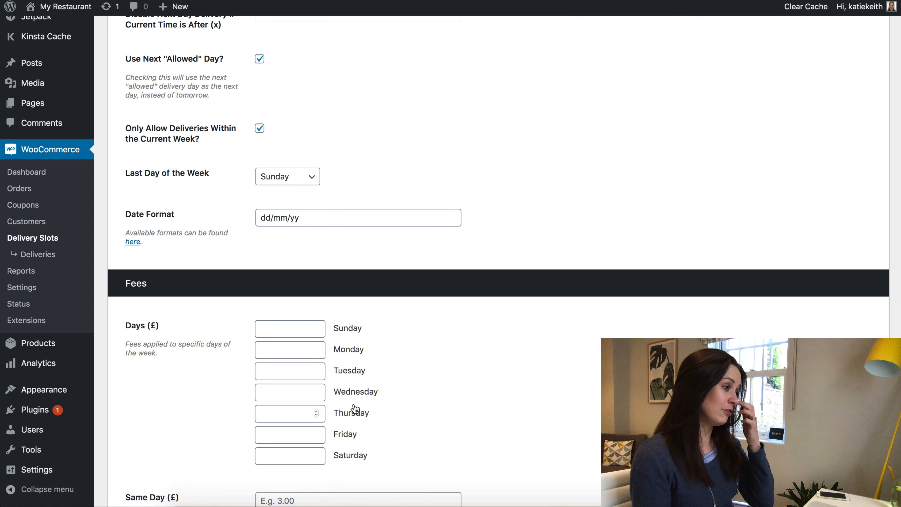
{"action": "left_click", "coordinate": [295, 329]}
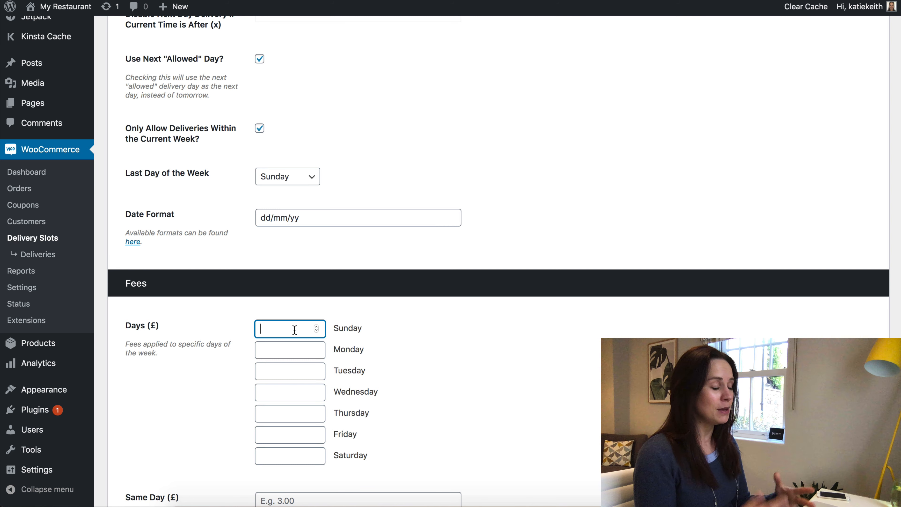
{"action": "type", "text": "10"}
{"action": "left_click_drag", "start_coordinate": [288, 329], "coordinate": [233, 328]}
{"action": "key", "text": "BackSpace"}
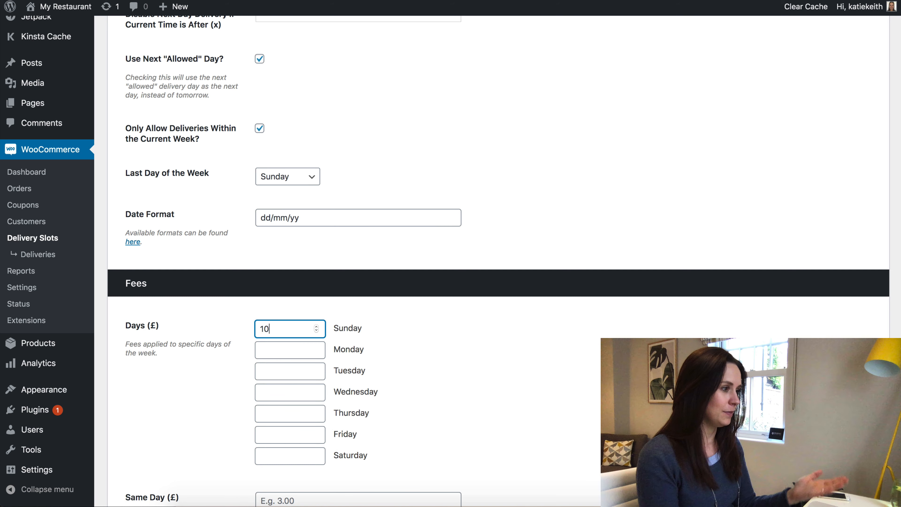
{"action": "key", "text": "BackSpace"}
{"action": "key", "text": "BackSpace"}
{"action": "scroll", "coordinate": [346, 335], "scroll_direction": "down", "scroll_amount": 3}
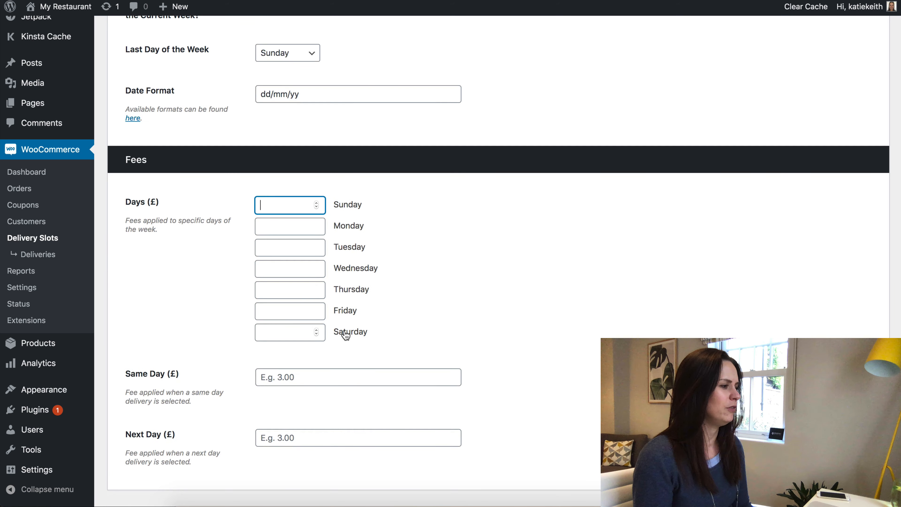
{"action": "scroll", "coordinate": [343, 333], "scroll_direction": "up", "scroll_amount": 20}
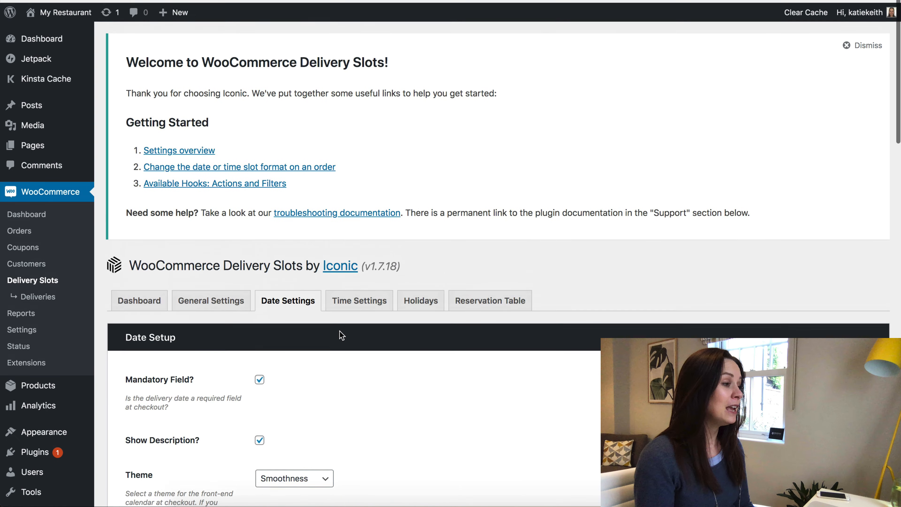
{"action": "left_click", "coordinate": [352, 300]}
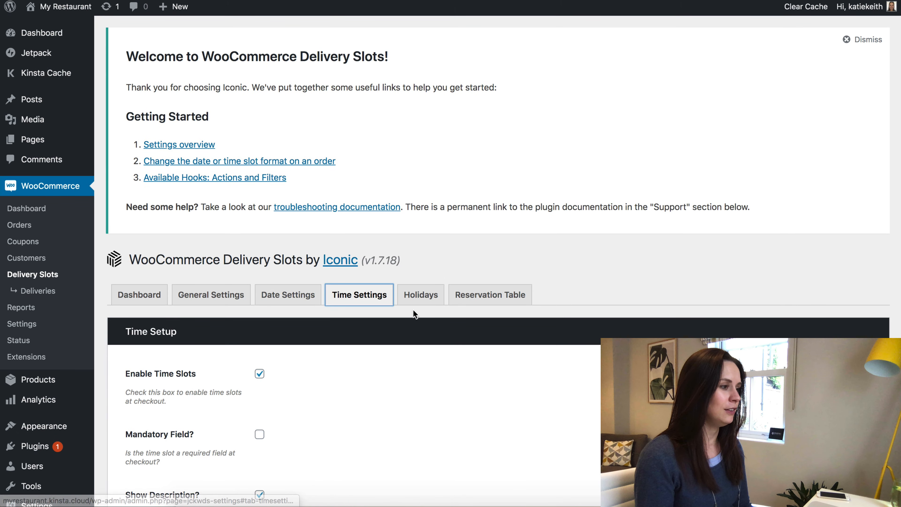
Leave the ASAP delivery fee and same-day cut-off time empty in Time Settings.
{"action": "scroll", "coordinate": [412, 310], "scroll_direction": "down", "scroll_amount": 4}
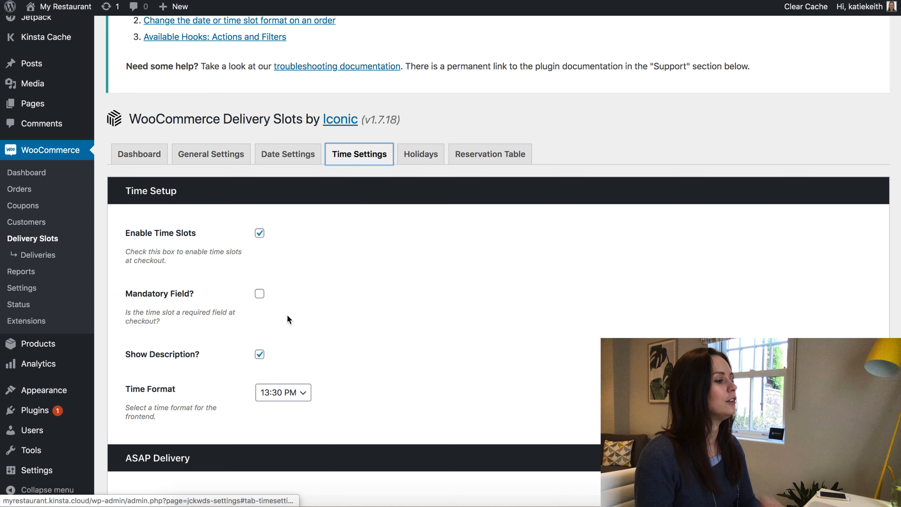
{"action": "scroll", "coordinate": [260, 241], "scroll_direction": "down", "scroll_amount": 7}
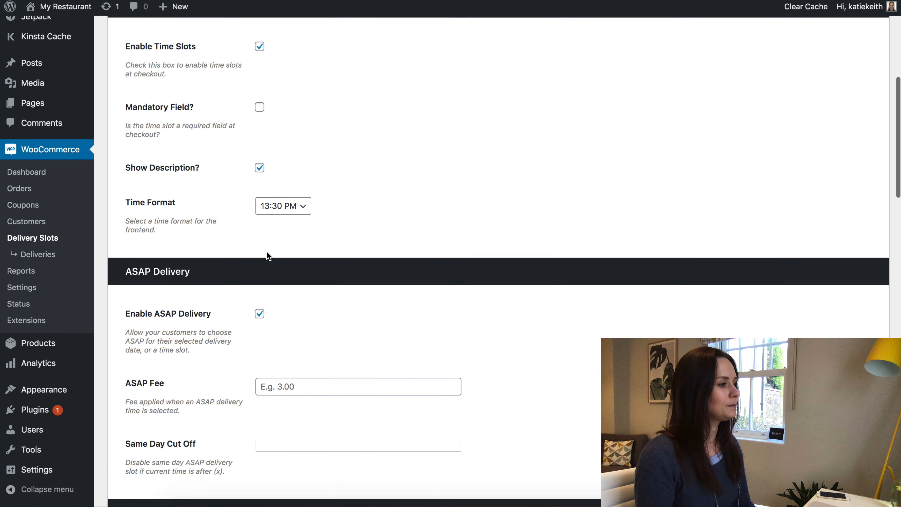
{"action": "scroll", "coordinate": [350, 229], "scroll_direction": "down", "scroll_amount": 3}
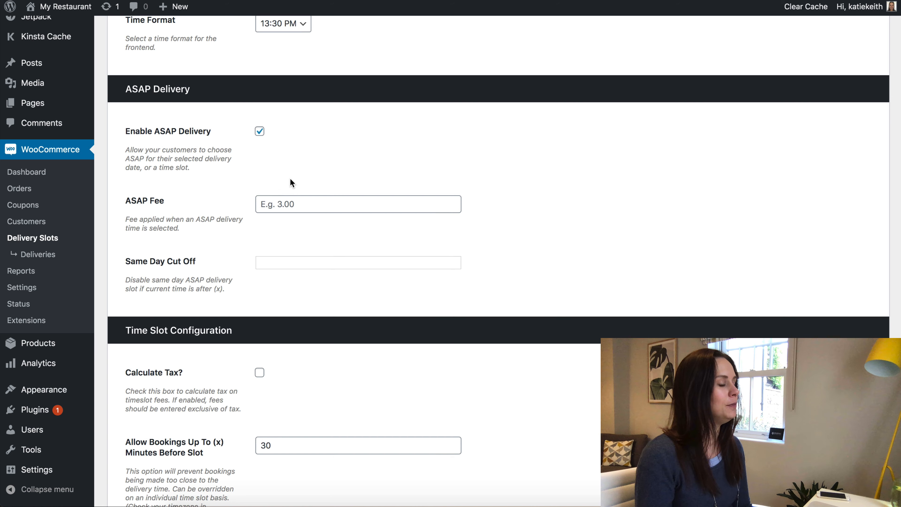
{"action": "left_click", "coordinate": [297, 205]}
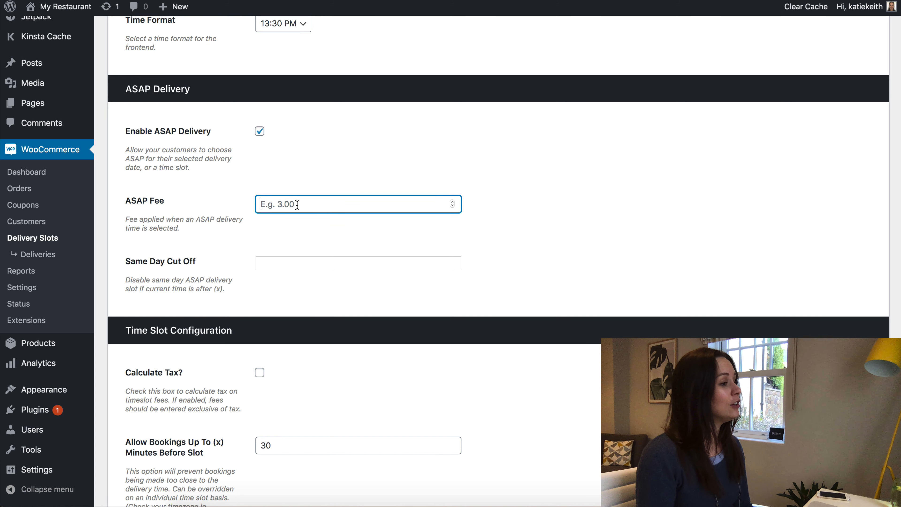
{"action": "type", "text": "28"}
{"action": "double_click", "coordinate": [267, 204]}
{"action": "key", "text": "BackSpace"}
{"action": "left_click", "coordinate": [287, 265]}
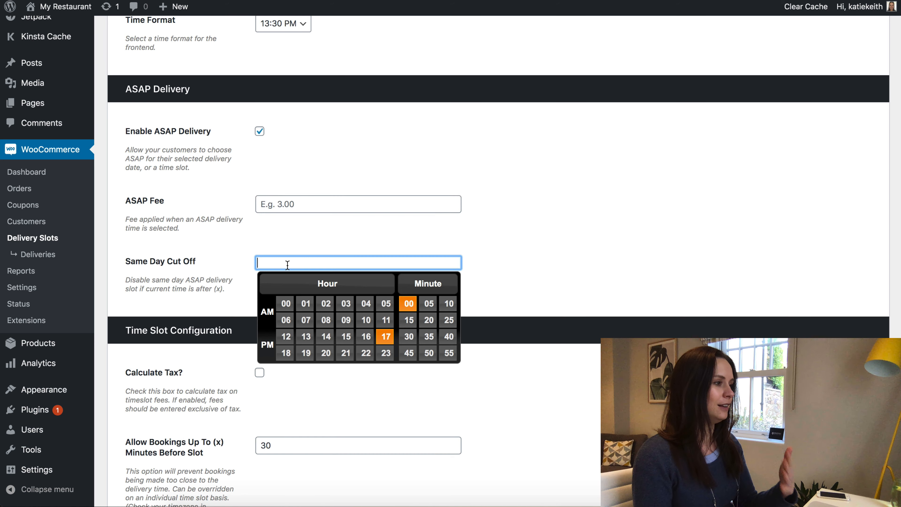
{"action": "left_click", "coordinate": [188, 249]}
Keep bookings allowed up to 30 minutes before a slot, save, and view the live site.
{"action": "scroll", "coordinate": [189, 246], "scroll_direction": "down", "scroll_amount": 8}
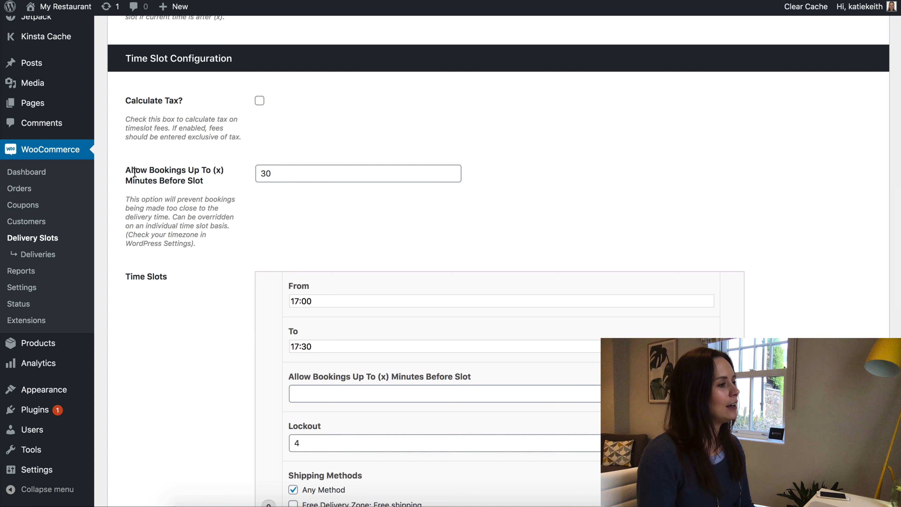
{"action": "left_click_drag", "start_coordinate": [125, 171], "coordinate": [210, 181]}
{"action": "left_click", "coordinate": [270, 174]}
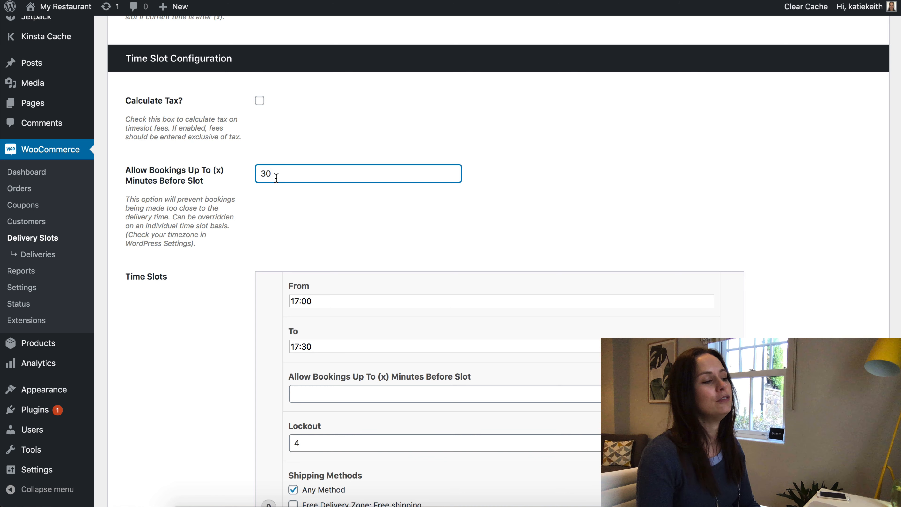
{"action": "scroll", "coordinate": [340, 270], "scroll_direction": "down", "scroll_amount": 20}
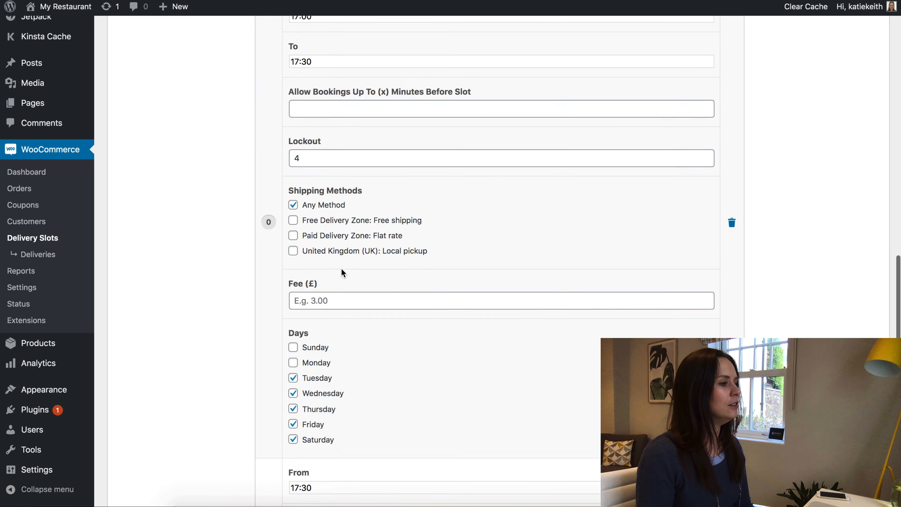
{"action": "scroll", "coordinate": [346, 268], "scroll_direction": "up", "scroll_amount": 20}
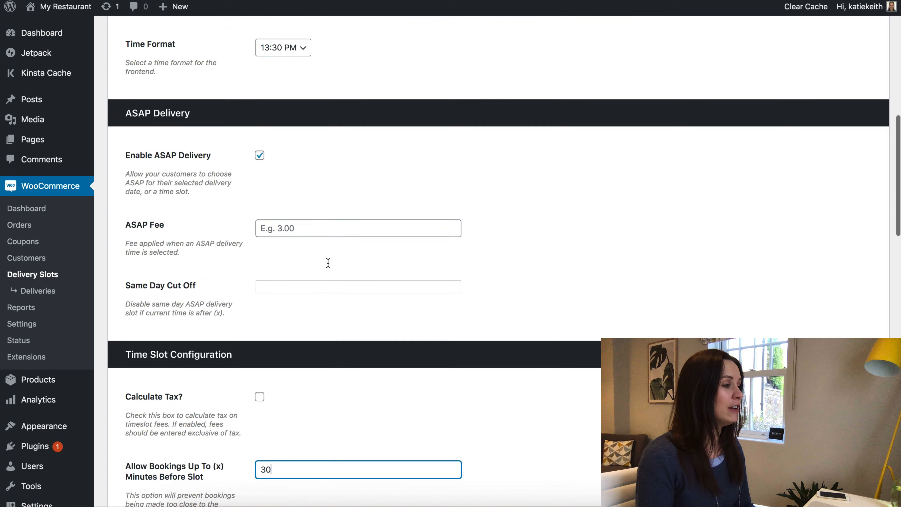
{"action": "scroll", "coordinate": [328, 263], "scroll_direction": "up", "scroll_amount": 2}
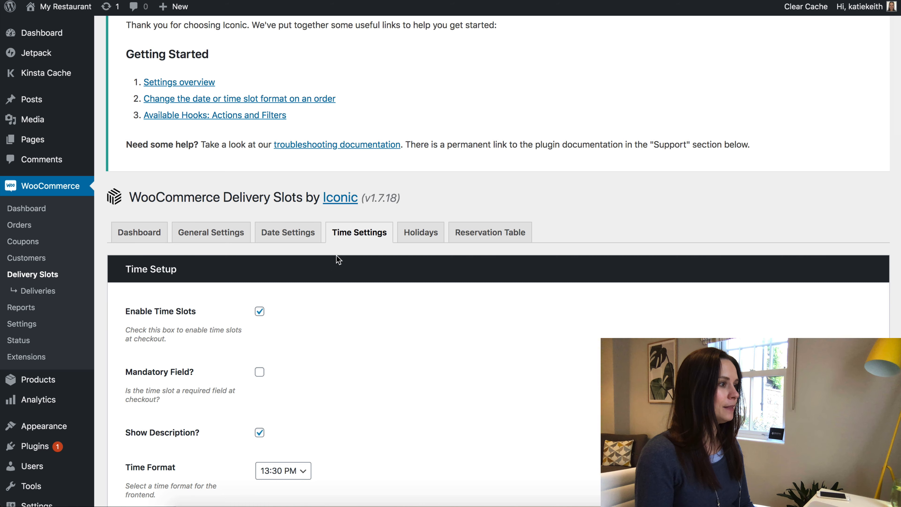
{"action": "scroll", "coordinate": [337, 262], "scroll_direction": "down", "scroll_amount": 20}
{"action": "left_click", "coordinate": [128, 448]}
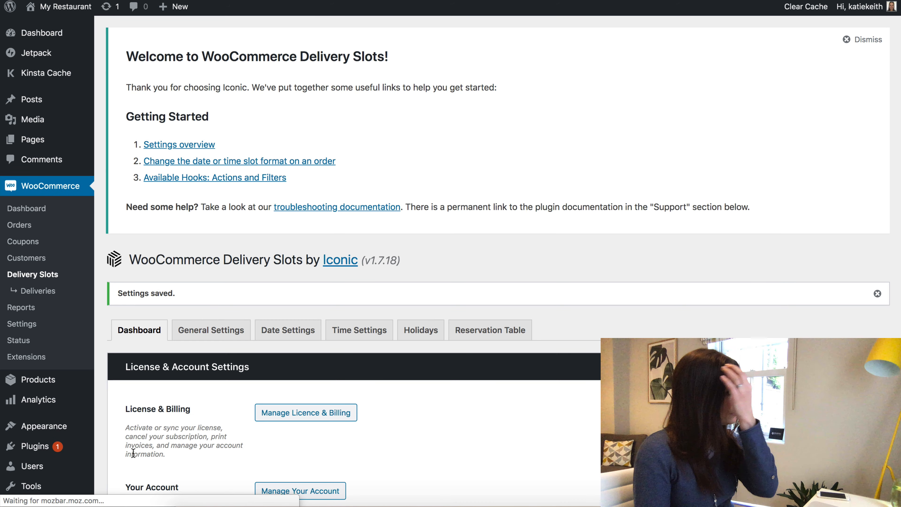
{"action": "left_click", "coordinate": [63, 12]}
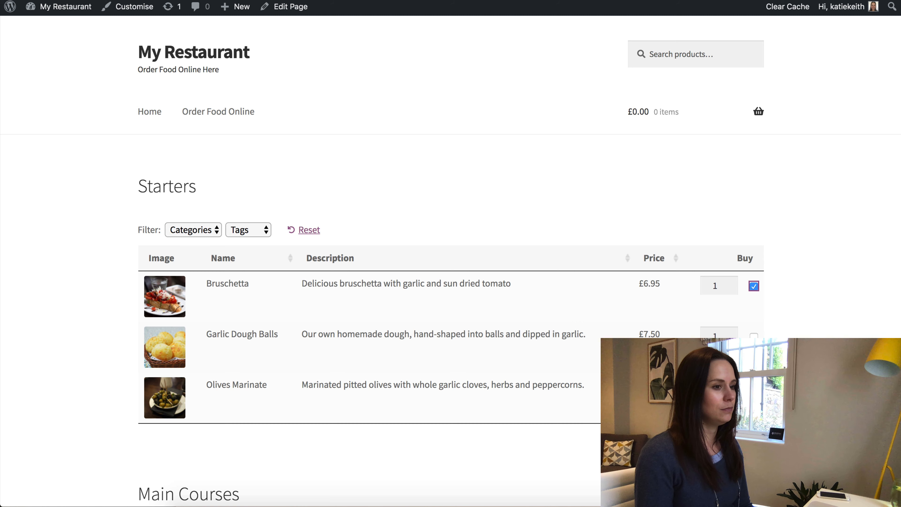
Add Bruschetta, Garlic Dough Balls and Pepperoni Pizza to the basket and view the £31.95 cart.
{"action": "left_click", "coordinate": [706, 444]}
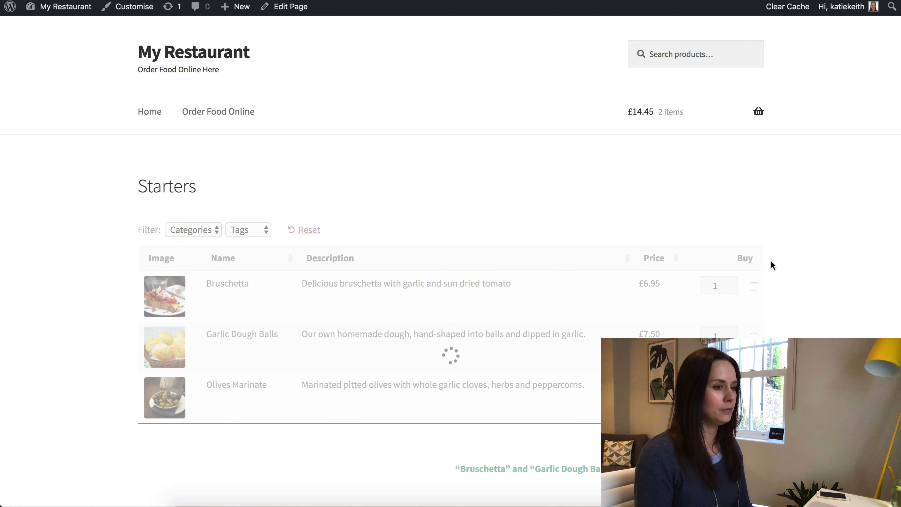
{"action": "scroll", "coordinate": [770, 260], "scroll_direction": "down", "scroll_amount": 9}
{"action": "left_click", "coordinate": [706, 407]}
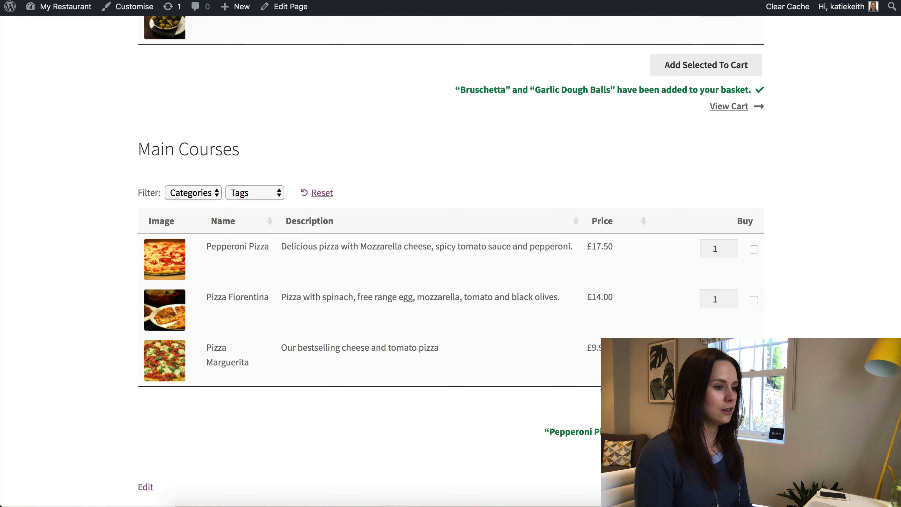
{"action": "left_click", "coordinate": [729, 448]}
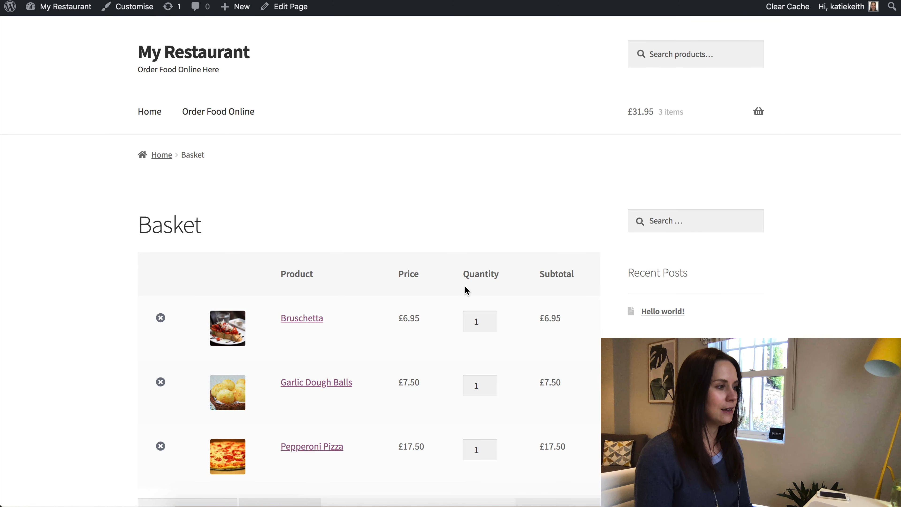
{"action": "scroll", "coordinate": [467, 290], "scroll_direction": "down", "scroll_amount": 10}
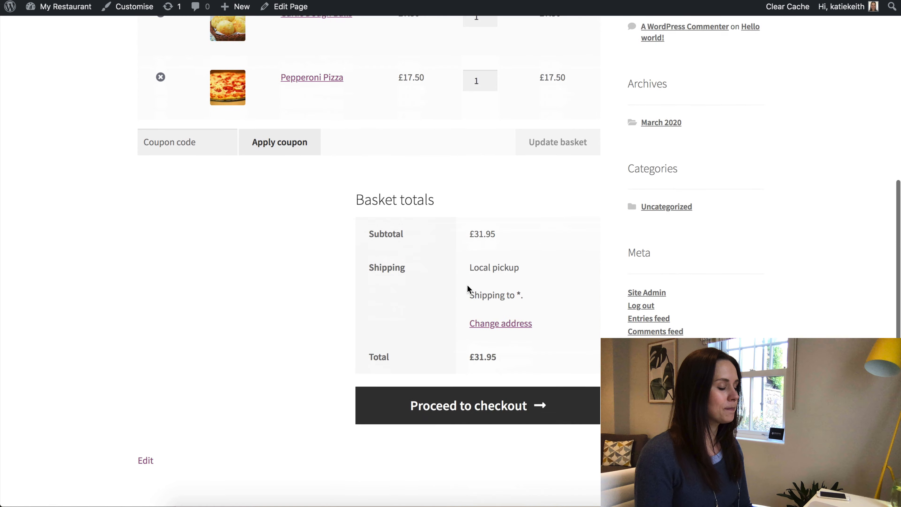
{"action": "scroll", "coordinate": [527, 332], "scroll_direction": "down", "scroll_amount": 3}
Proceed to checkout and scroll through the order form.
{"action": "left_click", "coordinate": [493, 315]}
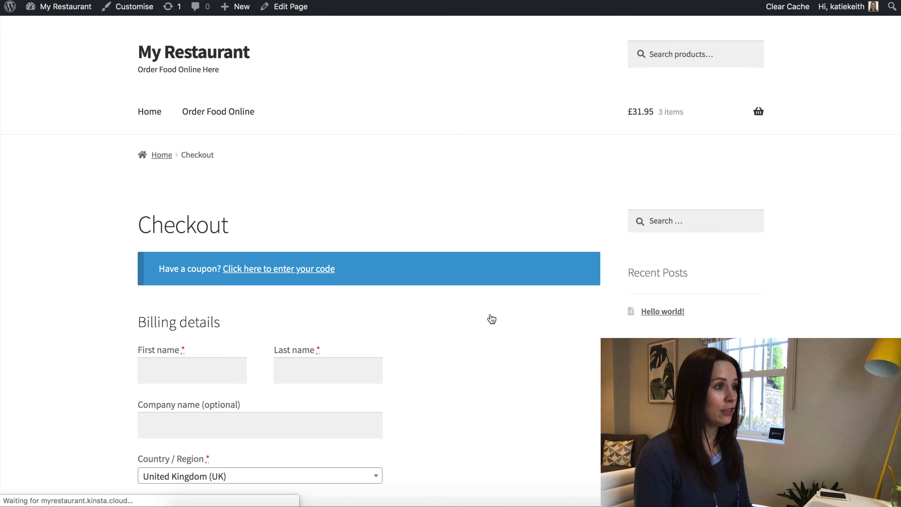
{"action": "scroll", "coordinate": [490, 314], "scroll_direction": "down", "scroll_amount": 6}
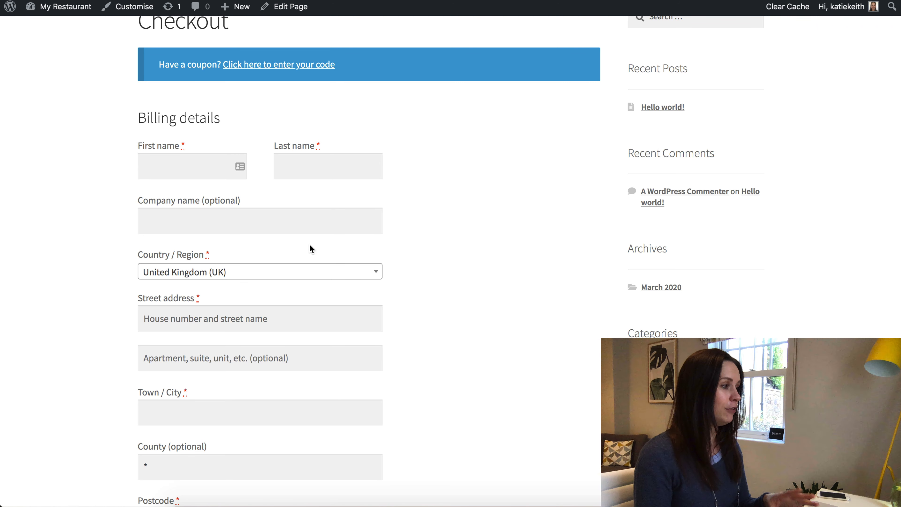
{"action": "scroll", "coordinate": [310, 248], "scroll_direction": "down", "scroll_amount": 6}
{"action": "scroll", "coordinate": [310, 248], "scroll_direction": "down", "scroll_amount": 14}
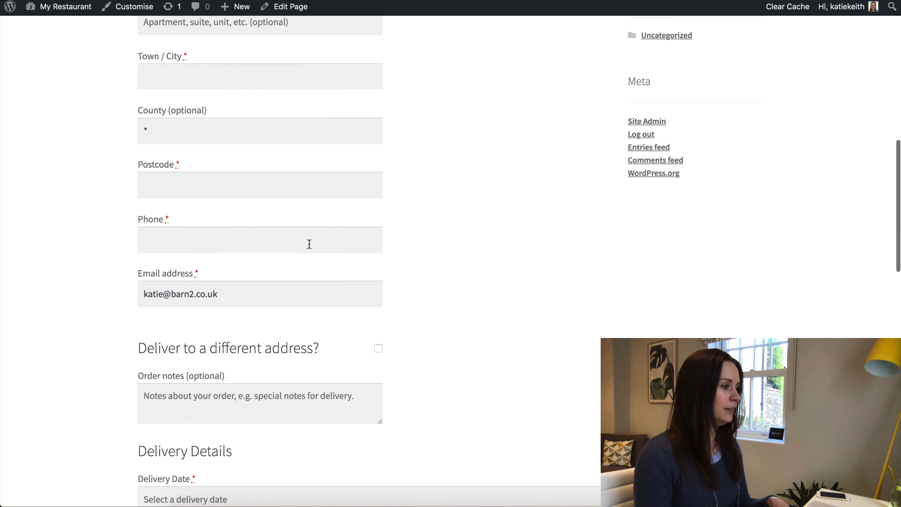
{"action": "scroll", "coordinate": [311, 249], "scroll_direction": "down", "scroll_amount": 2}
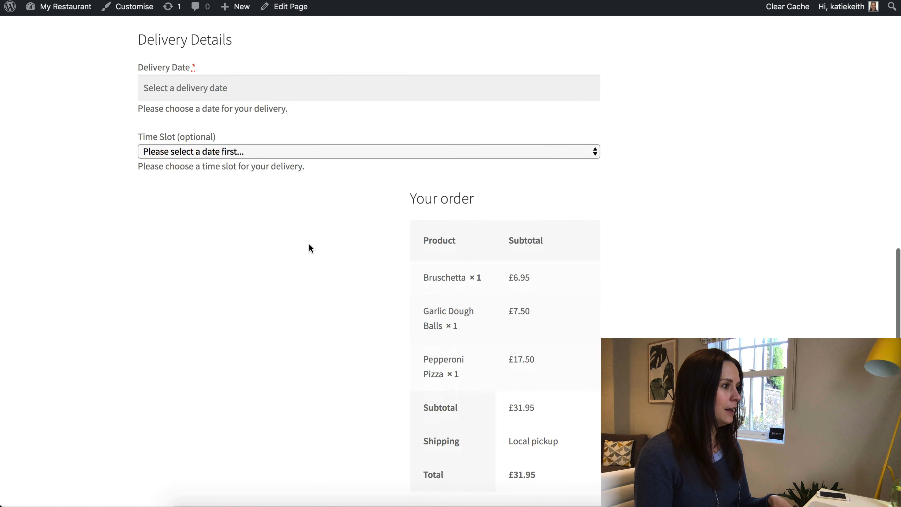
{"action": "scroll", "coordinate": [311, 249], "scroll_direction": "down", "scroll_amount": 2}
{"action": "scroll", "coordinate": [311, 248], "scroll_direction": "up", "scroll_amount": 1}
{"action": "scroll", "coordinate": [311, 249], "scroll_direction": "up", "scroll_amount": 2}
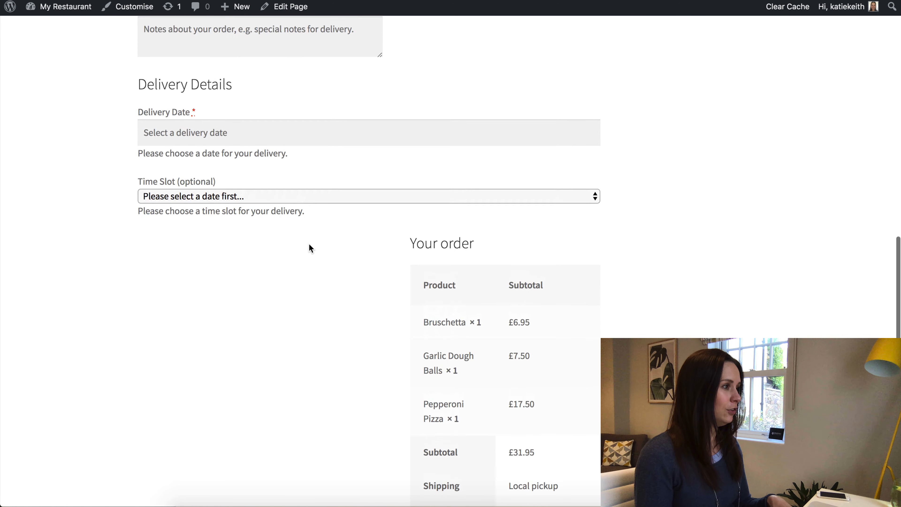
{"action": "scroll", "coordinate": [310, 249], "scroll_direction": "down", "scroll_amount": 1}
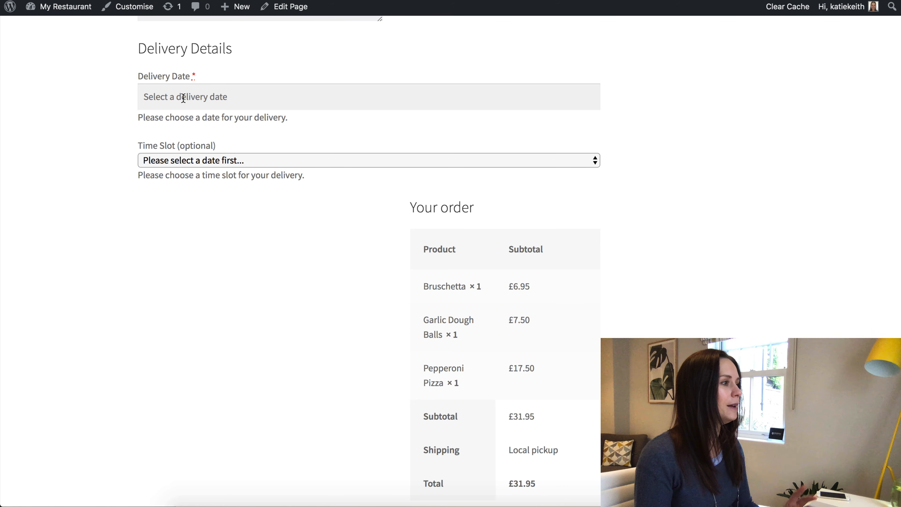
Set the delivery date to 28 March with the 17:00 PM - 17:30 PM time slot.
{"action": "left_click", "coordinate": [181, 96]}
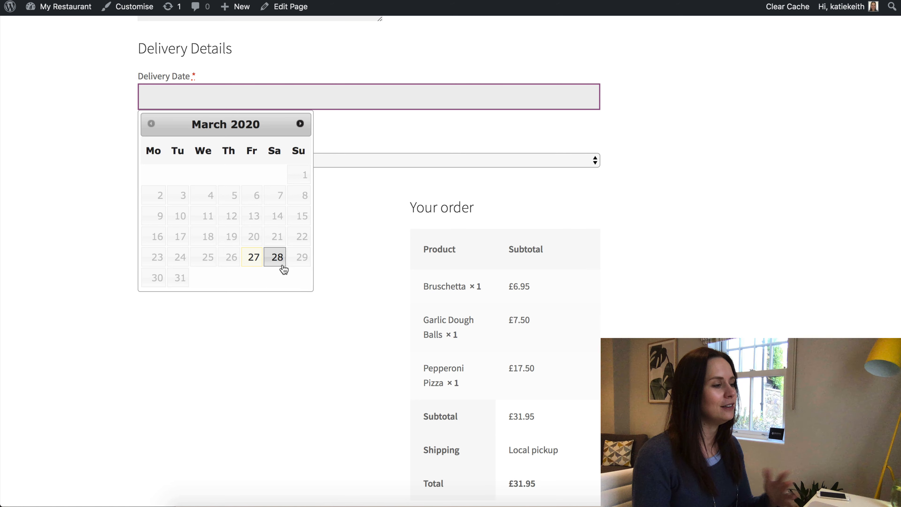
{"action": "left_click", "coordinate": [254, 258]}
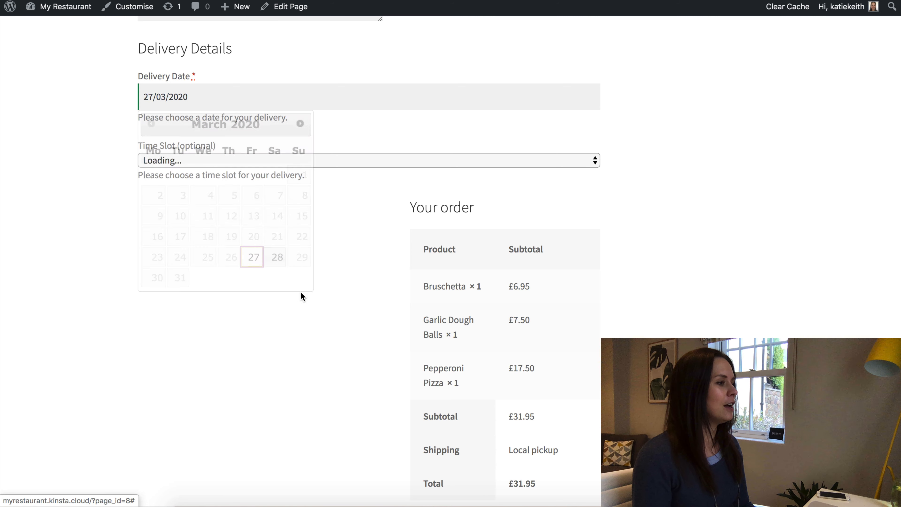
{"action": "left_click", "coordinate": [210, 161]}
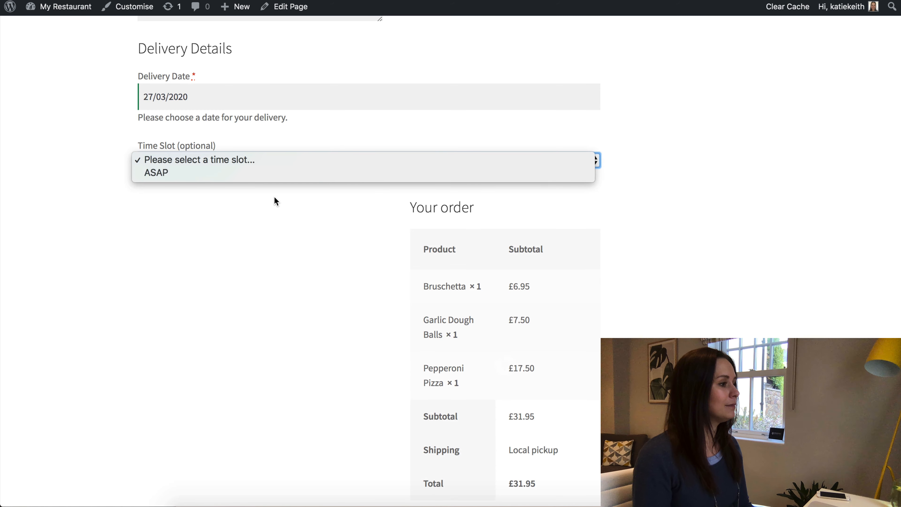
{"action": "left_click", "coordinate": [203, 174]}
{"action": "left_click", "coordinate": [204, 99]}
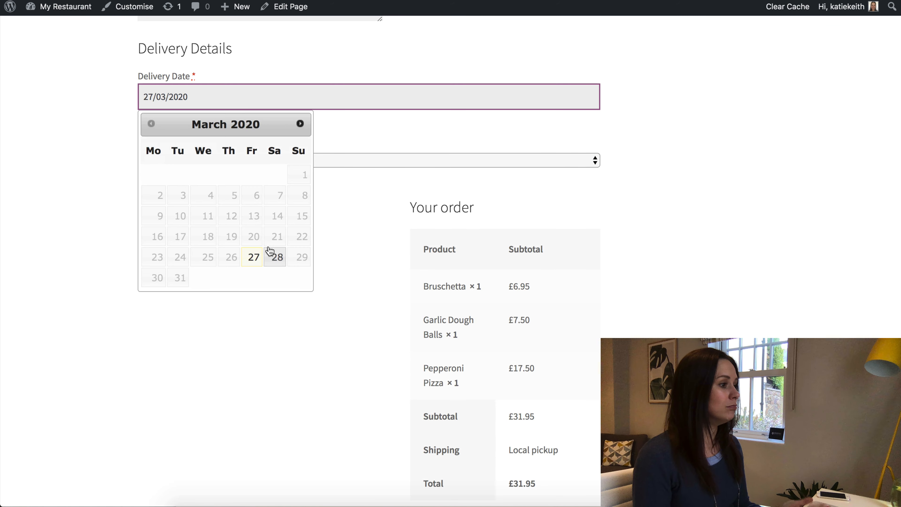
{"action": "left_click", "coordinate": [276, 255]}
{"action": "left_click", "coordinate": [203, 166]}
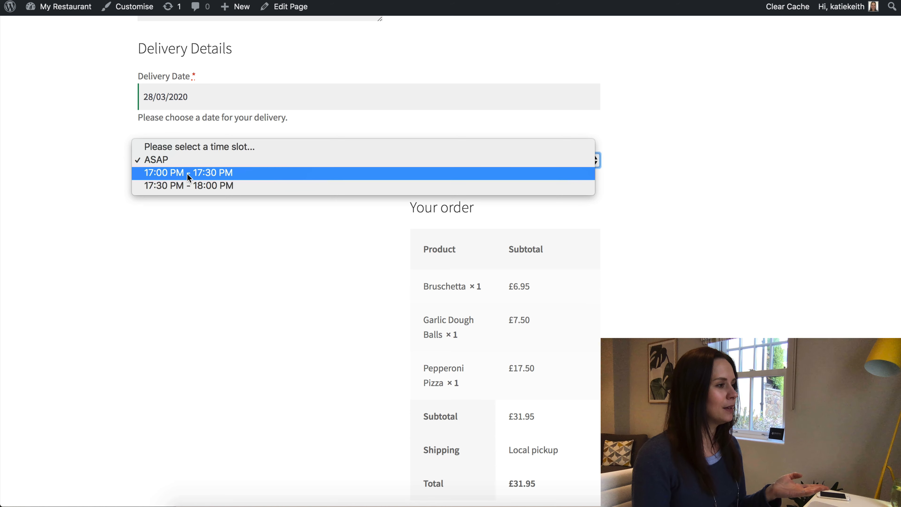
{"action": "left_click", "coordinate": [188, 174]}
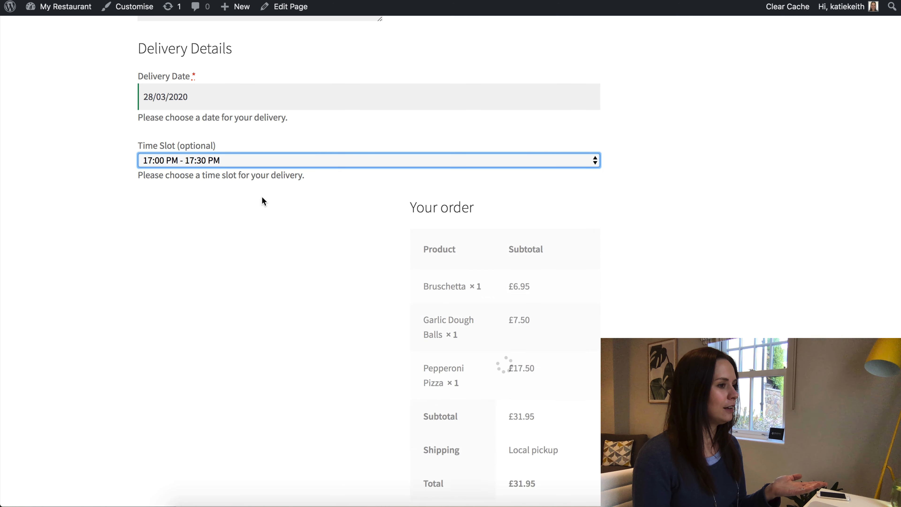
Place the cursor in the checkout order notes box.
{"action": "scroll", "coordinate": [249, 187], "scroll_direction": "down", "scroll_amount": 5}
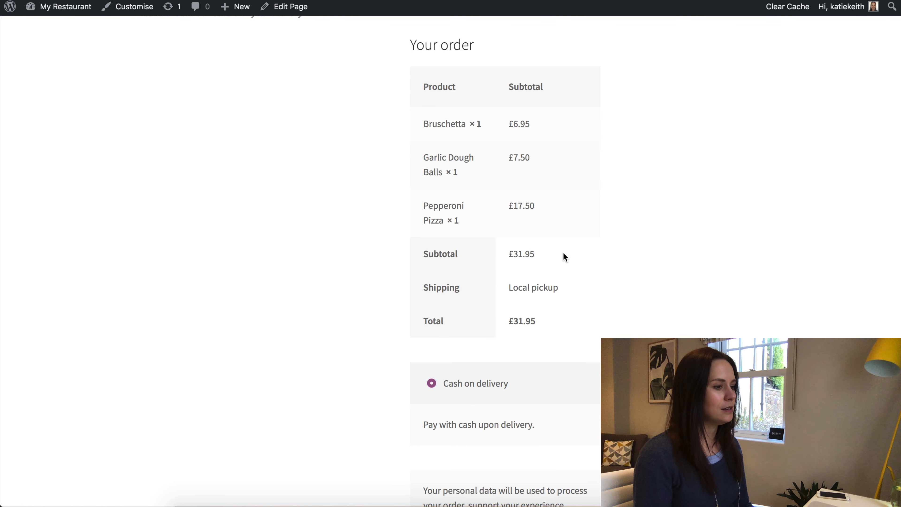
{"action": "scroll", "coordinate": [564, 256], "scroll_direction": "up", "scroll_amount": 2}
{"action": "scroll", "coordinate": [564, 256], "scroll_direction": "up", "scroll_amount": 15}
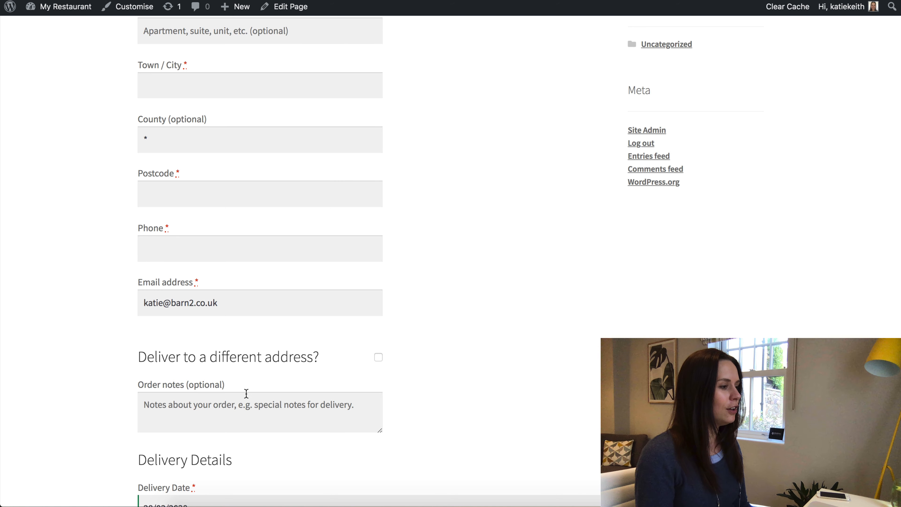
{"action": "left_click", "coordinate": [255, 408]}
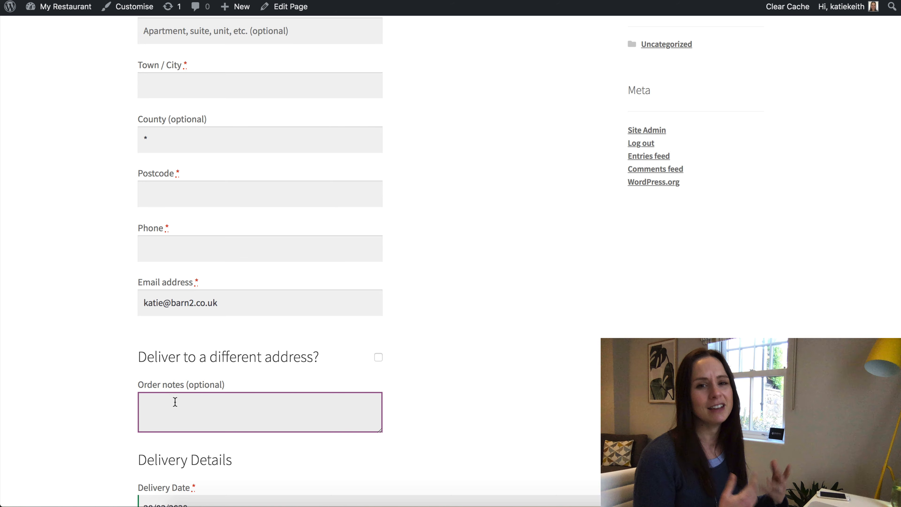
{"action": "left_click", "coordinate": [170, 384]}
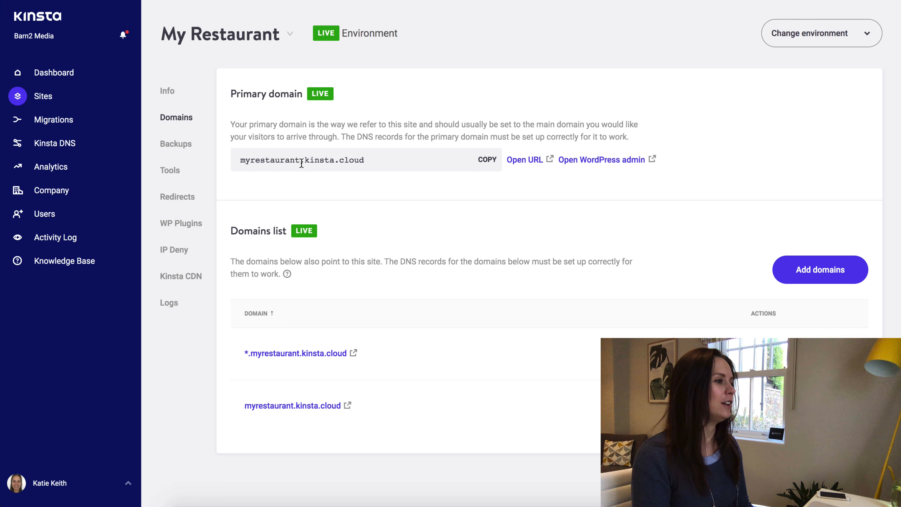
{"action": "left_click_drag", "start_coordinate": [300, 162], "coordinate": [366, 161]}
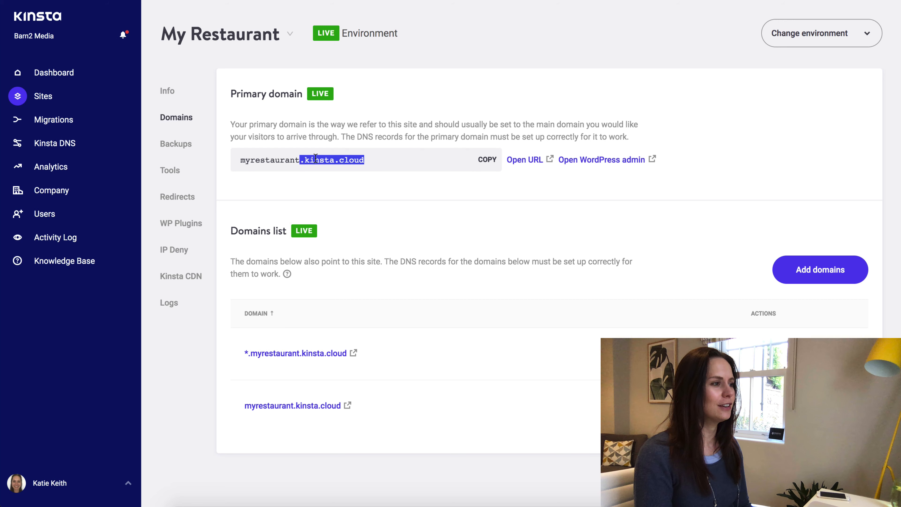
{"action": "left_click", "coordinate": [372, 160]}
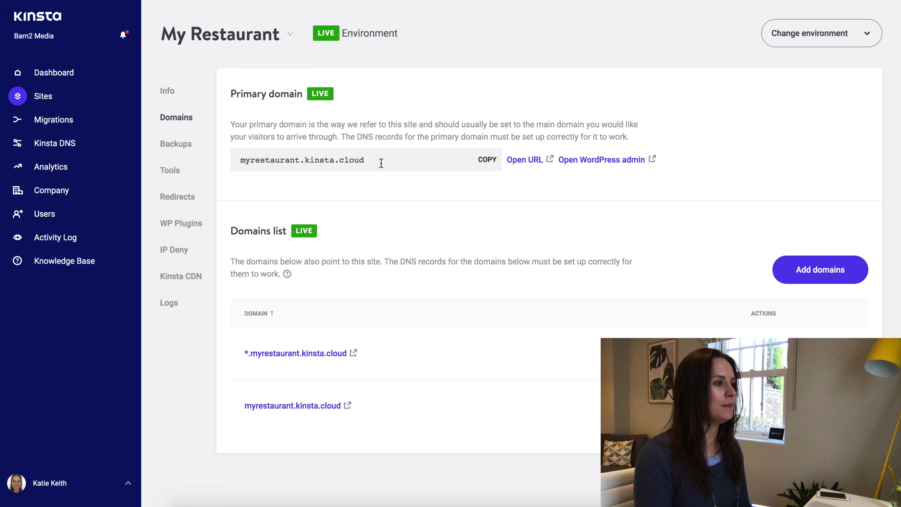
{"action": "triple_click", "coordinate": [264, 165]}
{"action": "left_click", "coordinate": [262, 166]}
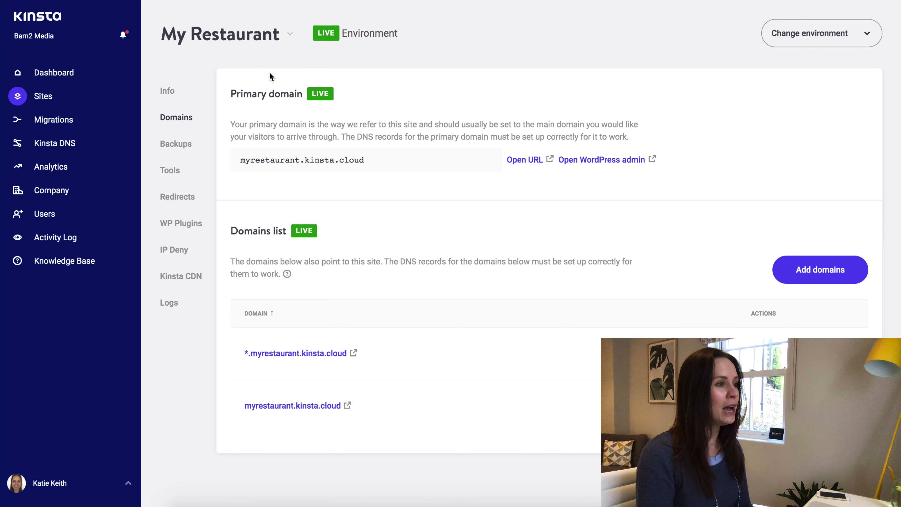
Open the site's Info page and copy the site IP address 35.246.17.50.
{"action": "left_click", "coordinate": [168, 92]}
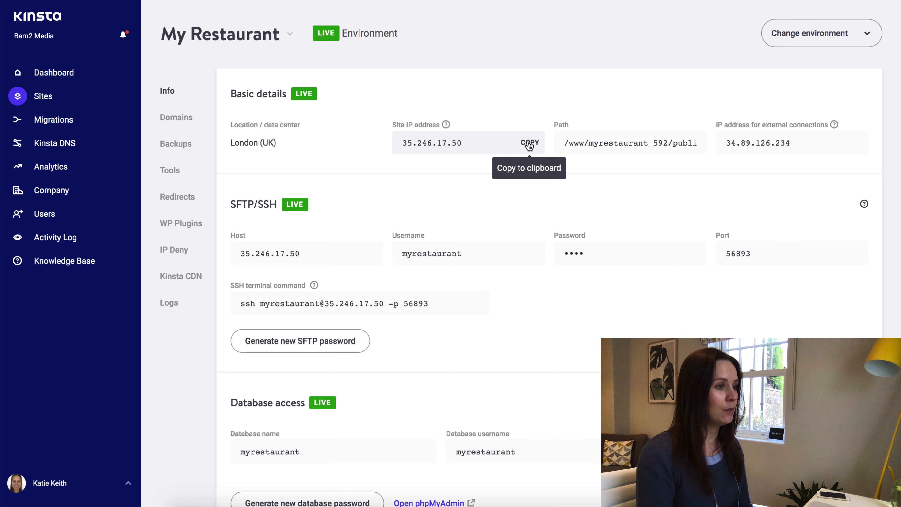
{"action": "left_click", "coordinate": [530, 143]}
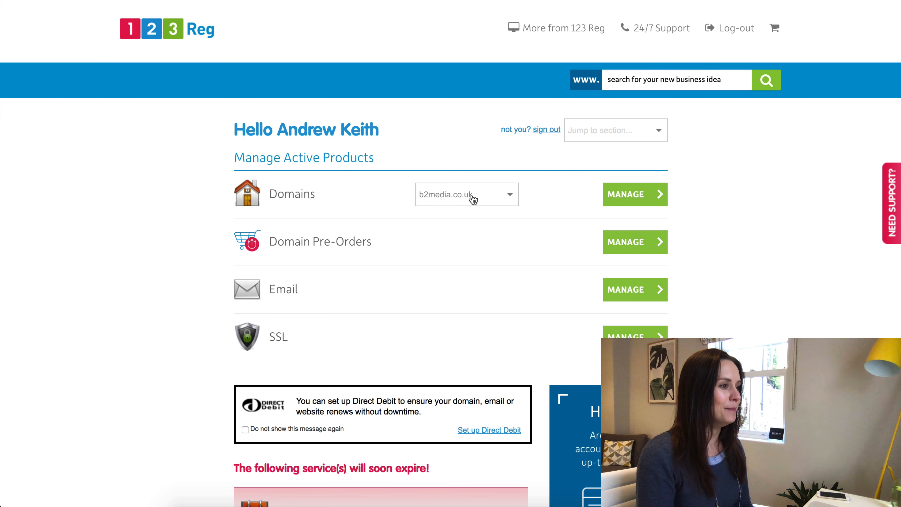
Open Manage DNS for b2media.co.uk and show the full Advanced DNS records list.
{"action": "left_click", "coordinate": [624, 200]}
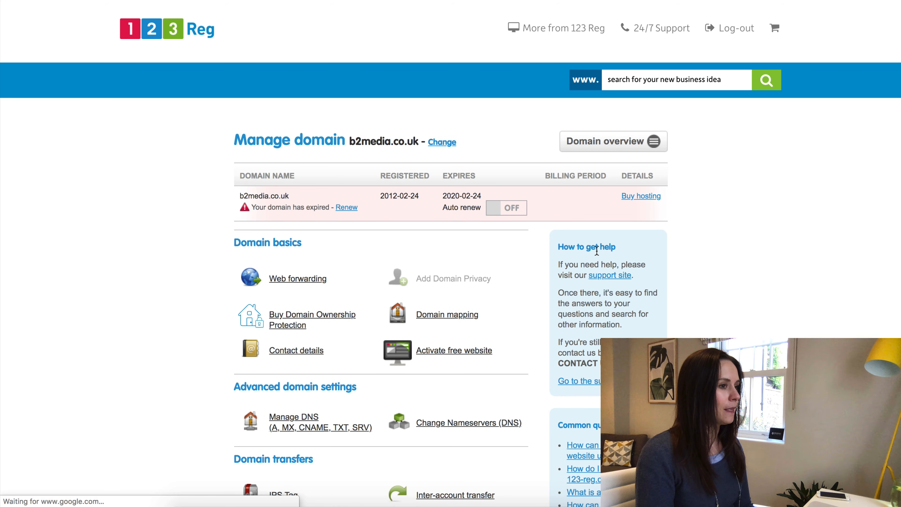
{"action": "scroll", "coordinate": [597, 251], "scroll_direction": "down", "scroll_amount": 1}
{"action": "scroll", "coordinate": [597, 250], "scroll_direction": "down", "scroll_amount": 5}
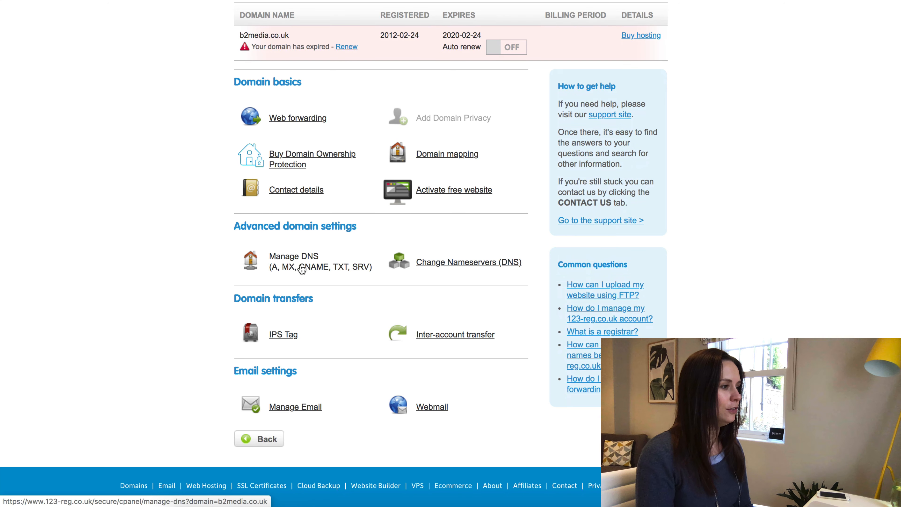
{"action": "left_click", "coordinate": [371, 273]}
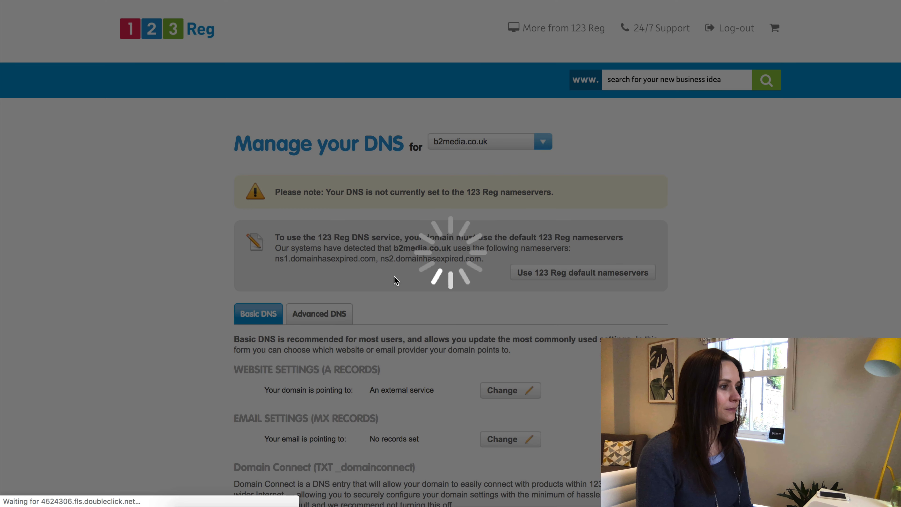
{"action": "scroll", "coordinate": [396, 281], "scroll_direction": "down", "scroll_amount": 4}
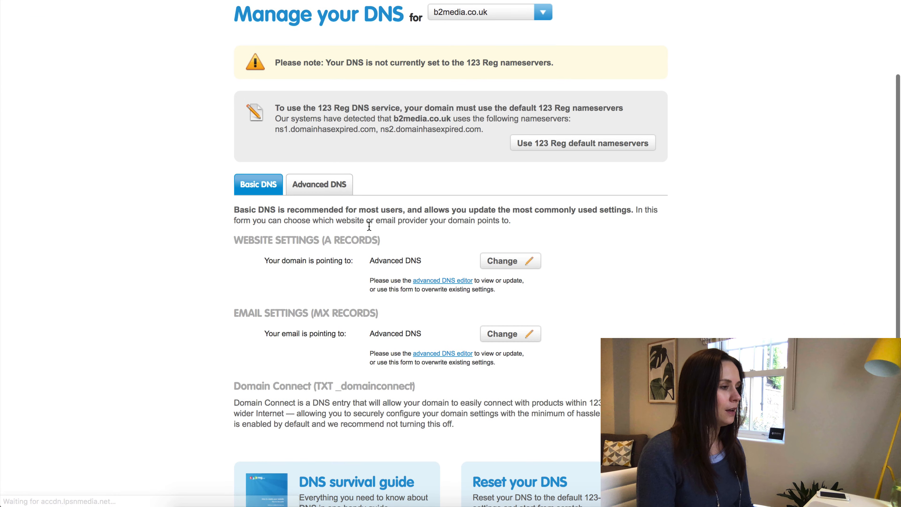
{"action": "left_click", "coordinate": [320, 187]}
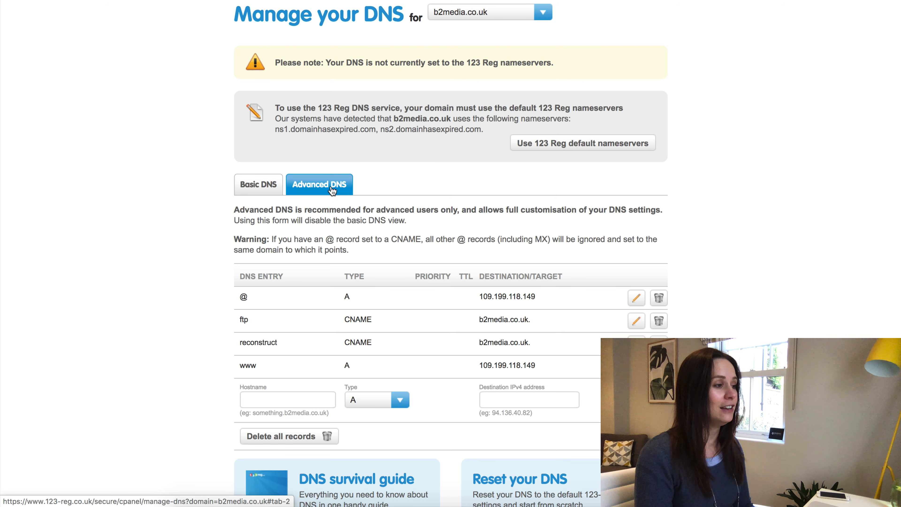
Change the @ A record's destination to 35.246.17.50 and save it.
{"action": "scroll", "coordinate": [378, 210], "scroll_direction": "down", "scroll_amount": 1}
{"action": "scroll", "coordinate": [378, 209], "scroll_direction": "down", "scroll_amount": 2}
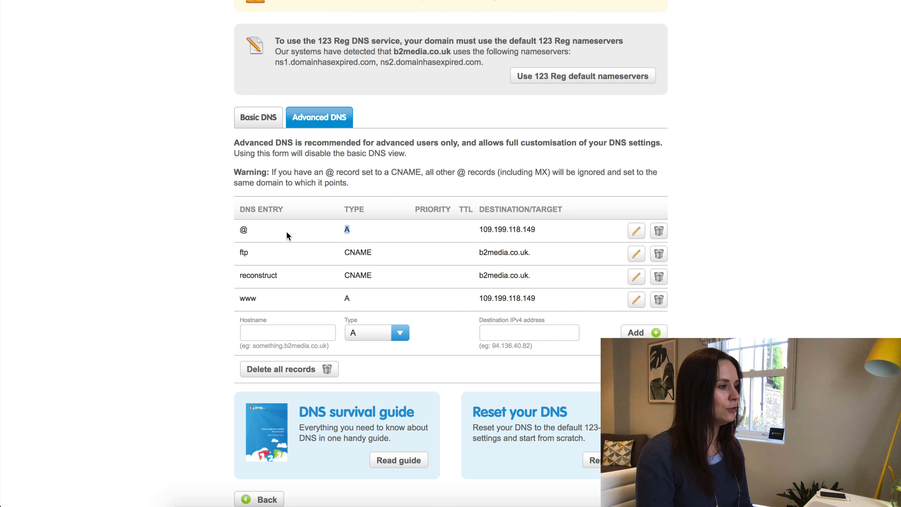
{"action": "left_click_drag", "start_coordinate": [246, 231], "coordinate": [240, 231]}
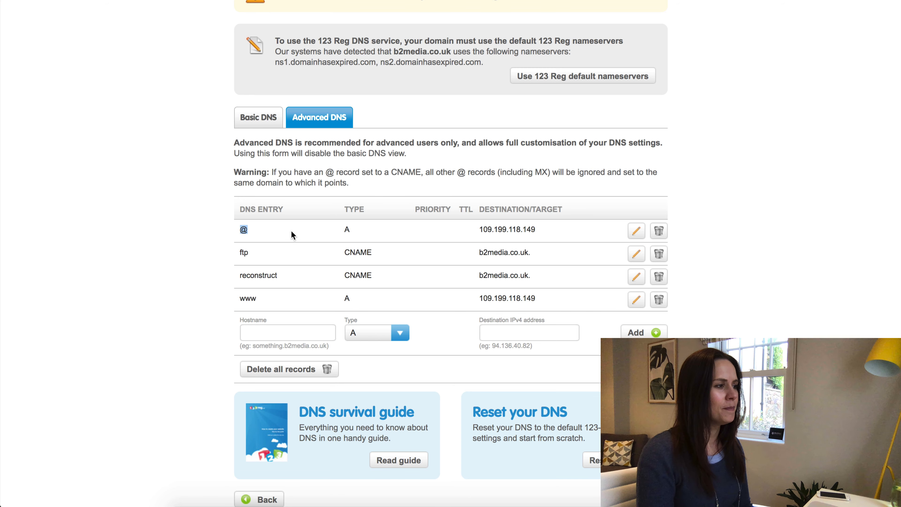
{"action": "left_click", "coordinate": [346, 234]}
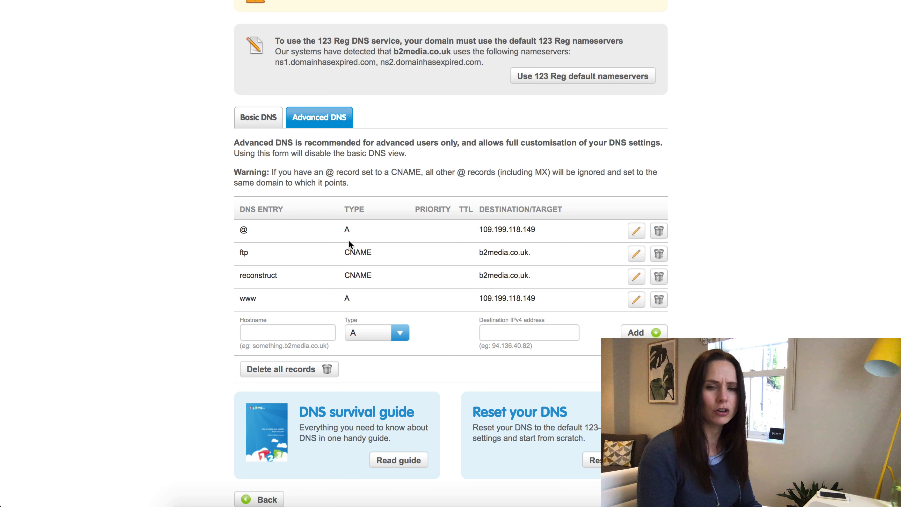
{"action": "left_click", "coordinate": [637, 233]}
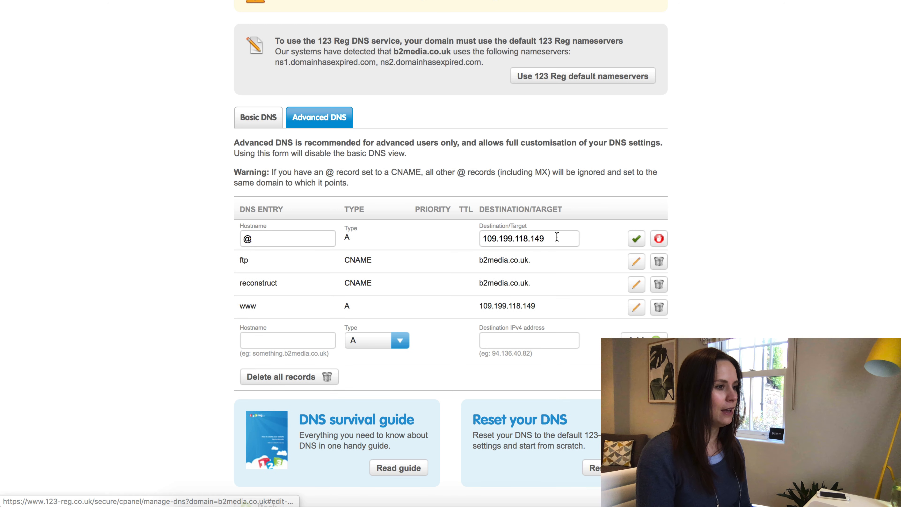
{"action": "left_click_drag", "start_coordinate": [557, 238], "coordinate": [484, 237]}
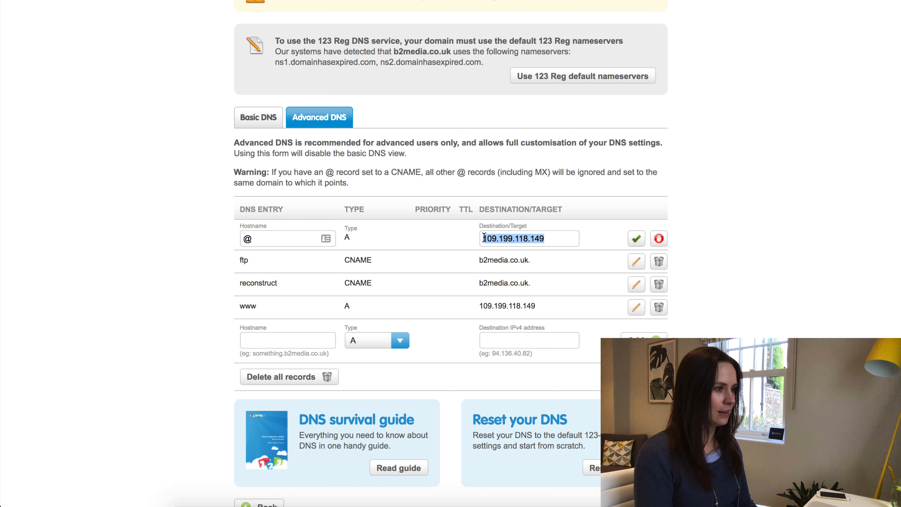
{"action": "key", "text": "super+v"}
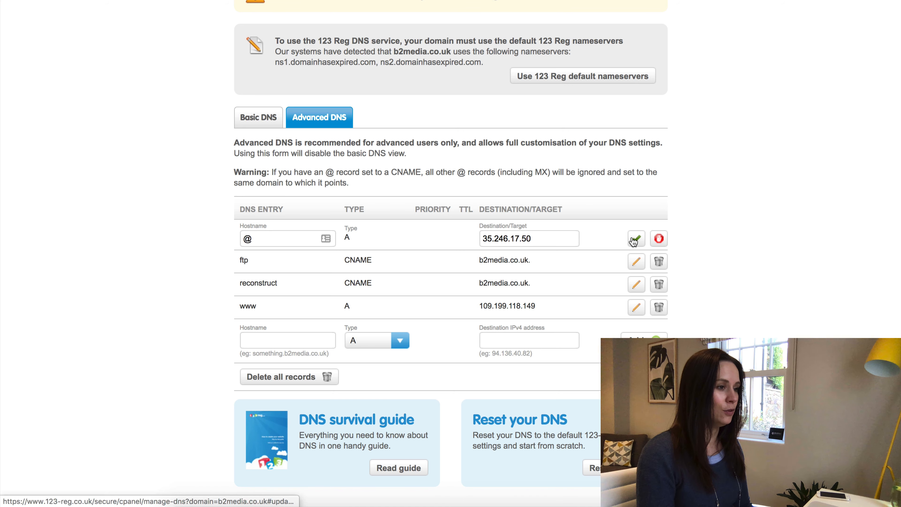
{"action": "left_click", "coordinate": [636, 238]}
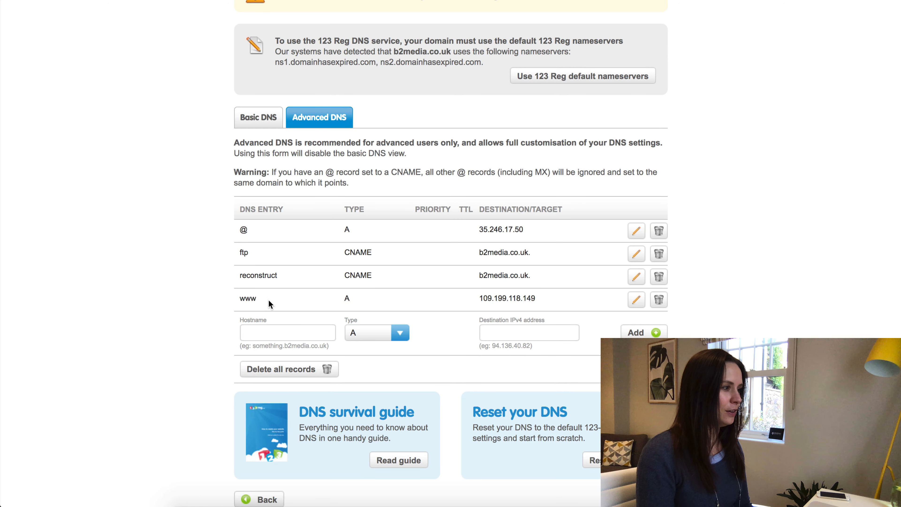
Change the www A record's destination to 35.246.17.50 and check both new addresses.
{"action": "left_click_drag", "start_coordinate": [268, 299], "coordinate": [239, 299]}
{"action": "left_click_drag", "start_coordinate": [344, 299], "coordinate": [360, 299]}
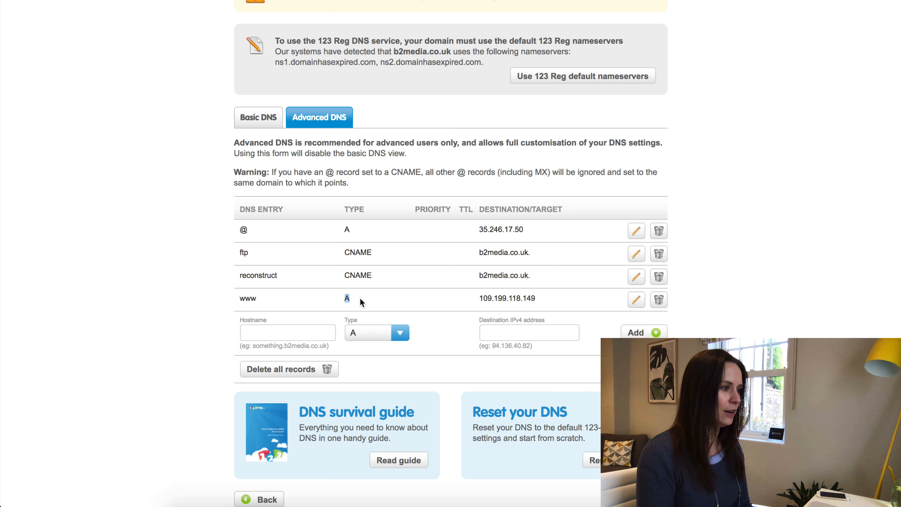
{"action": "double_click", "coordinate": [247, 298]}
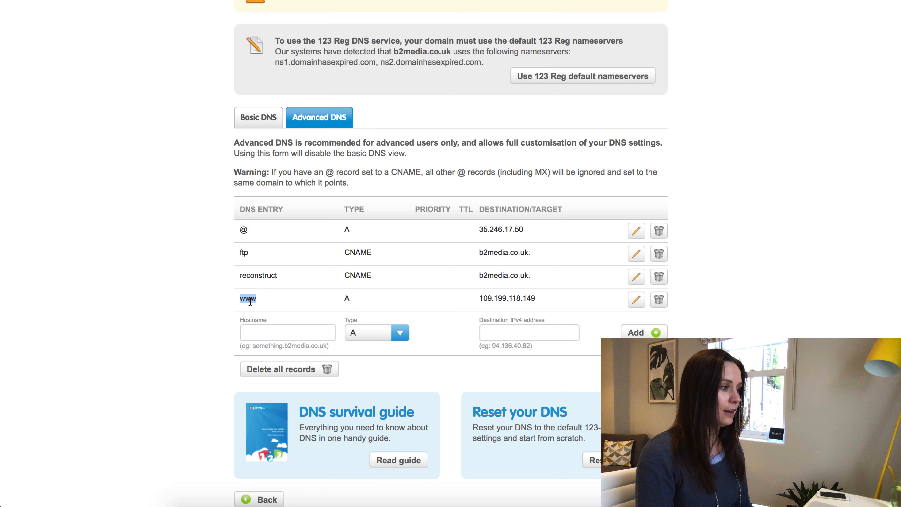
{"action": "left_click", "coordinate": [634, 303]}
{"action": "left_click_drag", "start_coordinate": [561, 307], "coordinate": [433, 306]}
{"action": "key", "text": "ctrl+v"}
{"action": "left_click", "coordinate": [635, 308]}
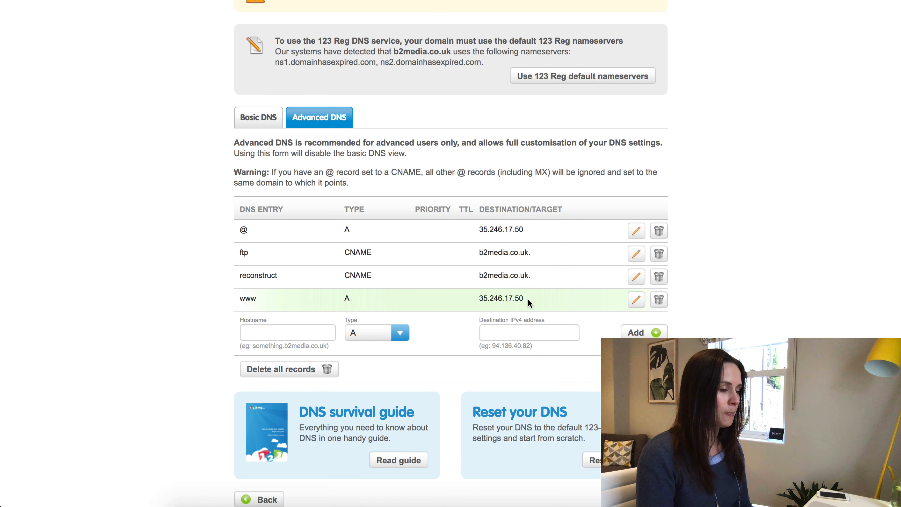
{"action": "left_click_drag", "start_coordinate": [542, 303], "coordinate": [466, 300]}
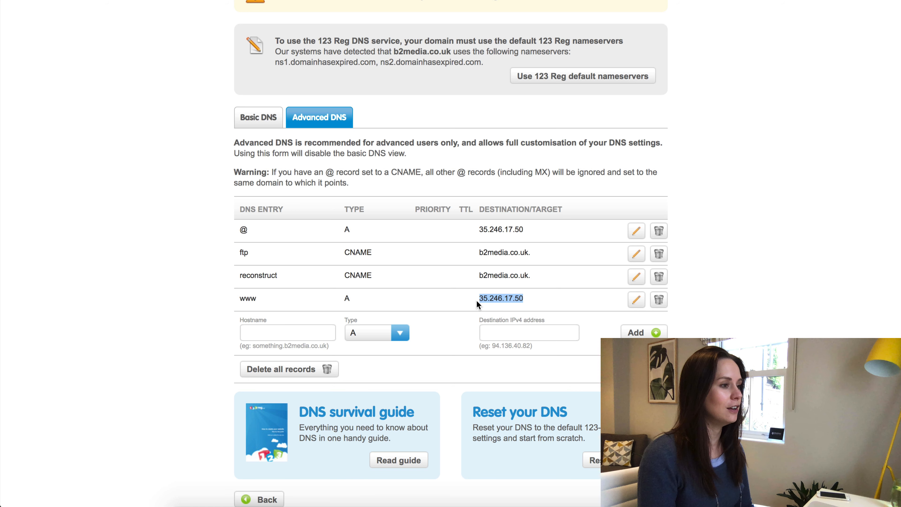
{"action": "left_click", "coordinate": [722, 305]}
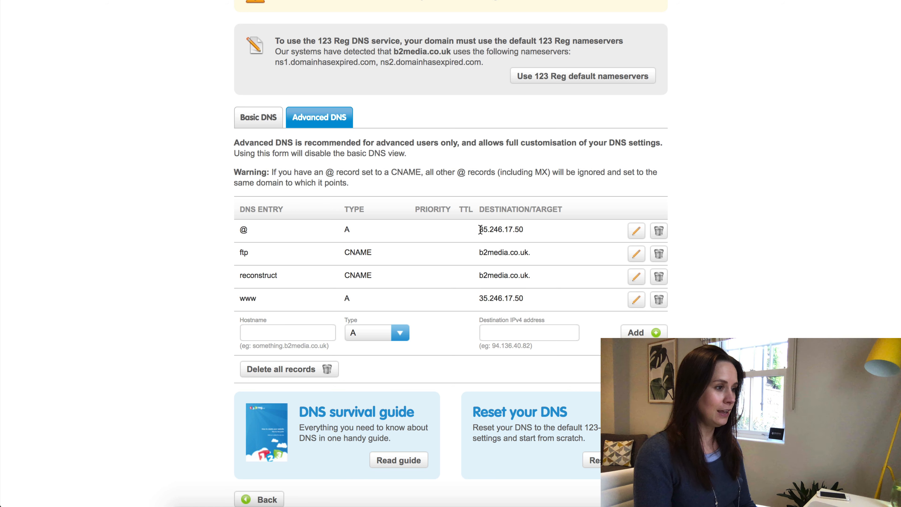
{"action": "double_click", "coordinate": [509, 230]}
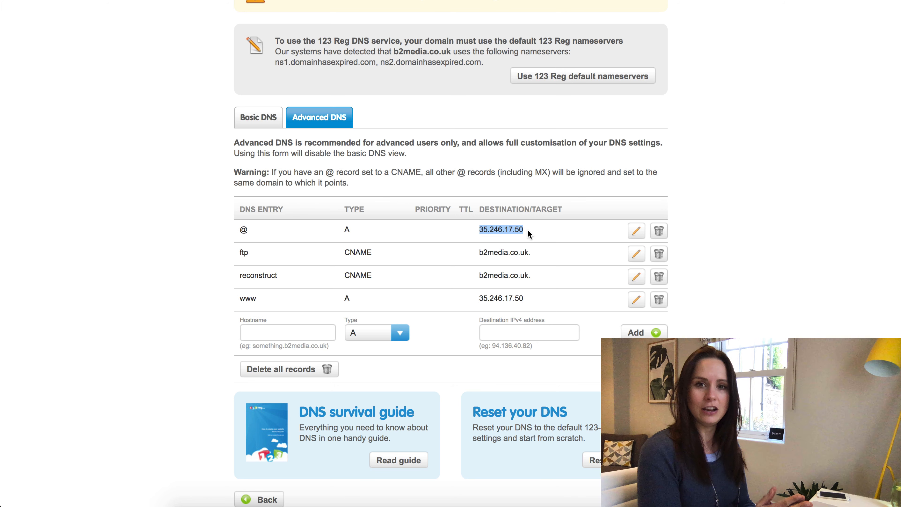
{"action": "scroll", "coordinate": [529, 229], "scroll_direction": "up", "scroll_amount": 1}
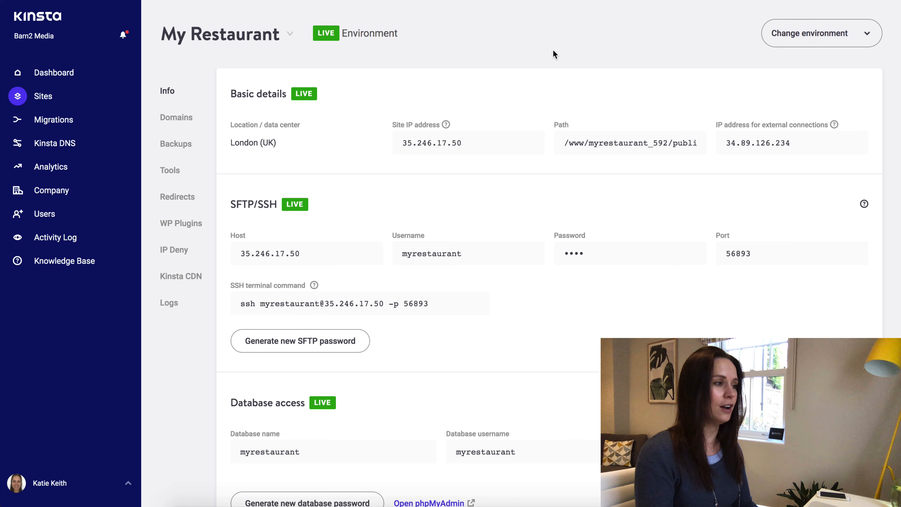
Add myrestaurant.com with the www variant through the Add domains dialog on the Domains page.
{"action": "left_click", "coordinate": [171, 119]}
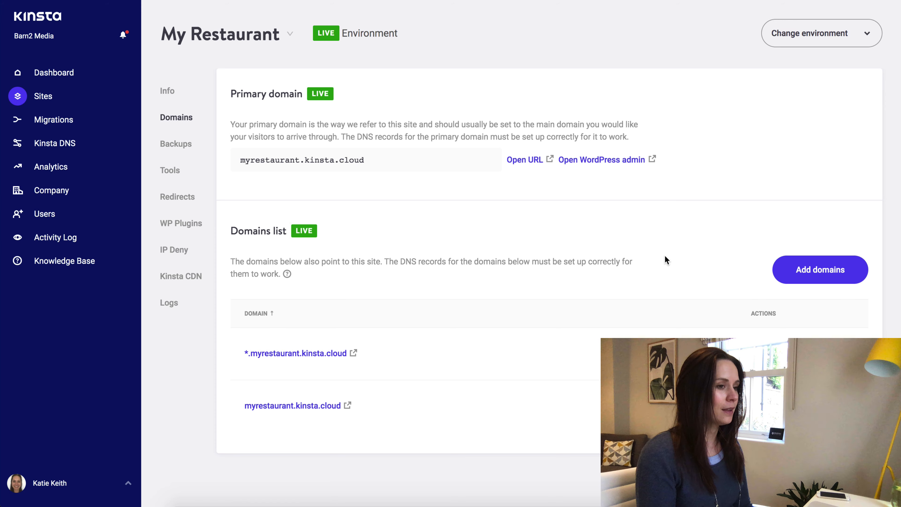
{"action": "left_click", "coordinate": [815, 276]}
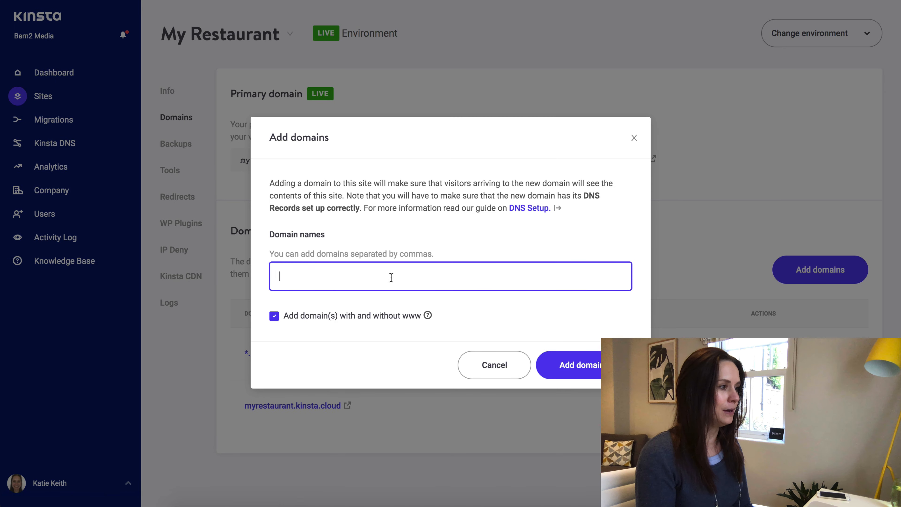
{"action": "key", "text": "ctrl+v"}
{"action": "key", "text": "ctrl+a"}
{"action": "key", "text": "BackSpace"}
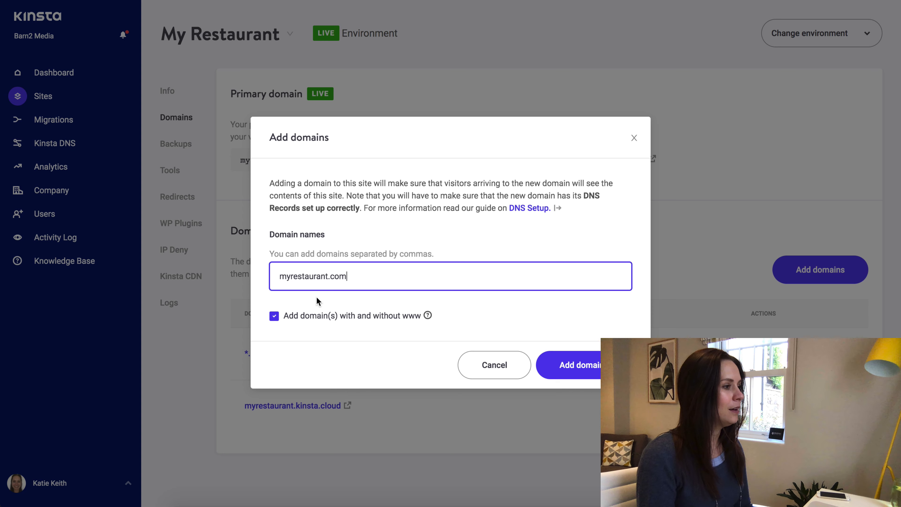
{"action": "left_click_drag", "start_coordinate": [279, 277], "coordinate": [367, 277]}
{"action": "left_click", "coordinate": [367, 280]}
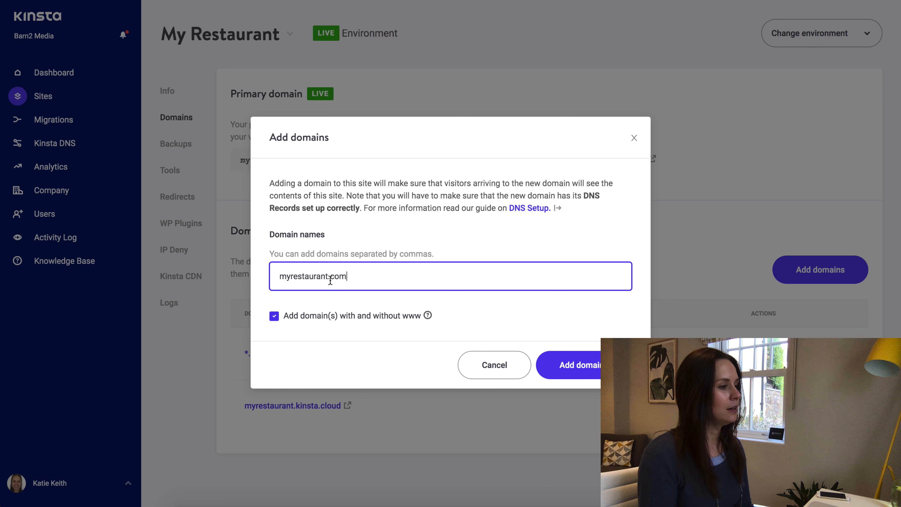
{"action": "left_click", "coordinate": [572, 370]}
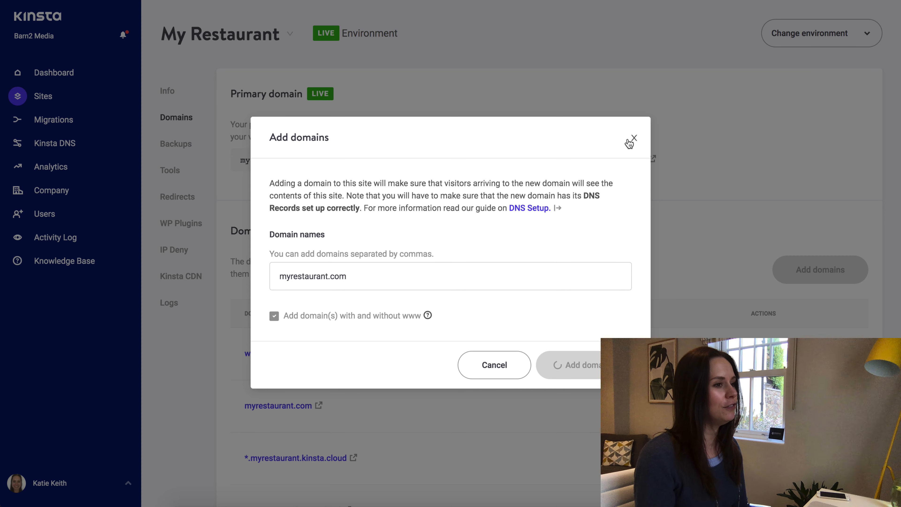
{"action": "left_click", "coordinate": [634, 137]}
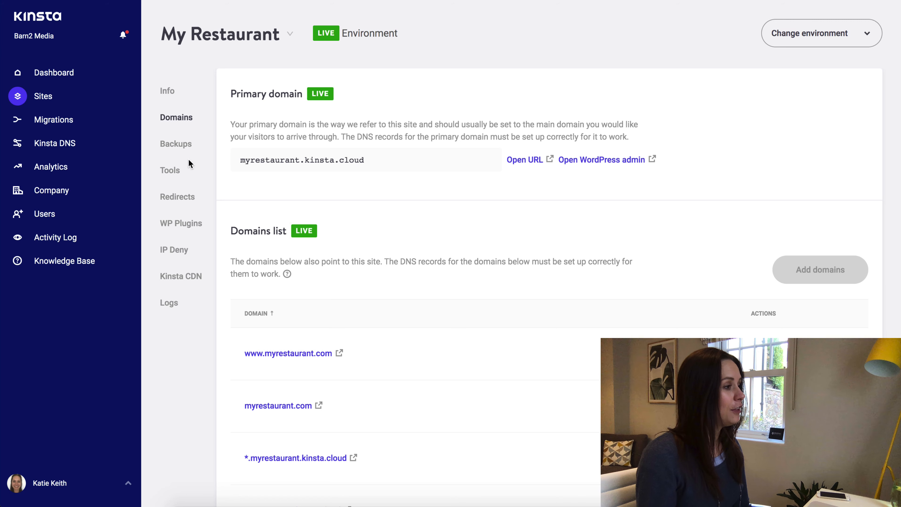
{"action": "left_click", "coordinate": [170, 171]}
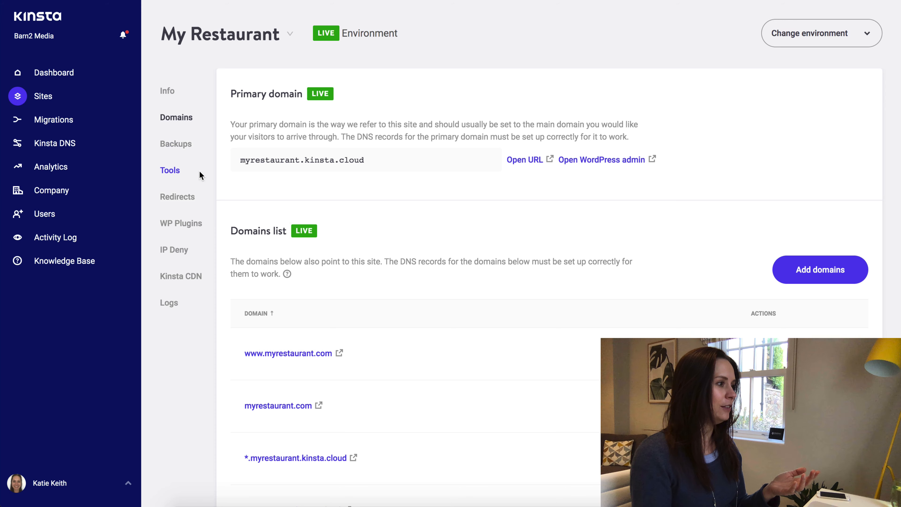
{"action": "left_click", "coordinate": [169, 173]}
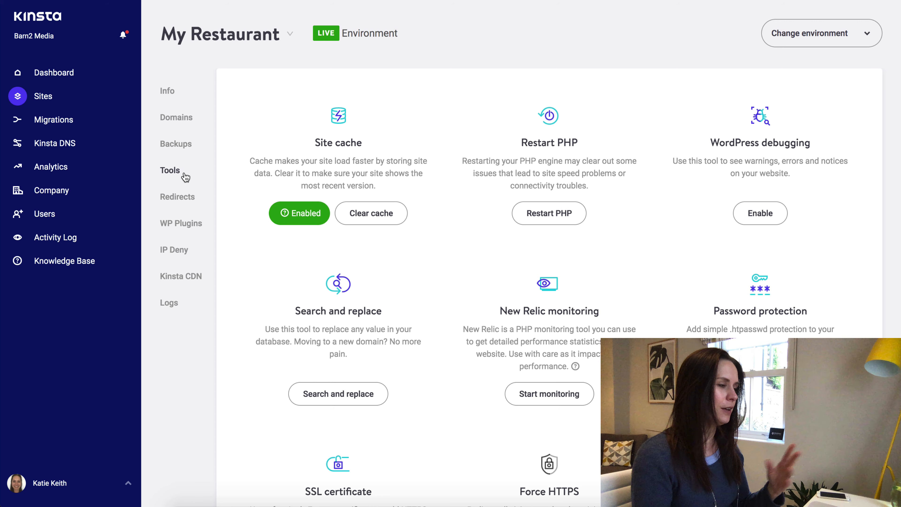
{"action": "scroll", "coordinate": [479, 416], "scroll_direction": "down", "scroll_amount": 5}
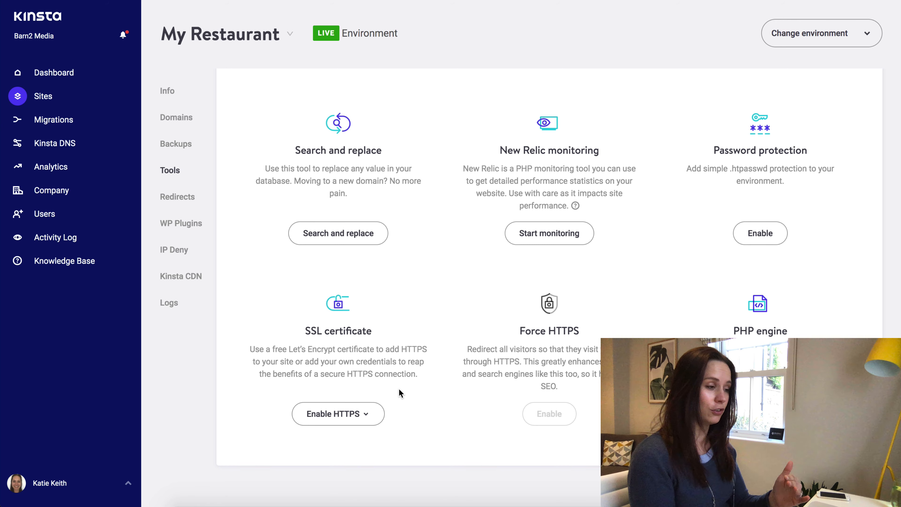
{"action": "left_click", "coordinate": [365, 416]}
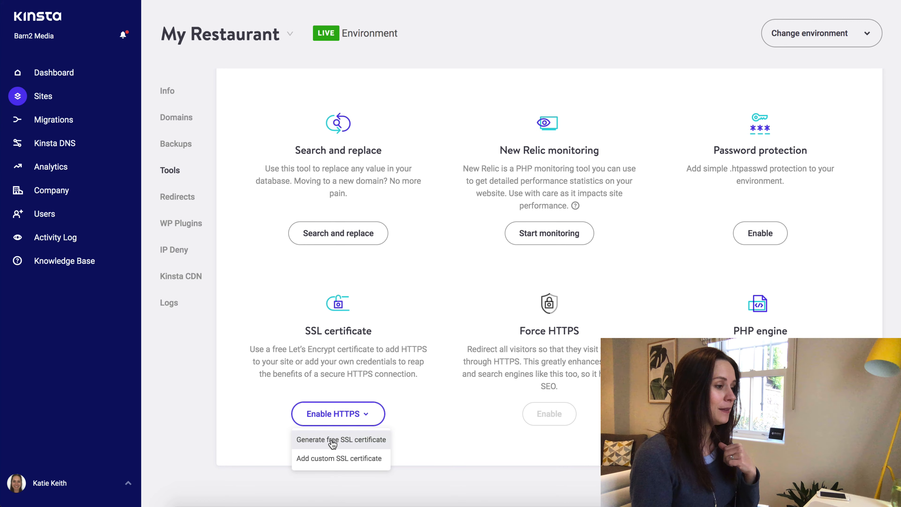
{"action": "left_click", "coordinate": [333, 441]}
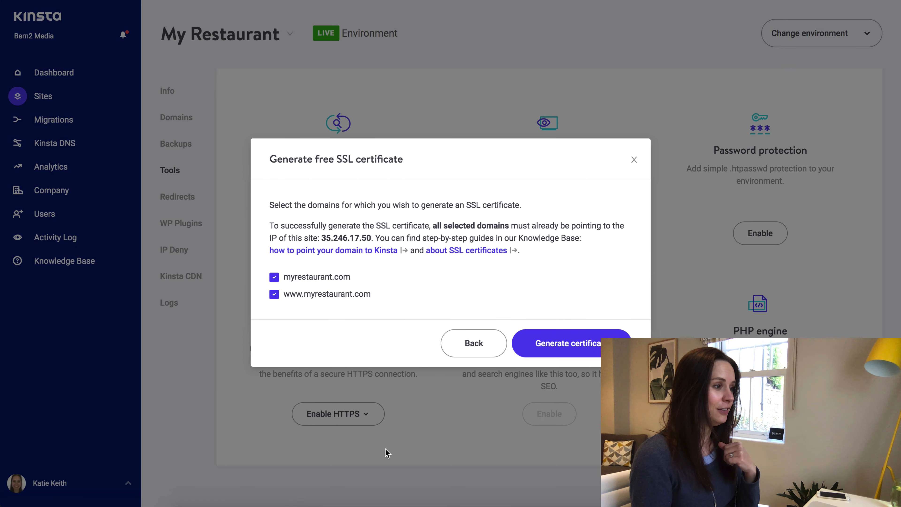